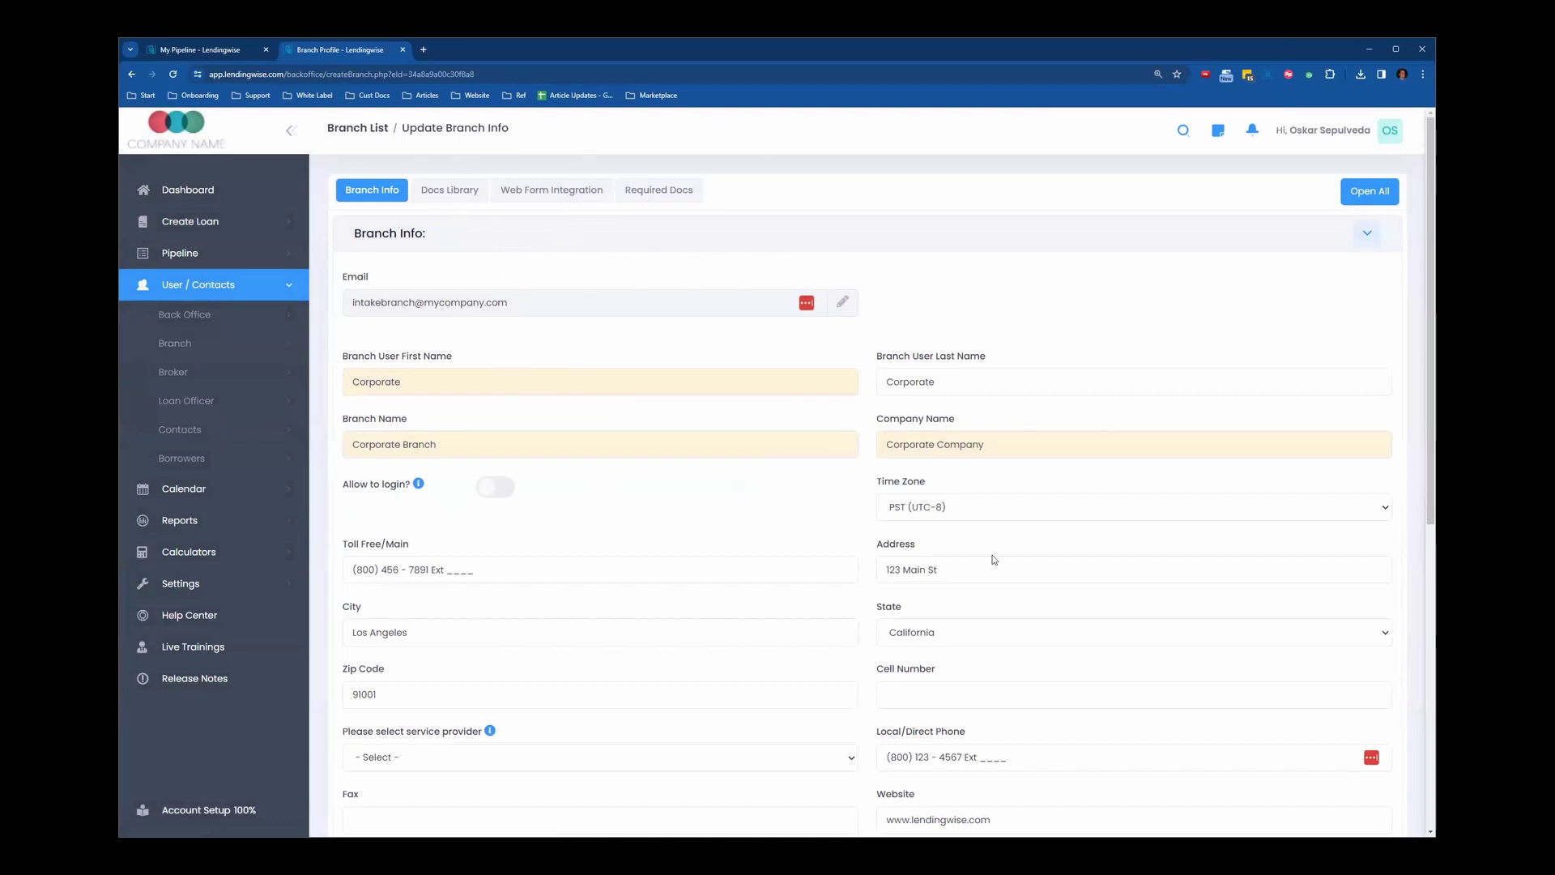
- Open the branch's Web Form Integration settings, and collapse and re-expand the Full Loan App section
{"action": "left_click", "coordinate": [555, 196]}
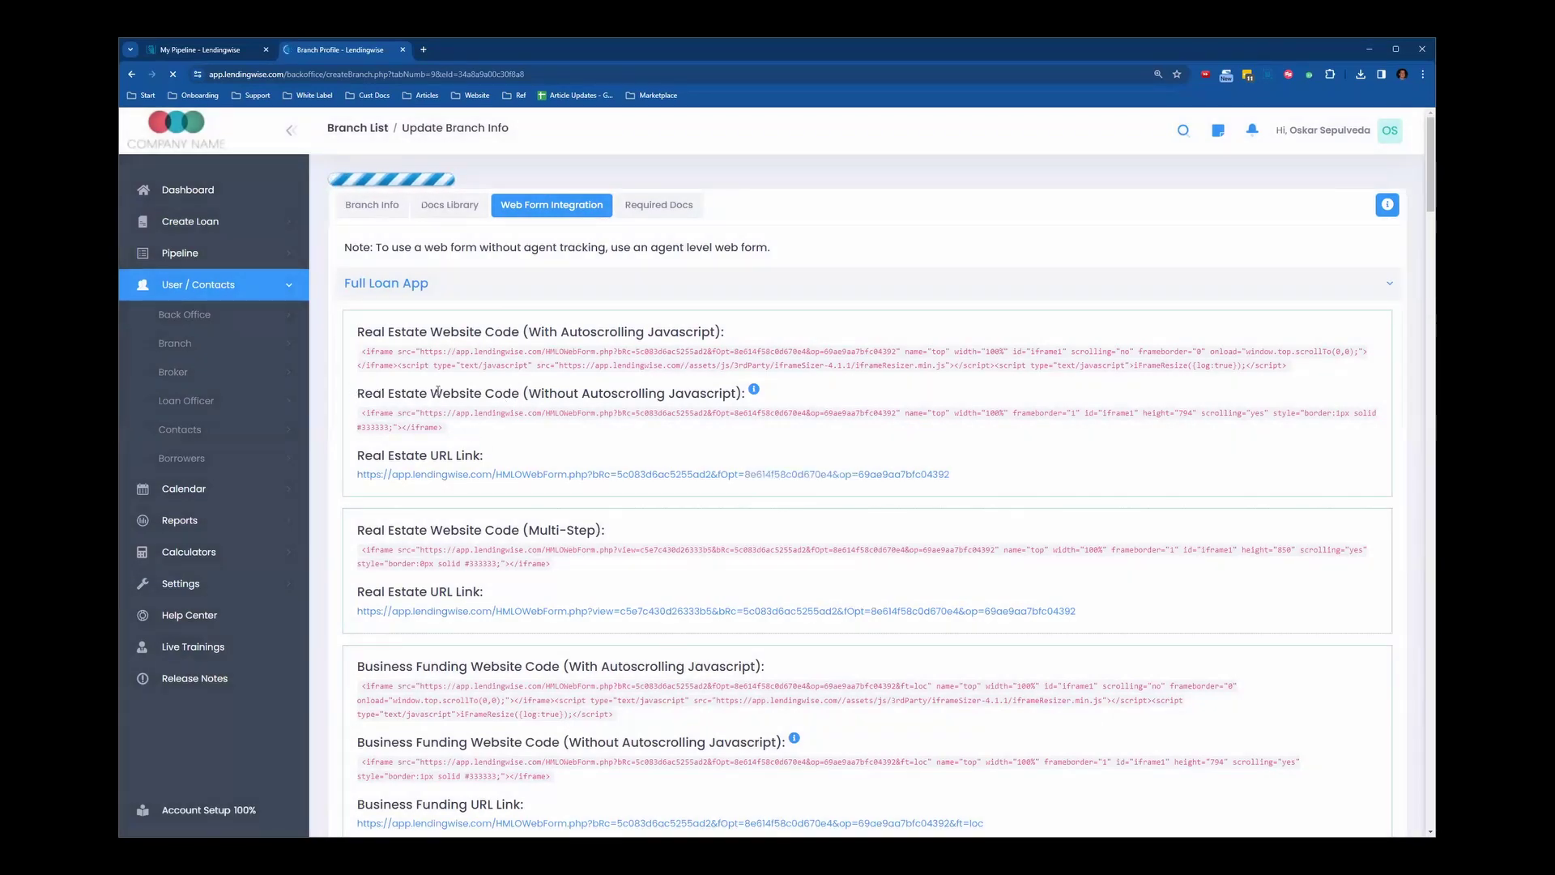
{"action": "left_click_drag", "start_coordinate": [434, 273], "coordinate": [334, 273]}
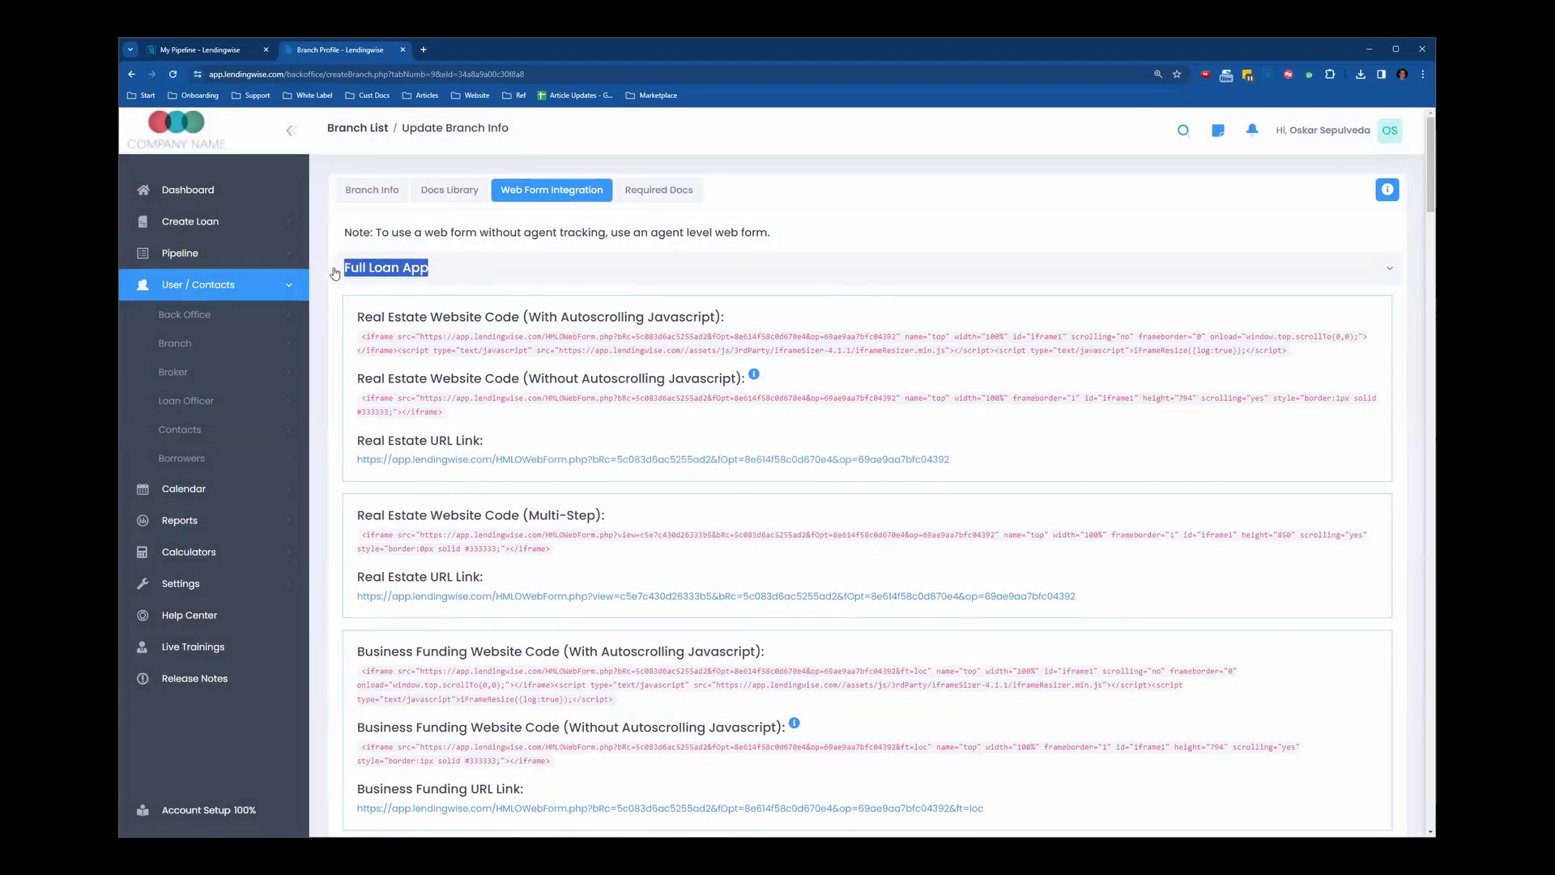
{"action": "left_click", "coordinate": [376, 281]}
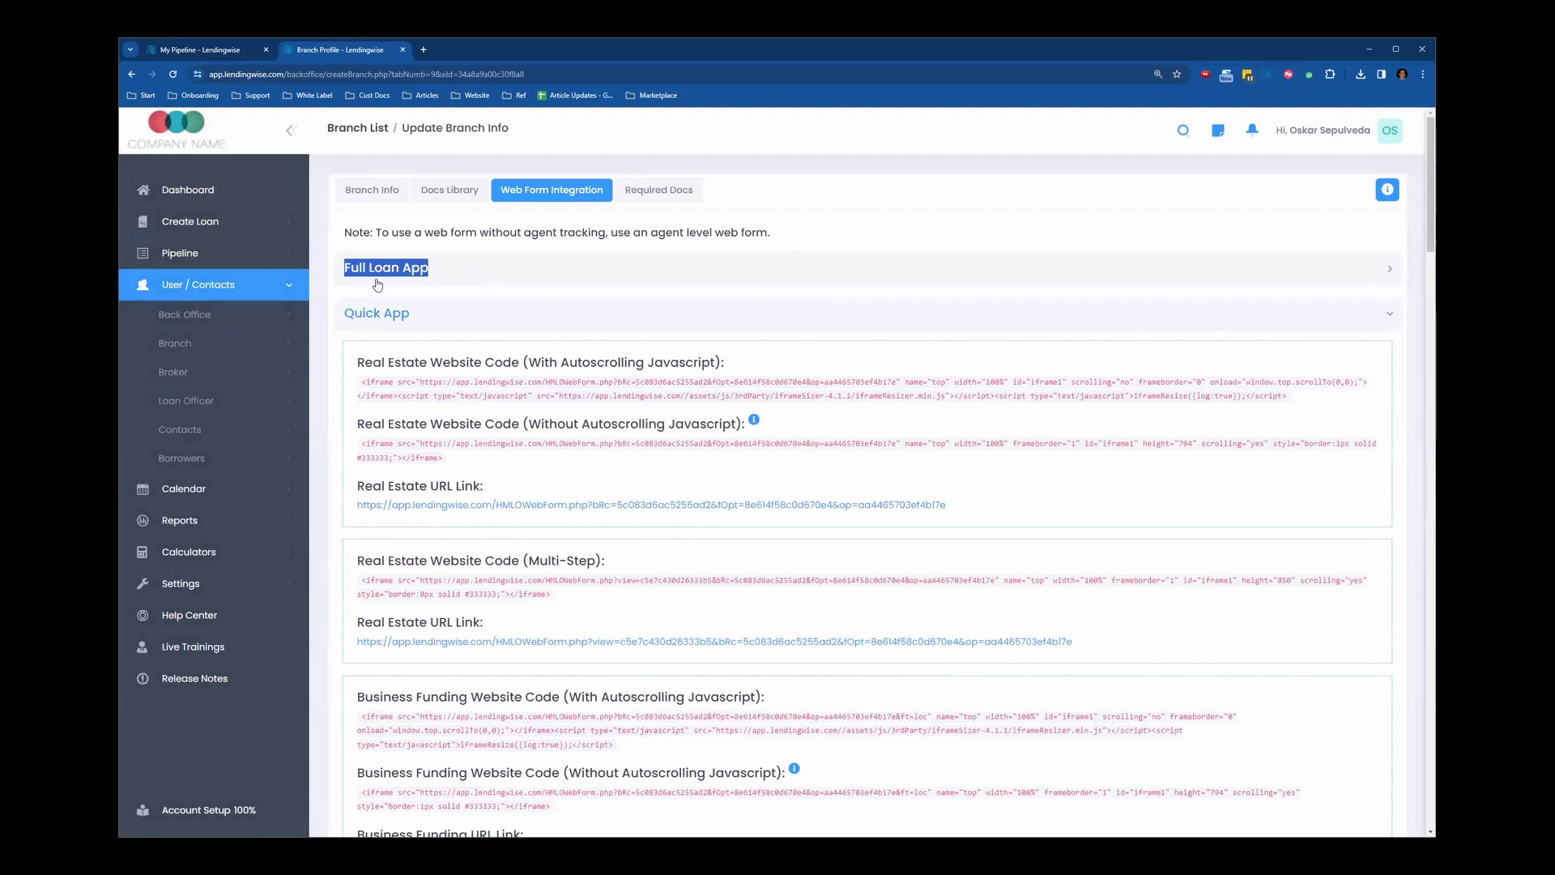
{"action": "left_click", "coordinate": [463, 275]}
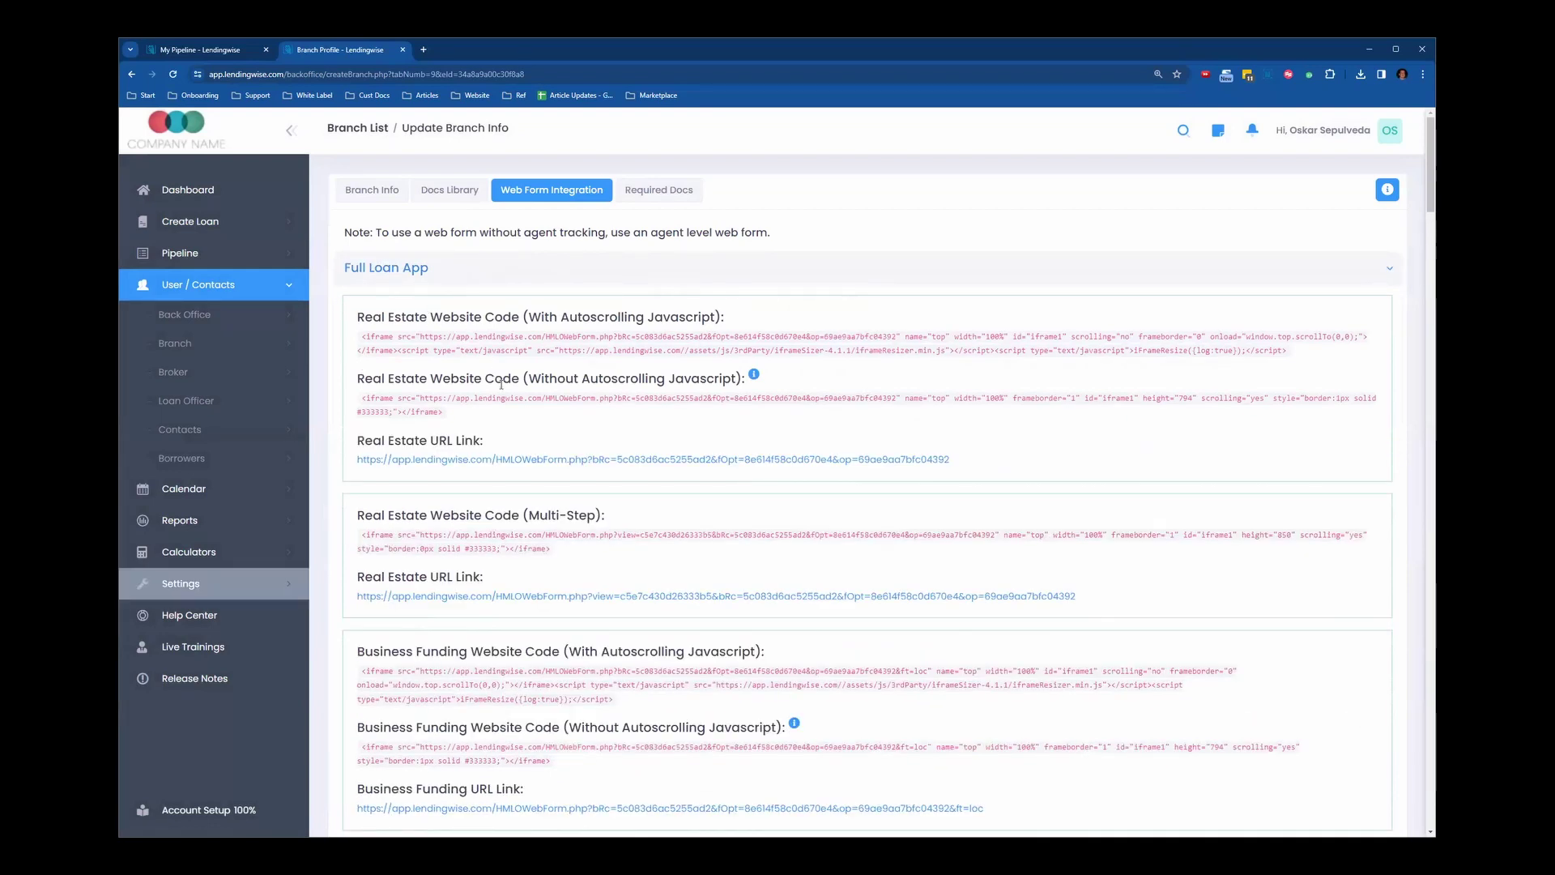
- Examine the website codes, URL links and form settings listed under the Full Loan App and Quick App sections
{"action": "scroll", "coordinate": [609, 288], "scroll_direction": "down", "scroll_amount": 5}
{"action": "scroll", "coordinate": [567, 280], "scroll_direction": "up", "scroll_amount": 5}
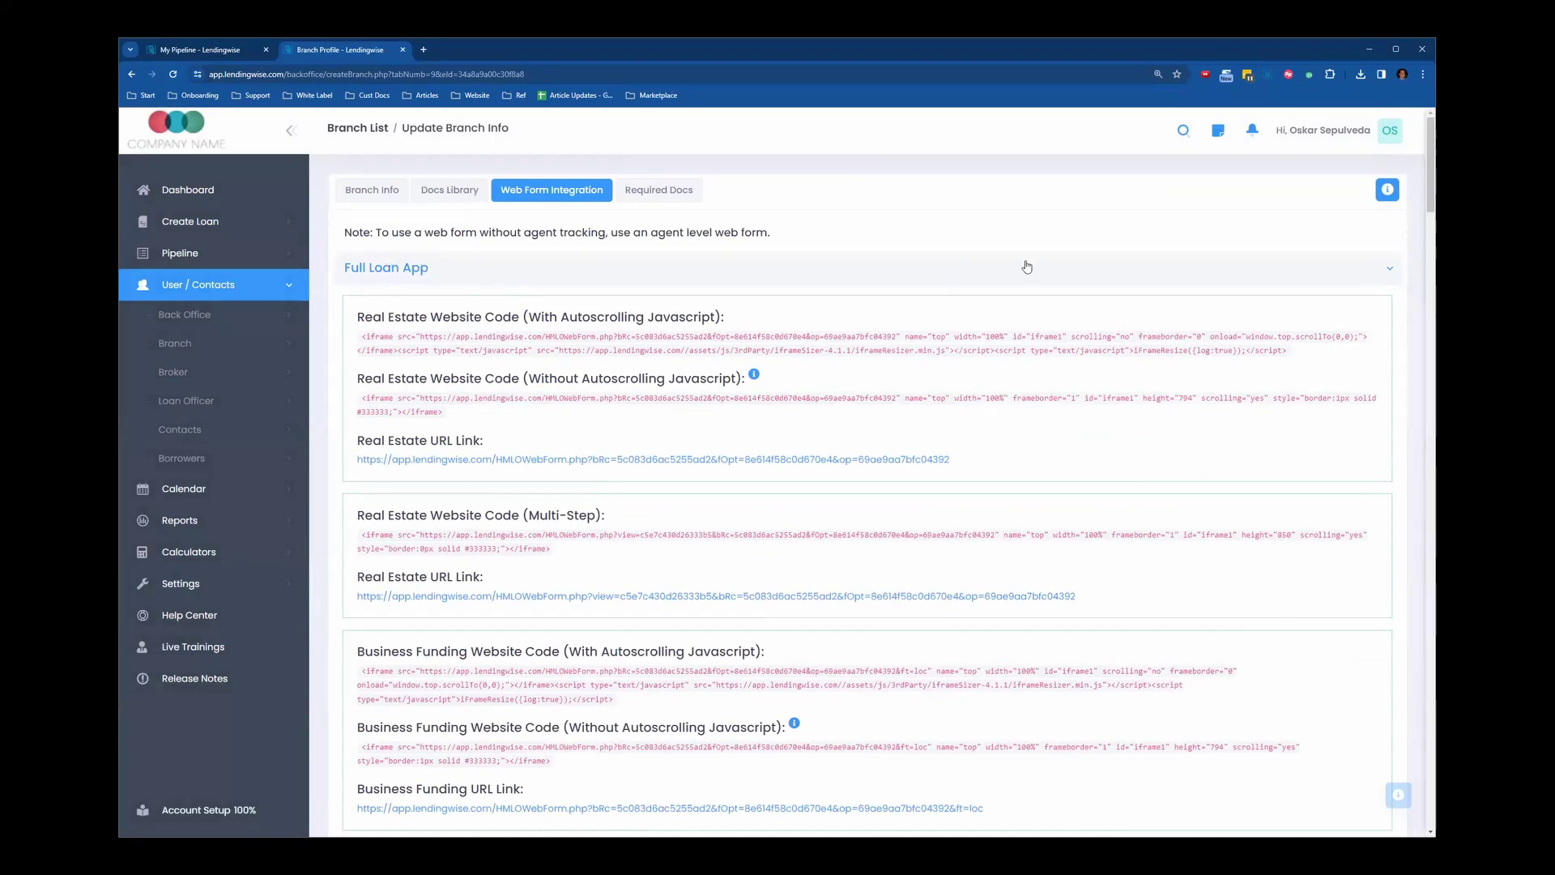
{"action": "left_click", "coordinate": [543, 279]}
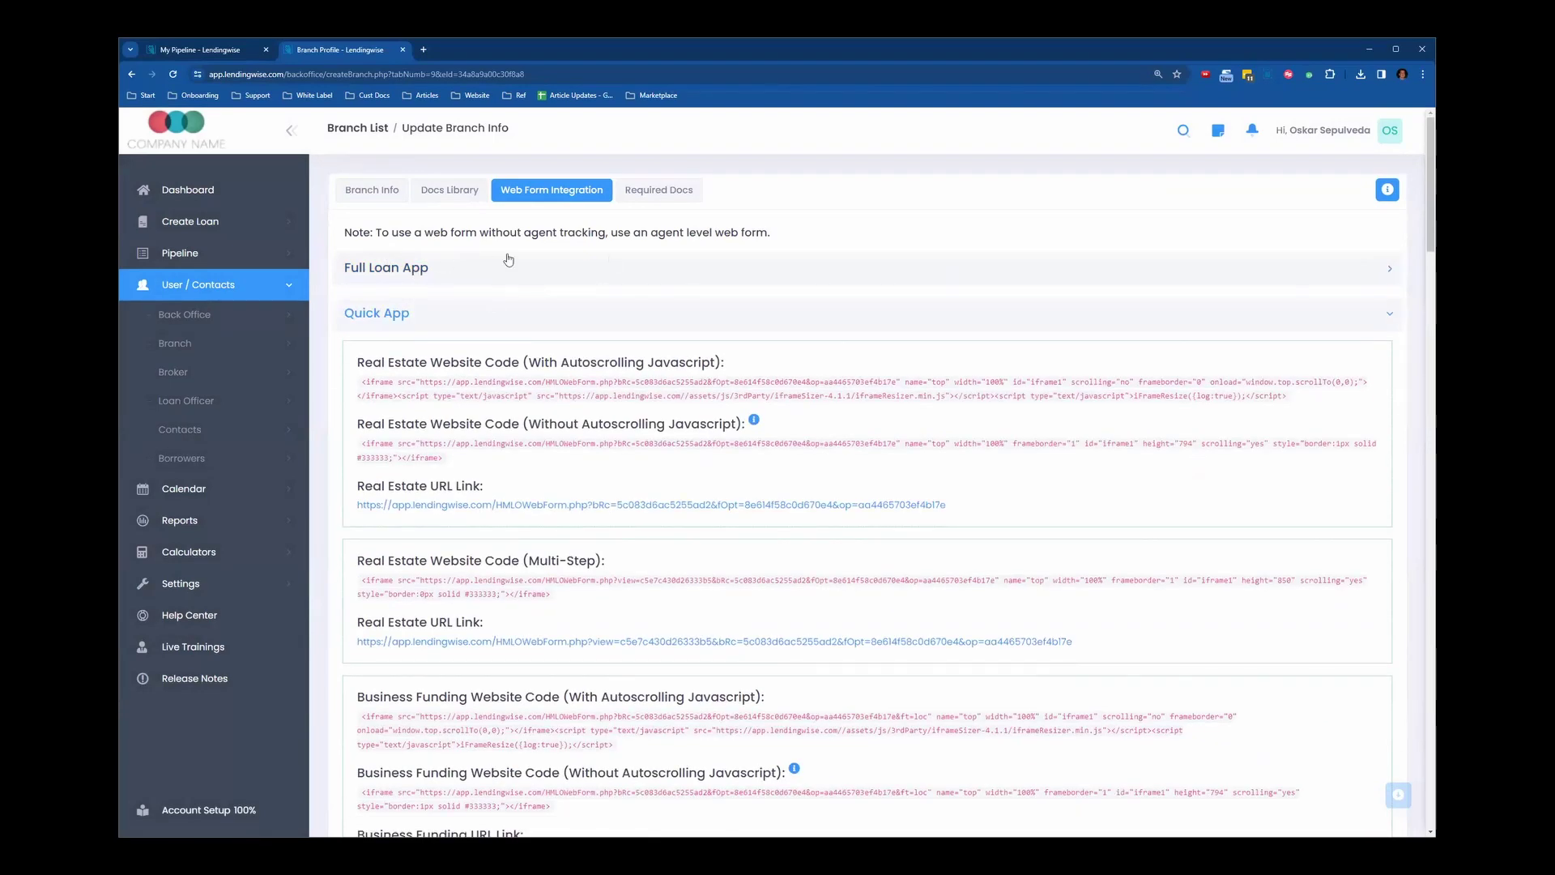
{"action": "left_click", "coordinate": [606, 275]}
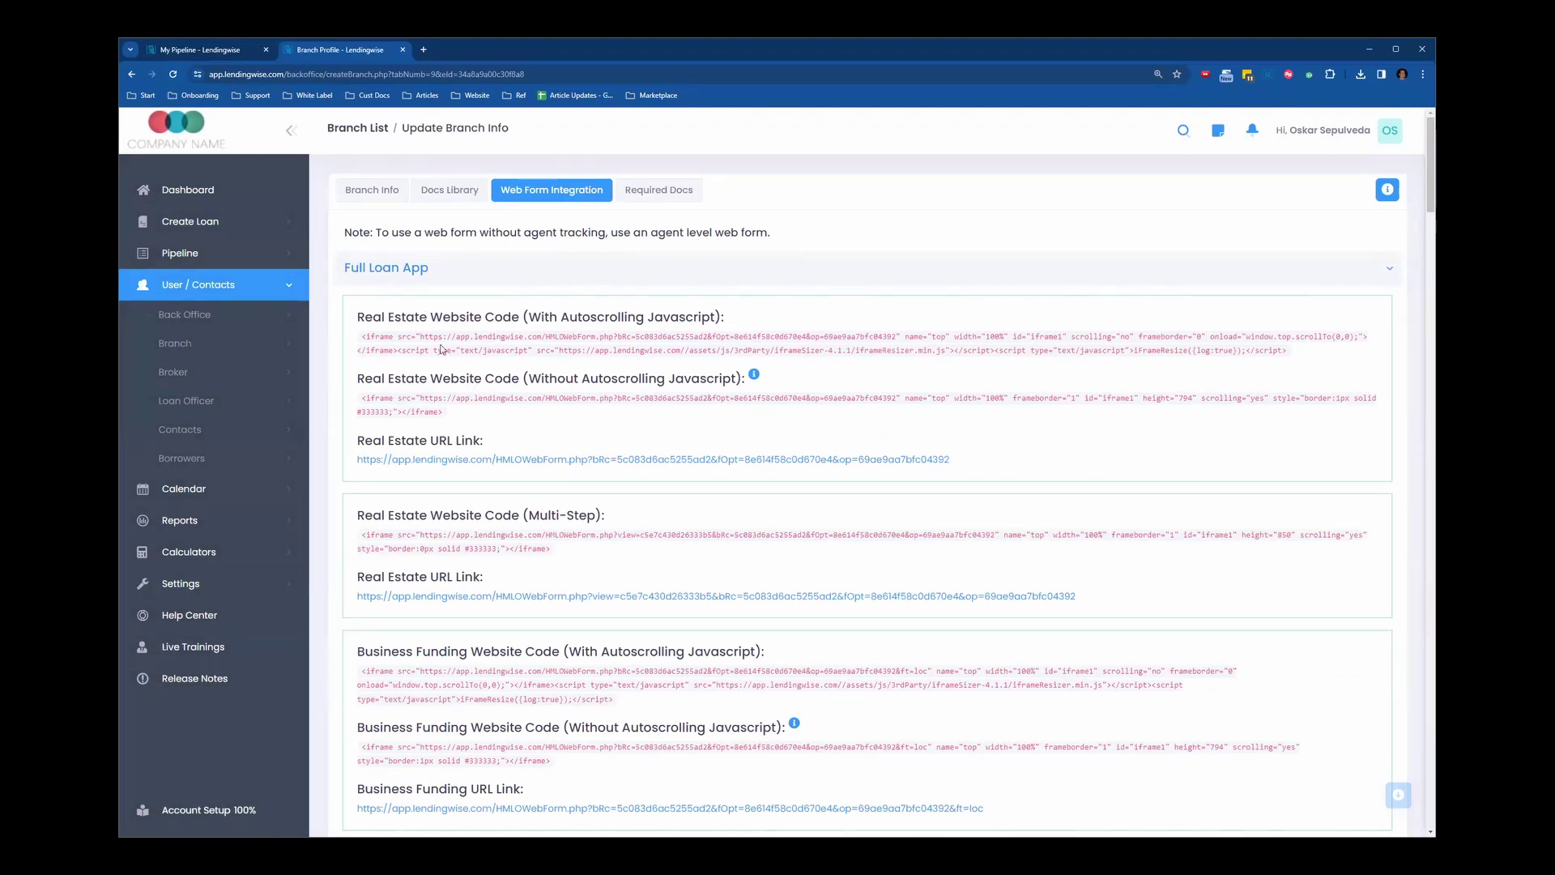
{"action": "left_click", "coordinate": [836, 268]}
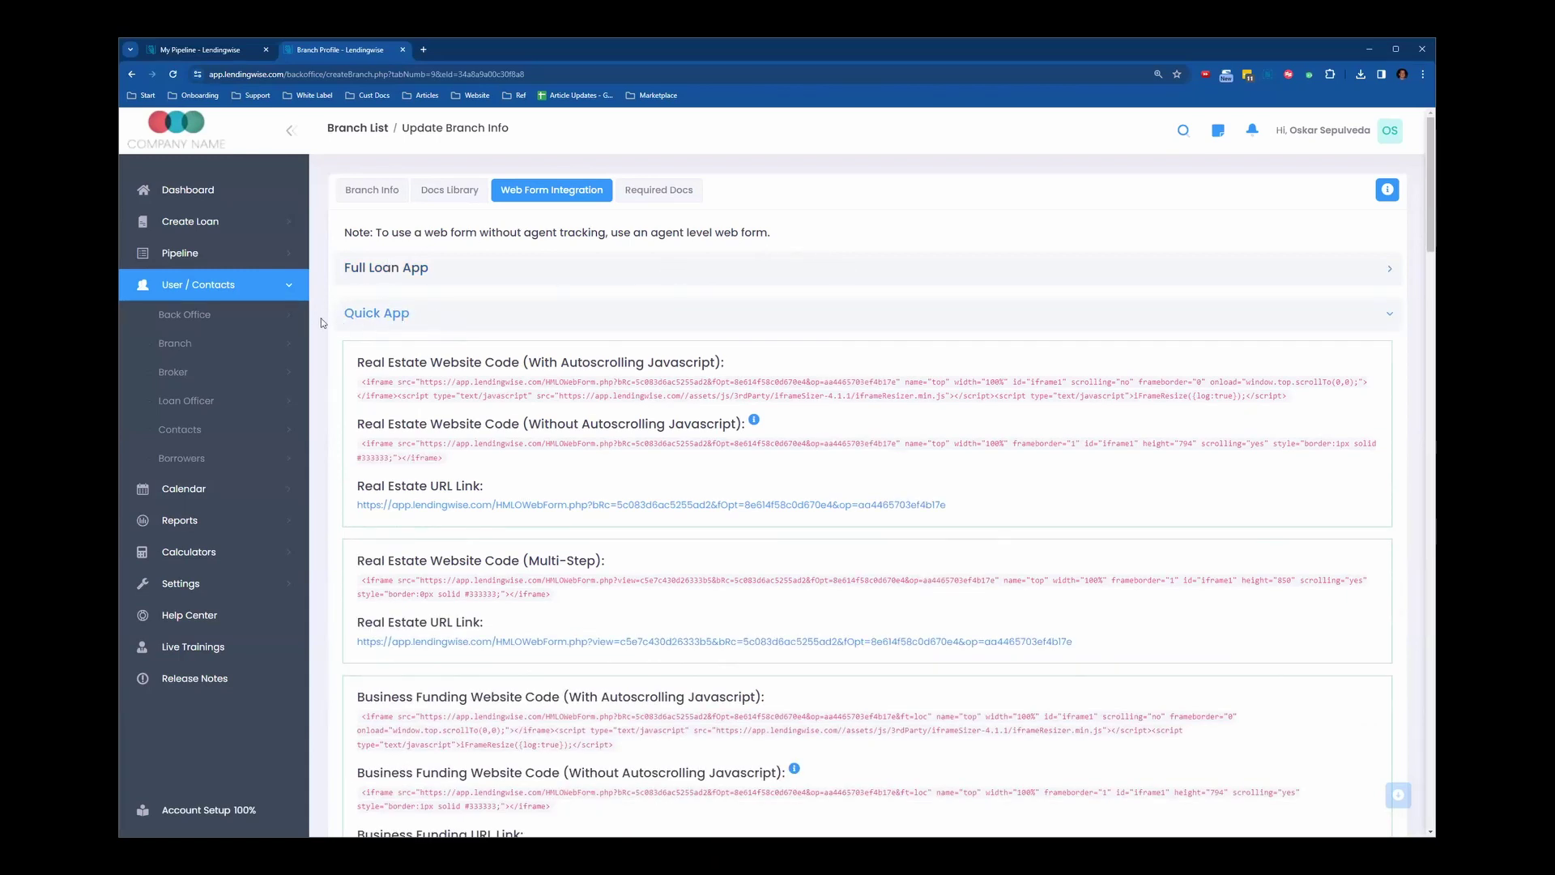
{"action": "scroll", "coordinate": [737, 275], "scroll_direction": "down", "scroll_amount": 10}
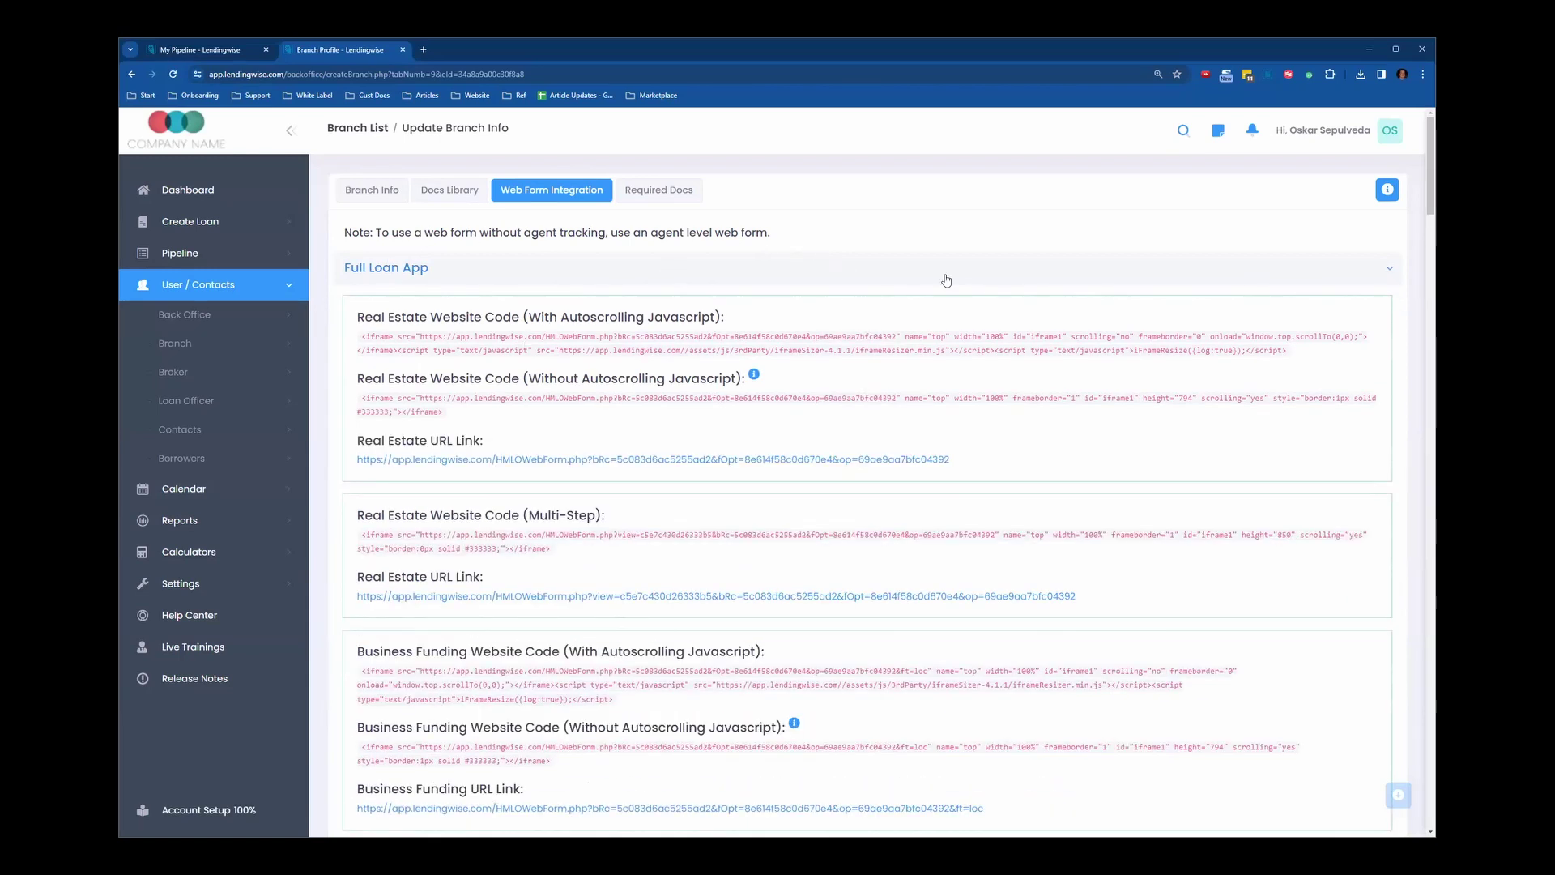
{"action": "scroll", "coordinate": [979, 382], "scroll_direction": "down", "scroll_amount": 7}
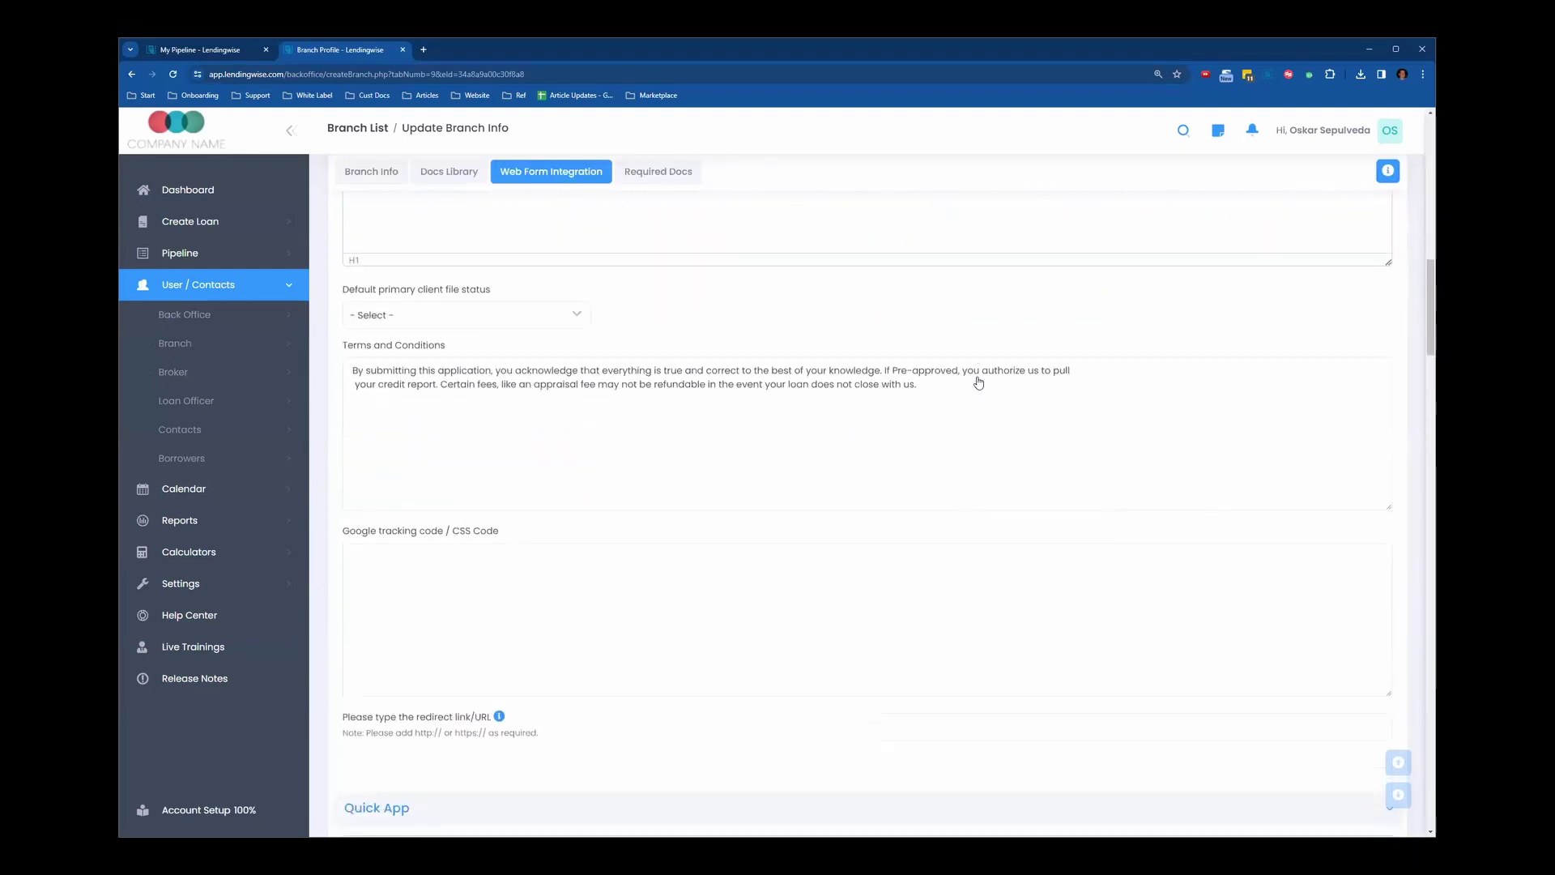
{"action": "scroll", "coordinate": [899, 320], "scroll_direction": "up", "scroll_amount": 15}
{"action": "scroll", "coordinate": [899, 320], "scroll_direction": "up", "scroll_amount": 3}
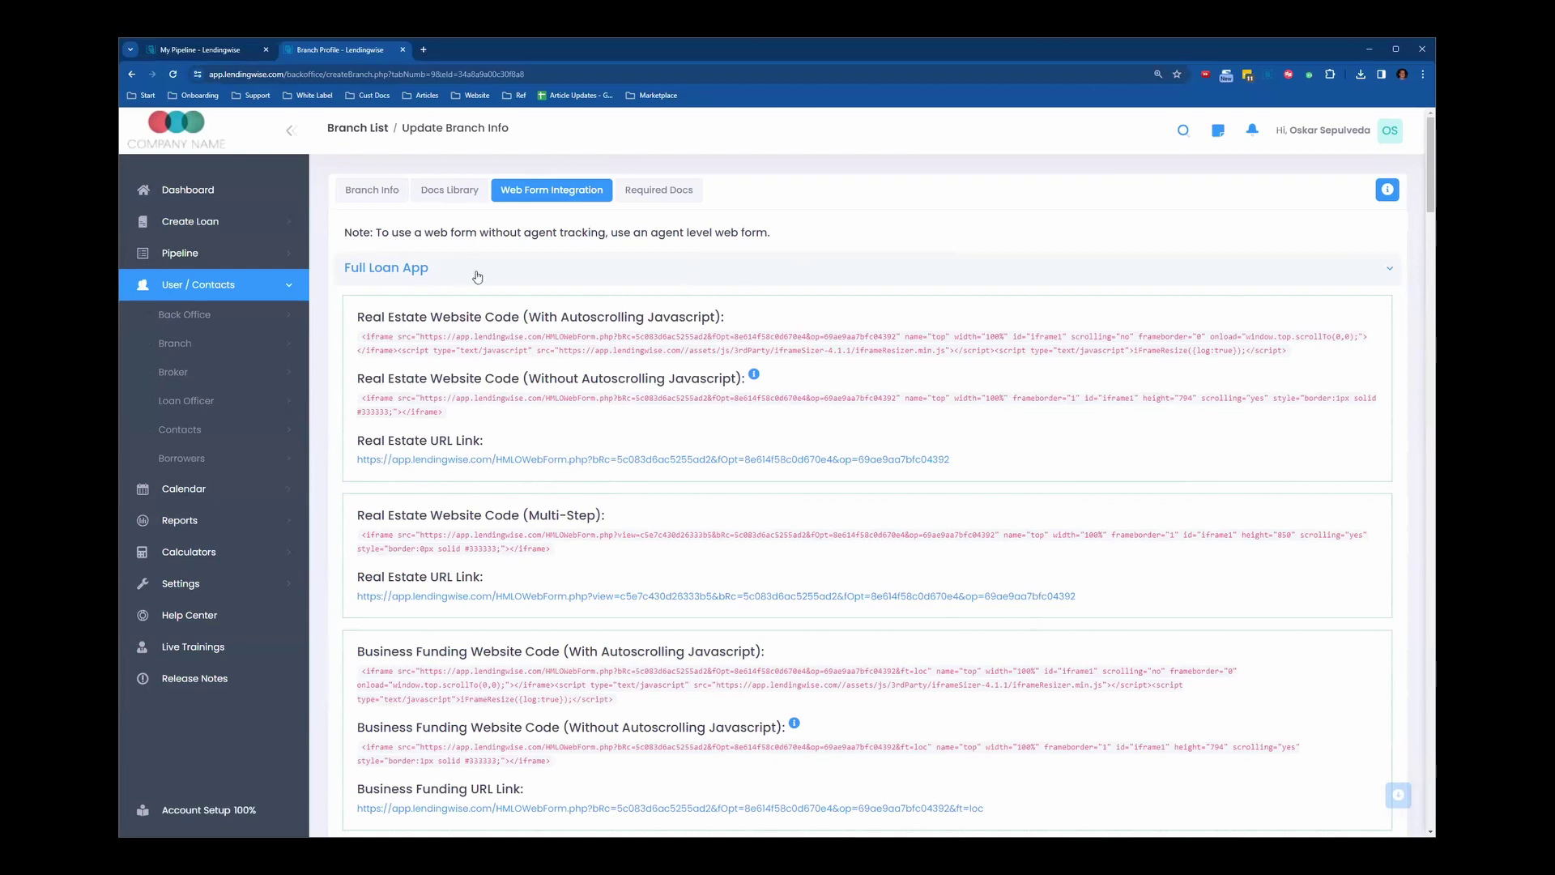
- Collapse the Full Loan App section and open the single-page Real Estate URL link of the Quick App
{"action": "left_click", "coordinate": [932, 277]}
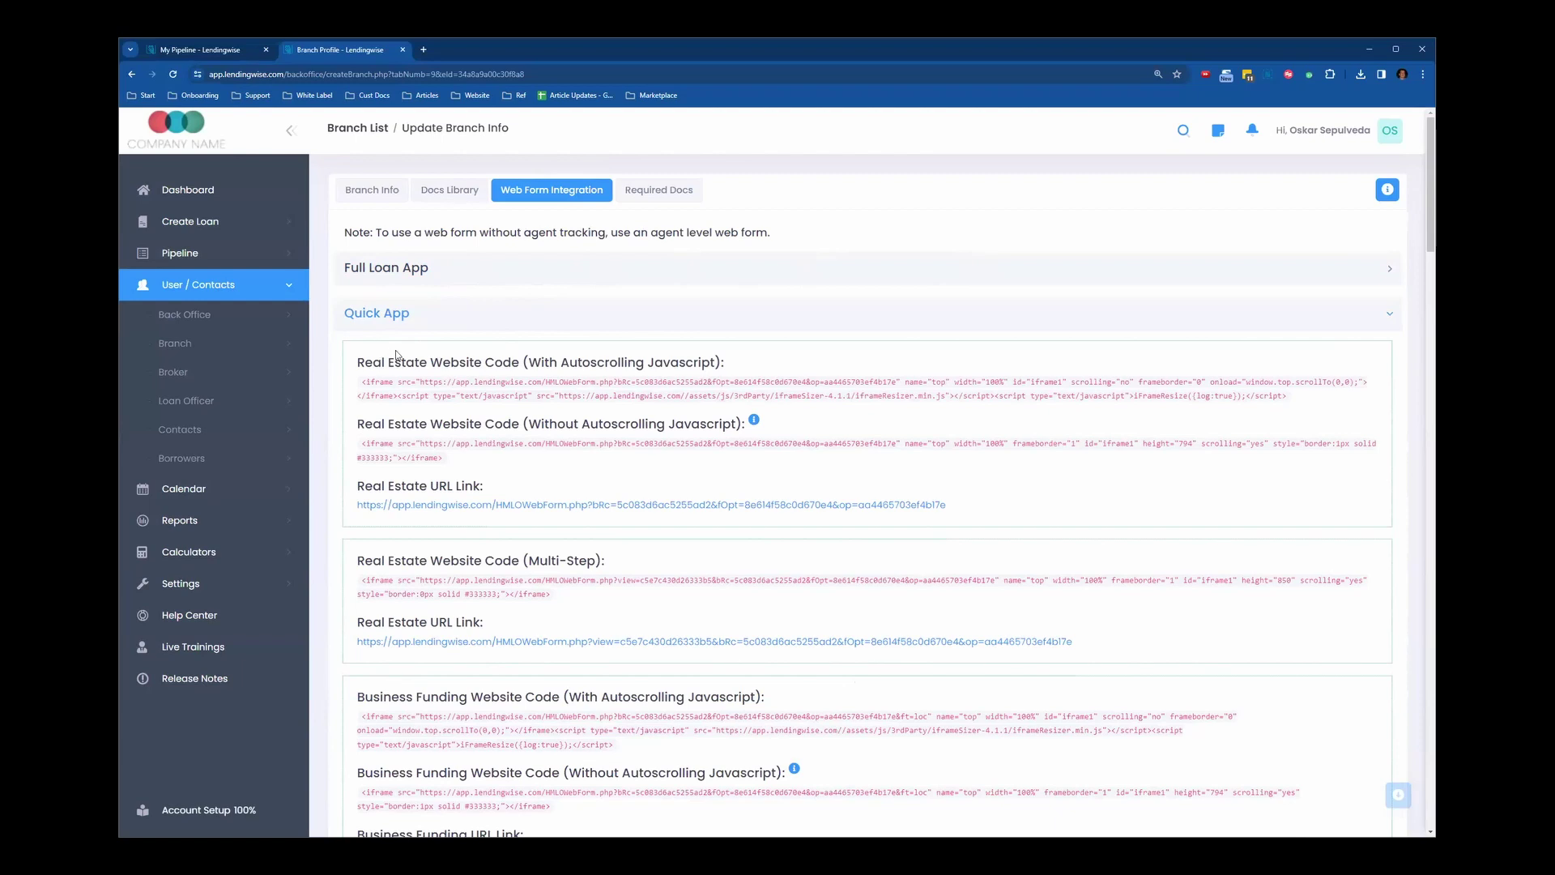
{"action": "left_click", "coordinate": [408, 381]}
{"action": "left_click_drag", "start_coordinate": [354, 505], "coordinate": [968, 515]}
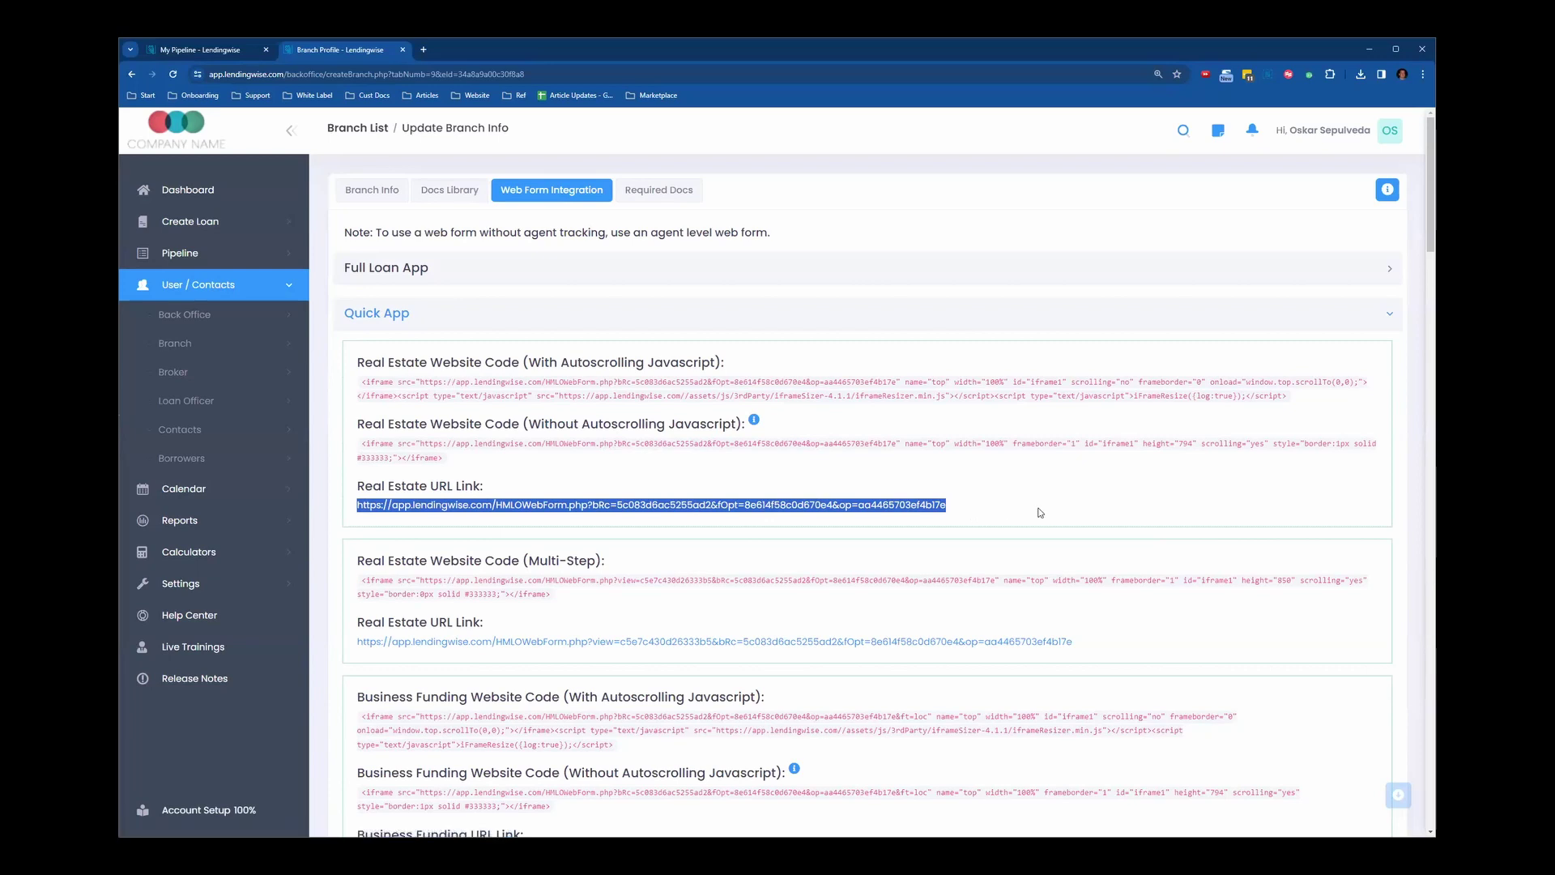
{"action": "left_click", "coordinate": [1009, 503]}
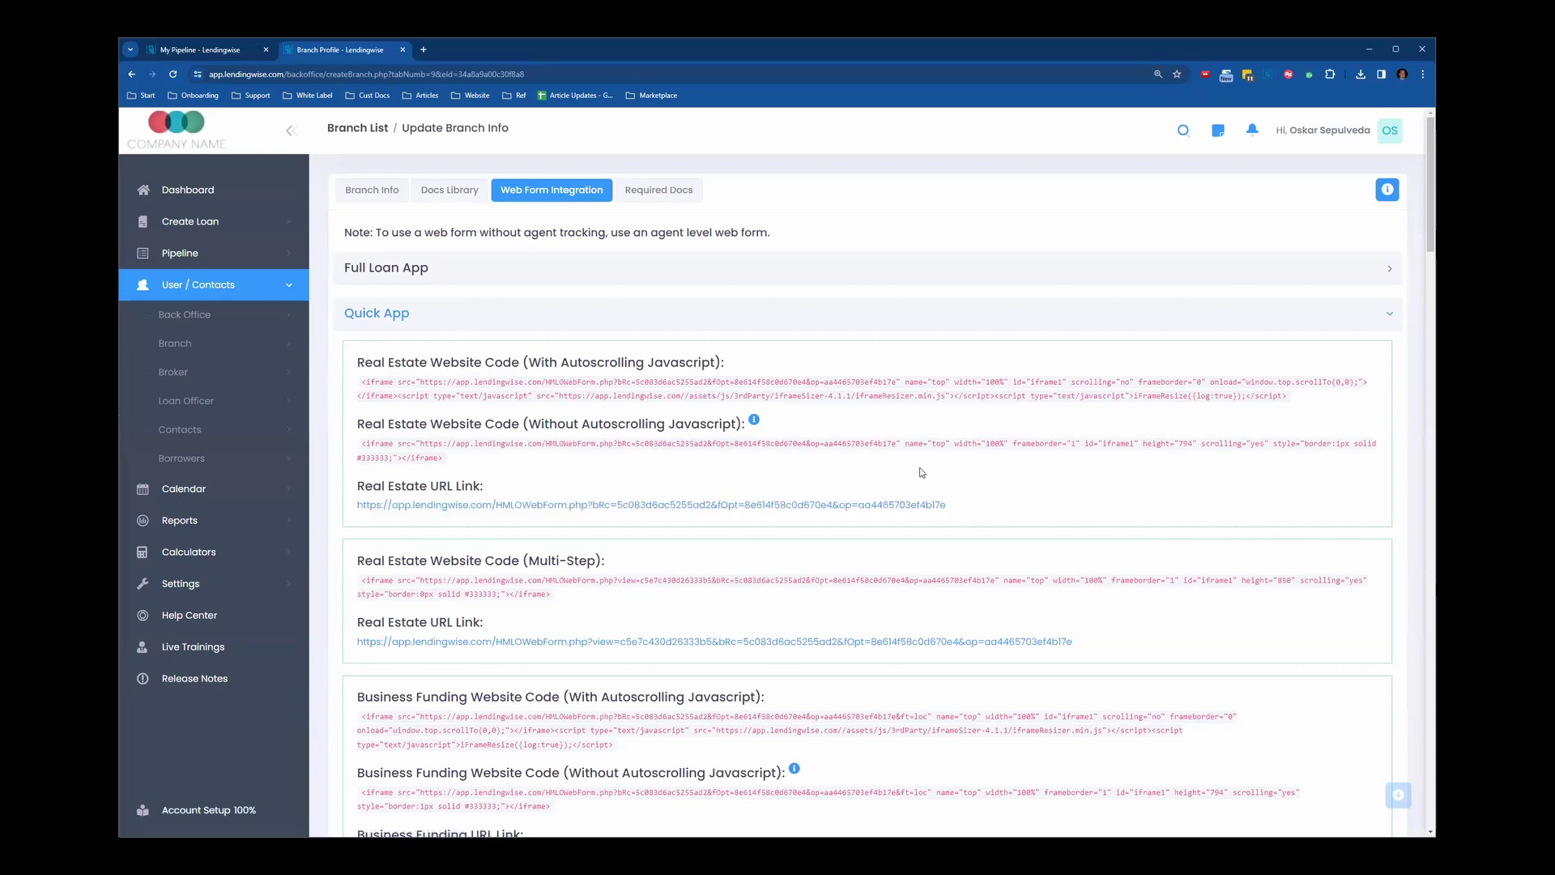
{"action": "left_click", "coordinate": [573, 507]}
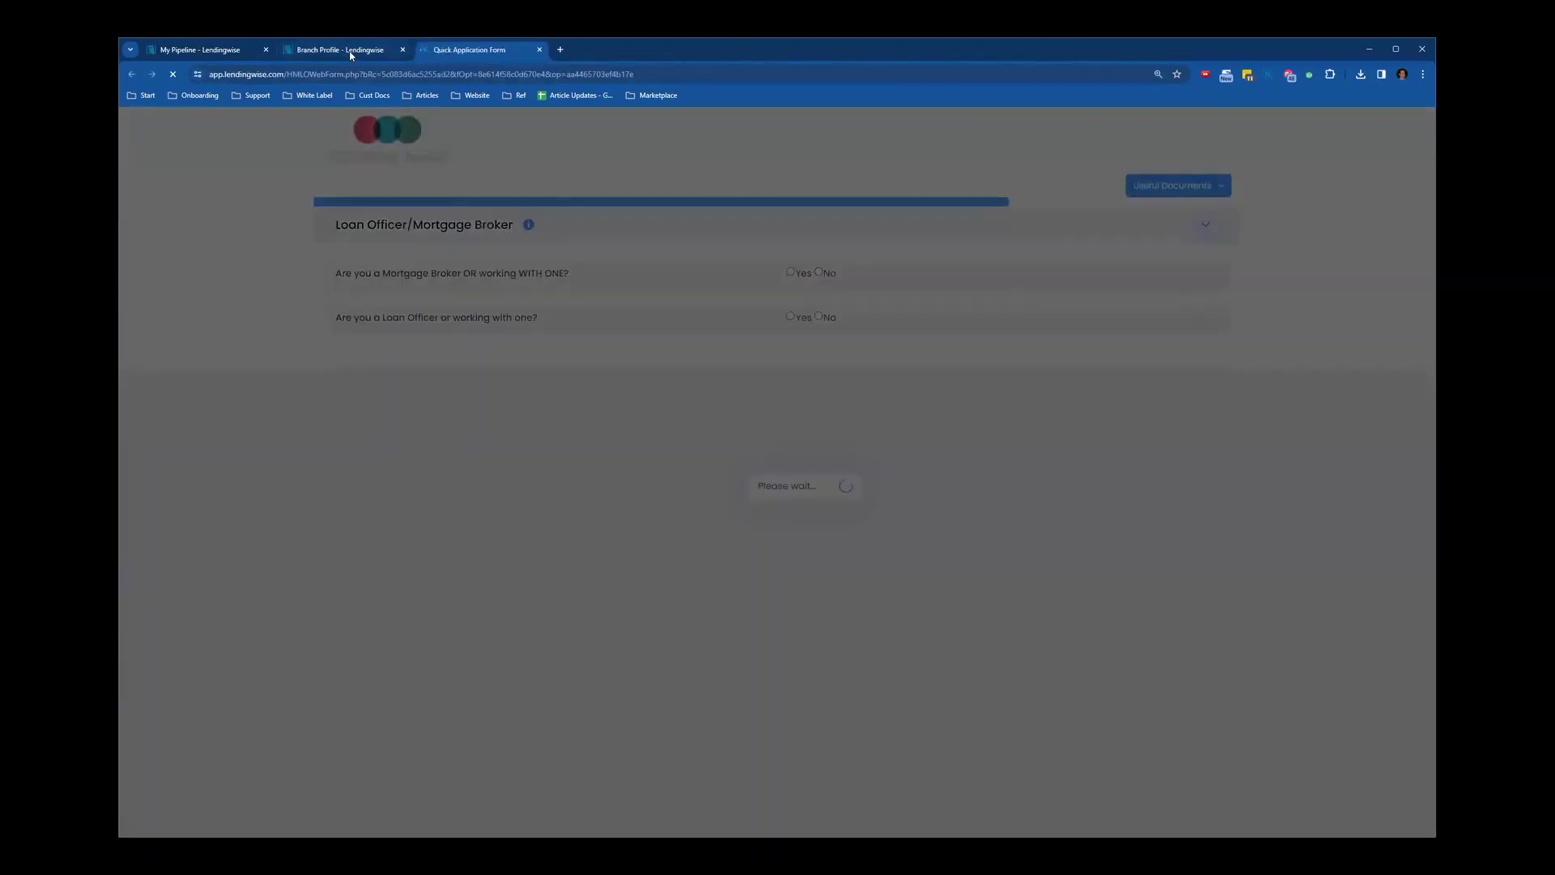
- Answer No to the mortgage broker and loan officer questions on the Quick Application Form, and return to the Branch Profile
{"action": "left_click", "coordinate": [351, 50]}
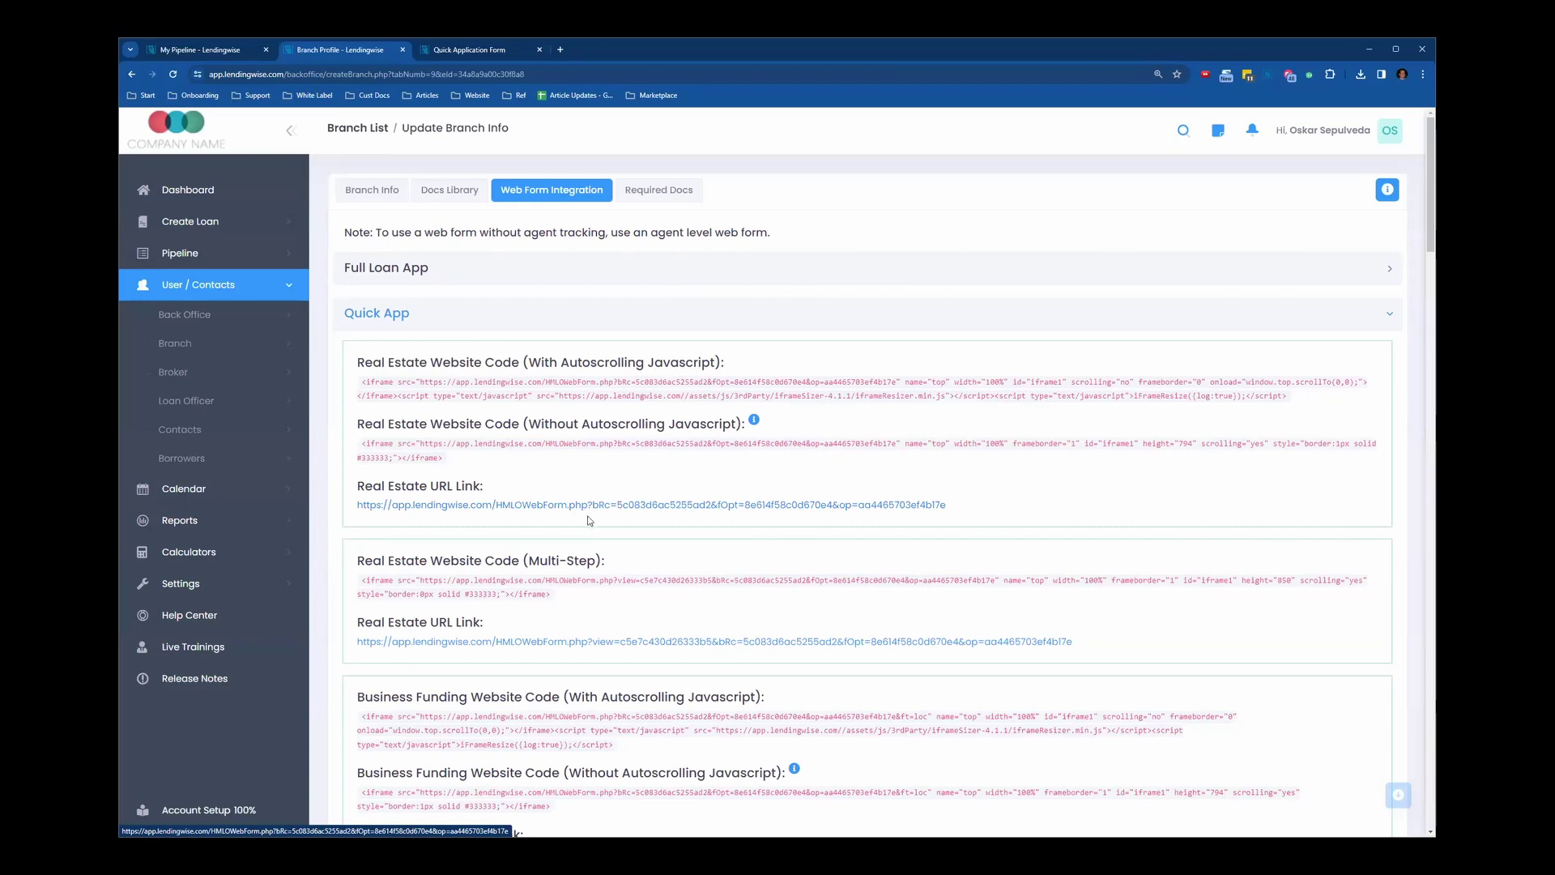
{"action": "left_click", "coordinate": [473, 52]}
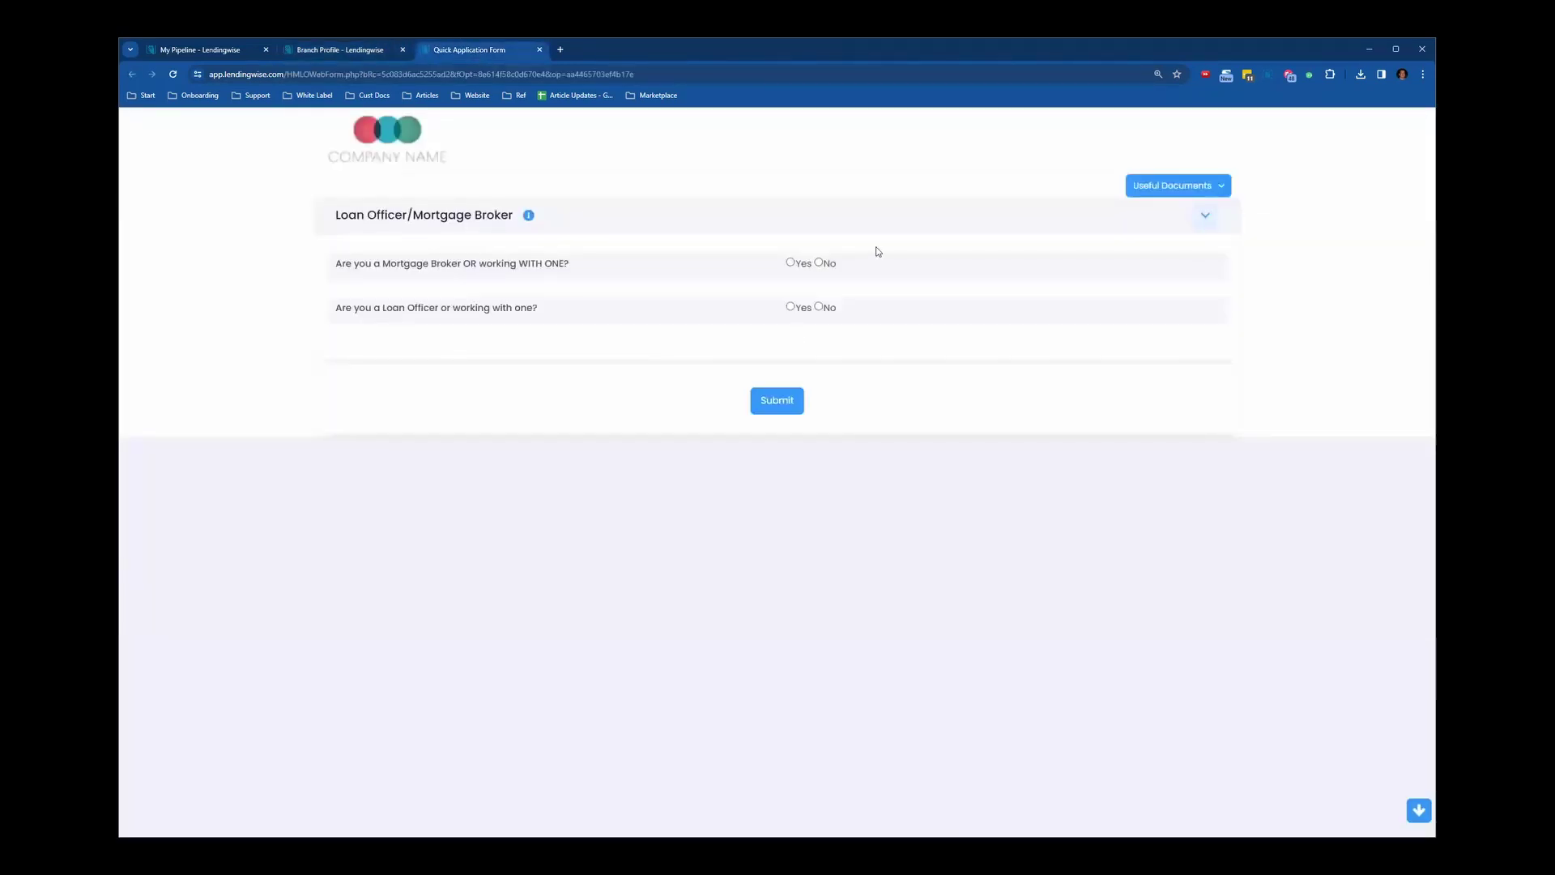
{"action": "left_click", "coordinate": [819, 263]}
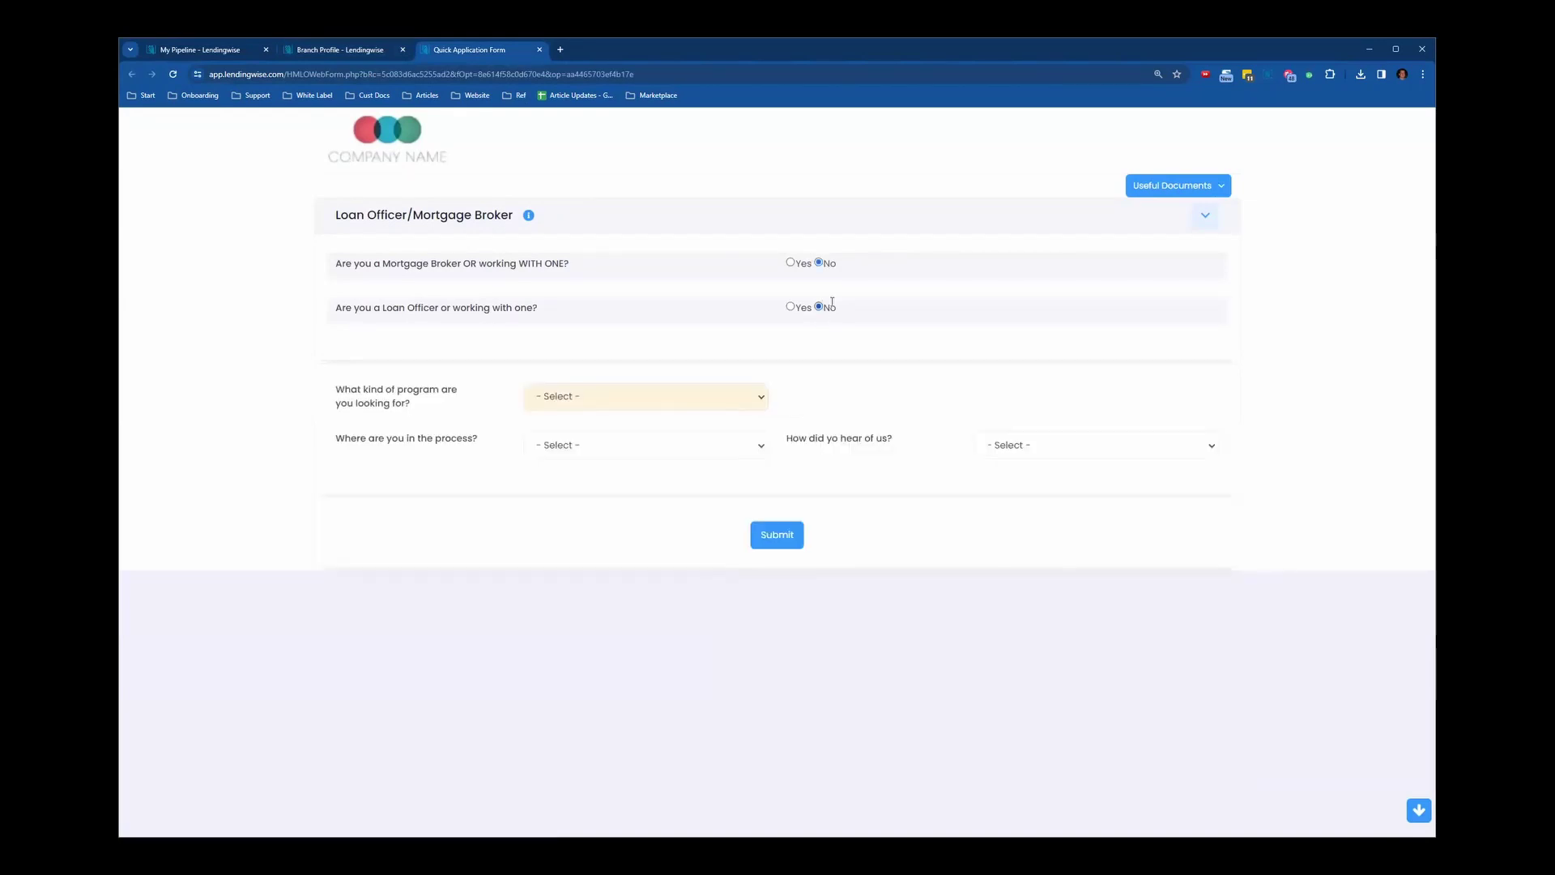
{"action": "left_click", "coordinate": [341, 50]}
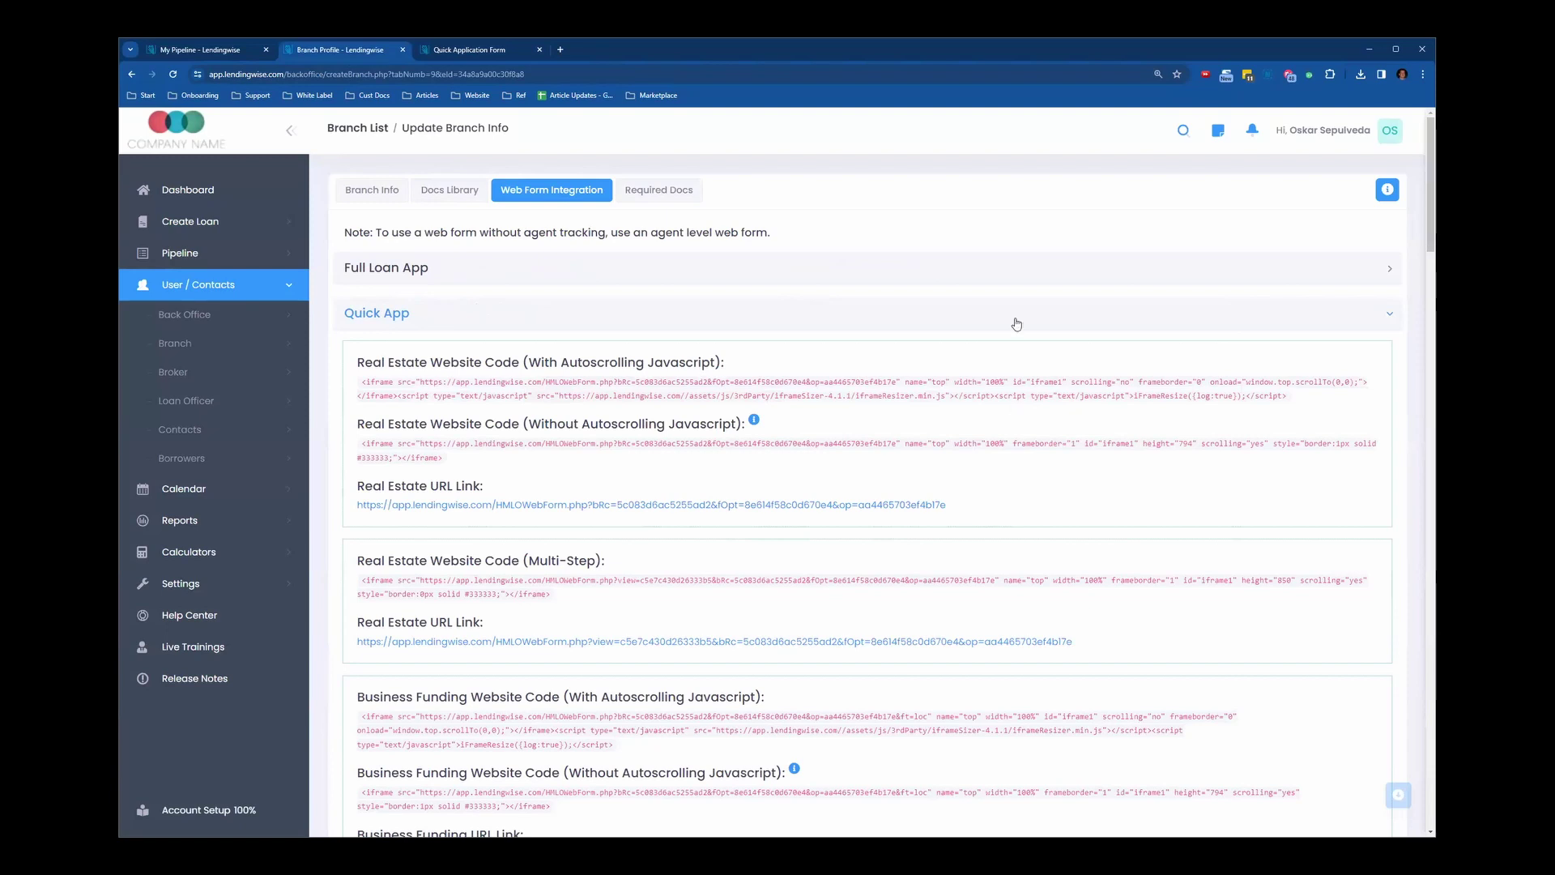
{"action": "left_click", "coordinate": [460, 52]}
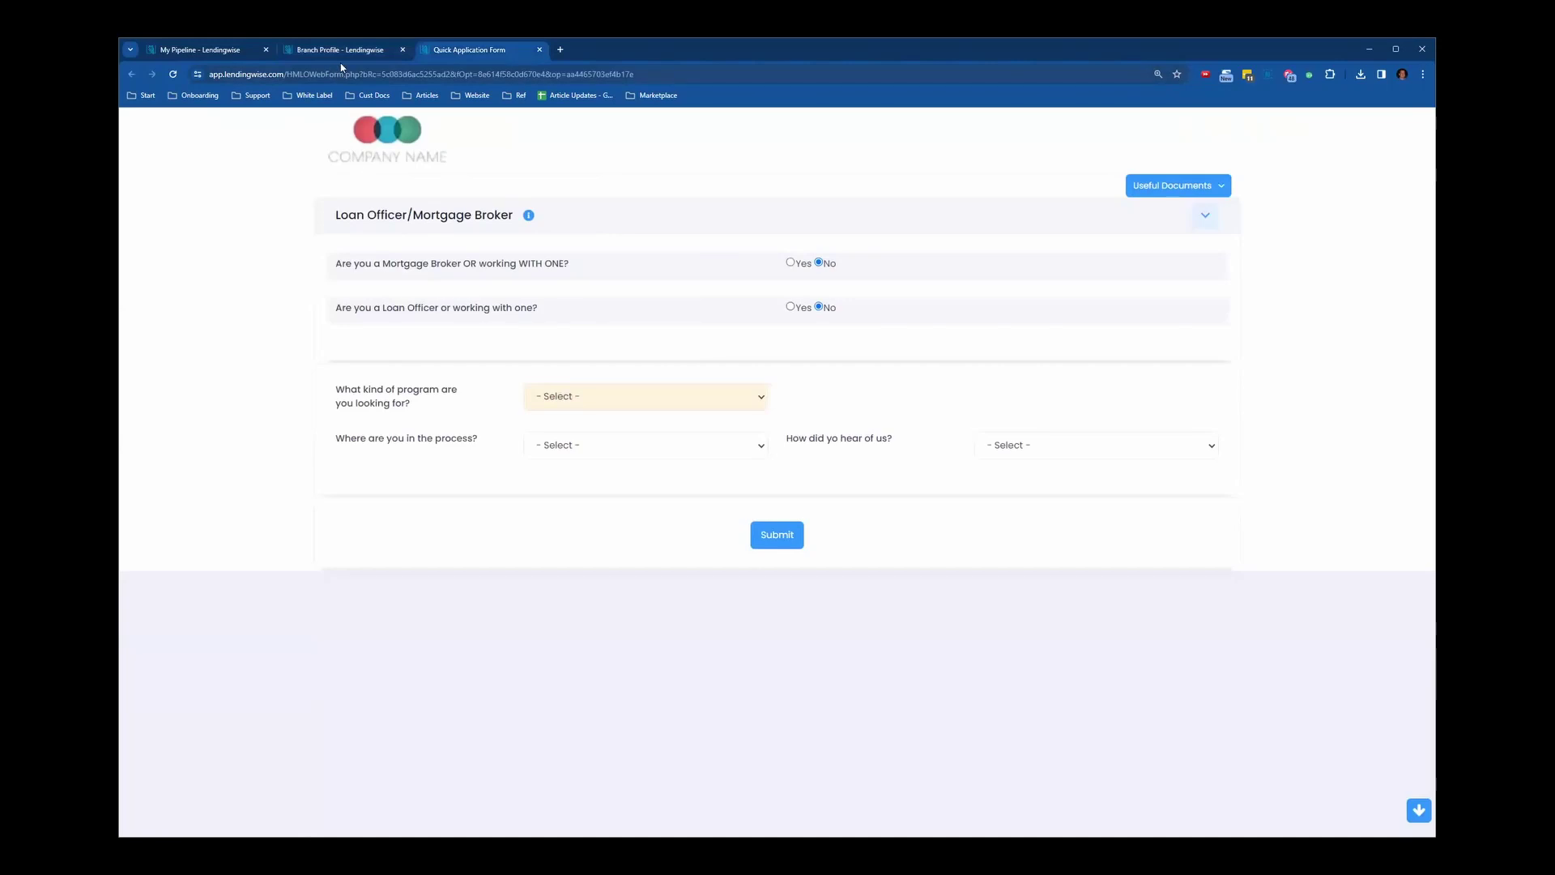
{"action": "left_click", "coordinate": [341, 51]}
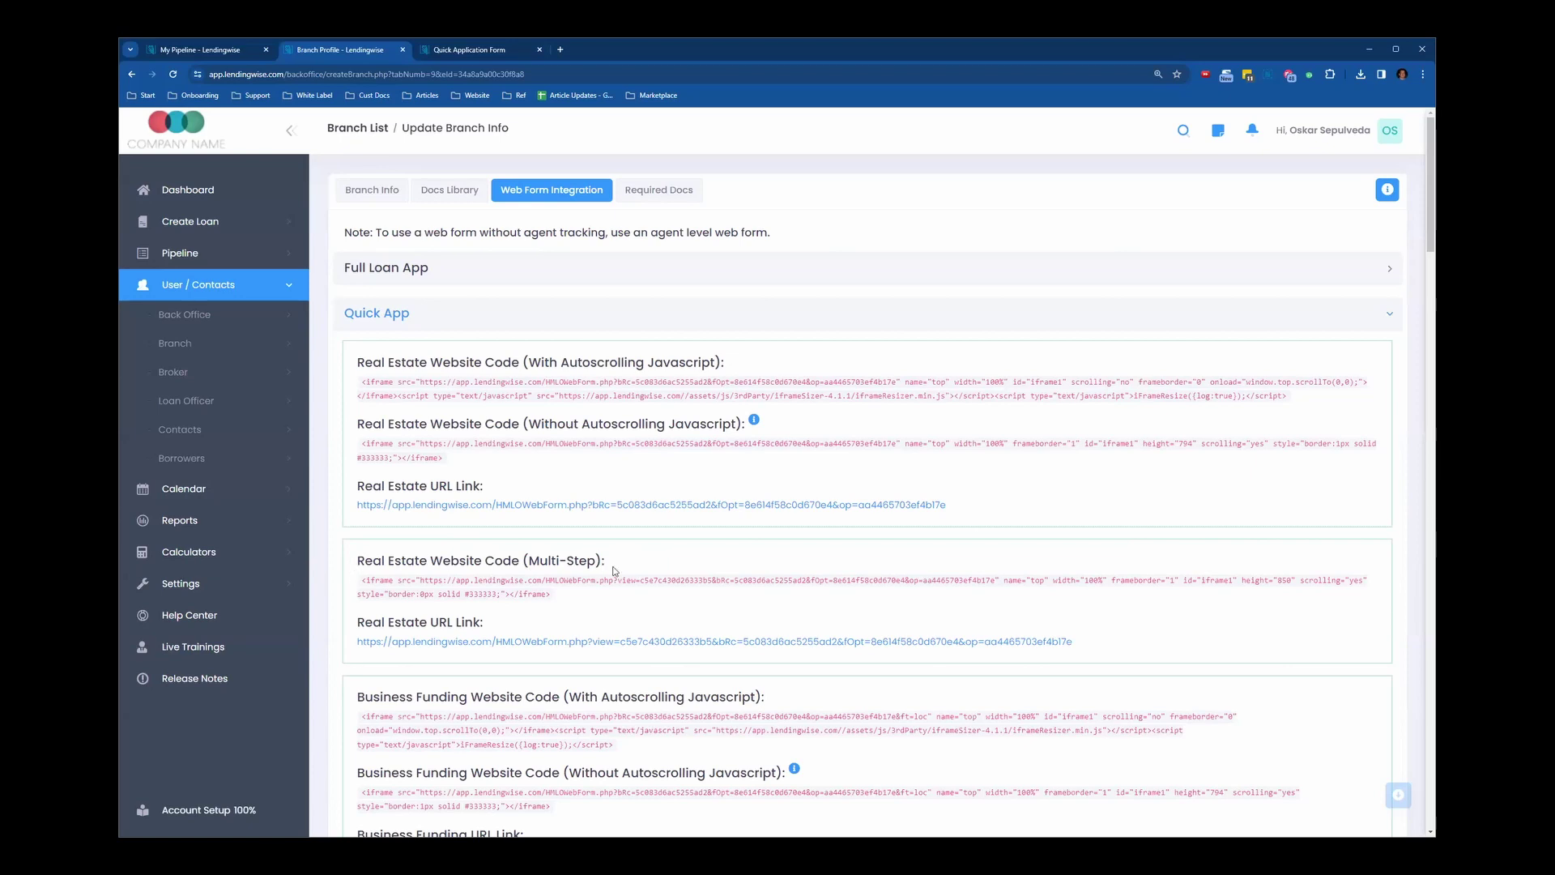
- Highlight the Quick App's Real Estate Website Code (Multi-Step), and open the multi-step Real Estate URL link
{"action": "left_click_drag", "start_coordinate": [600, 560], "coordinate": [356, 560]}
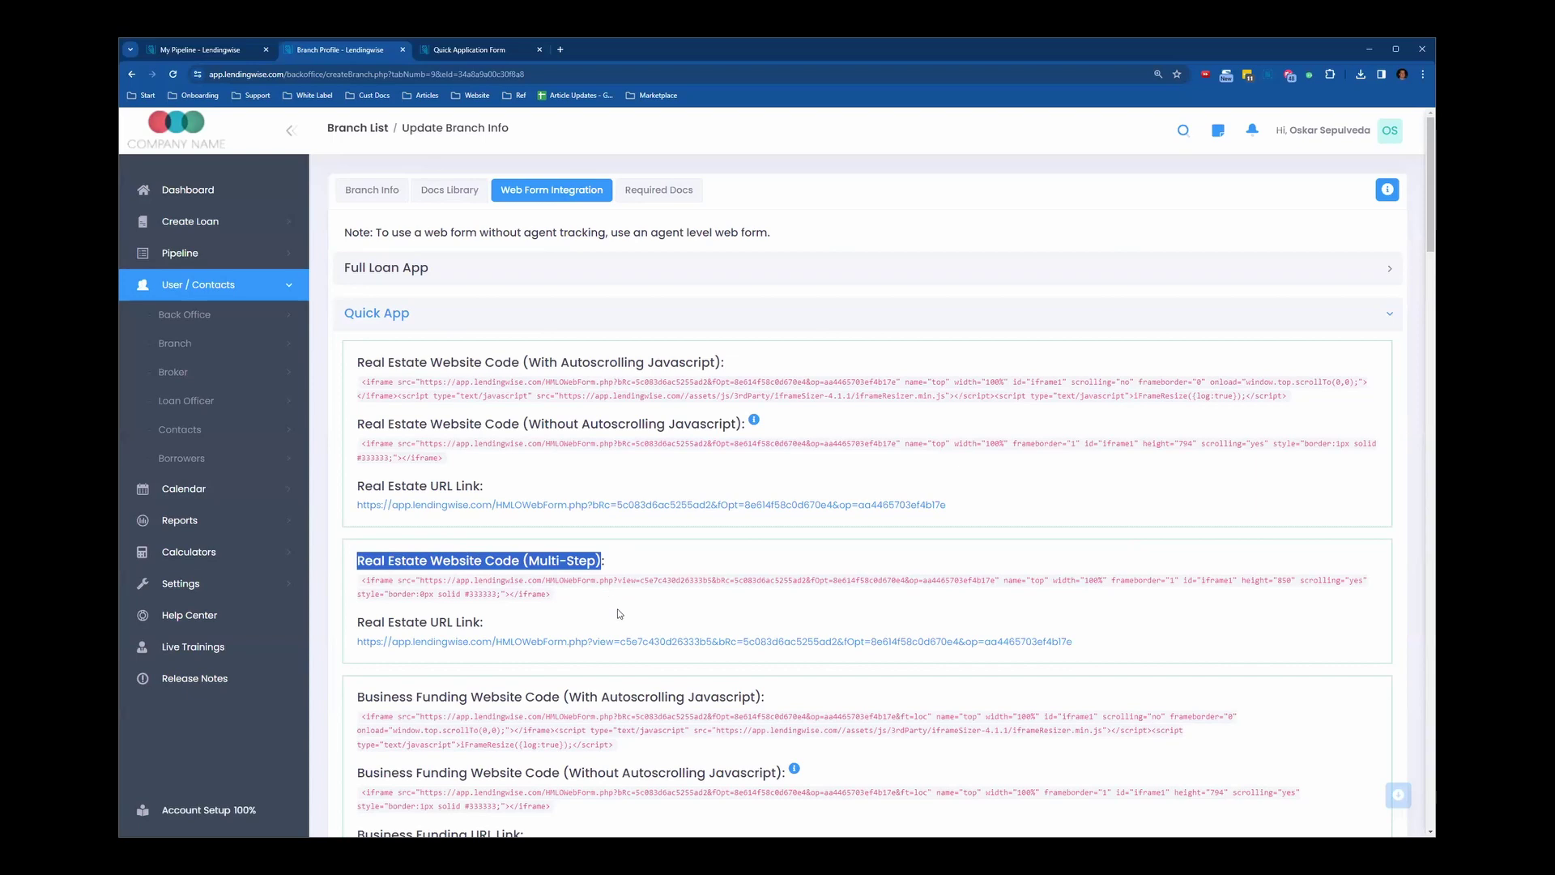
{"action": "left_click", "coordinate": [477, 597]}
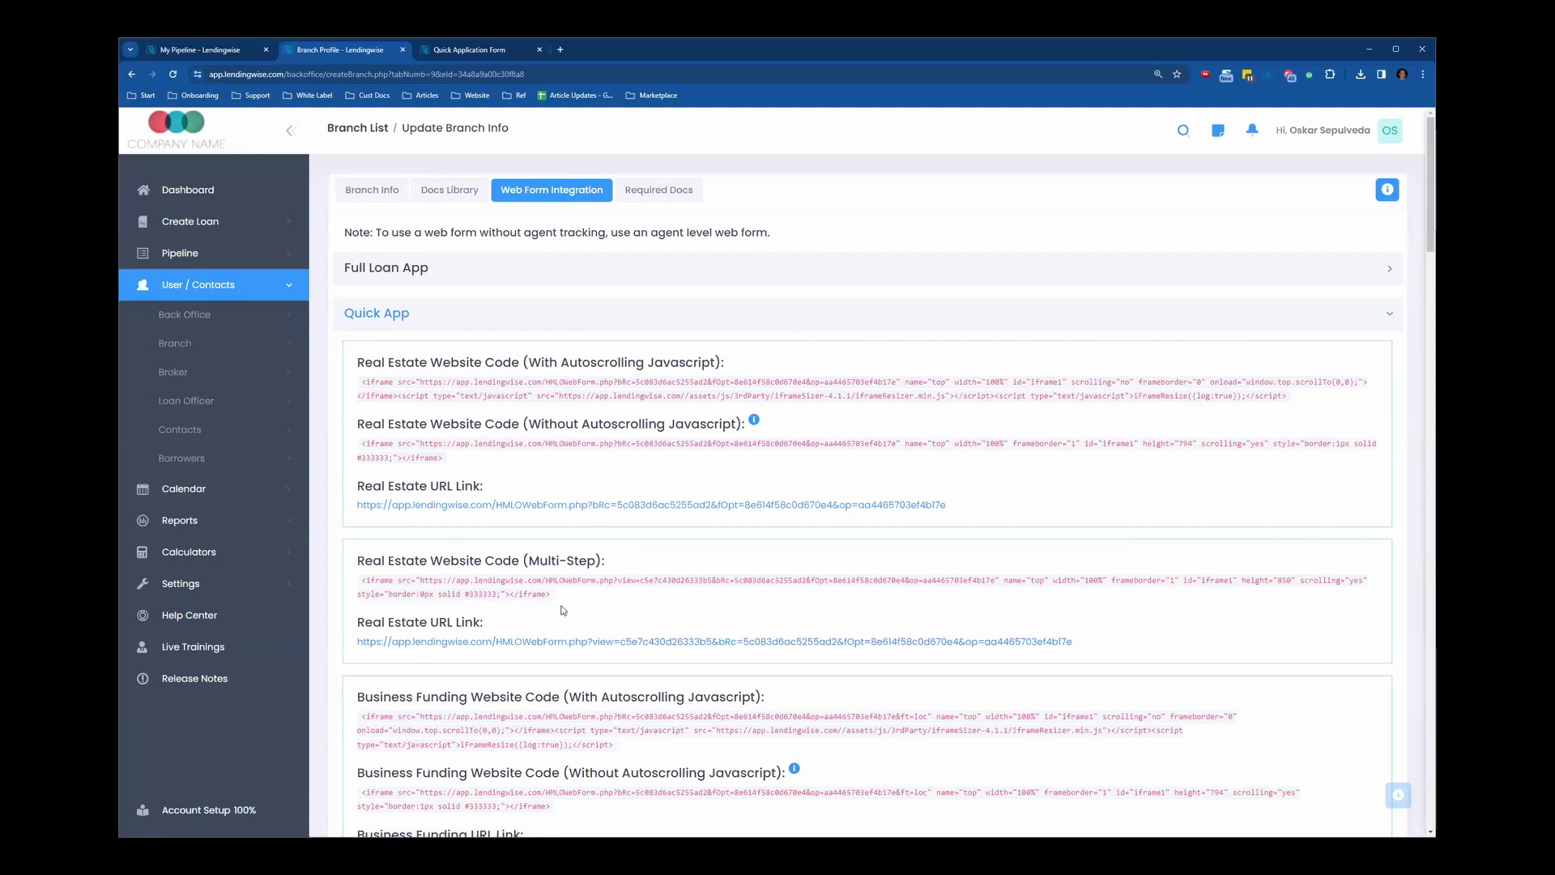
{"action": "left_click_drag", "start_coordinate": [357, 580], "coordinate": [575, 599]}
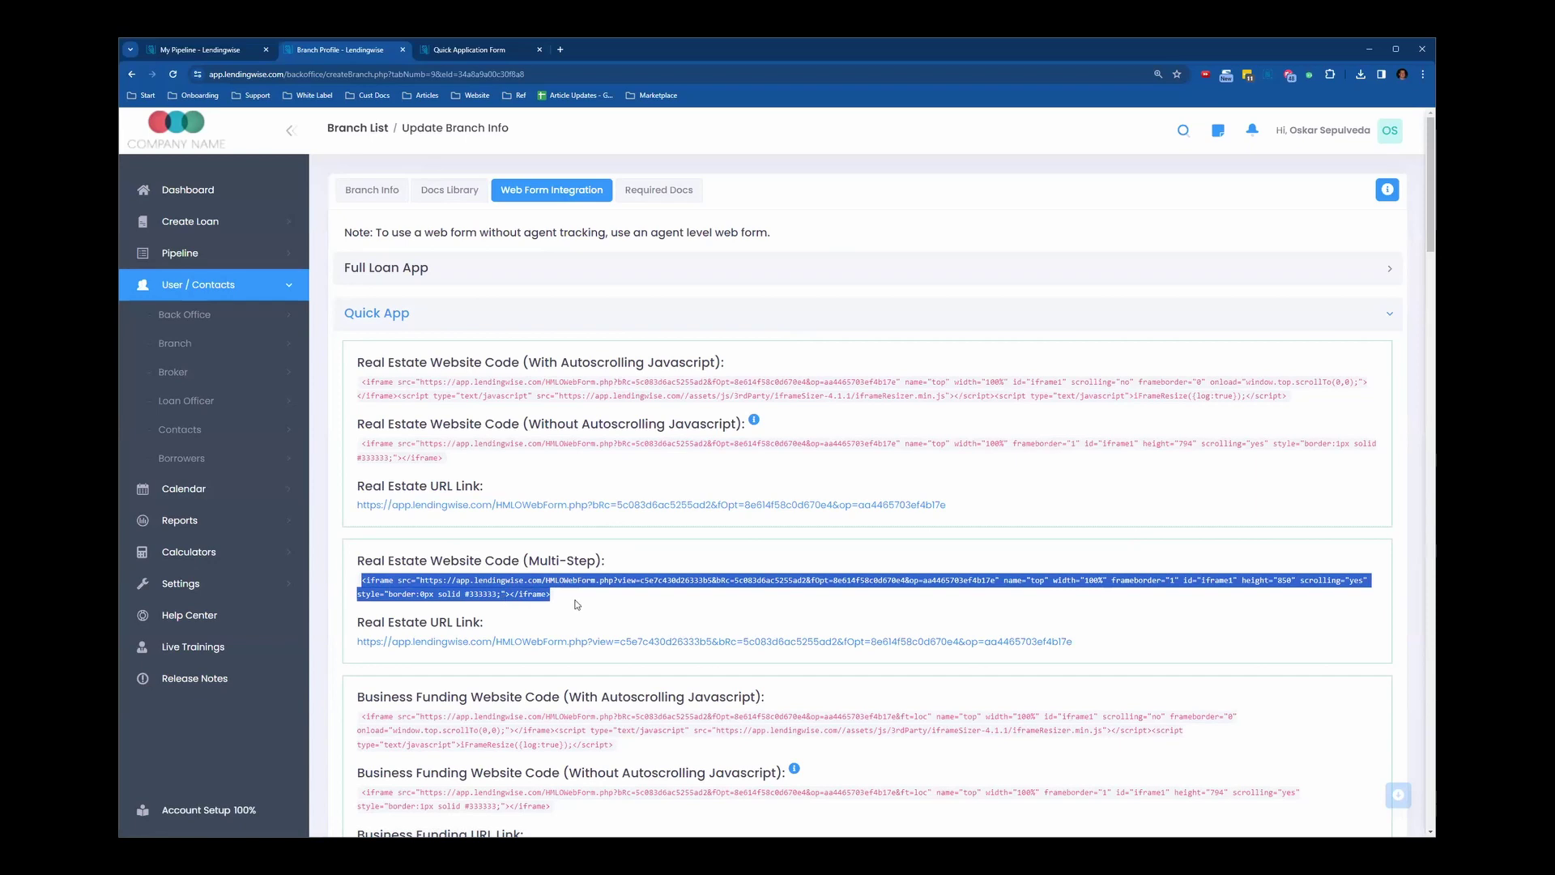
{"action": "left_click", "coordinate": [583, 606]}
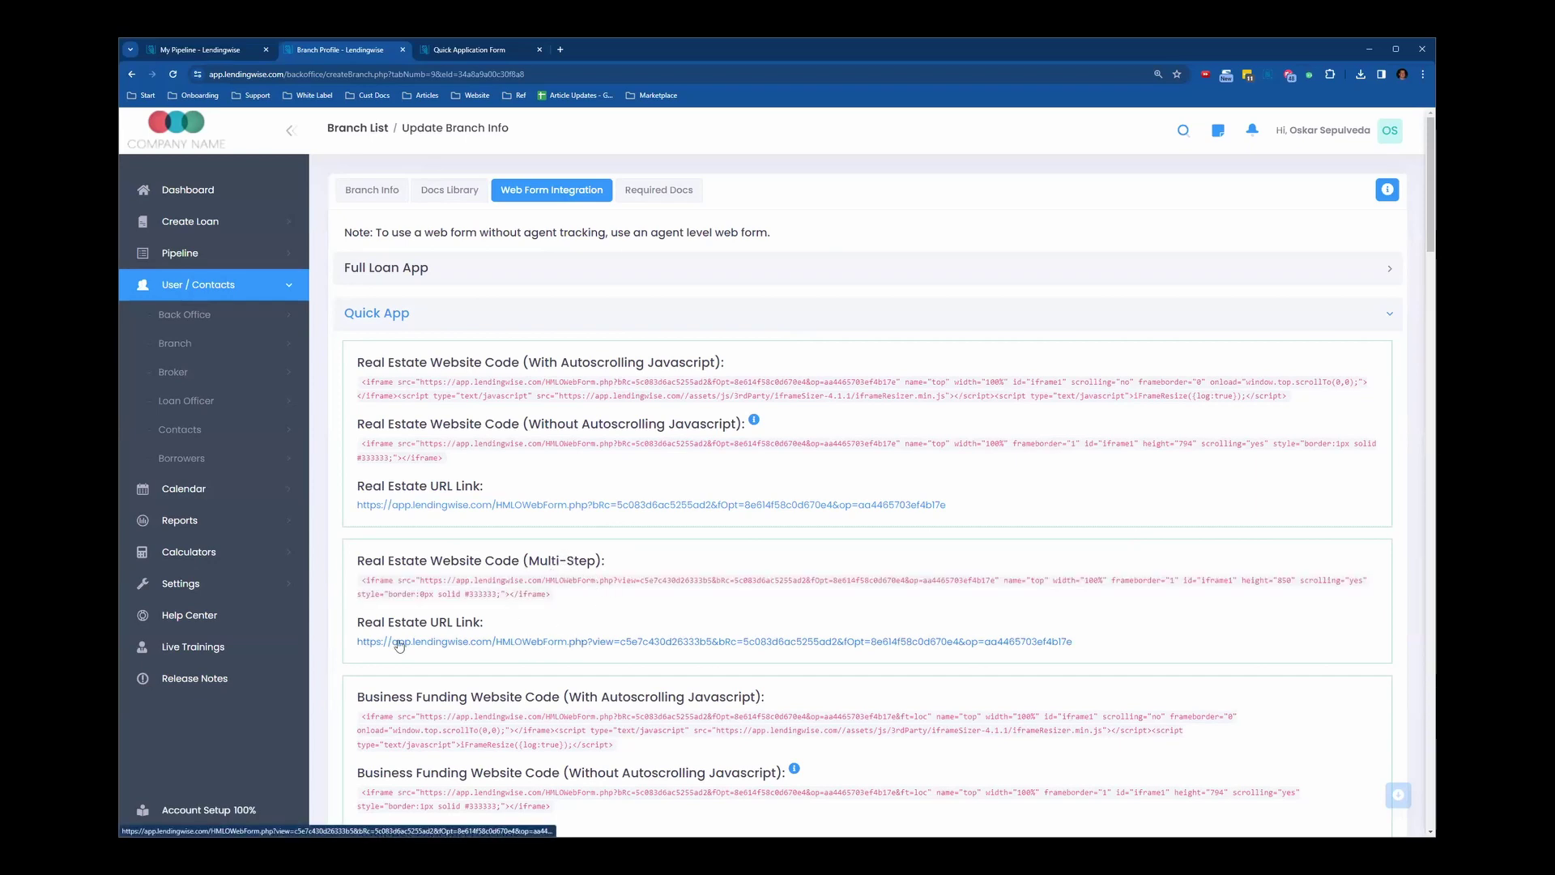
{"action": "left_click", "coordinate": [640, 645]}
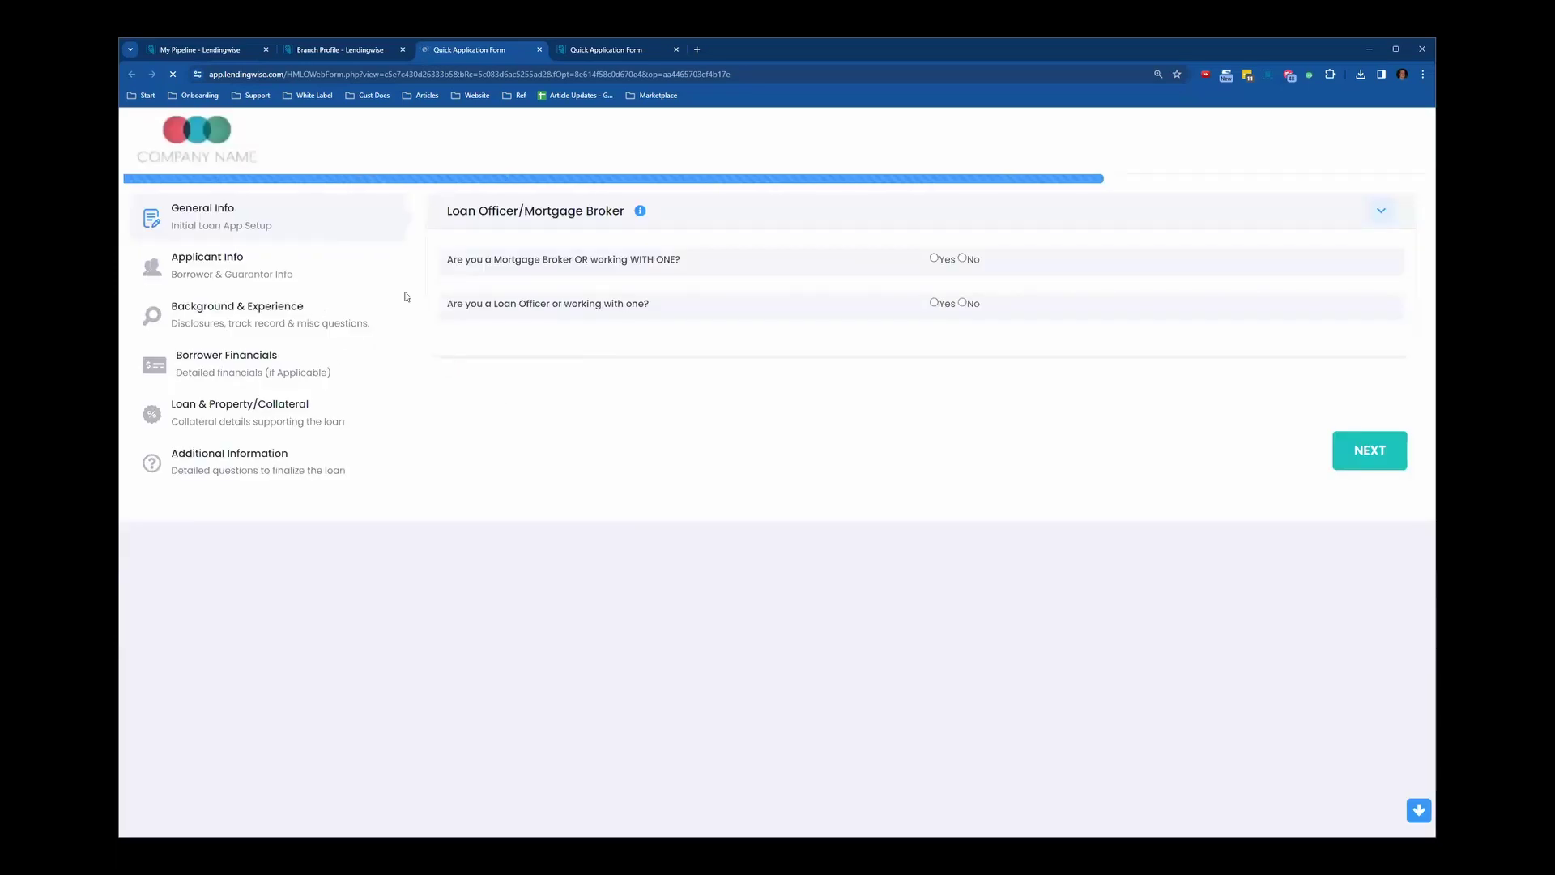
- Answer No to the broker and loan officer questions in the multi-step form, and choose the Fix and Flip program
{"action": "left_click", "coordinate": [968, 257]}
{"action": "left_click", "coordinate": [963, 294]}
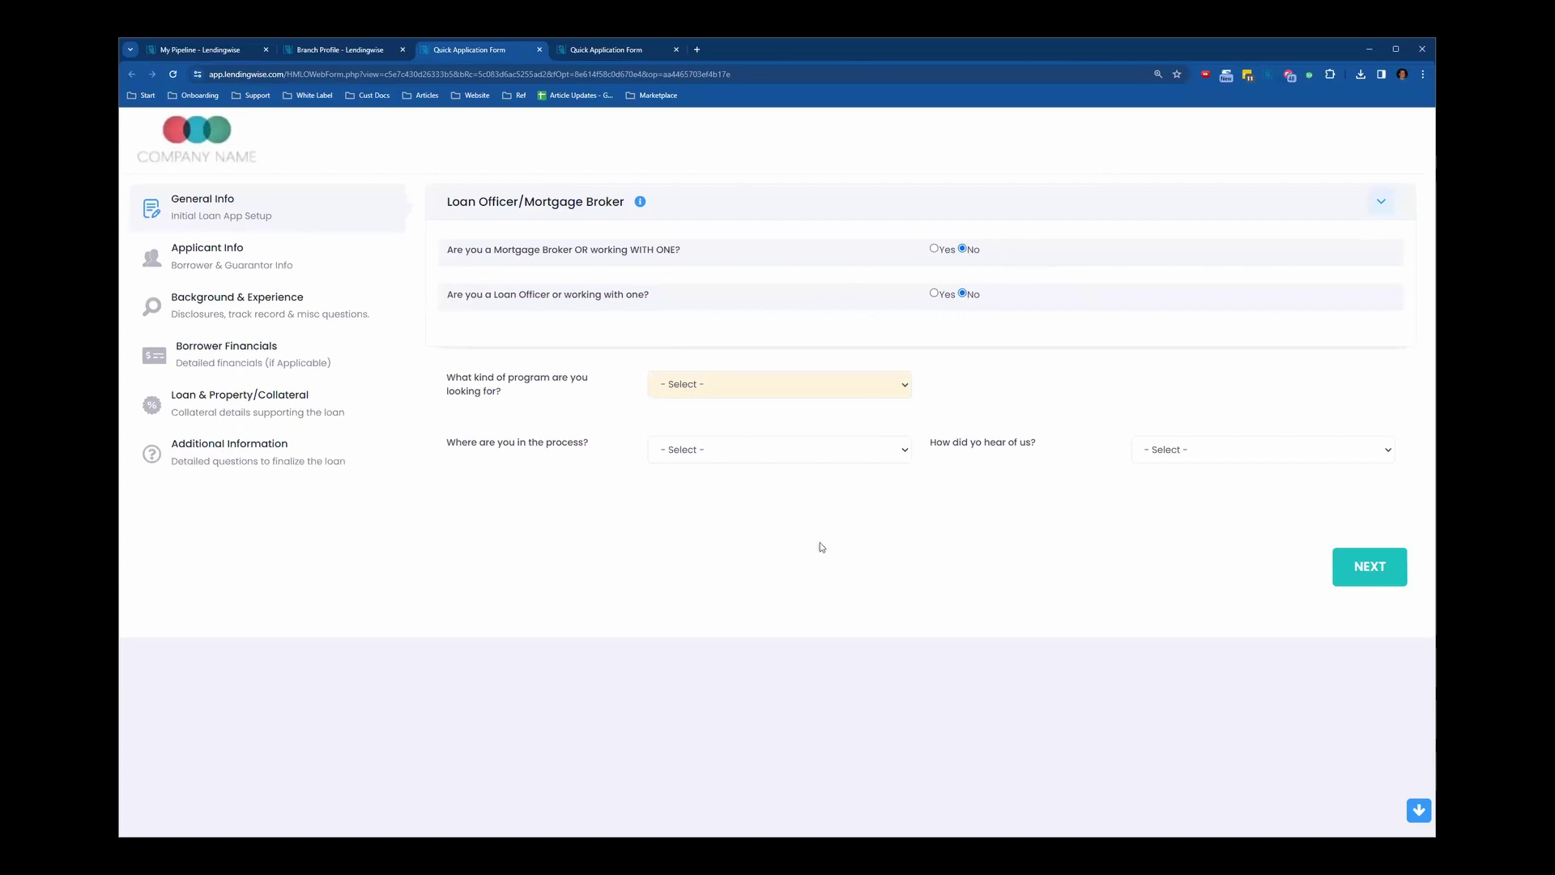
{"action": "left_click", "coordinate": [860, 391]}
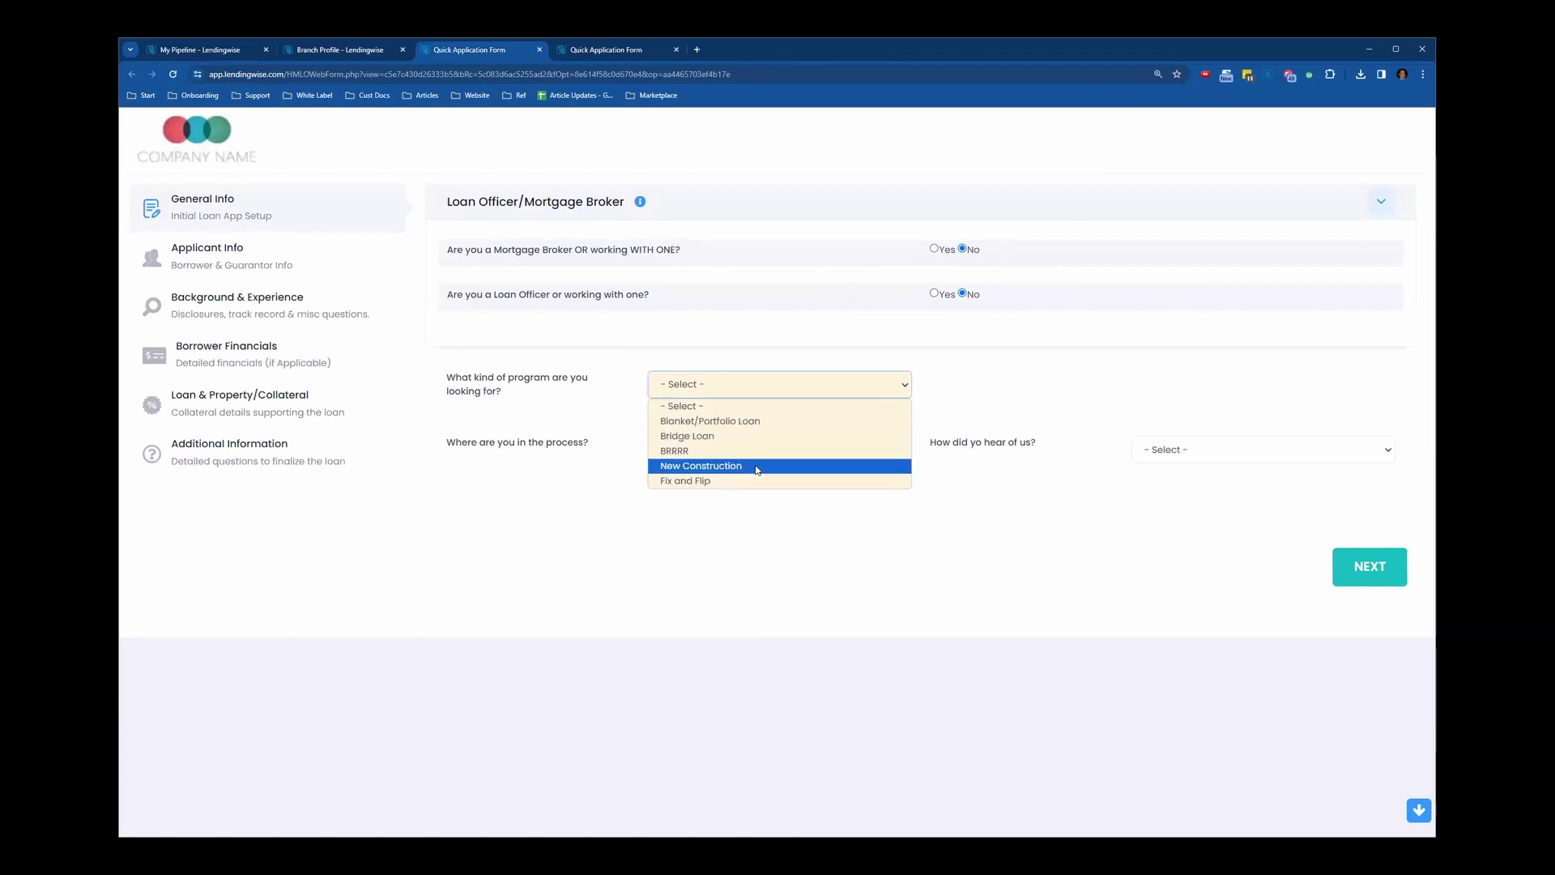
{"action": "left_click", "coordinate": [883, 480]}
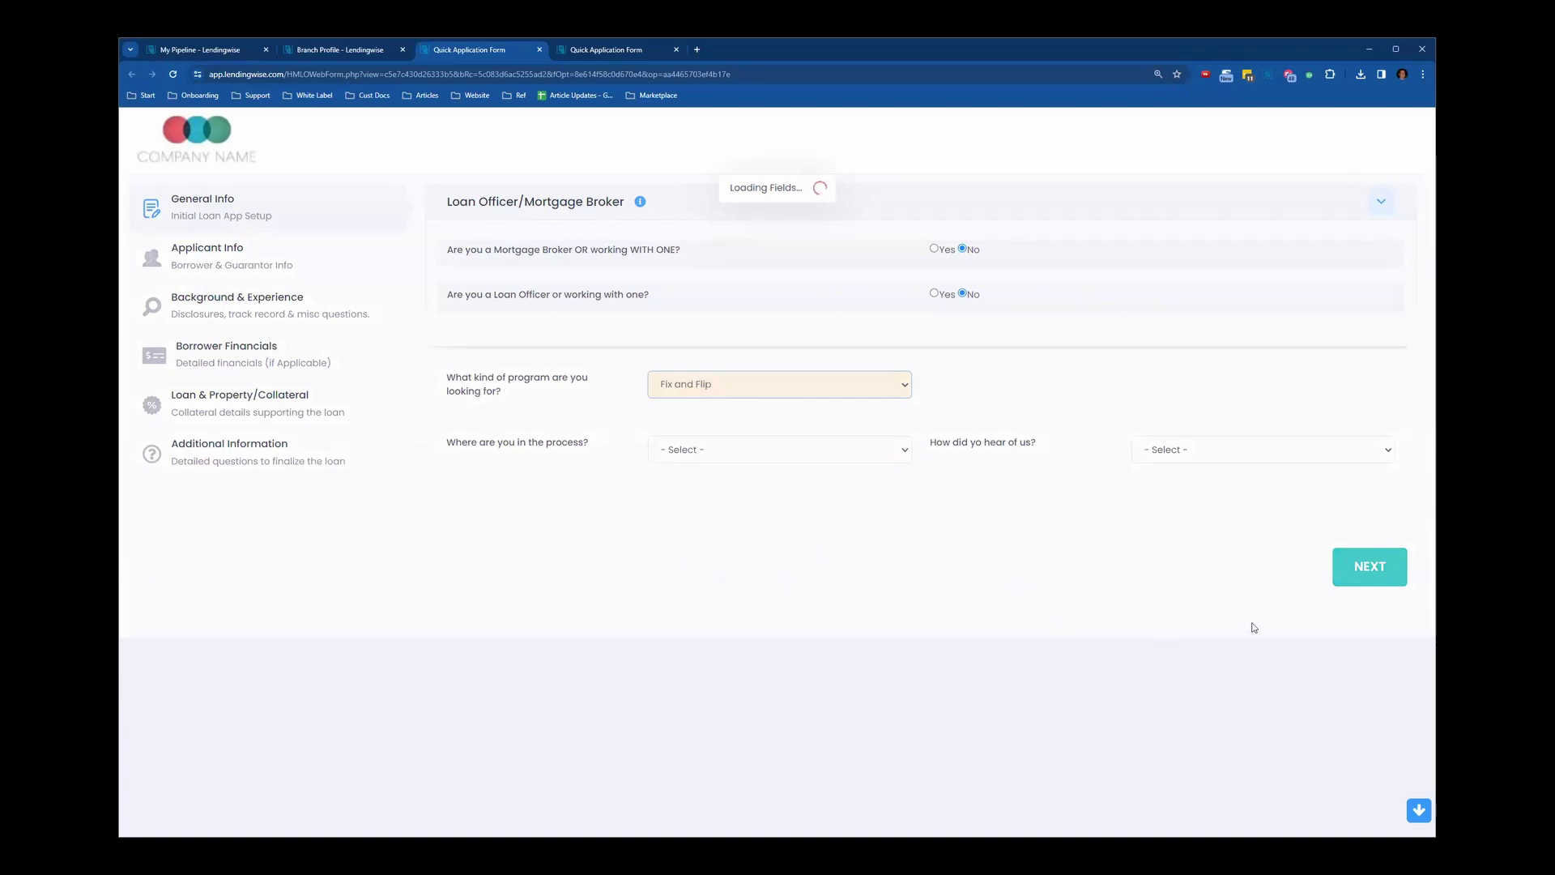
- Set the process stage to Looking for General Info and the referral source to Facebook, and continue to Applicant Info
{"action": "left_click", "coordinate": [799, 444]}
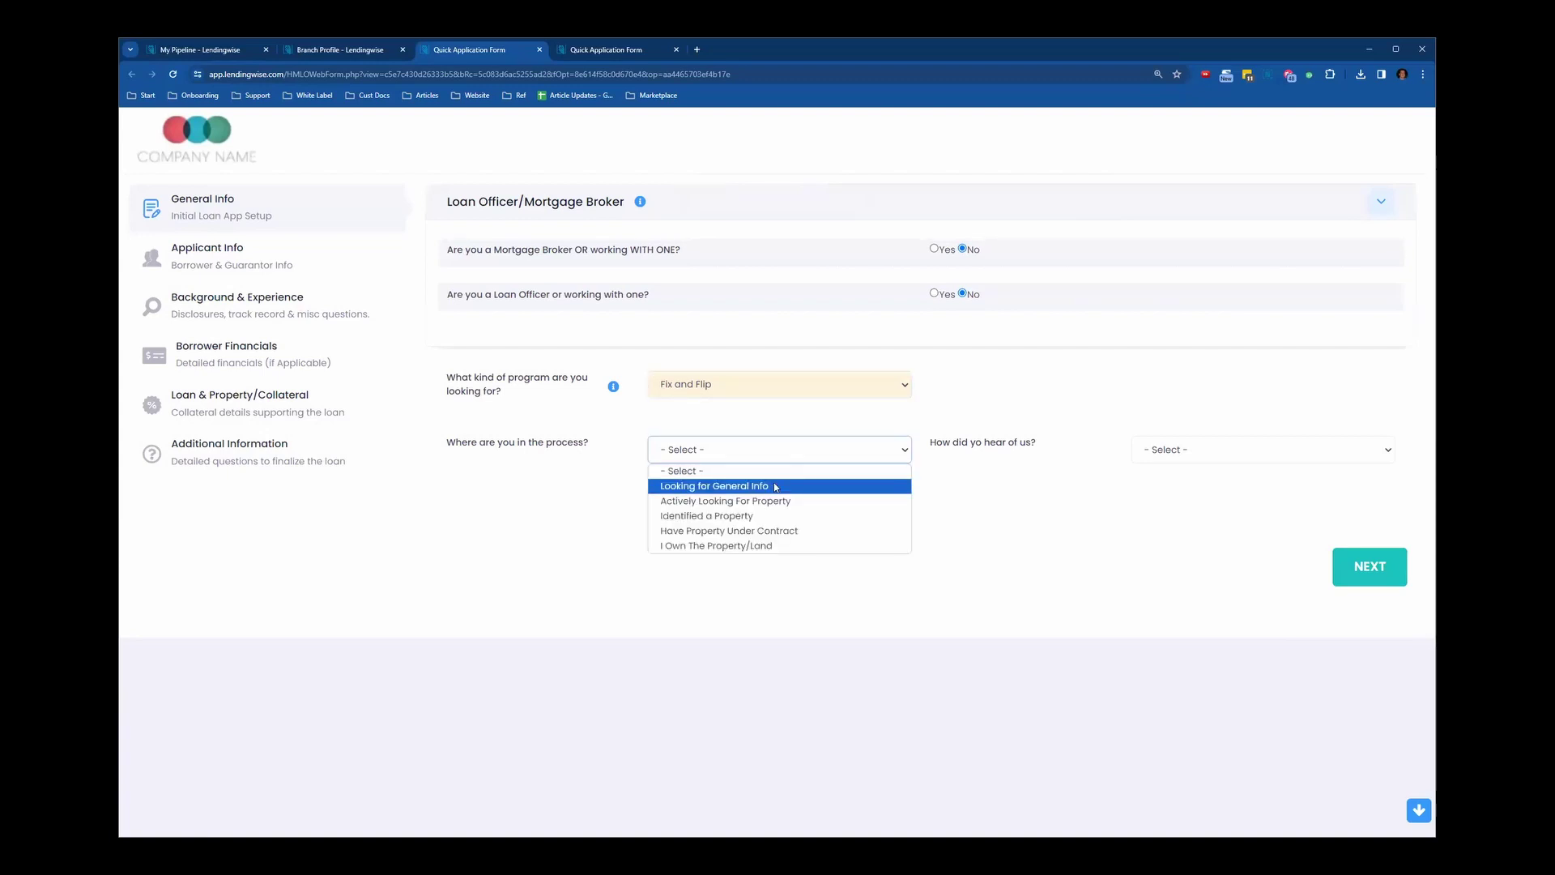
{"action": "left_click", "coordinate": [775, 487]}
{"action": "left_click", "coordinate": [1227, 455]}
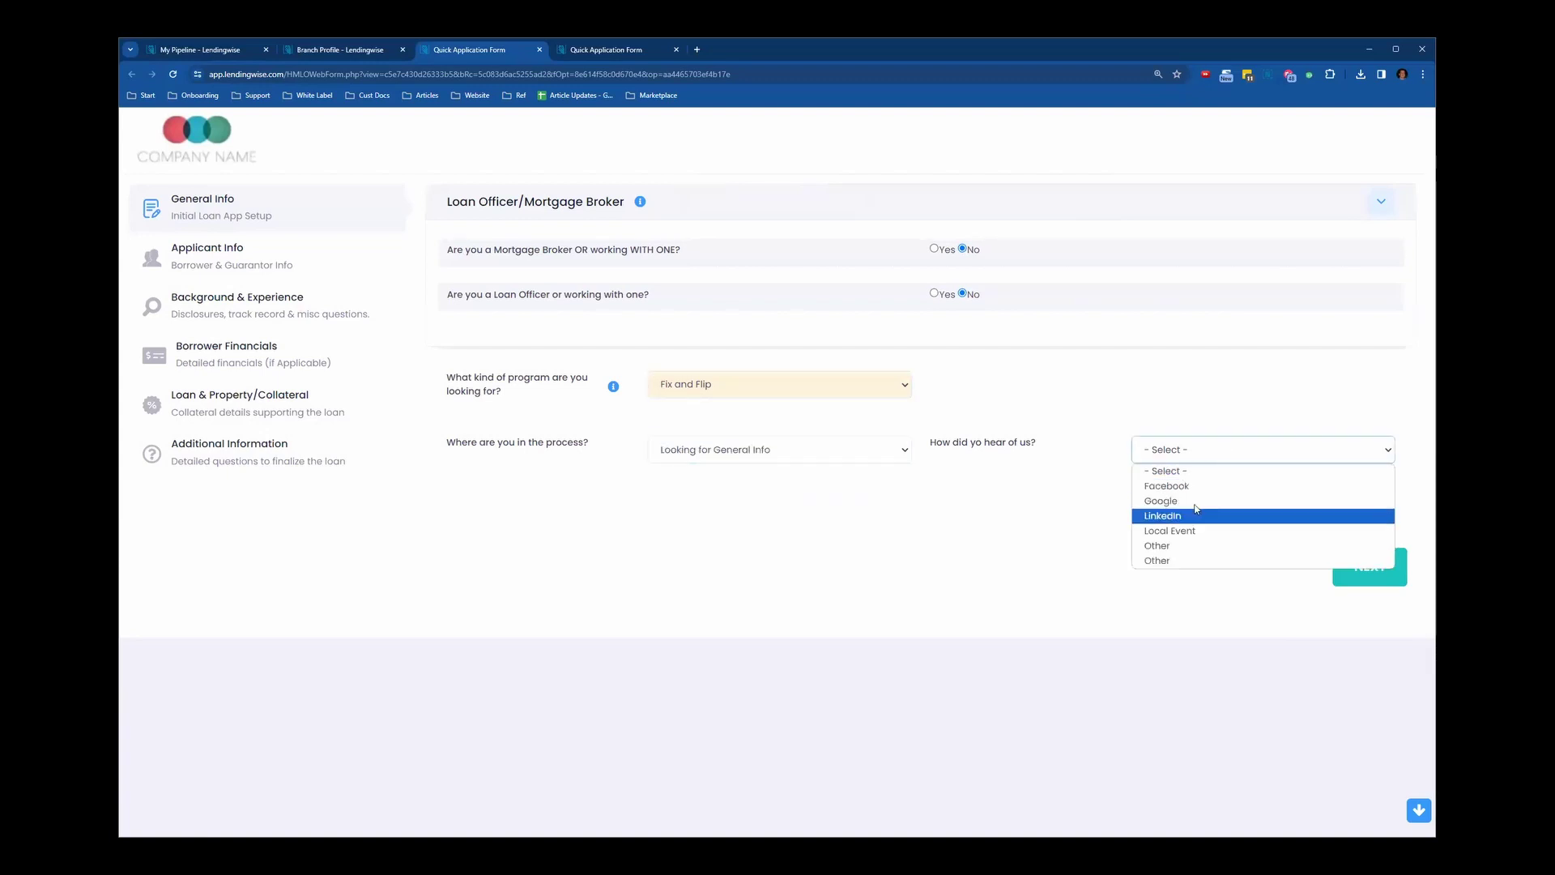
{"action": "left_click", "coordinate": [1200, 486]}
{"action": "left_click", "coordinate": [1387, 566]}
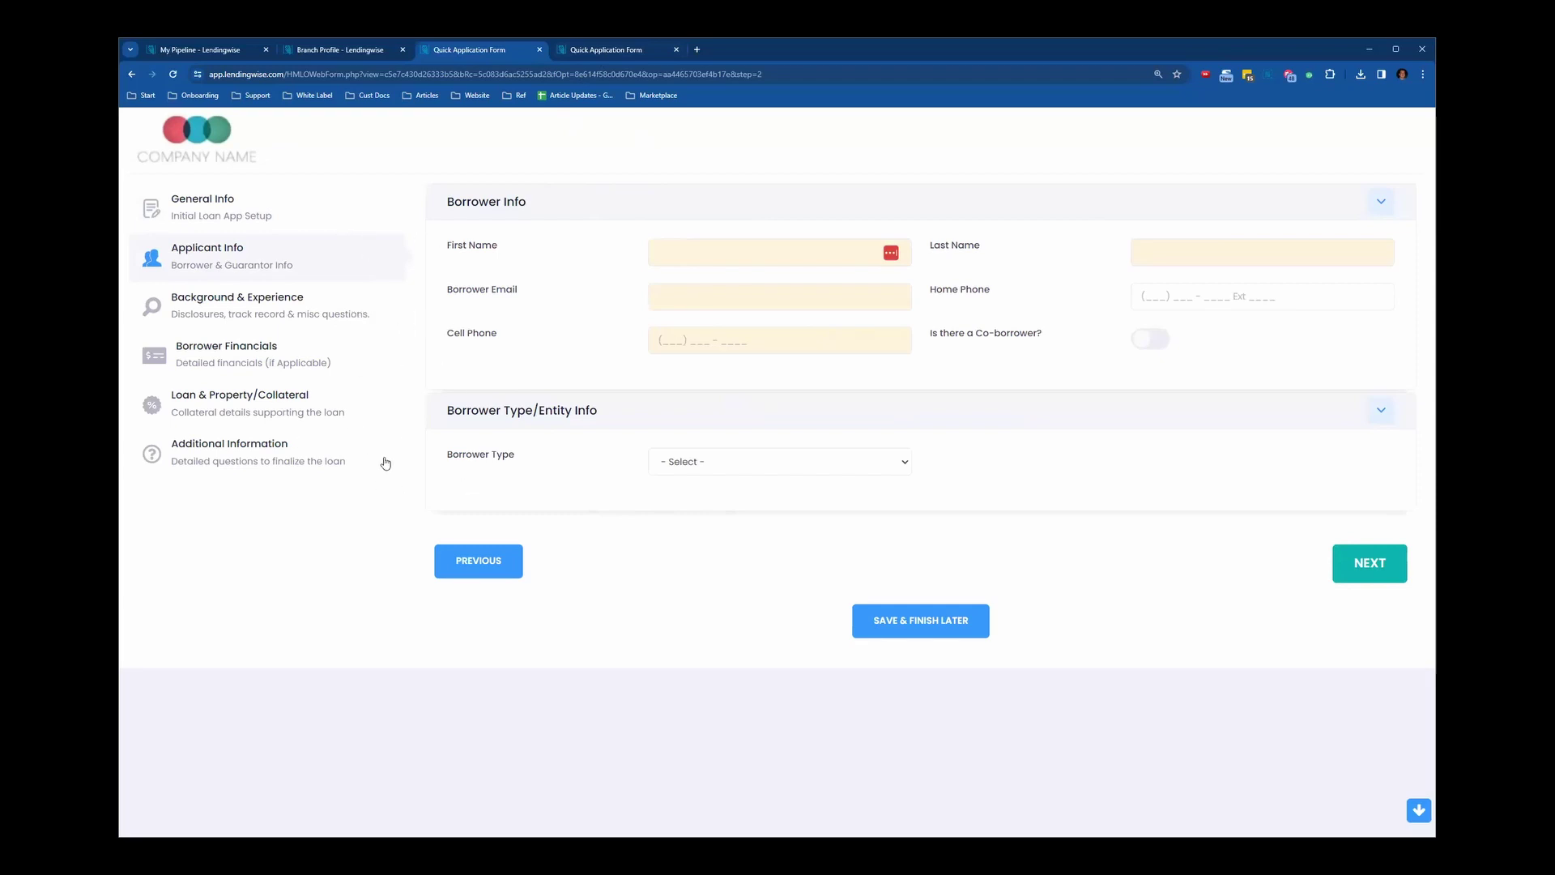
- Choose the Fix and Flip program in the single-page Quick Application Form and review the borrower sections
{"action": "left_click", "coordinate": [598, 51]}
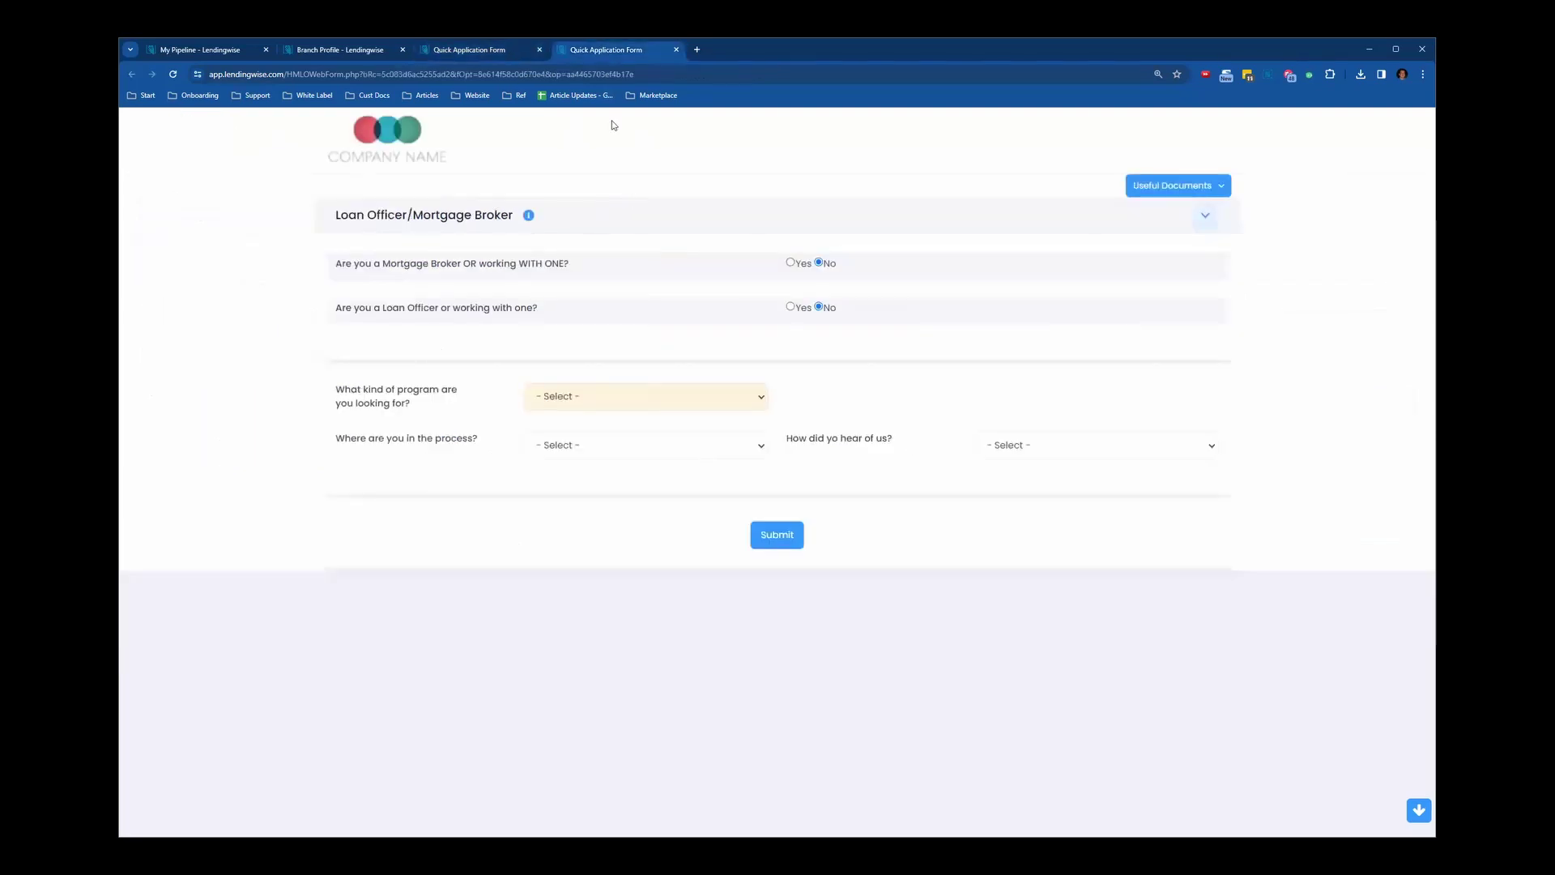
{"action": "left_click", "coordinate": [664, 398]}
{"action": "left_click", "coordinate": [610, 493]}
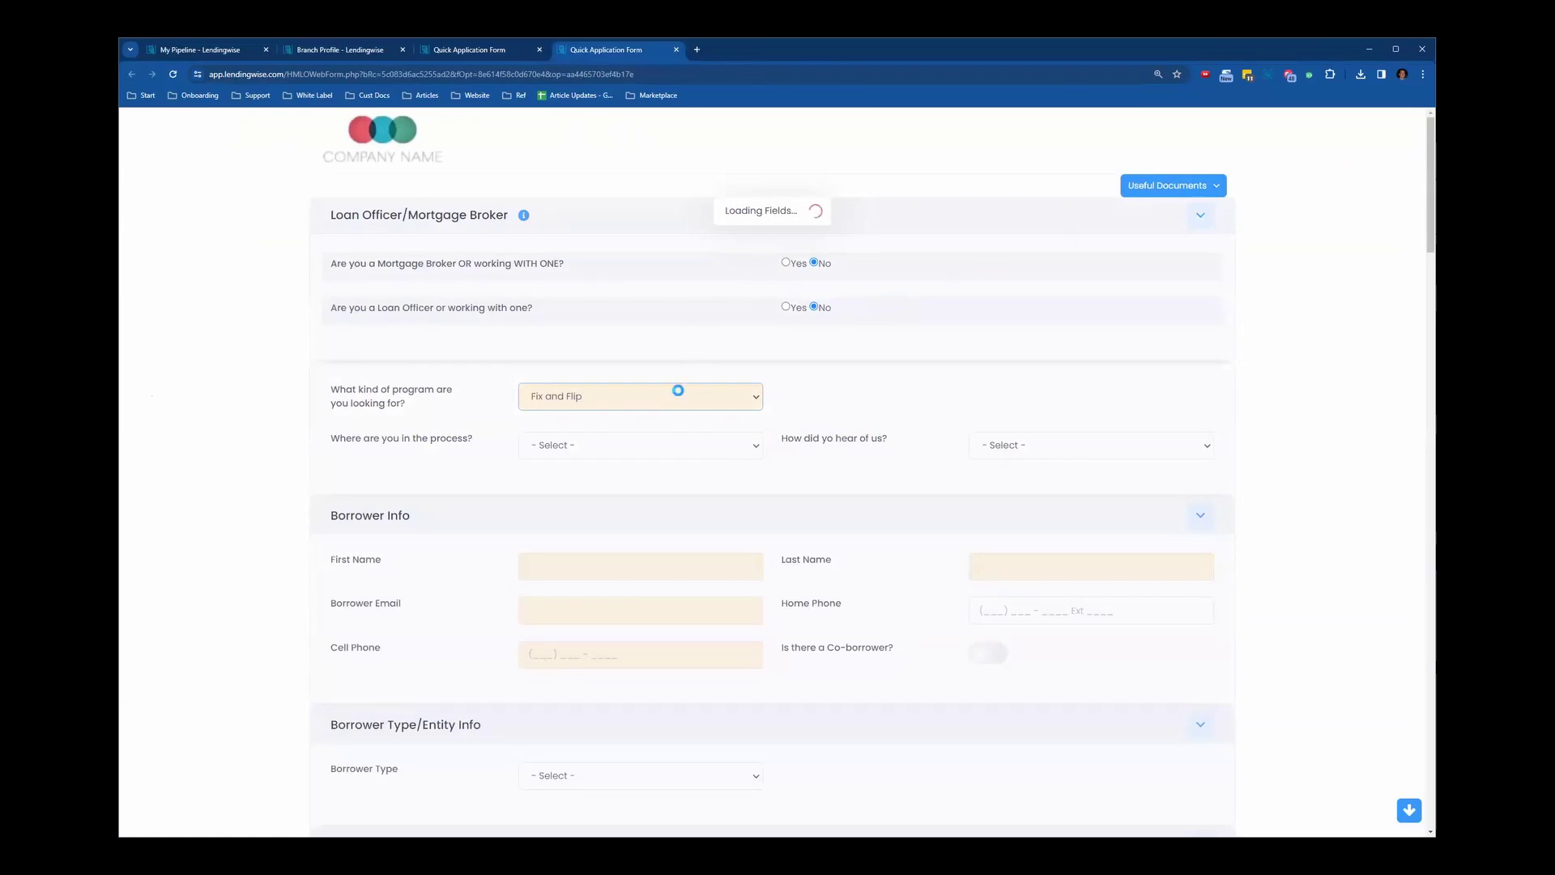
{"action": "scroll", "coordinate": [1233, 356], "scroll_direction": "down", "scroll_amount": 10}
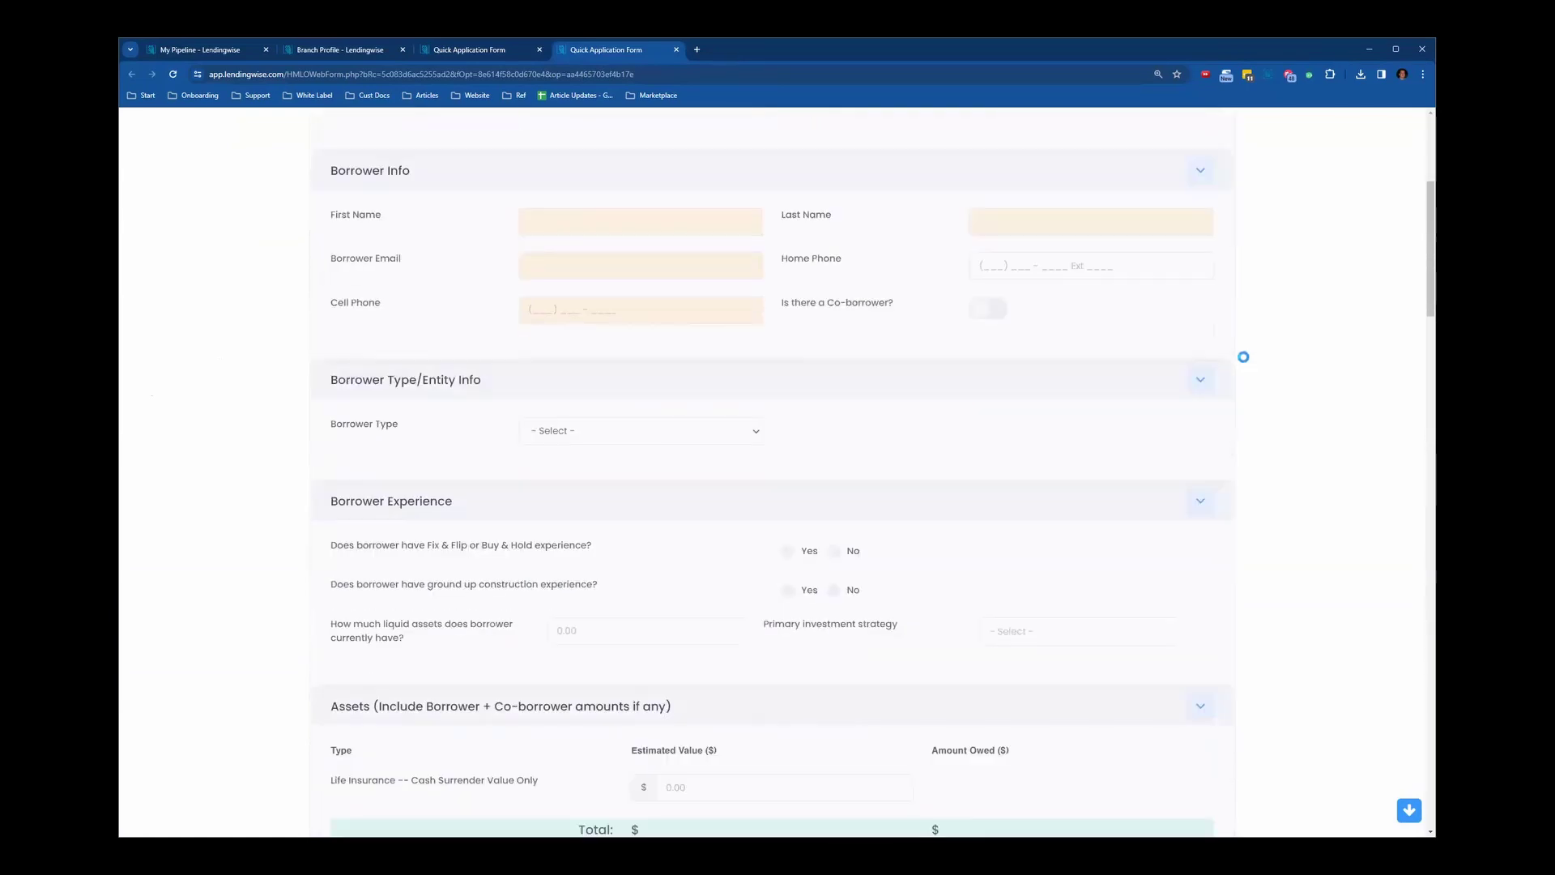
- Review the remaining sections of the single-page Quick Application Form and compare them with the multi-step form's Applicant Info
{"action": "scroll", "coordinate": [1252, 373], "scroll_direction": "down", "scroll_amount": 10}
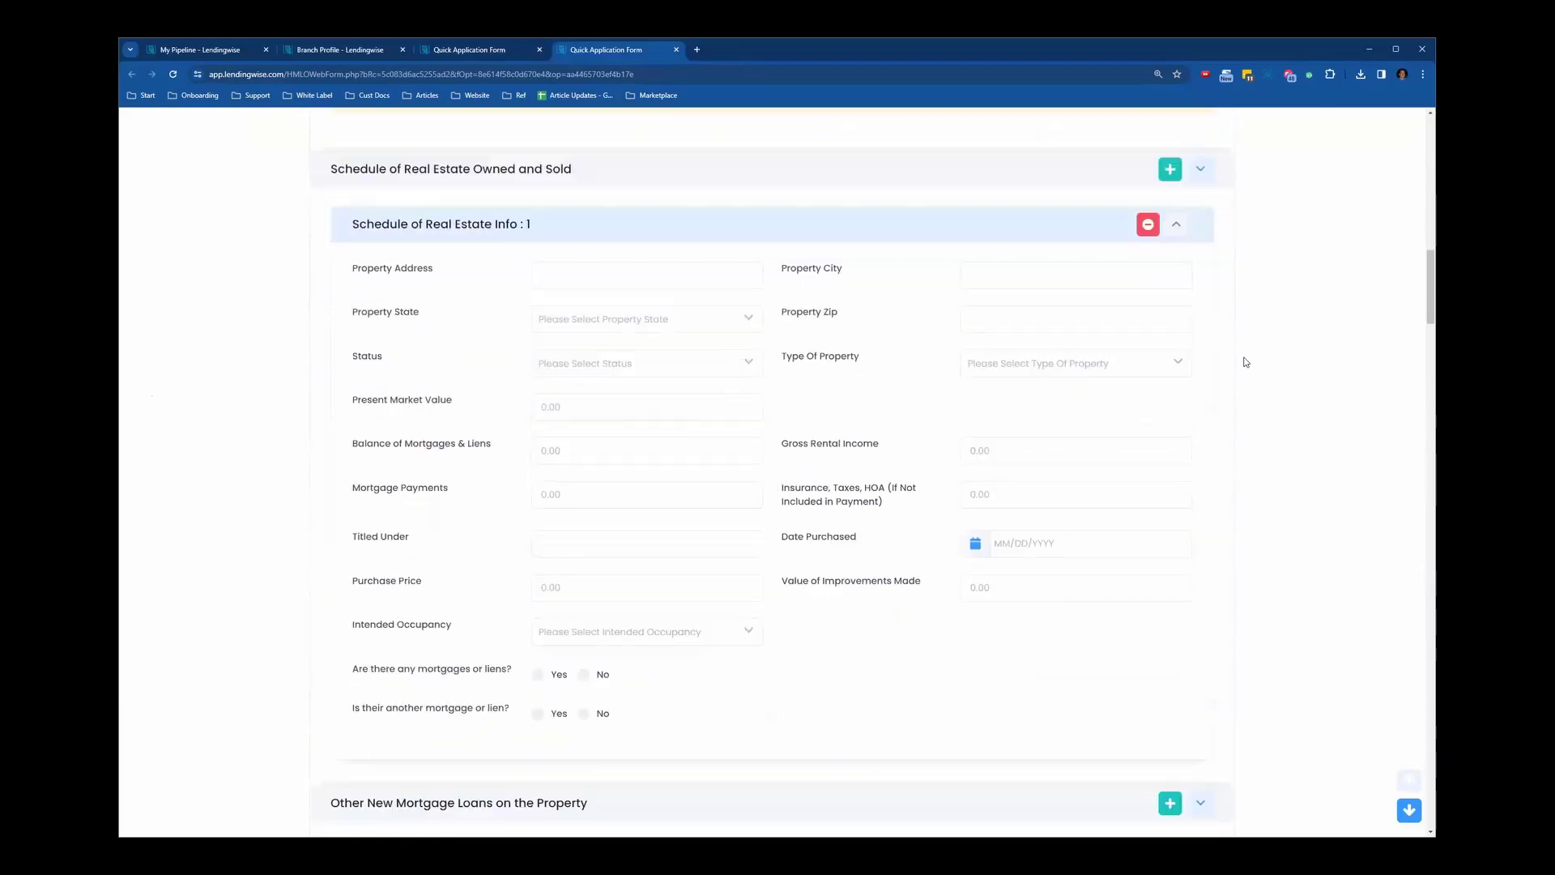
{"action": "scroll", "coordinate": [1267, 405], "scroll_direction": "down", "scroll_amount": 15}
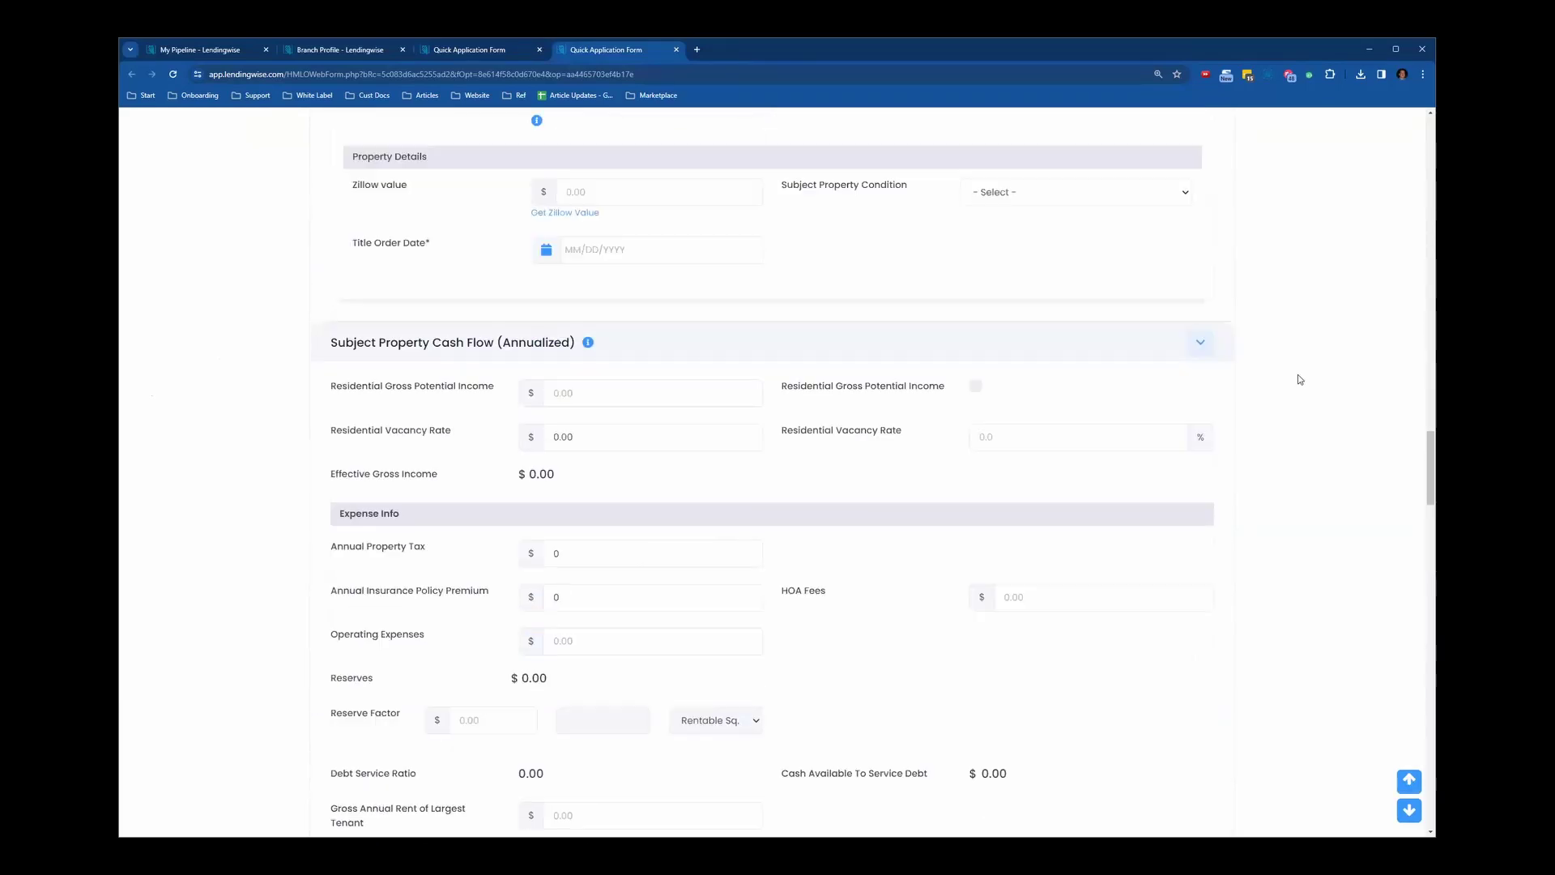
{"action": "left_click", "coordinate": [466, 52]}
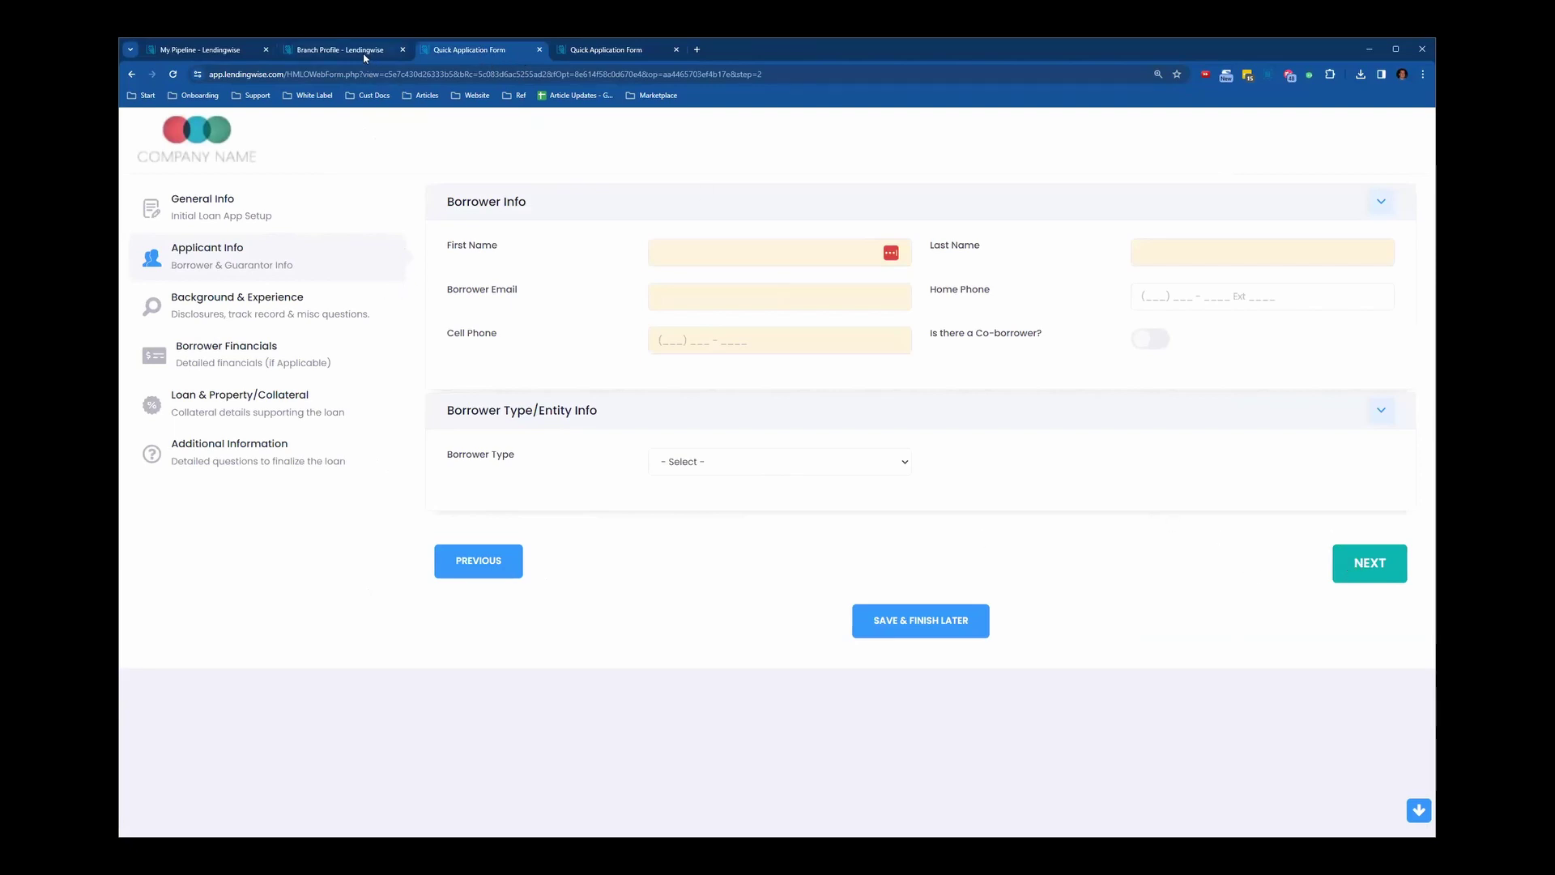
{"action": "mouse_move", "coordinate": [364, 58]}
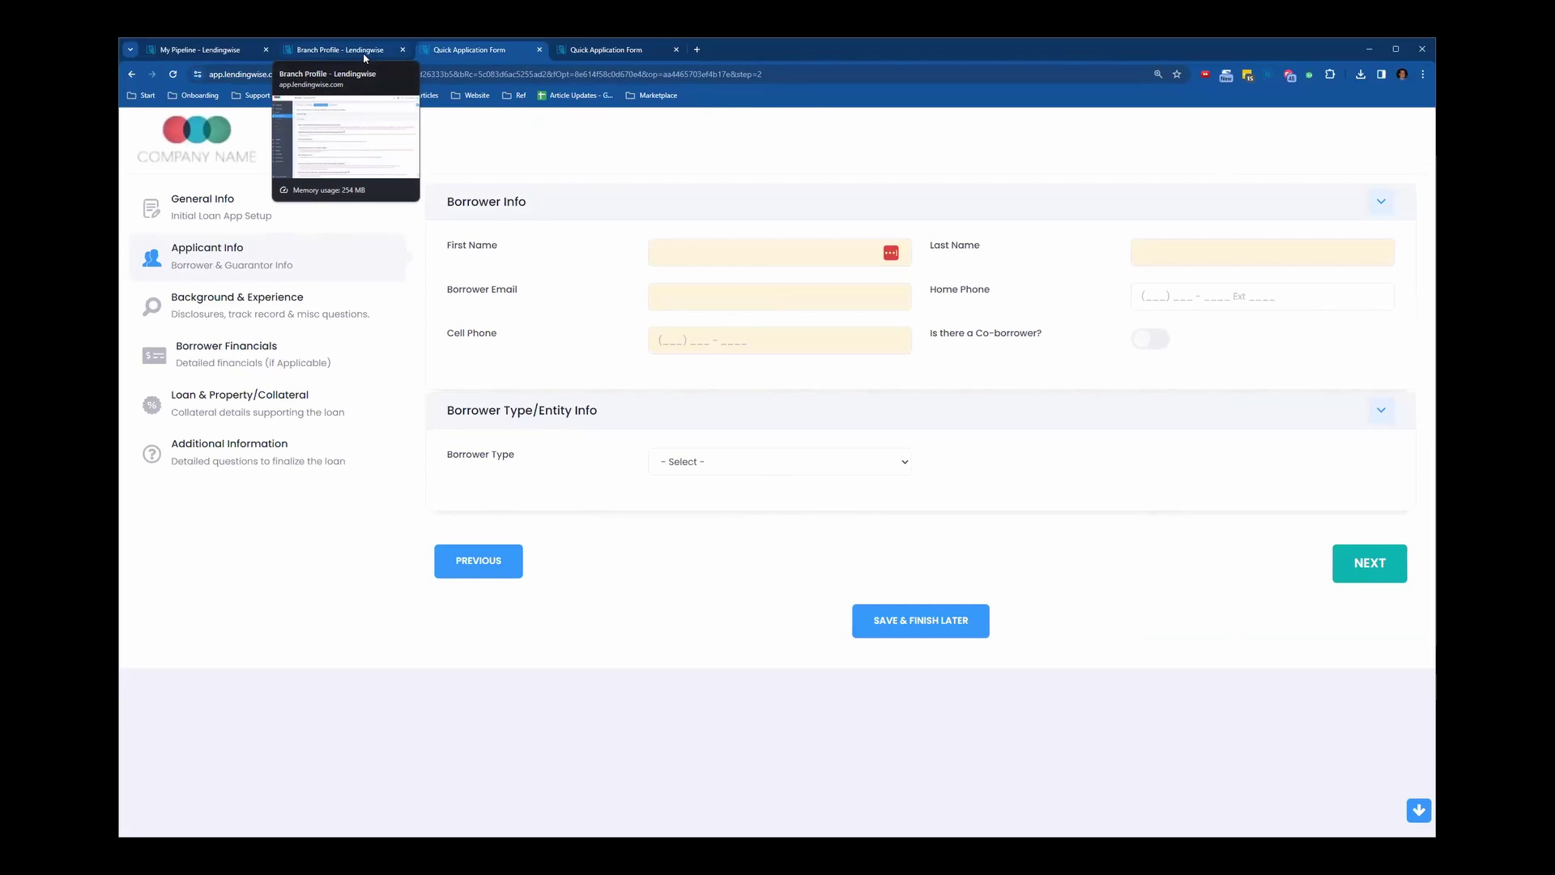
- Close the multi-step form, return to the Branch Profile, and review the Quick App's Real Estate and Business Funding codes and links
{"action": "left_click", "coordinate": [540, 50]}
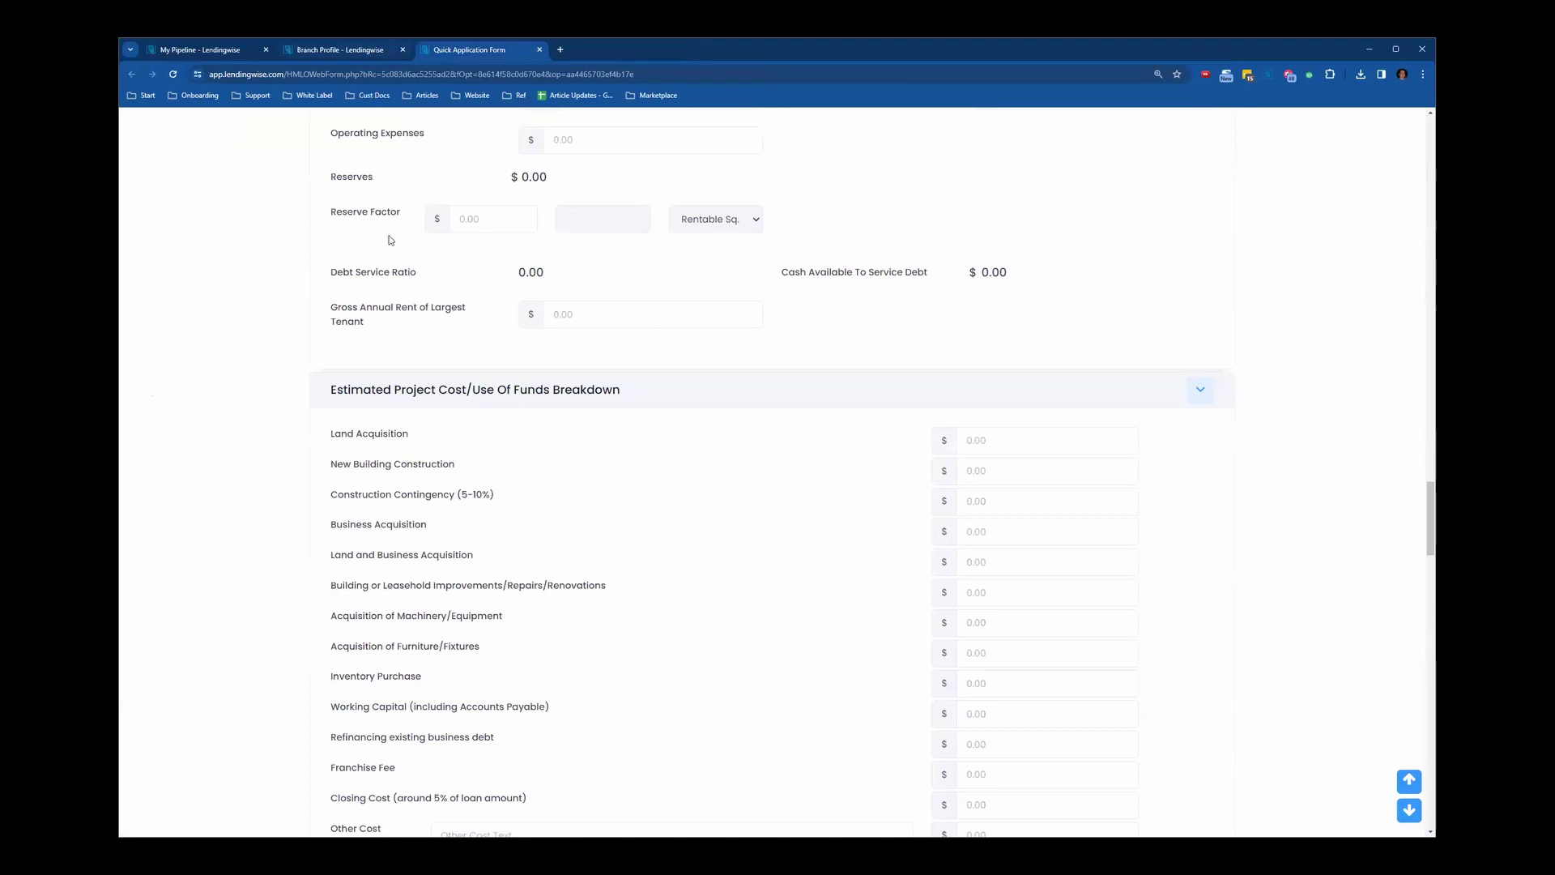
{"action": "left_click", "coordinate": [341, 50]}
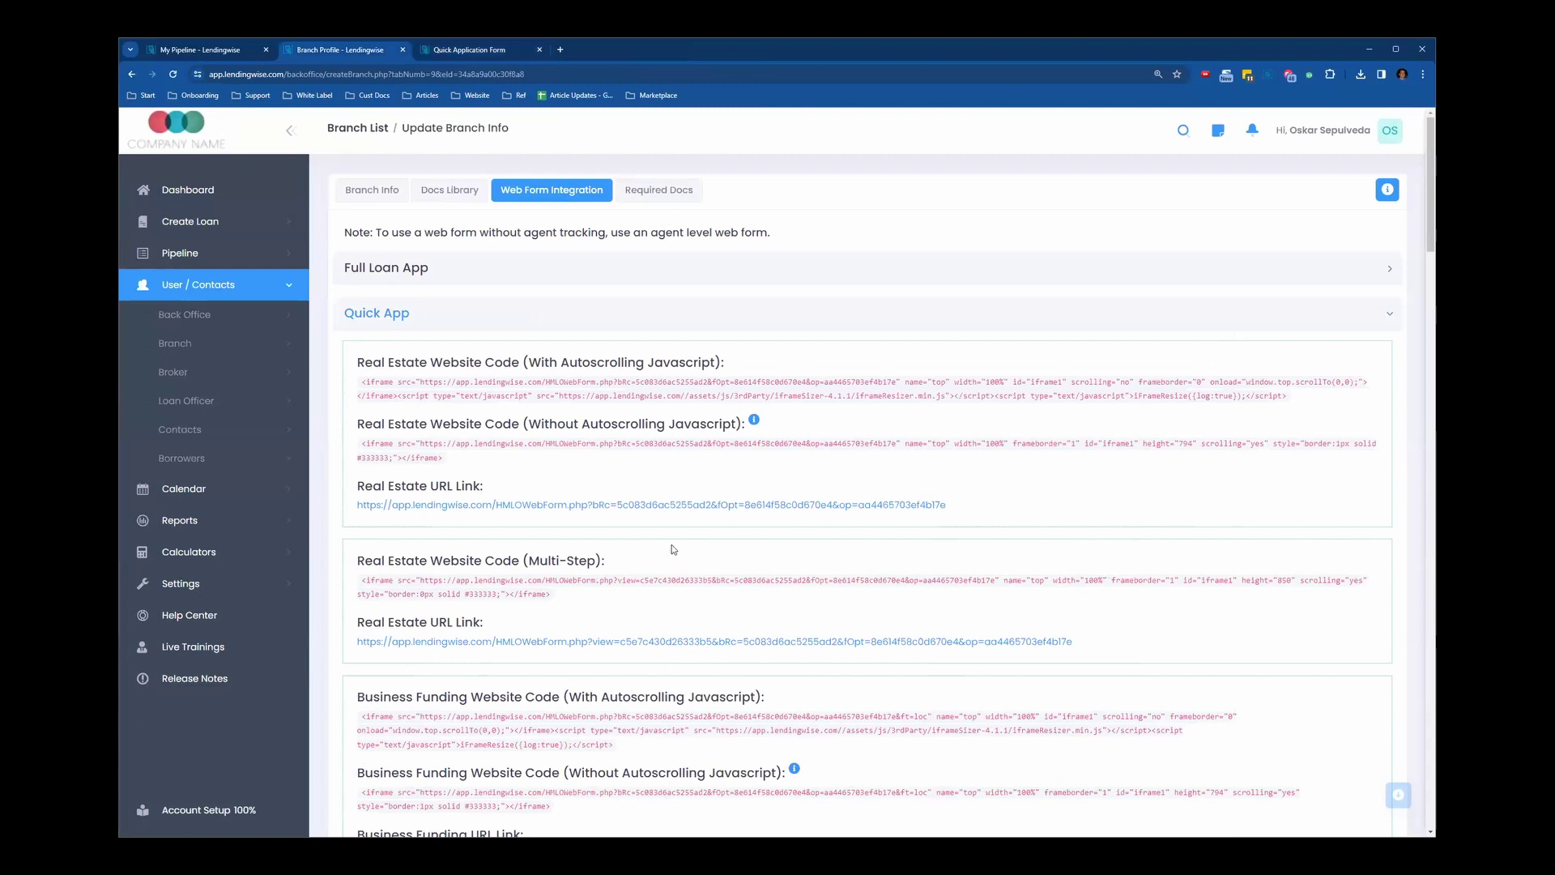
{"action": "scroll", "coordinate": [671, 551], "scroll_direction": "down", "scroll_amount": 2}
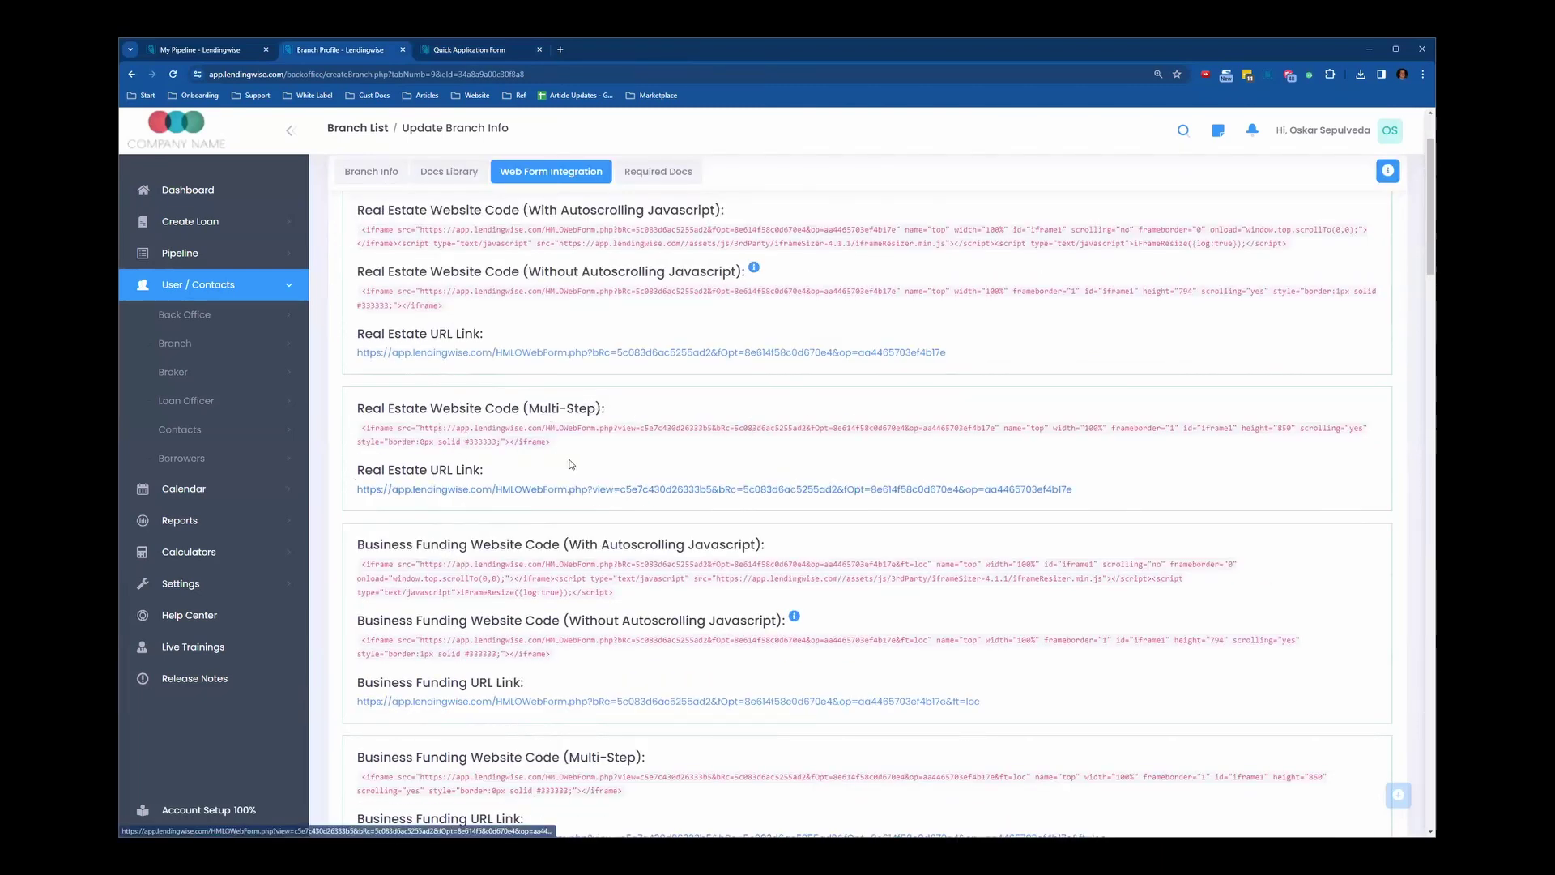
{"action": "scroll", "coordinate": [467, 374], "scroll_direction": "up", "scroll_amount": 2}
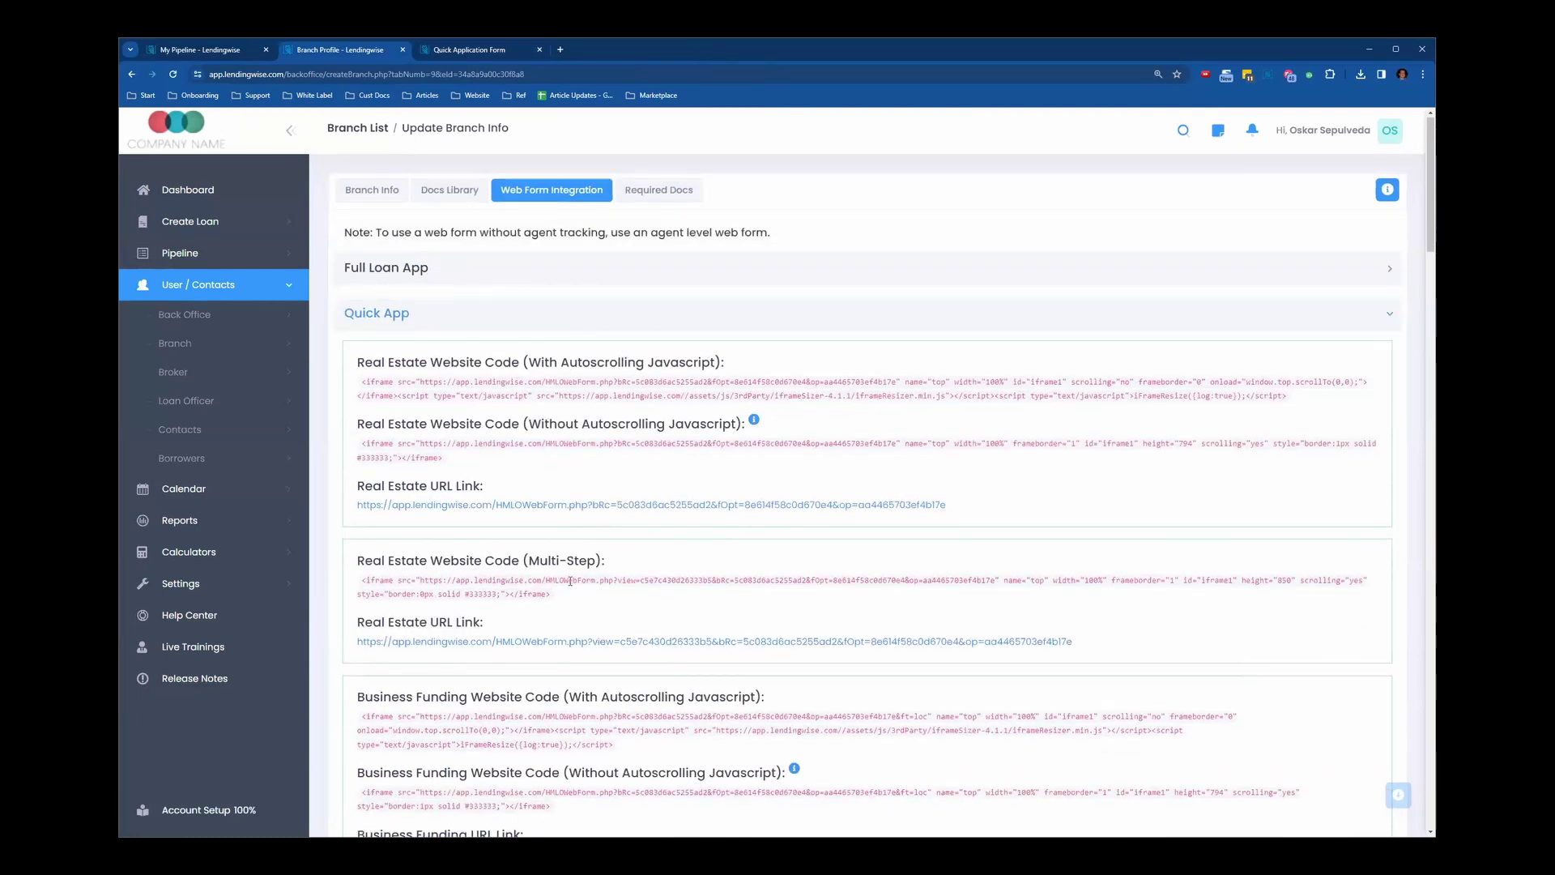
{"action": "scroll", "coordinate": [567, 592], "scroll_direction": "down", "scroll_amount": 3}
{"action": "scroll", "coordinate": [571, 585], "scroll_direction": "down", "scroll_amount": 1}
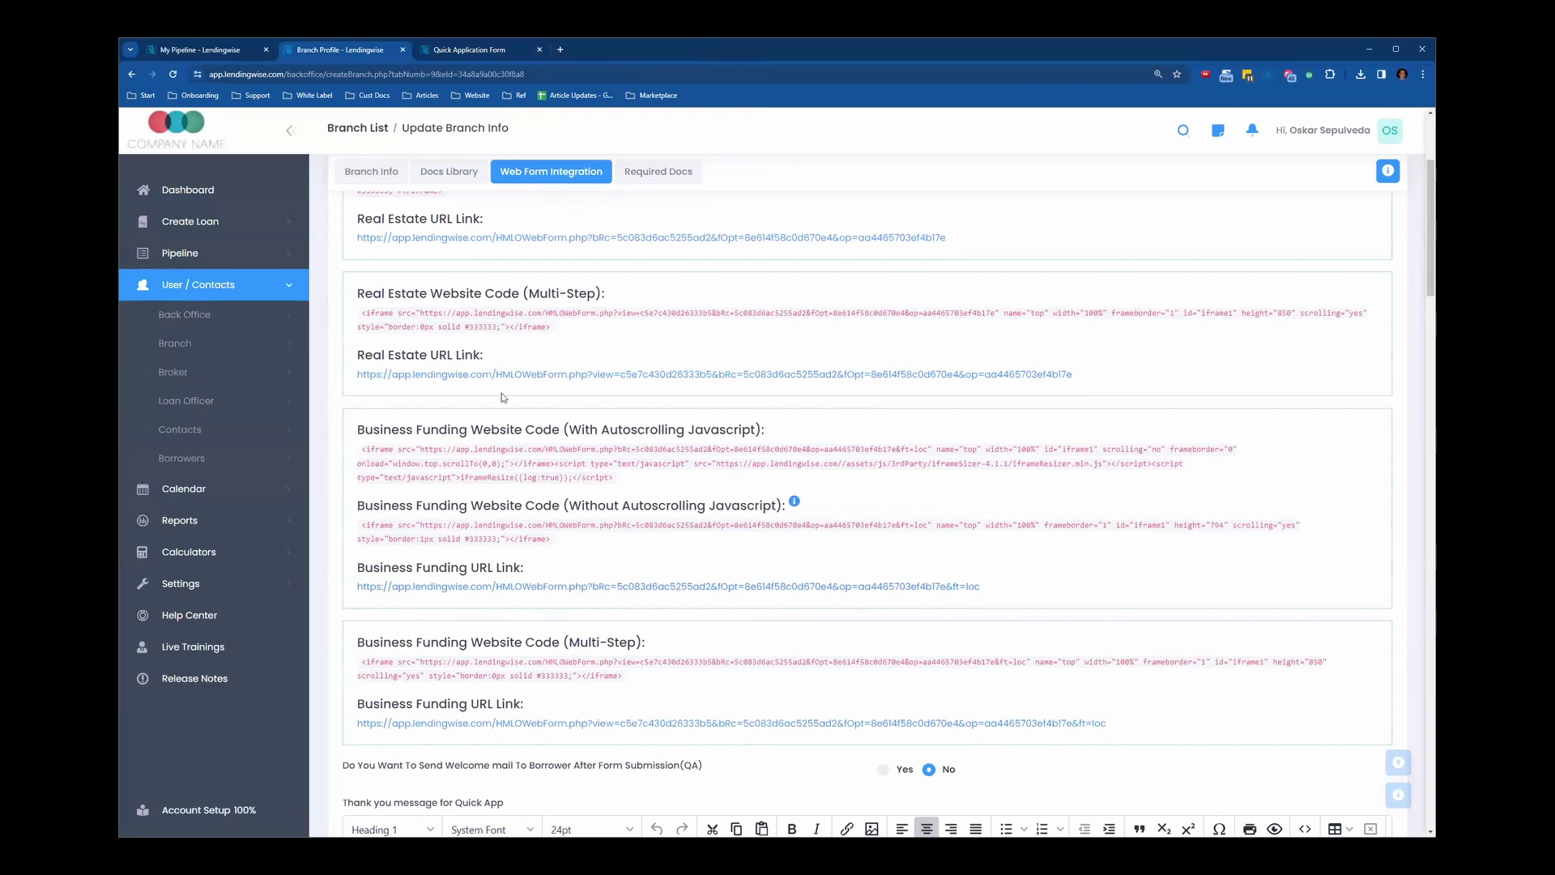
{"action": "scroll", "coordinate": [435, 335], "scroll_direction": "up", "scroll_amount": 4}
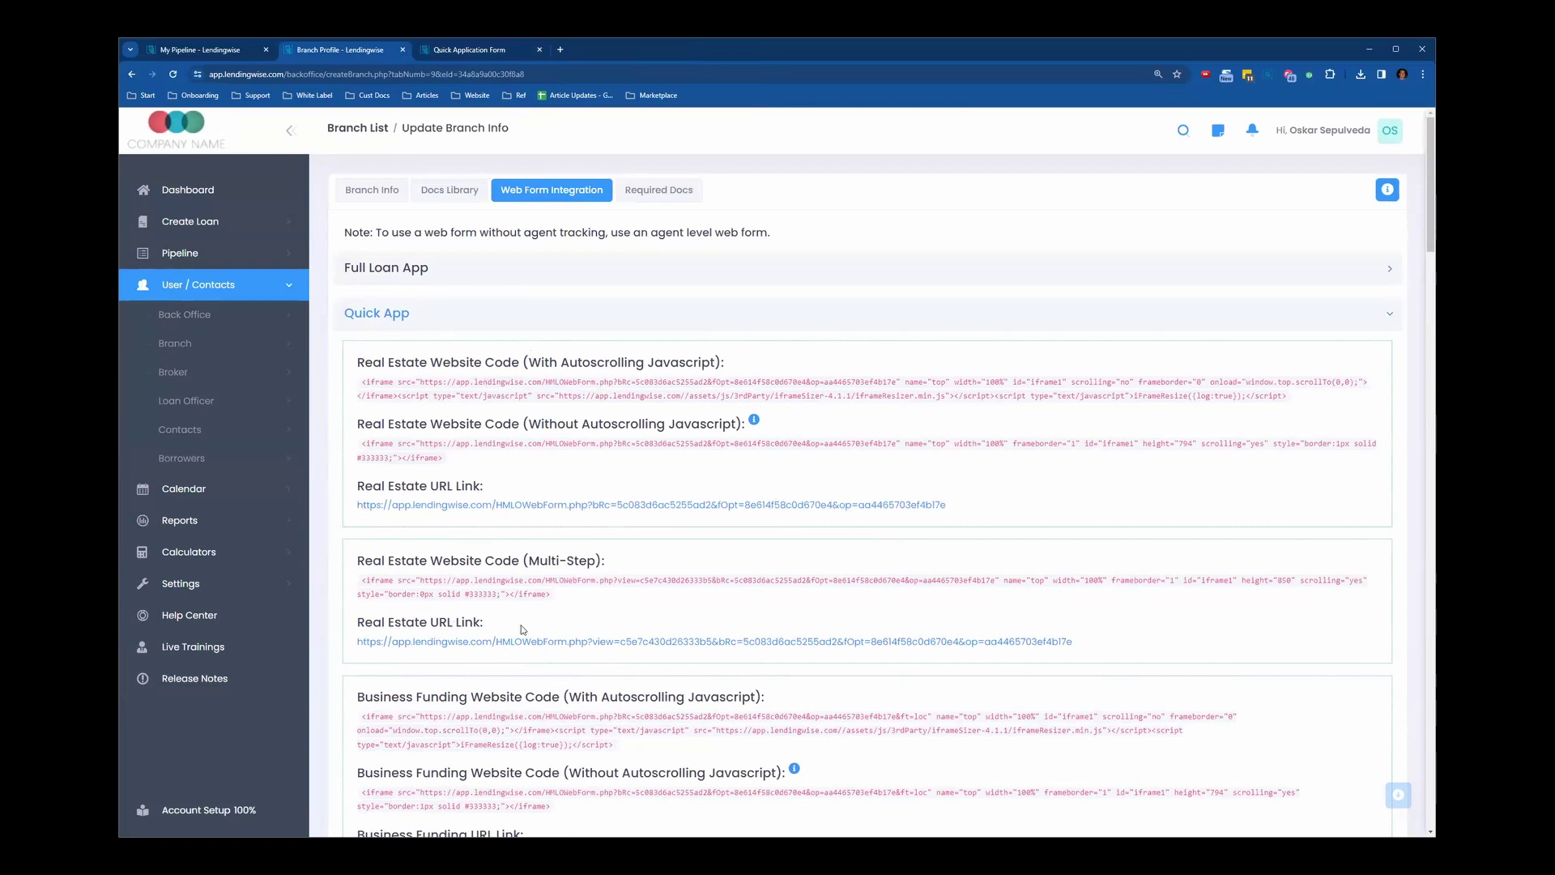
{"action": "scroll", "coordinate": [526, 628], "scroll_direction": "down", "scroll_amount": 4}
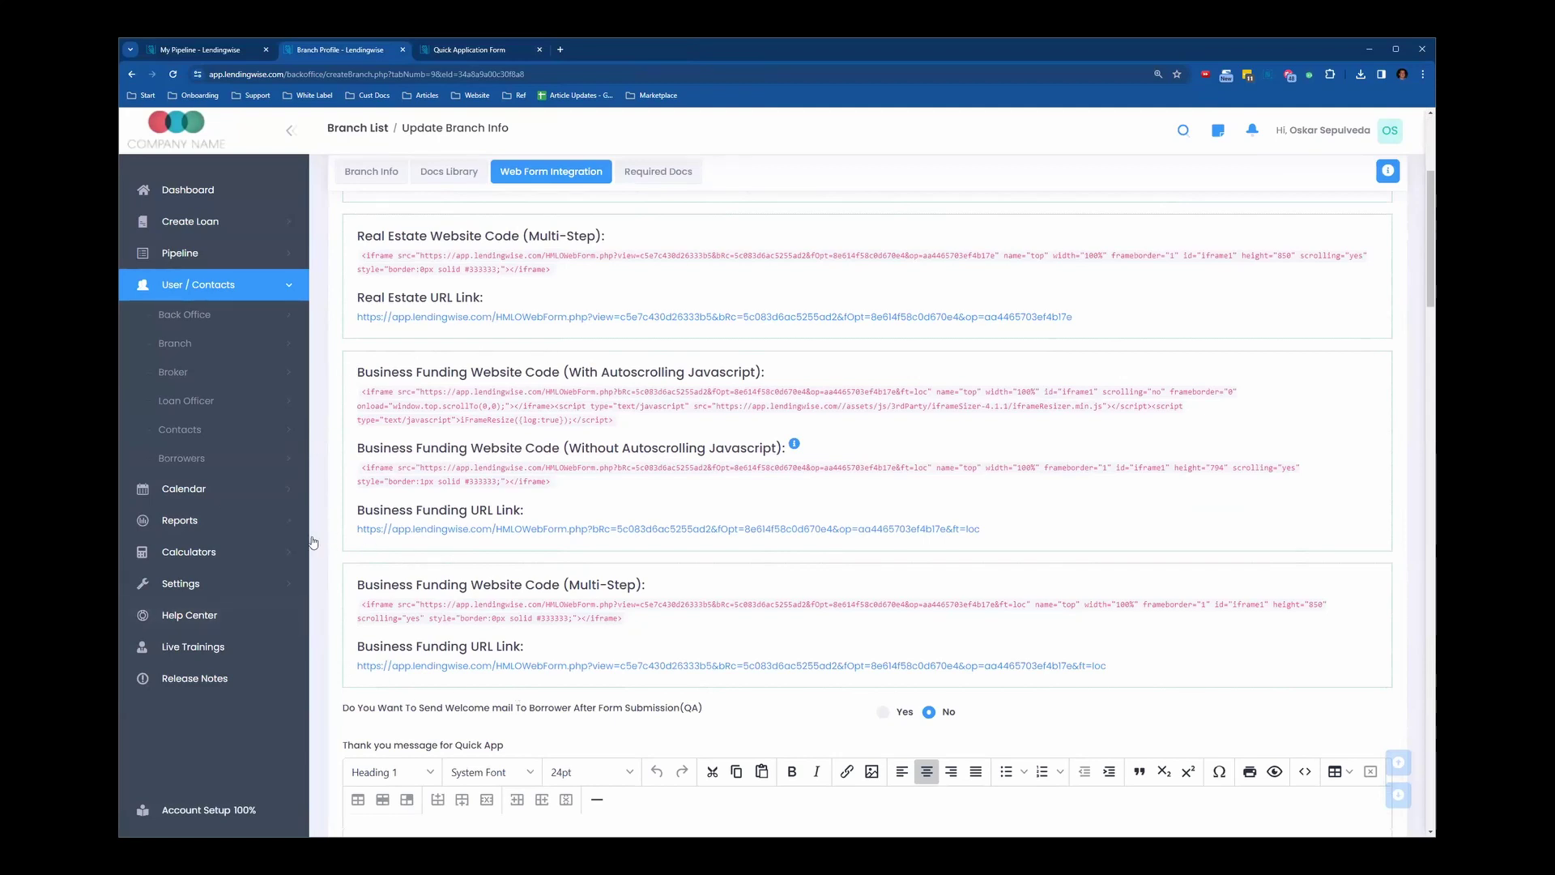
- Examine the Quick App's thank you message, default primary client file status, Terms and Conditions, and Google tracking code settings
{"action": "scroll", "coordinate": [592, 458], "scroll_direction": "down", "scroll_amount": 2}
{"action": "scroll", "coordinate": [592, 458], "scroll_direction": "down", "scroll_amount": 4}
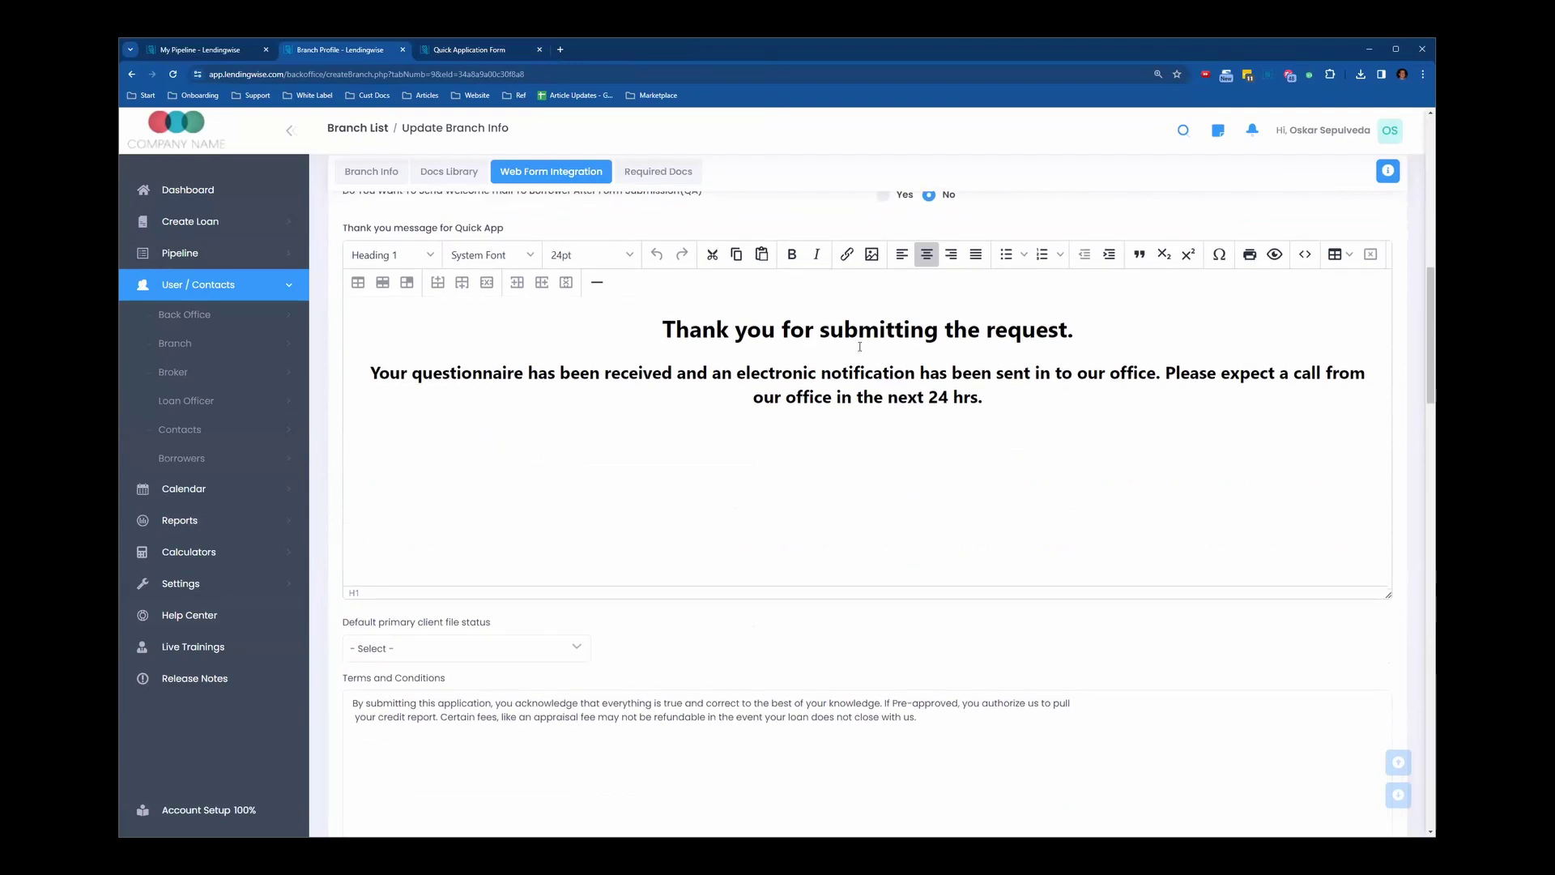
{"action": "scroll", "coordinate": [860, 347], "scroll_direction": "down", "scroll_amount": 1}
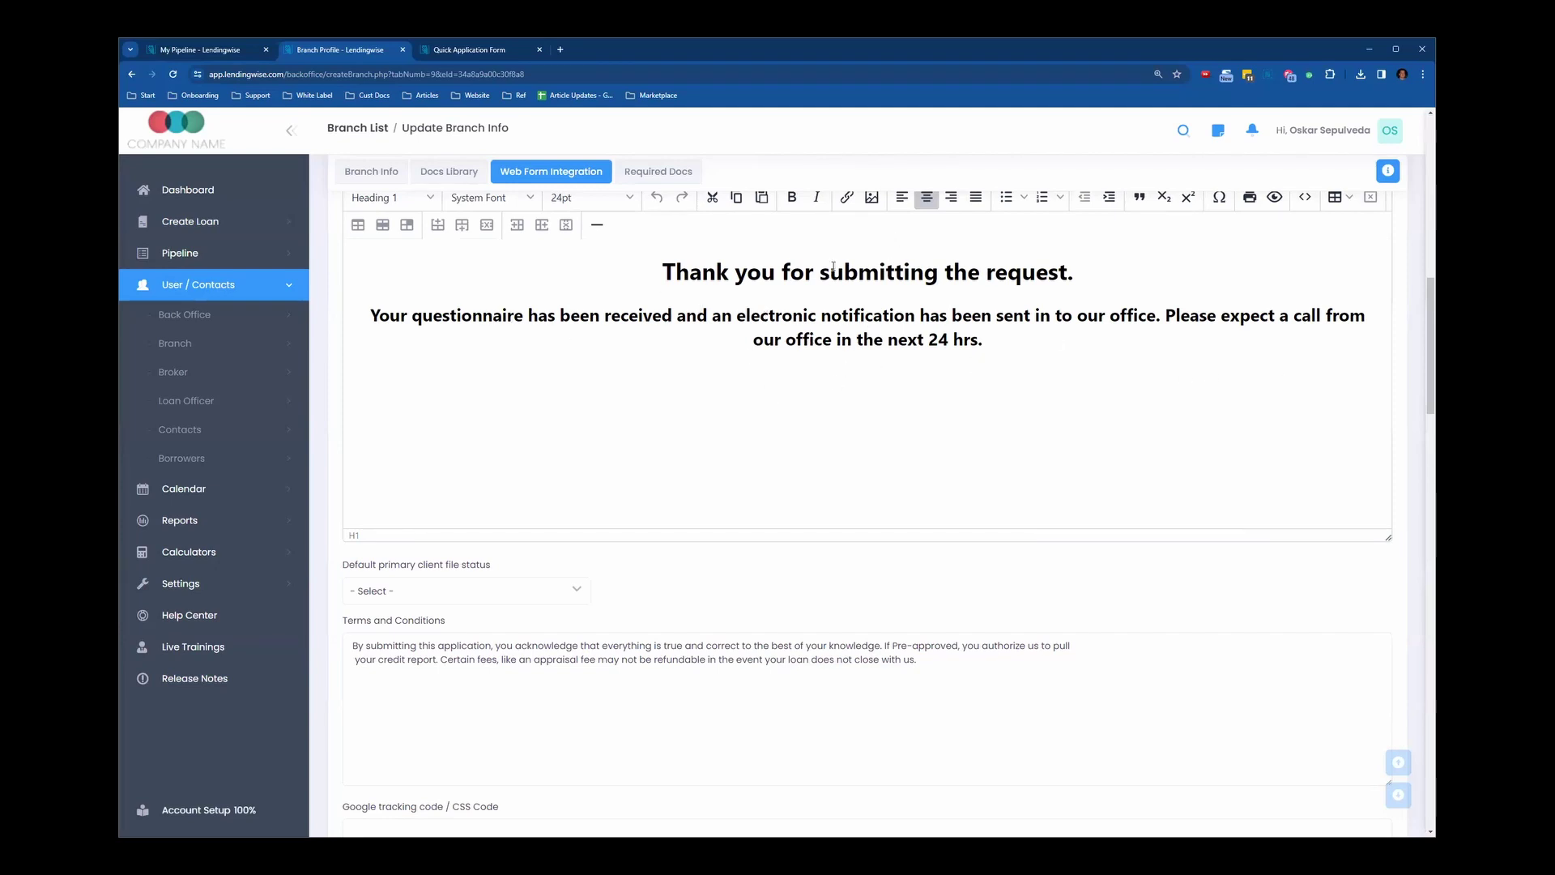
{"action": "scroll", "coordinate": [729, 264], "scroll_direction": "up", "scroll_amount": 1}
{"action": "scroll", "coordinate": [655, 263], "scroll_direction": "down", "scroll_amount": 1}
{"action": "scroll", "coordinate": [707, 561], "scroll_direction": "down", "scroll_amount": 1}
{"action": "scroll", "coordinate": [706, 562], "scroll_direction": "down", "scroll_amount": 3}
- Highlight the Quick App's redirect link/URL setting and compare it with the thank you message
{"action": "left_click_drag", "start_coordinate": [341, 703], "coordinate": [553, 736]}
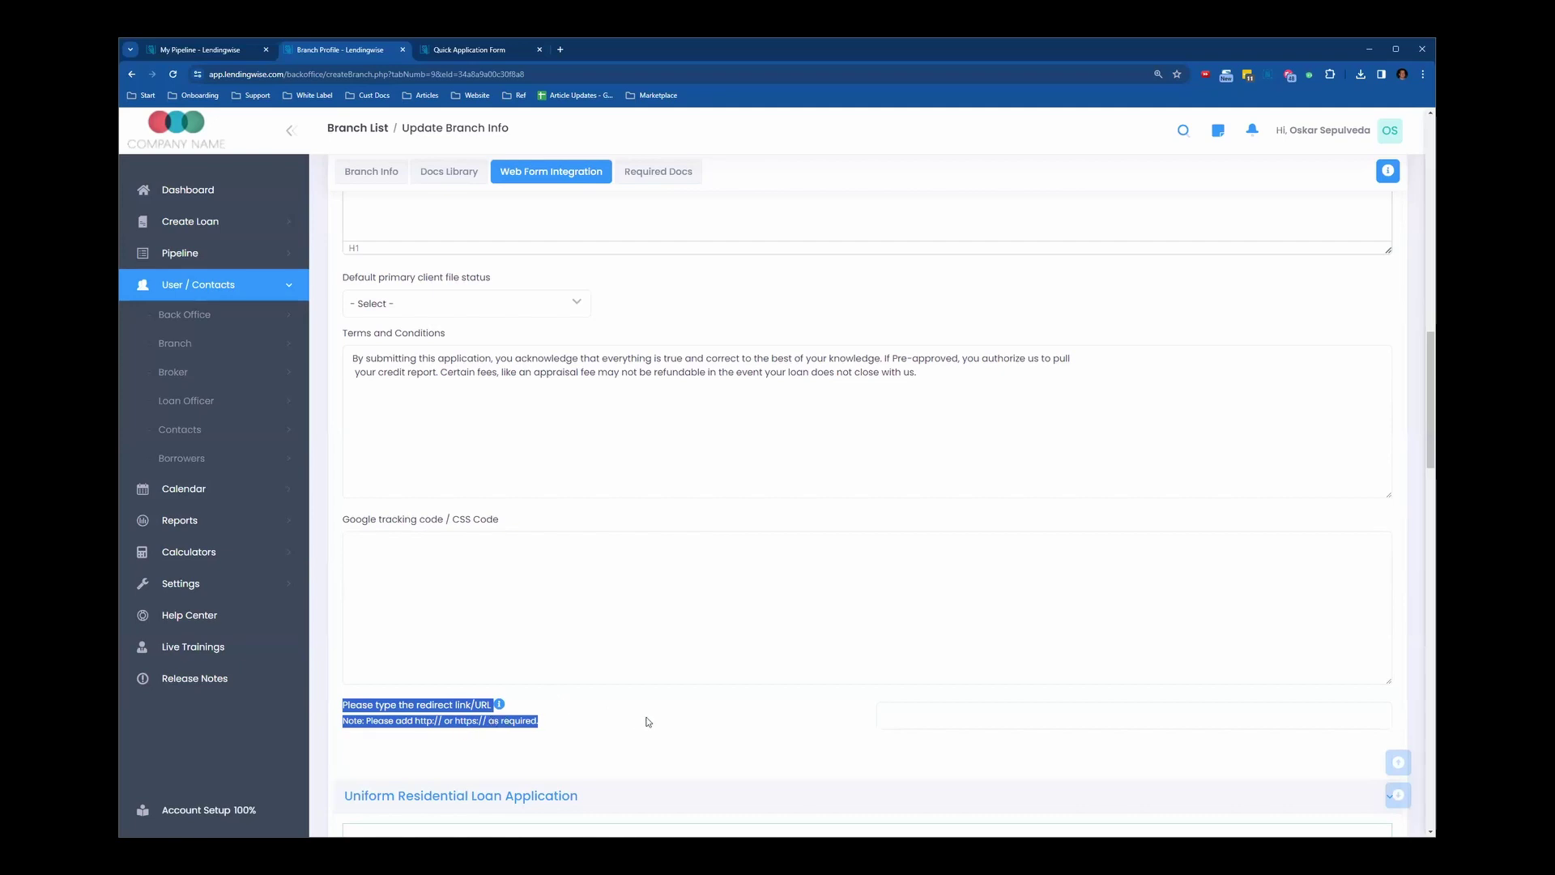
{"action": "left_click", "coordinate": [919, 717]}
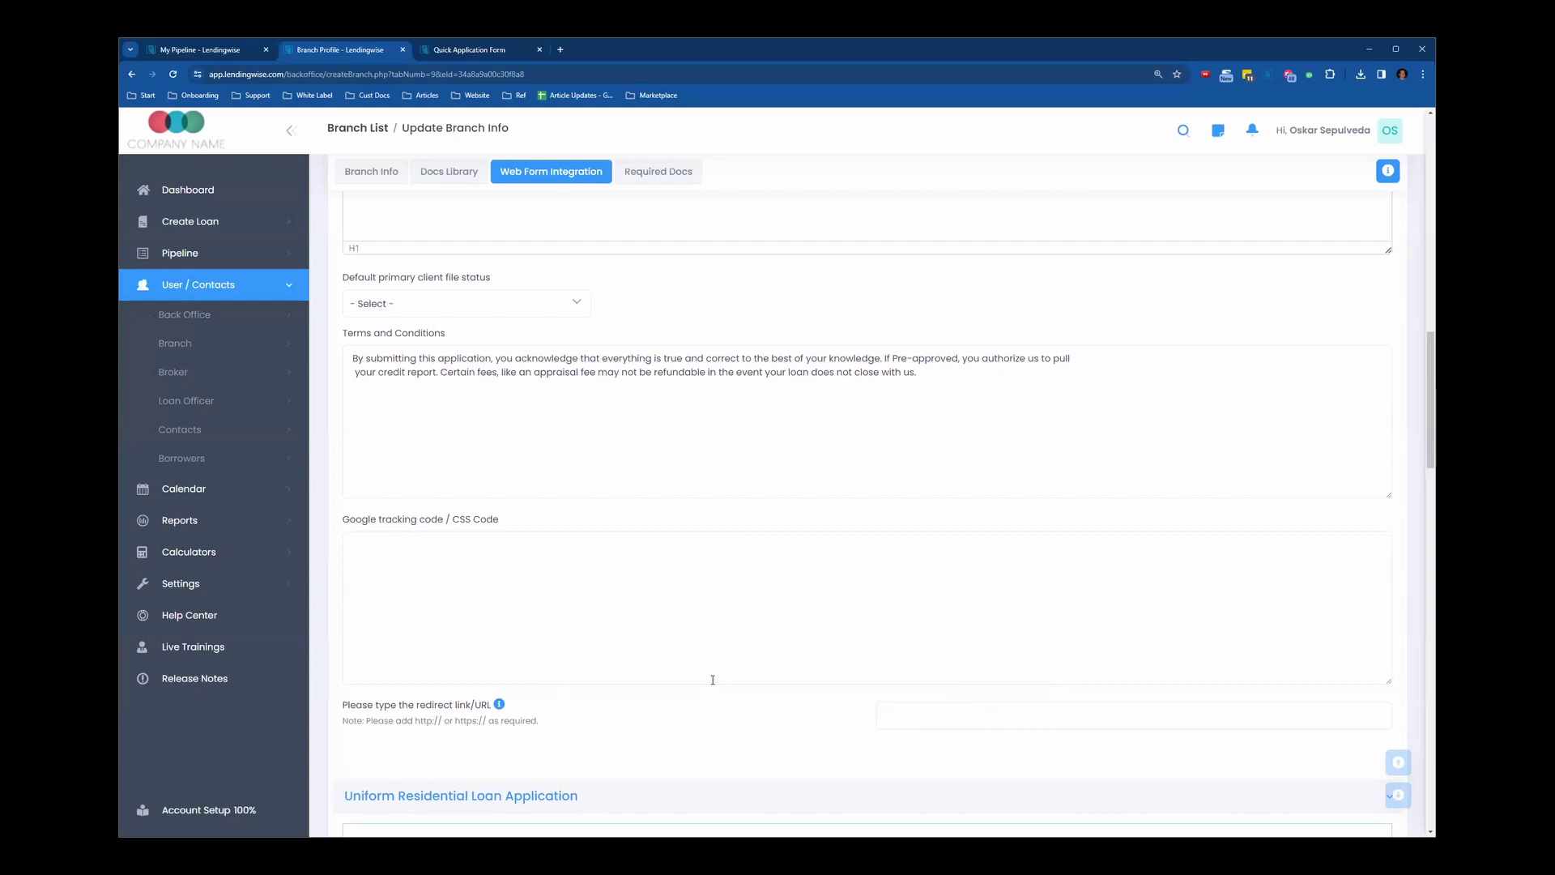
{"action": "scroll", "coordinate": [932, 648], "scroll_direction": "up", "scroll_amount": 3}
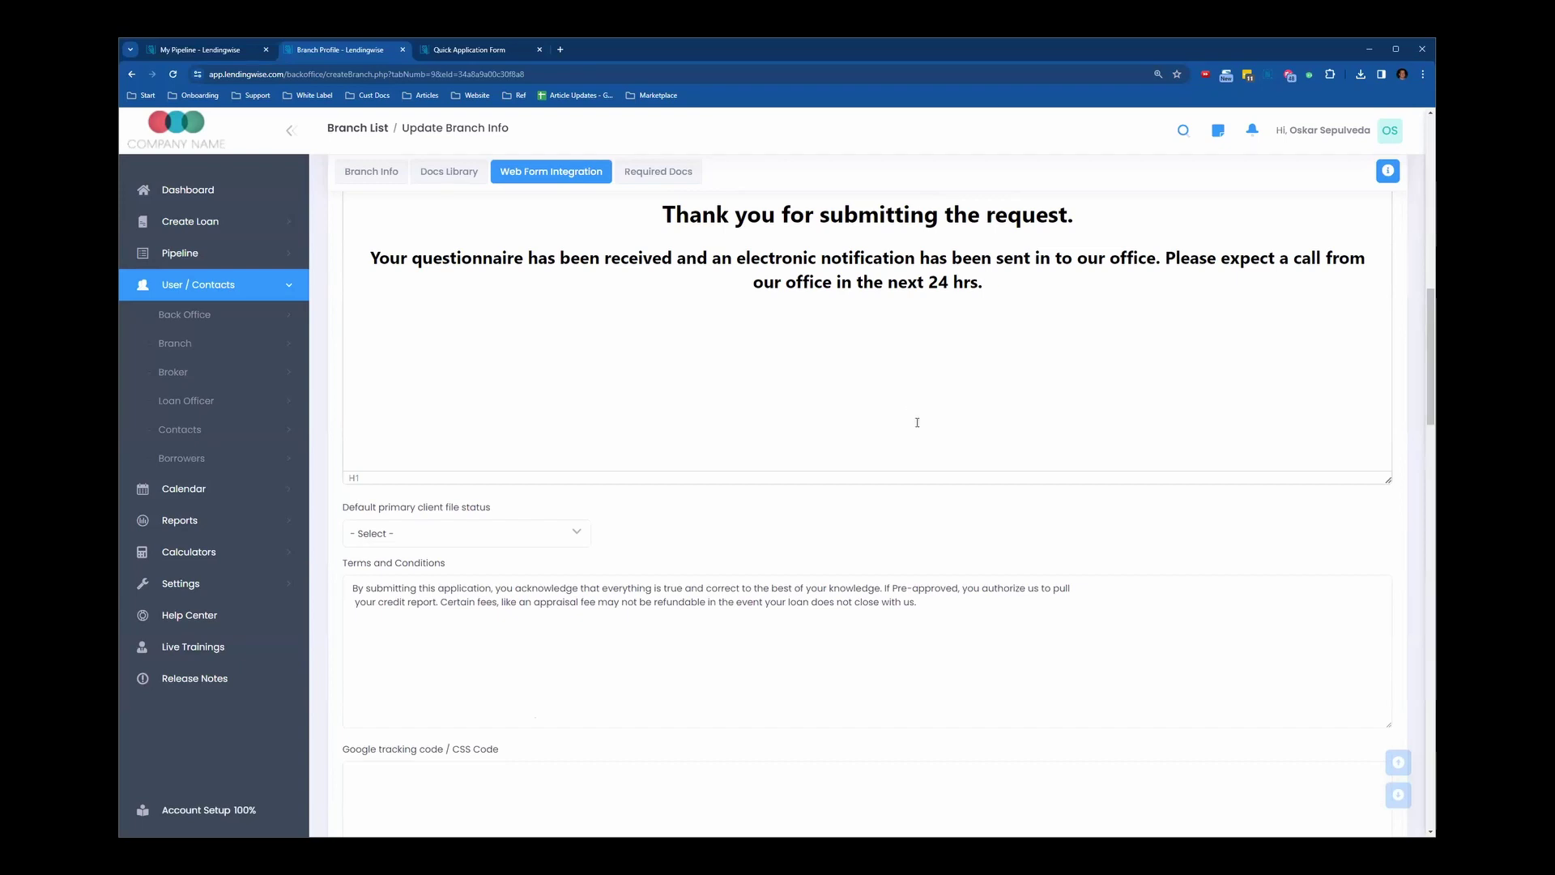
{"action": "scroll", "coordinate": [917, 422], "scroll_direction": "down", "scroll_amount": 3}
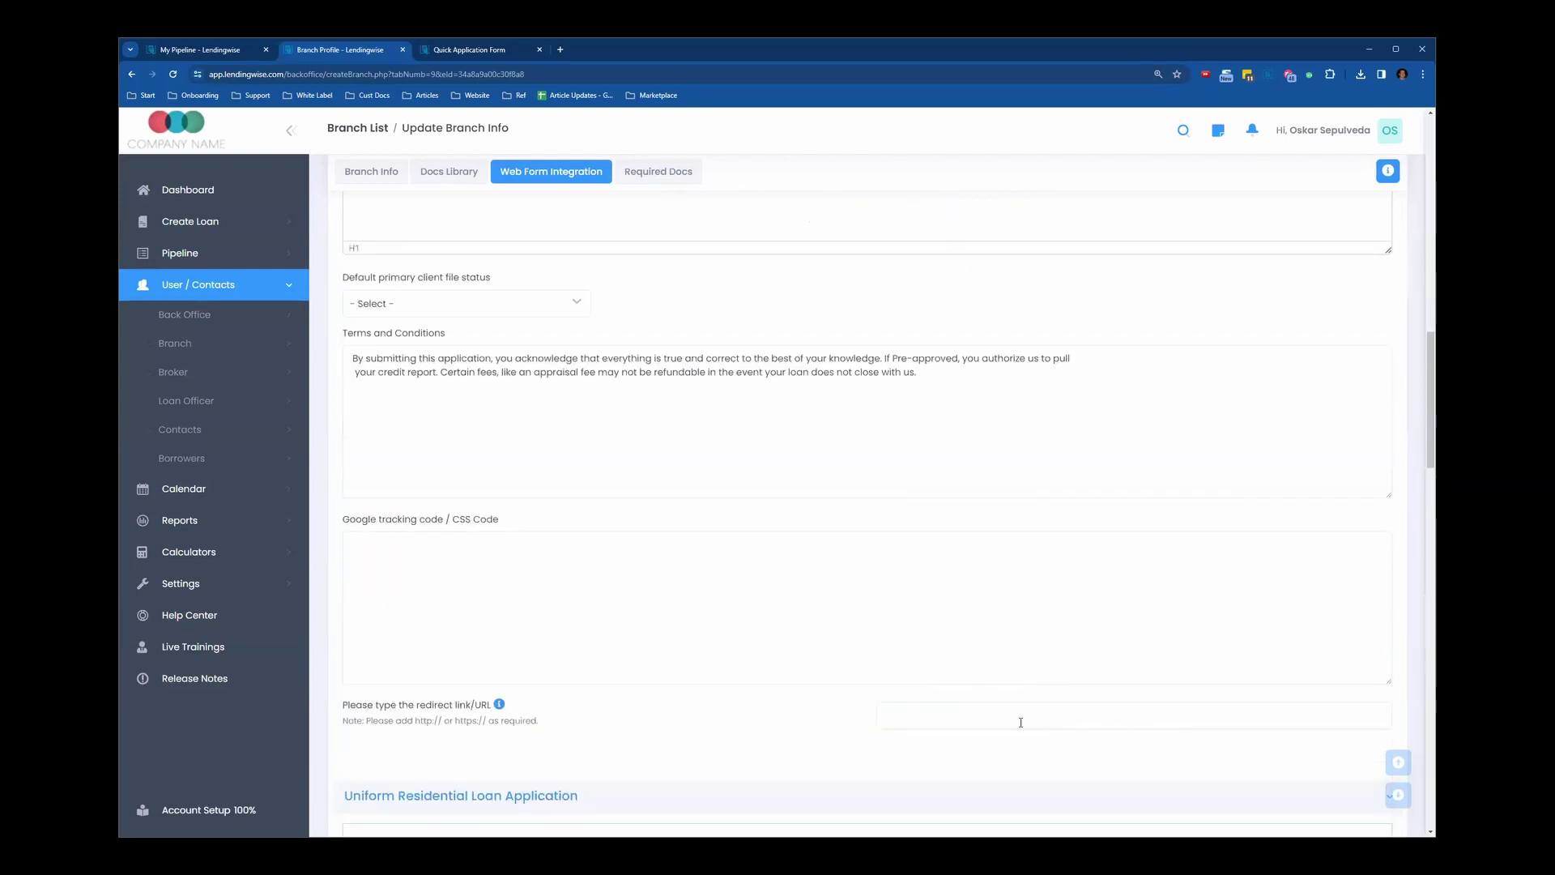
{"action": "scroll", "coordinate": [686, 632], "scroll_direction": "up", "scroll_amount": 2}
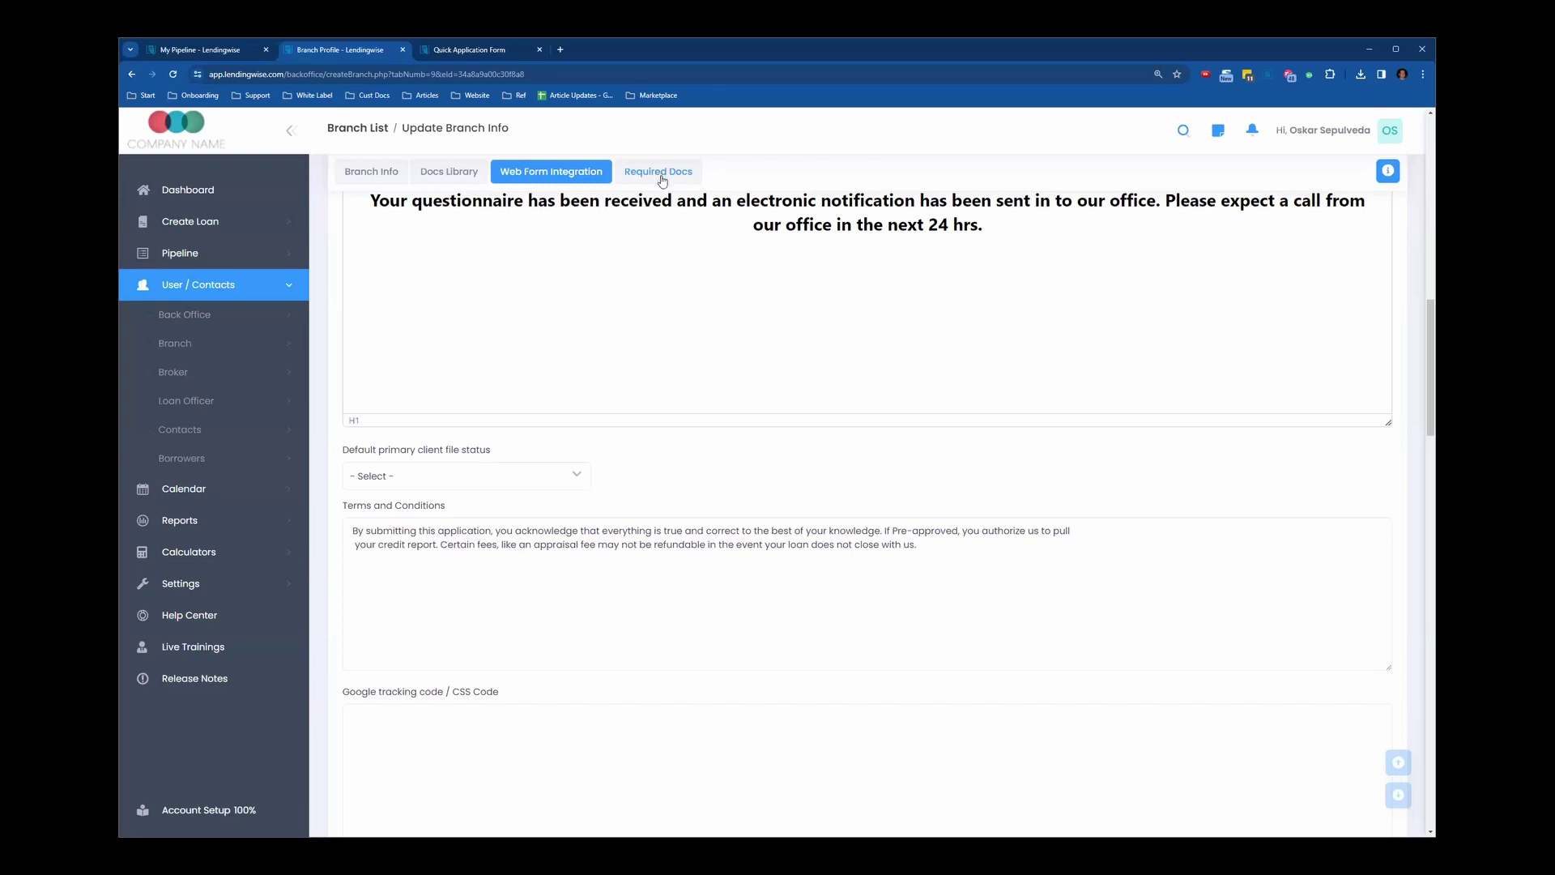
{"action": "scroll", "coordinate": [658, 177], "scroll_direction": "up", "scroll_amount": 2}
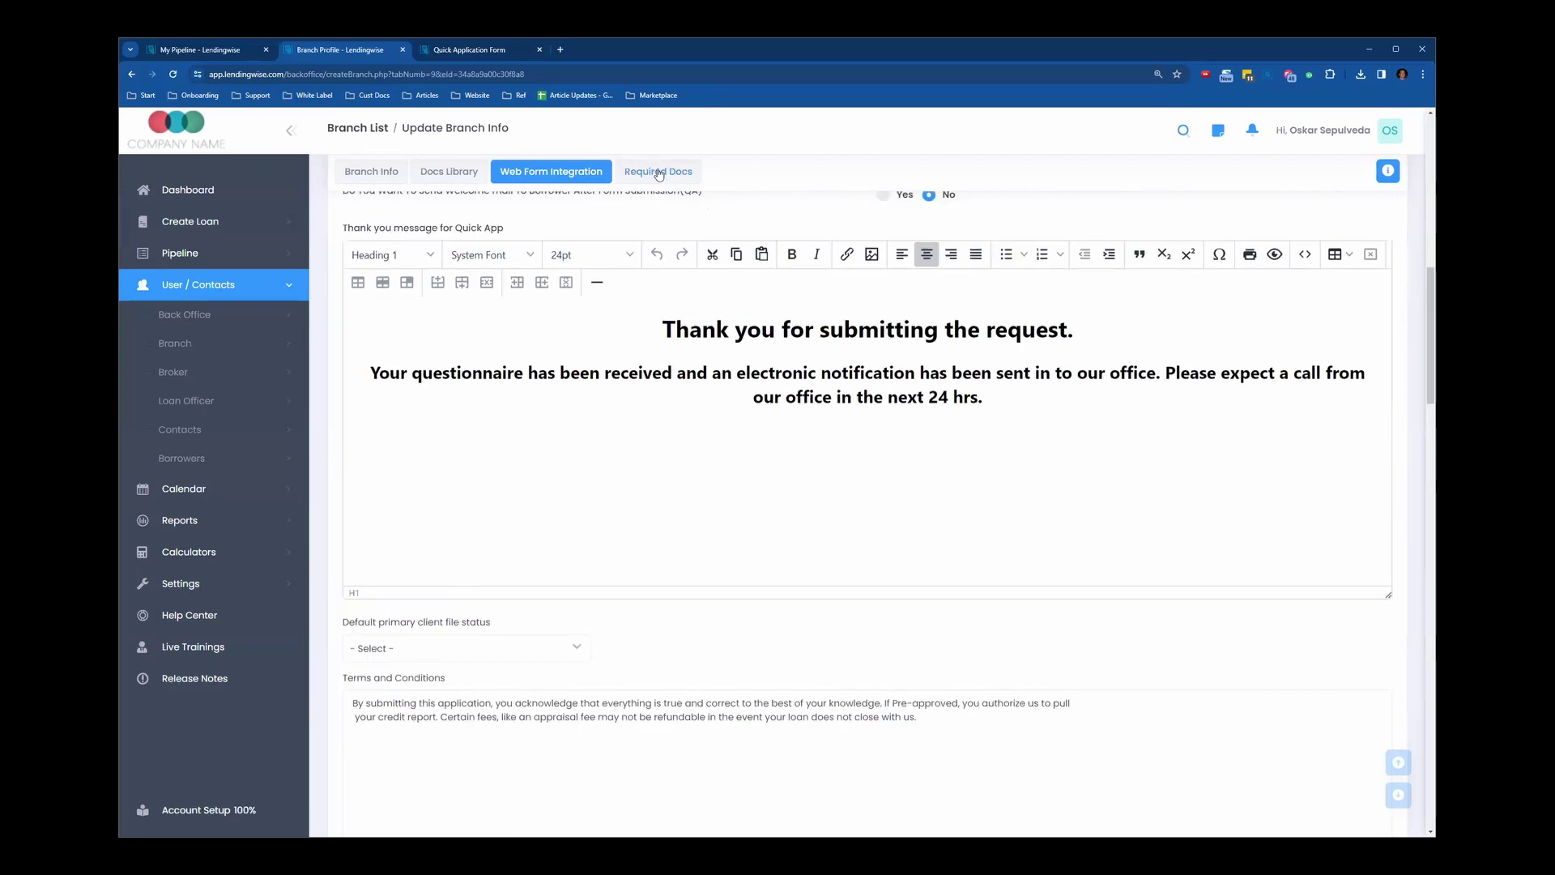
- Open the branch's Required Docs and choose Fix and Flip as the loan program
{"action": "left_click", "coordinate": [658, 173]}
{"action": "scroll", "coordinate": [669, 396], "scroll_direction": "down", "scroll_amount": 1}
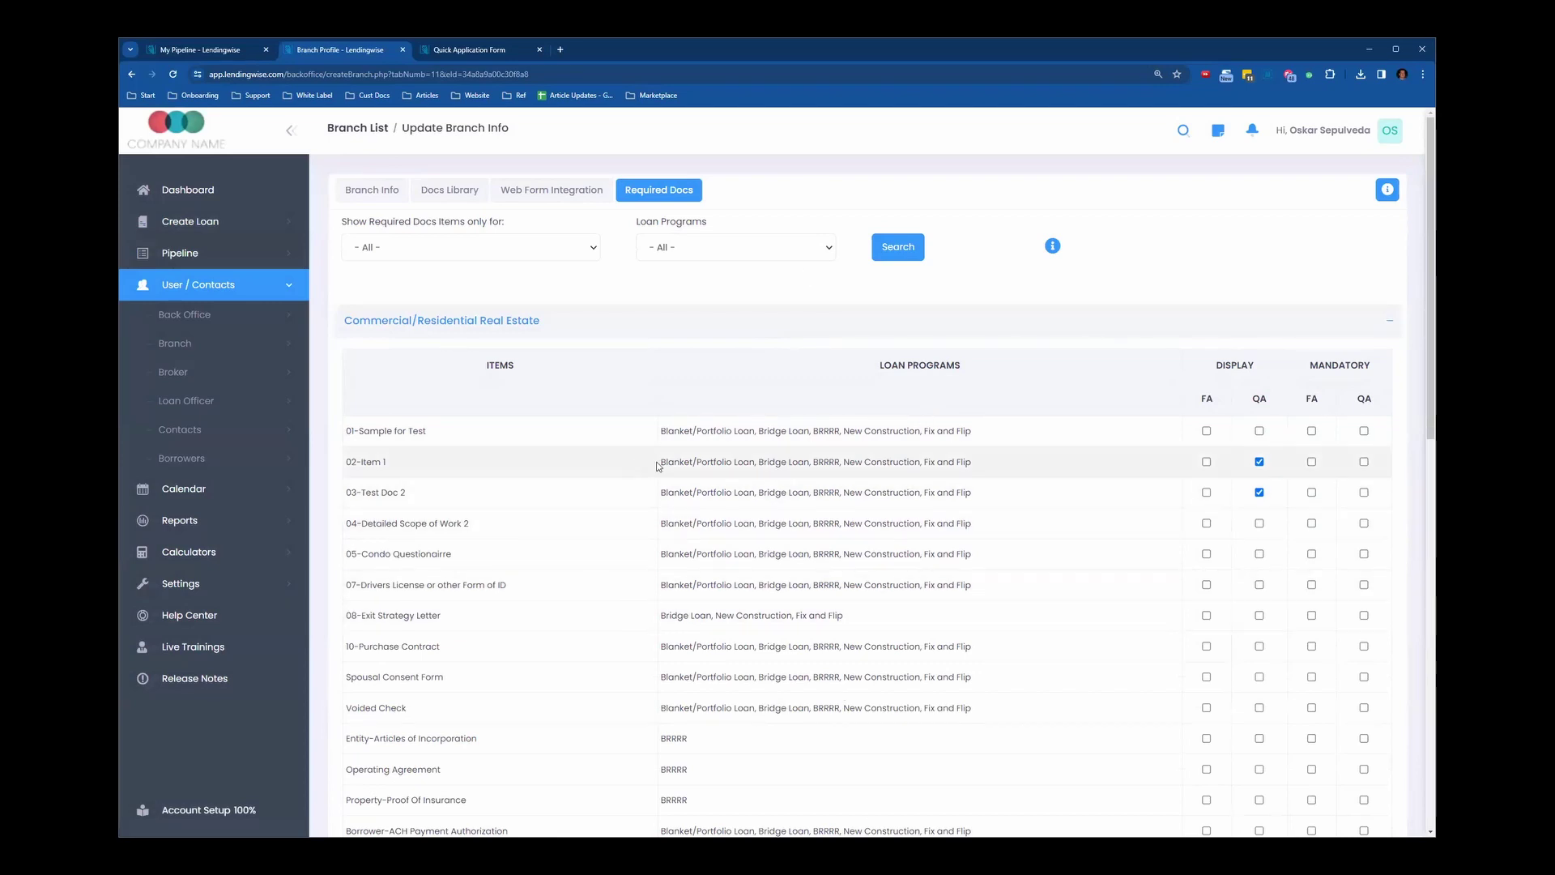
{"action": "left_click", "coordinate": [812, 245]}
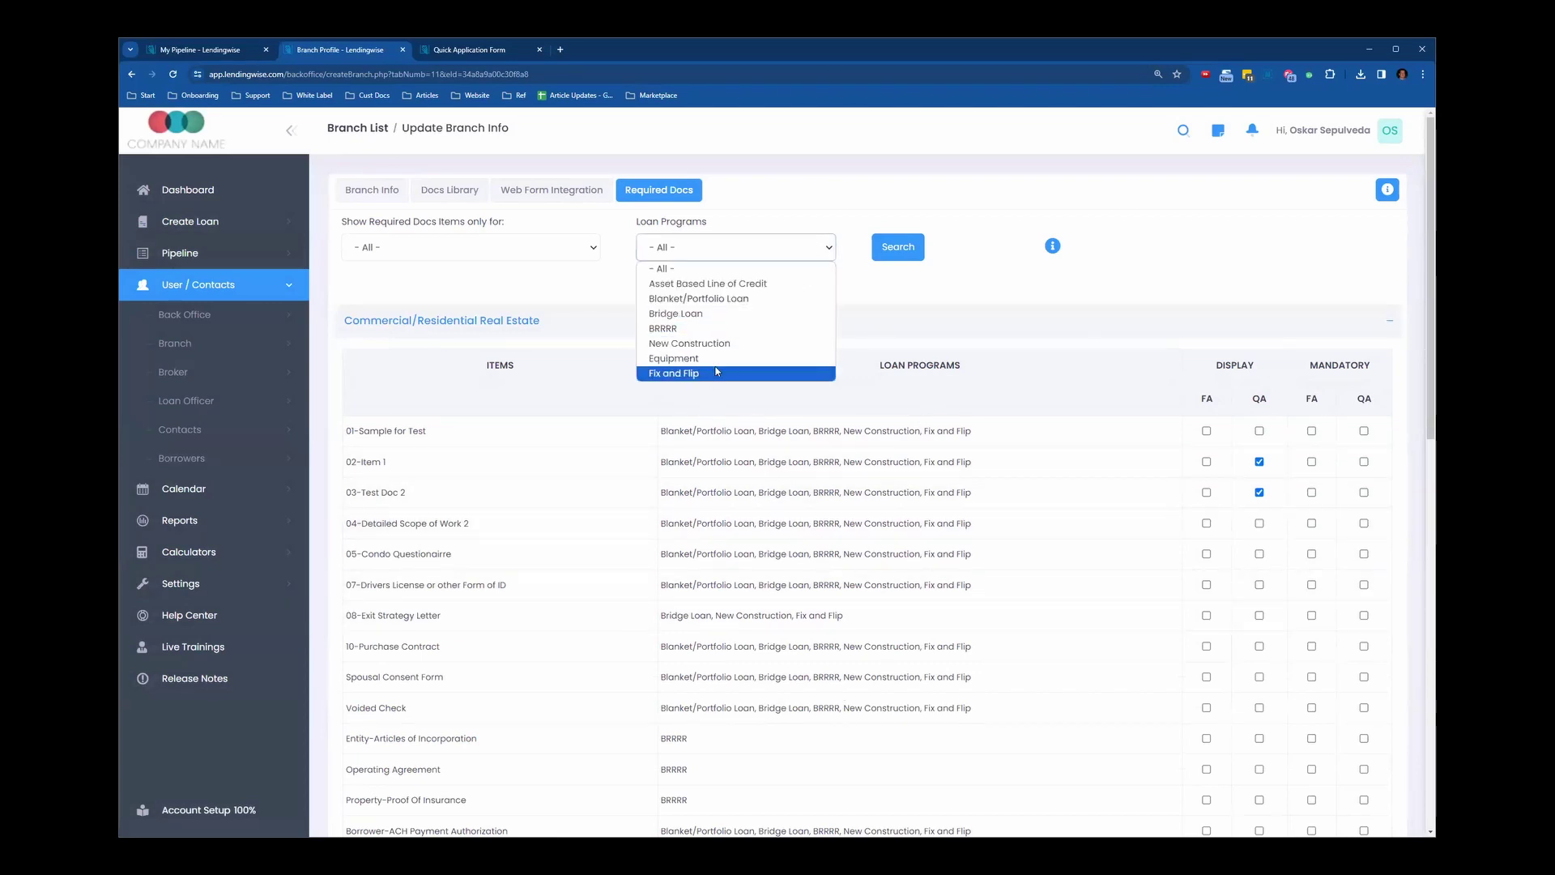
{"action": "left_click", "coordinate": [680, 374]}
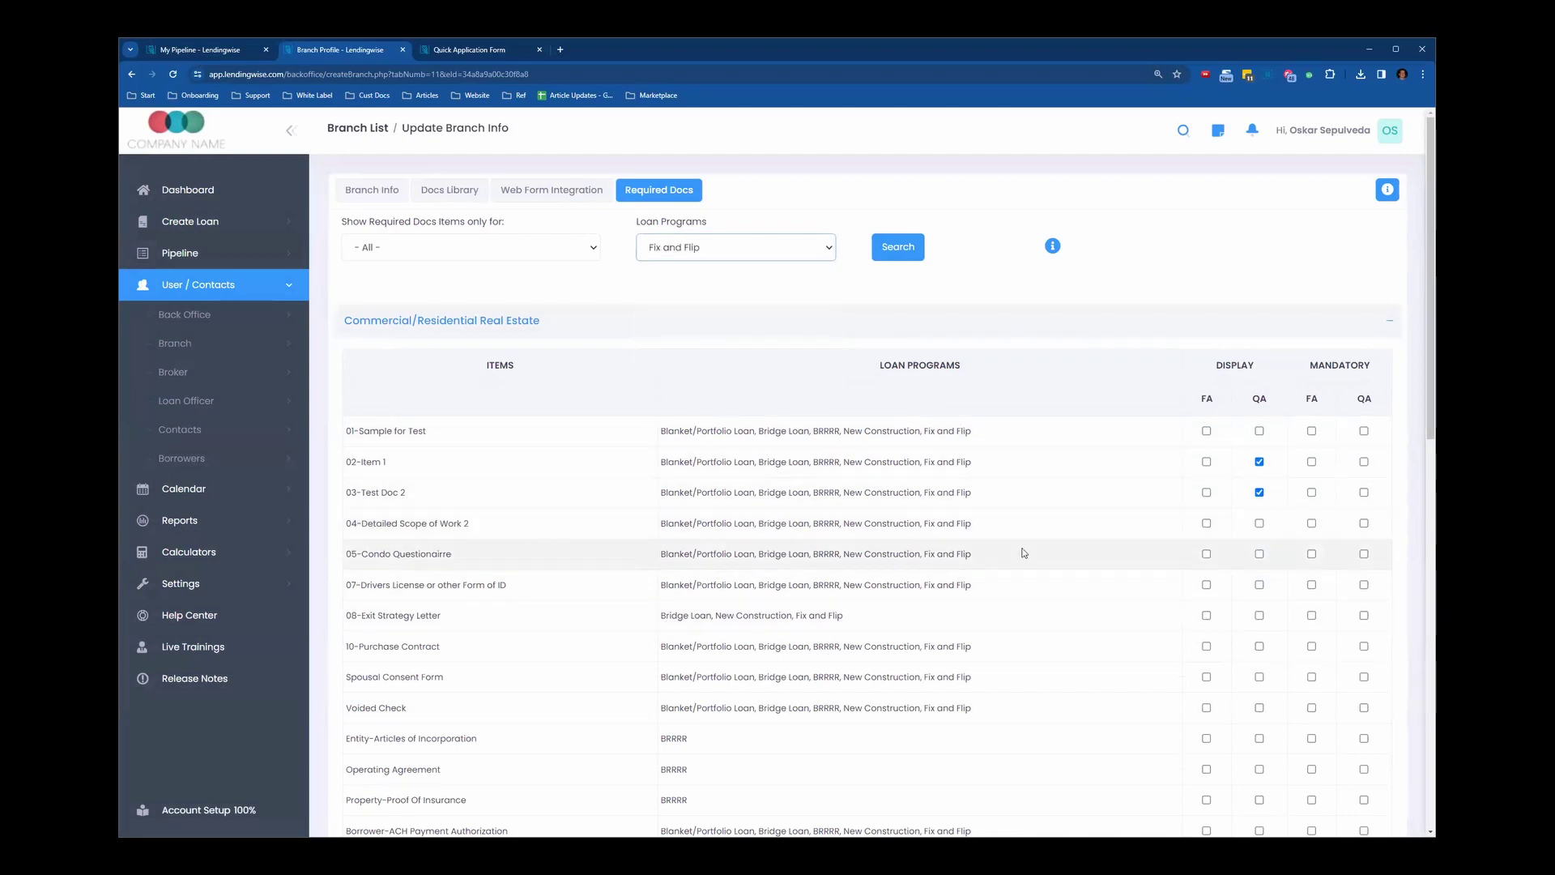
- Clear the QA display option for the 02-Item 1 and 03-Test Doc 2 real estate documents
{"action": "scroll", "coordinate": [502, 537], "scroll_direction": "down", "scroll_amount": 1}
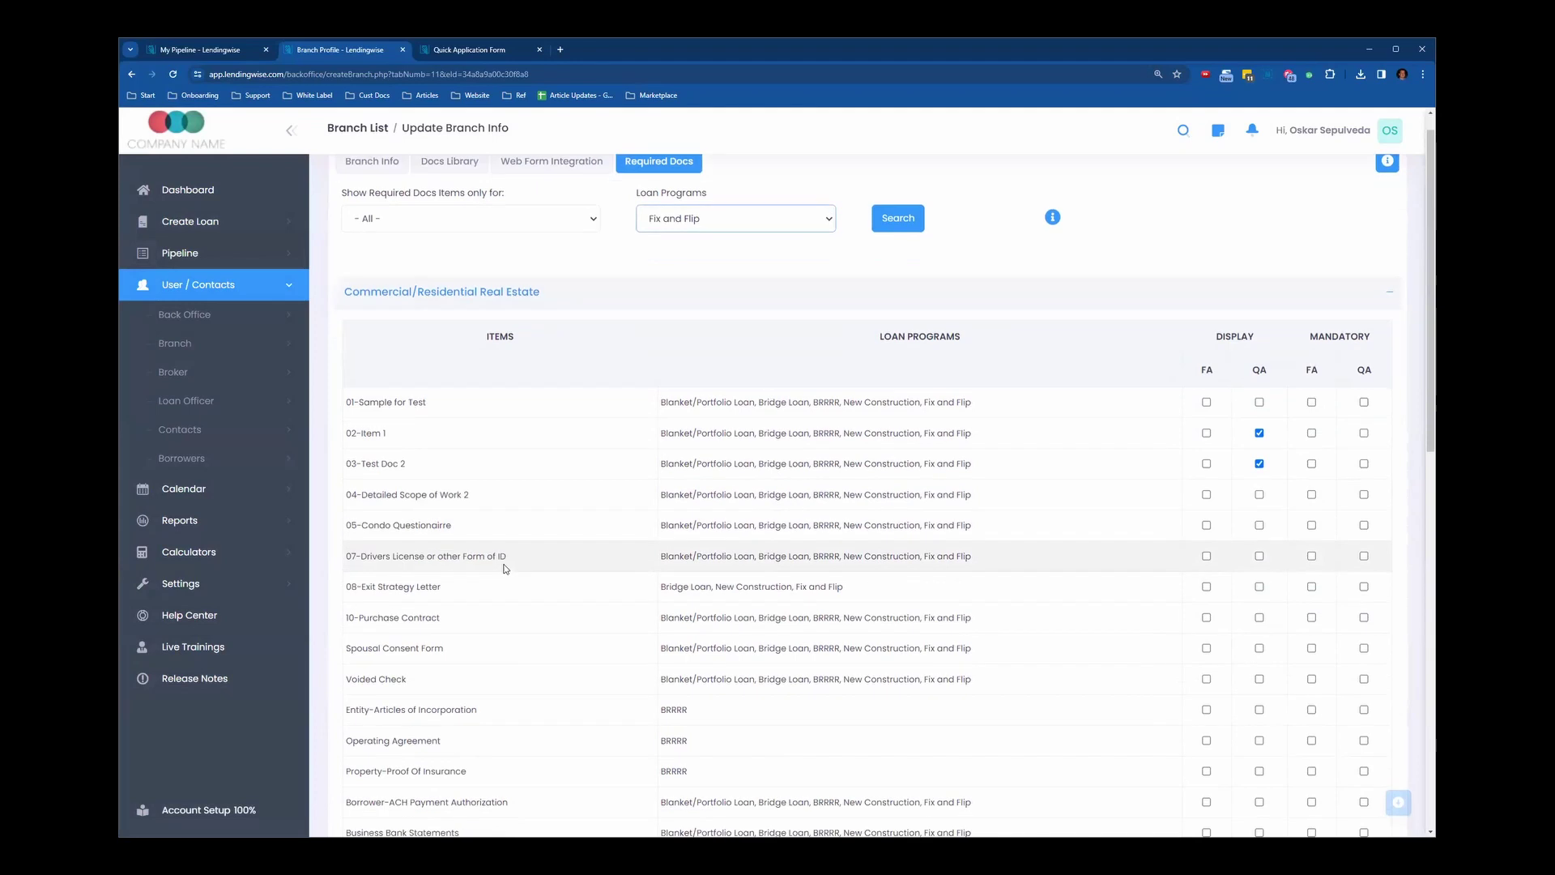
{"action": "left_click", "coordinate": [1259, 398]}
{"action": "left_click", "coordinate": [1258, 367]}
- Enable QA display for 07-Drivers License or other Form of ID, and highlight the QA heading and that item's name
{"action": "scroll", "coordinate": [505, 589], "scroll_direction": "down", "scroll_amount": 1}
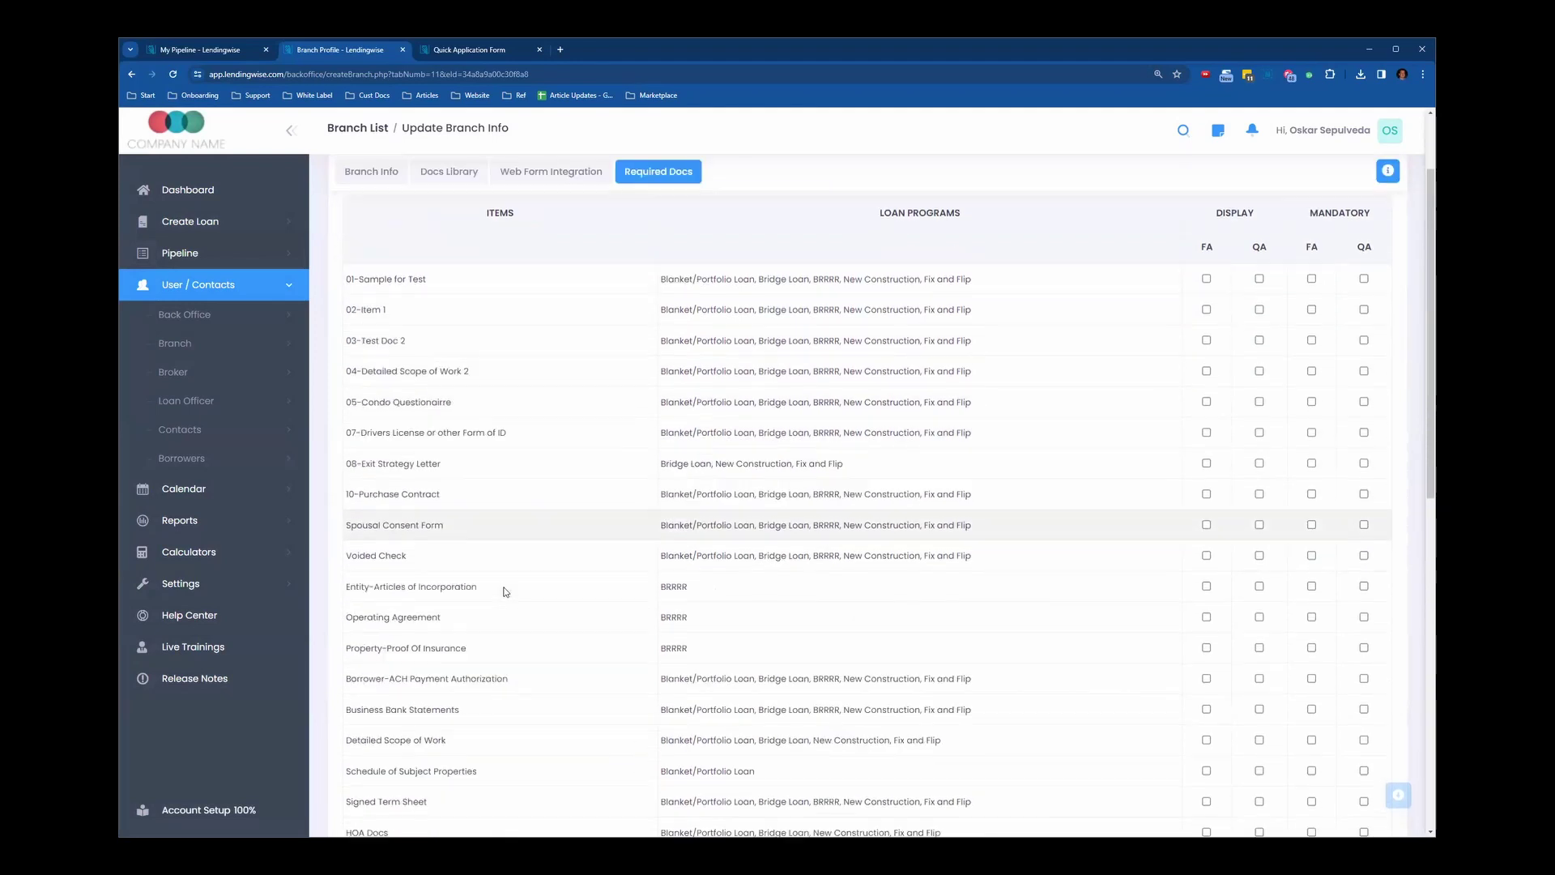
{"action": "scroll", "coordinate": [504, 590], "scroll_direction": "down", "scroll_amount": 1}
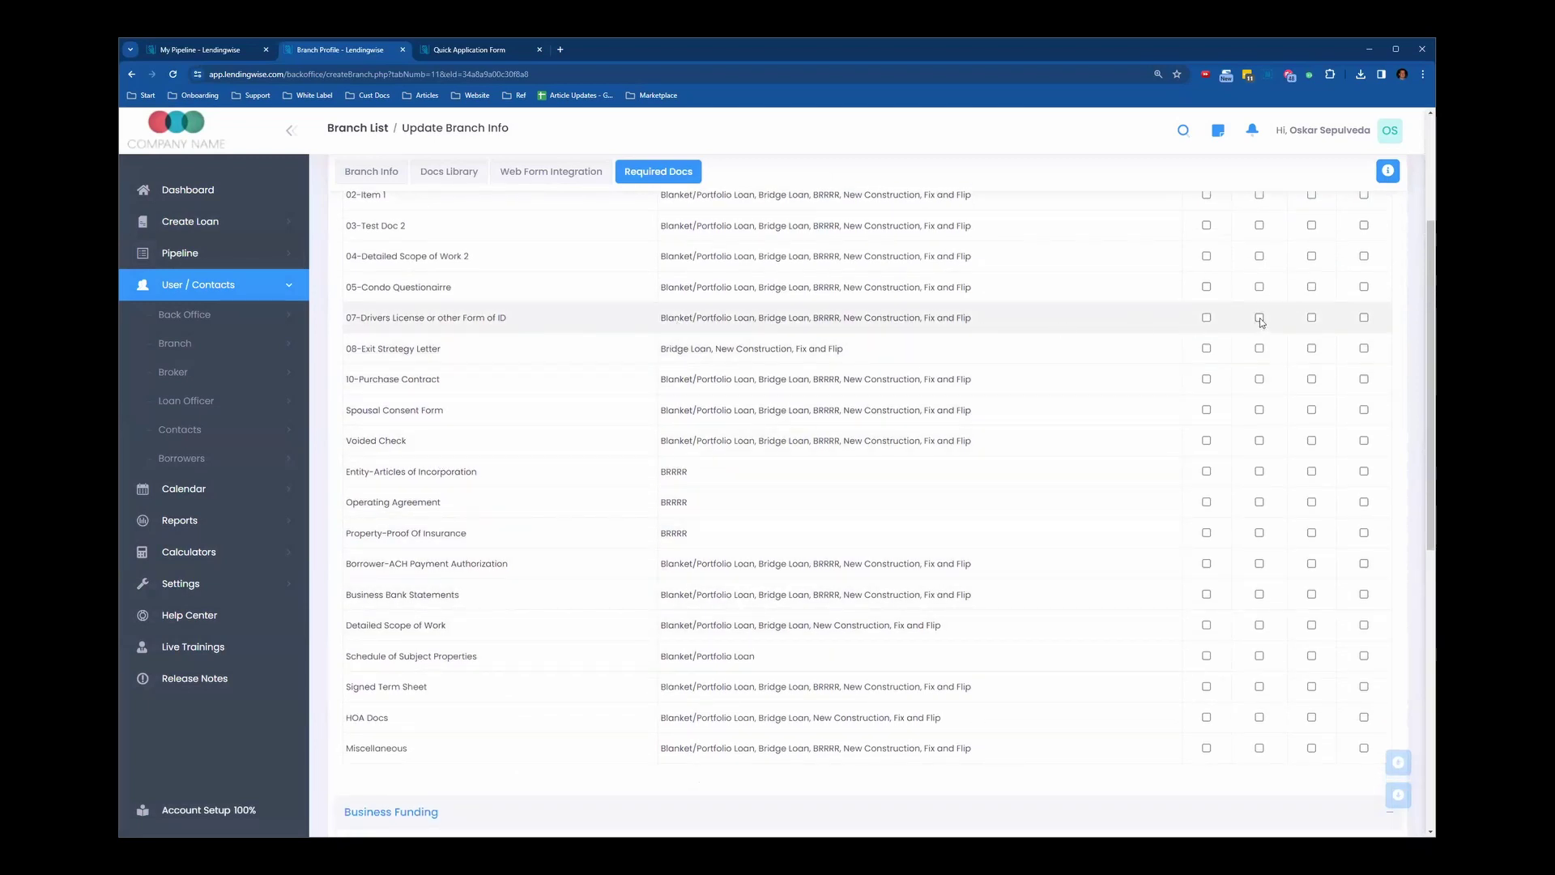
{"action": "scroll", "coordinate": [1260, 317], "scroll_direction": "up", "scroll_amount": 1}
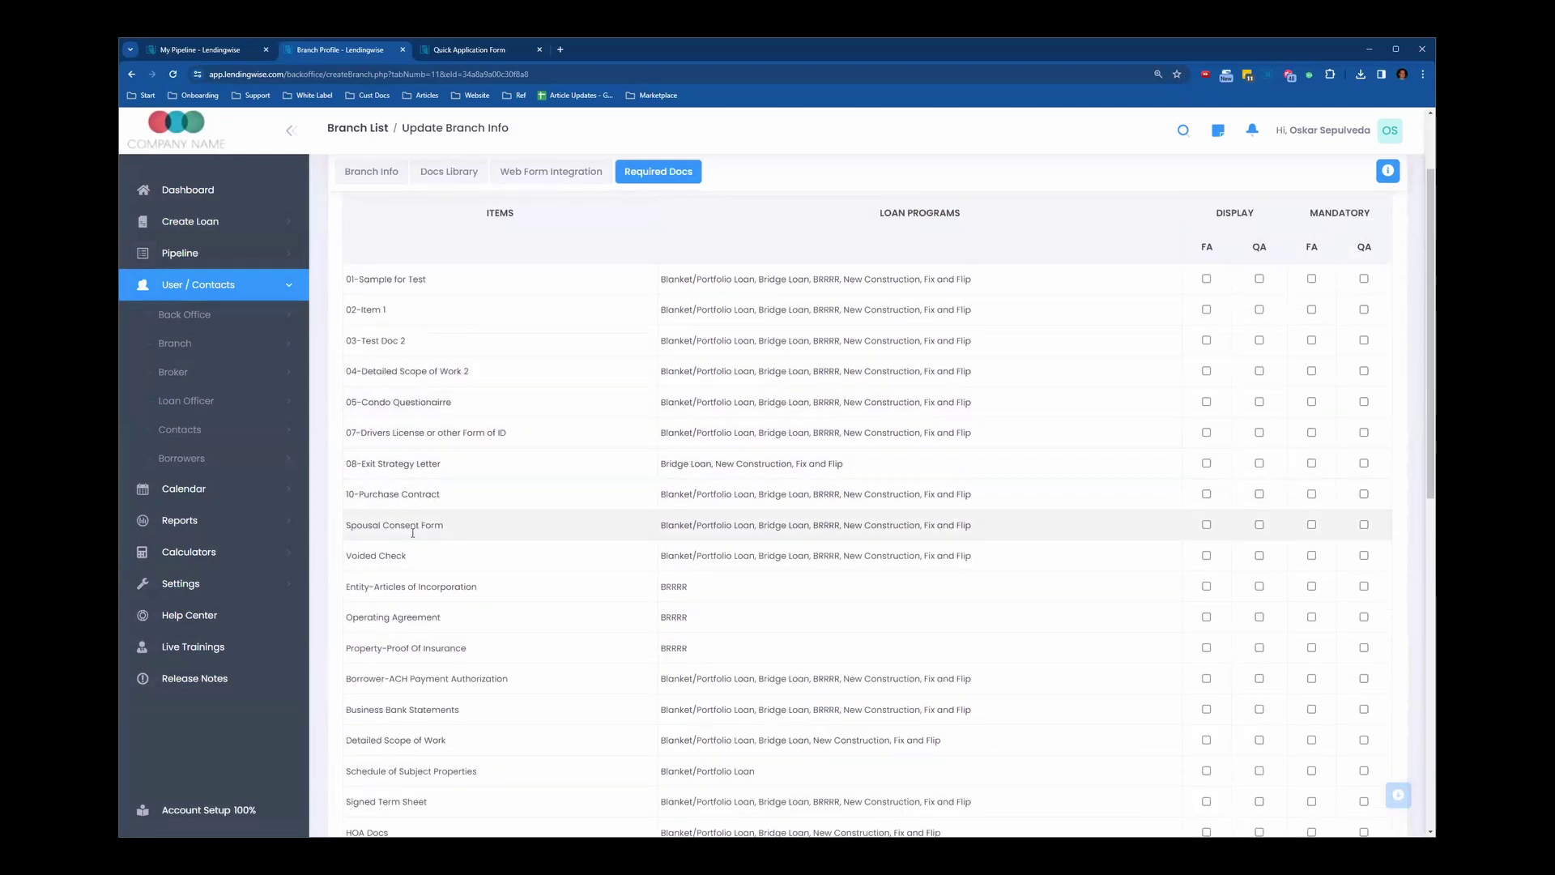
{"action": "left_click", "coordinate": [1259, 432]}
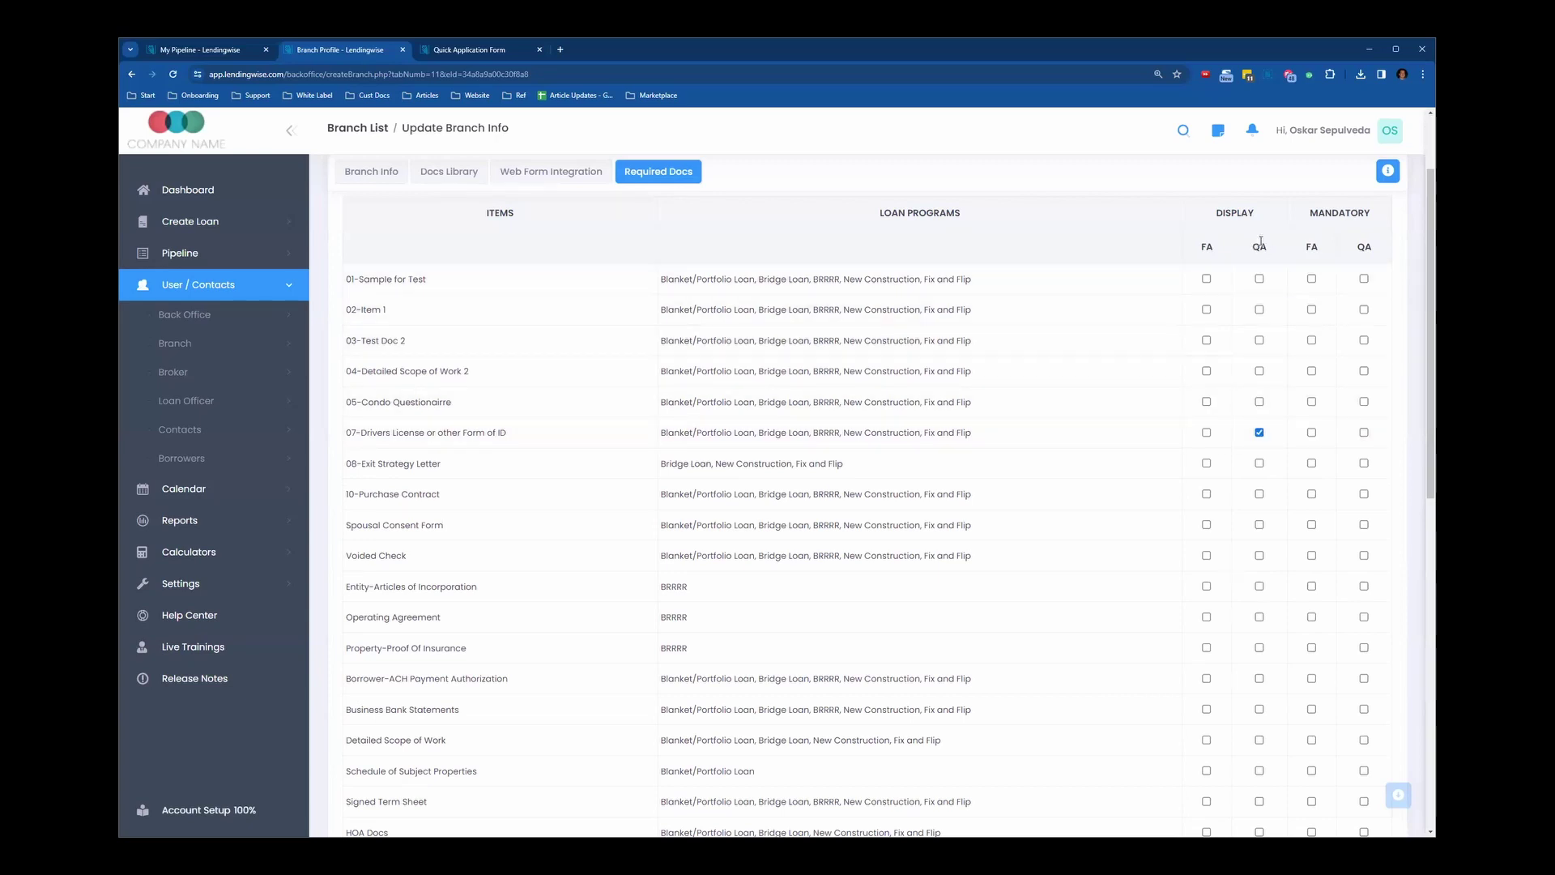
{"action": "left_click_drag", "start_coordinate": [1214, 213], "coordinate": [1268, 251]}
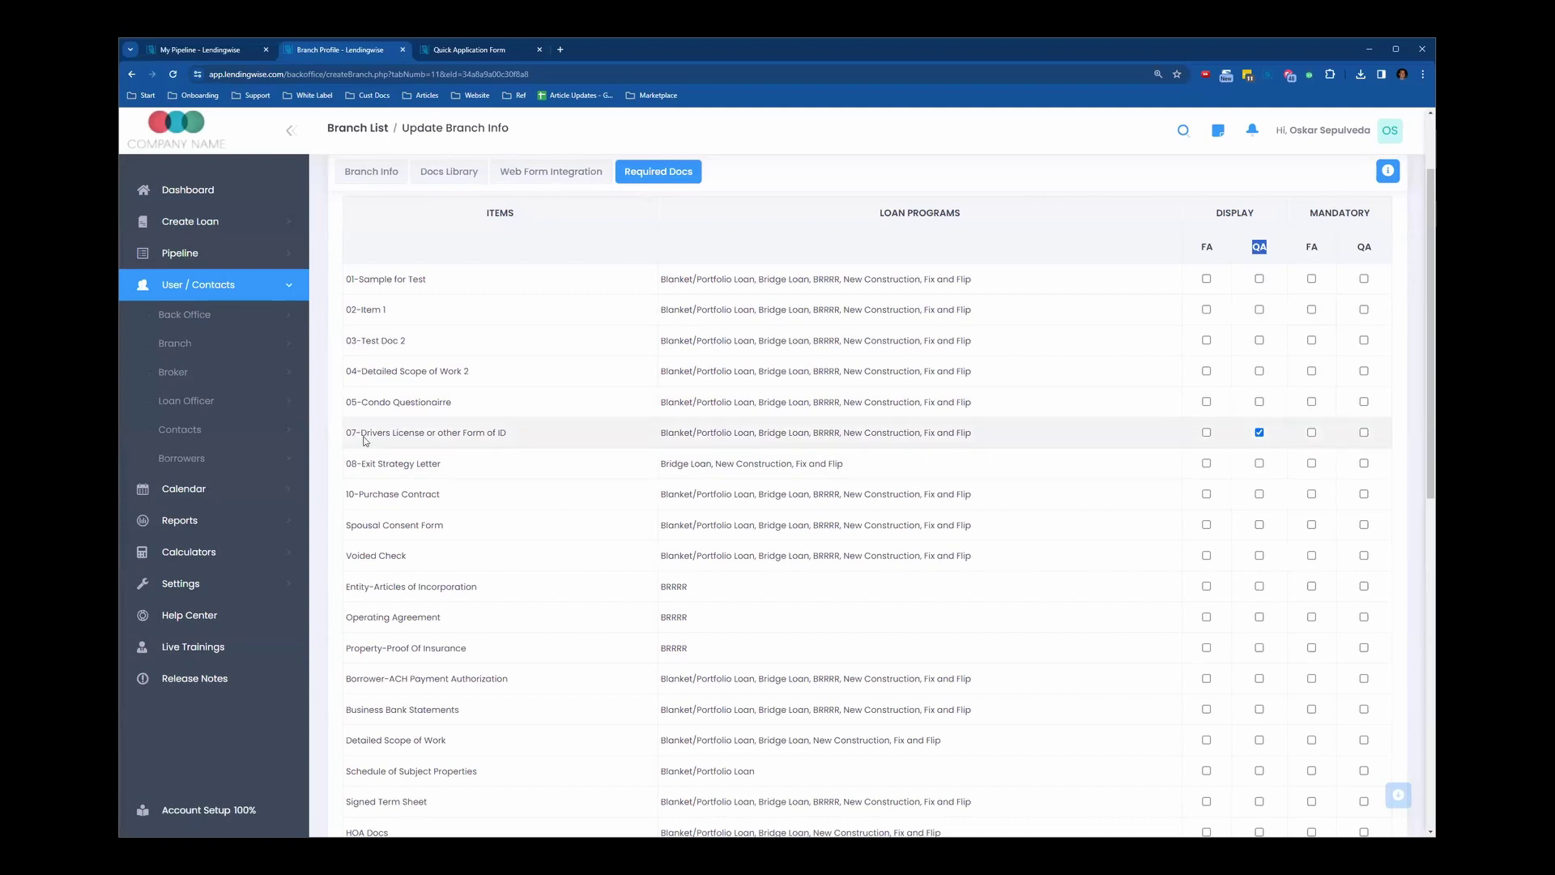
{"action": "left_click_drag", "start_coordinate": [340, 433], "coordinate": [547, 434]}
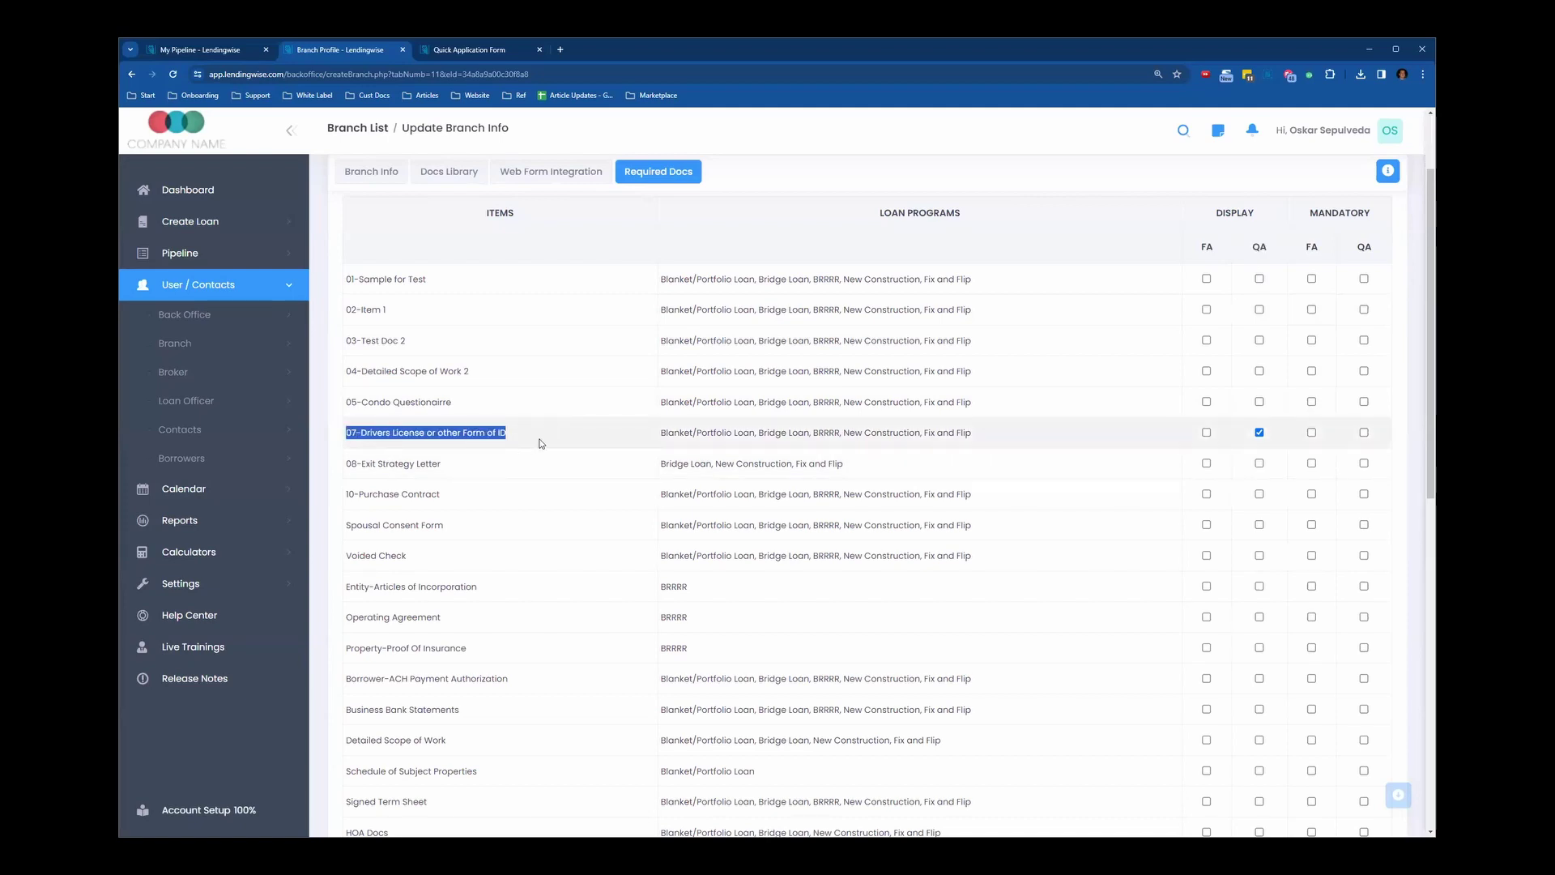
- Filter the required documents by the Bridge Loan program
{"action": "scroll", "coordinate": [809, 353], "scroll_direction": "up", "scroll_amount": 1}
{"action": "scroll", "coordinate": [810, 353], "scroll_direction": "up", "scroll_amount": 2}
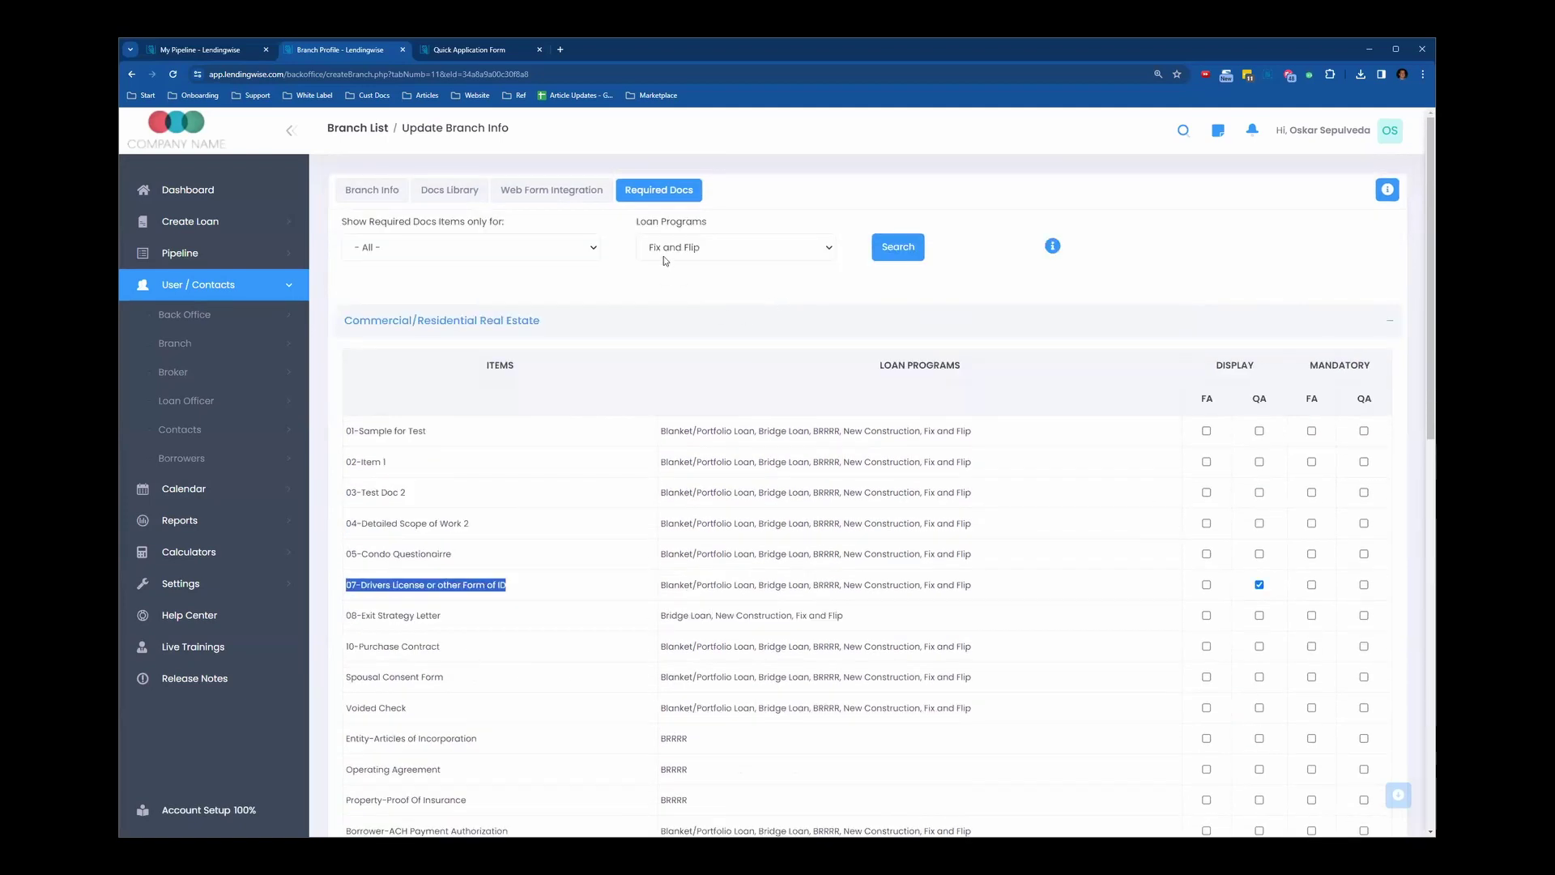
{"action": "left_click", "coordinate": [716, 248]}
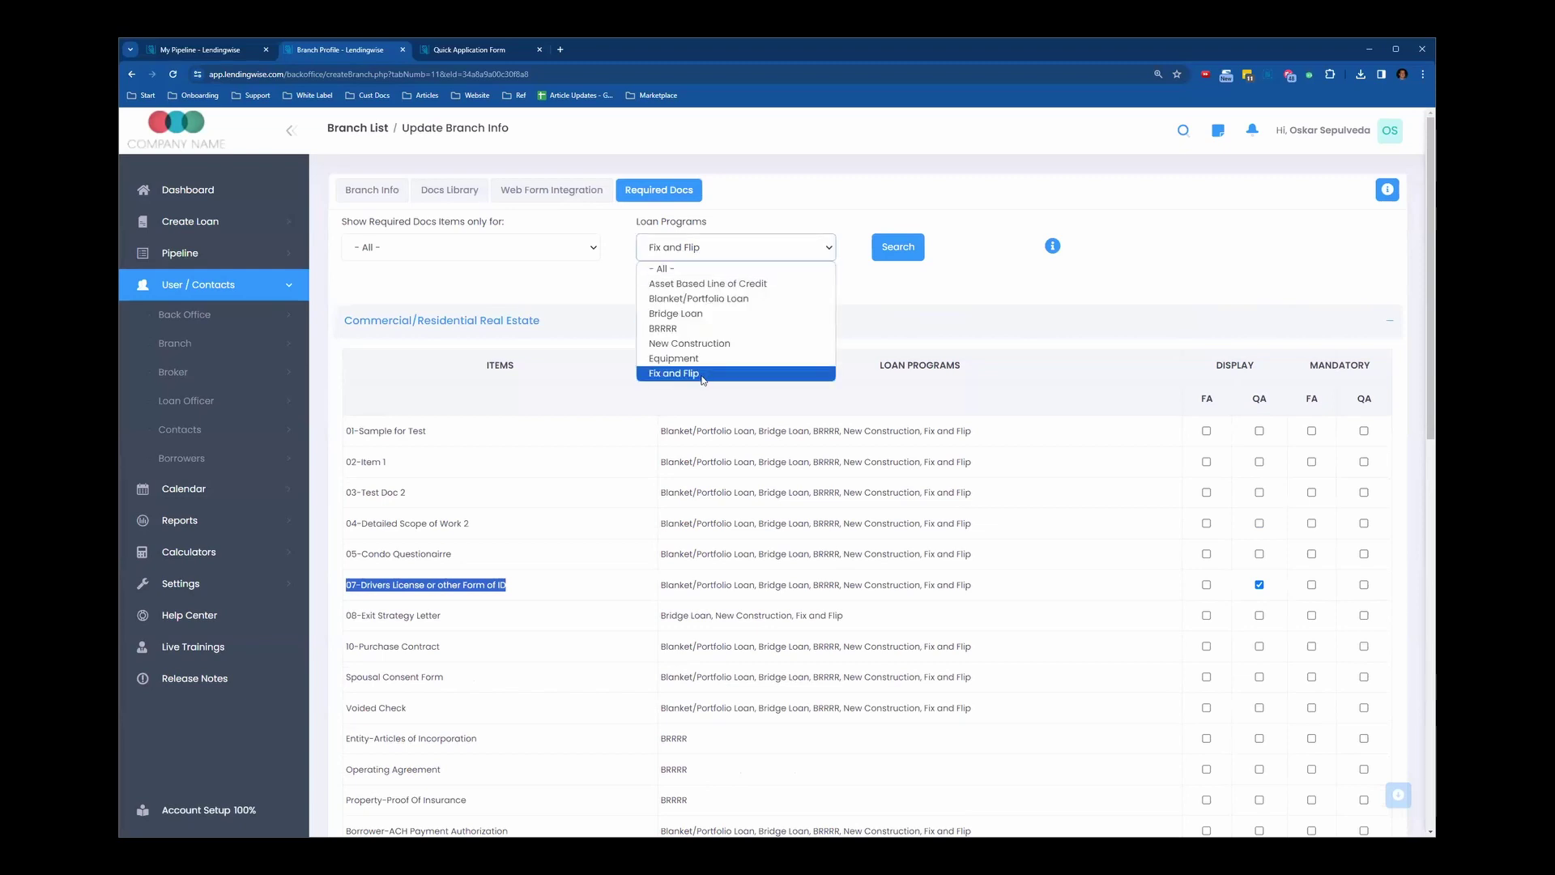
{"action": "left_click", "coordinate": [703, 378]}
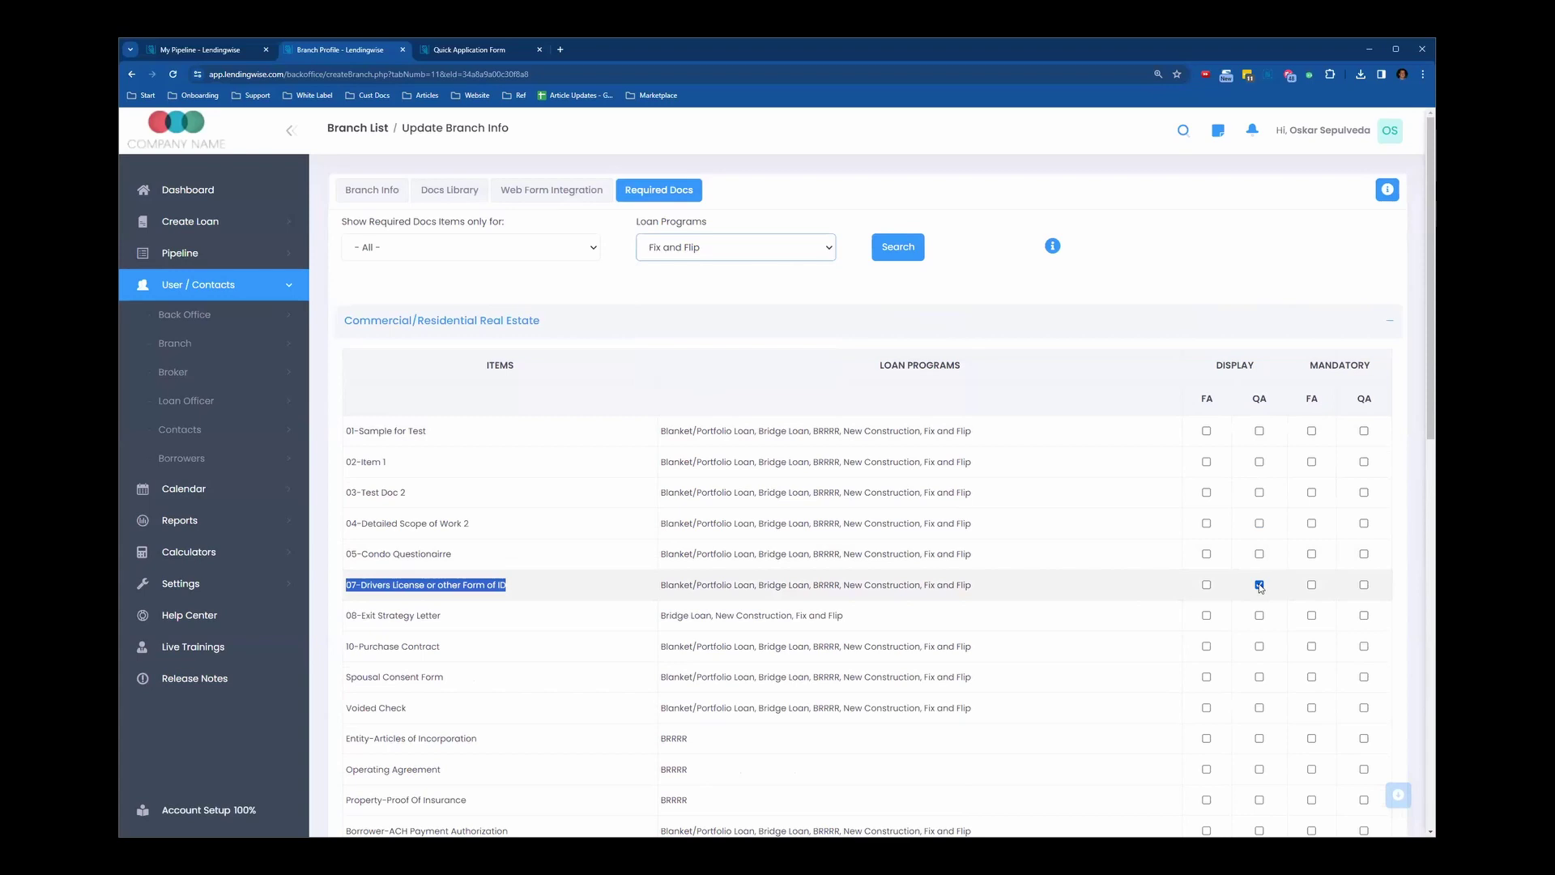
{"action": "left_click", "coordinate": [762, 247]}
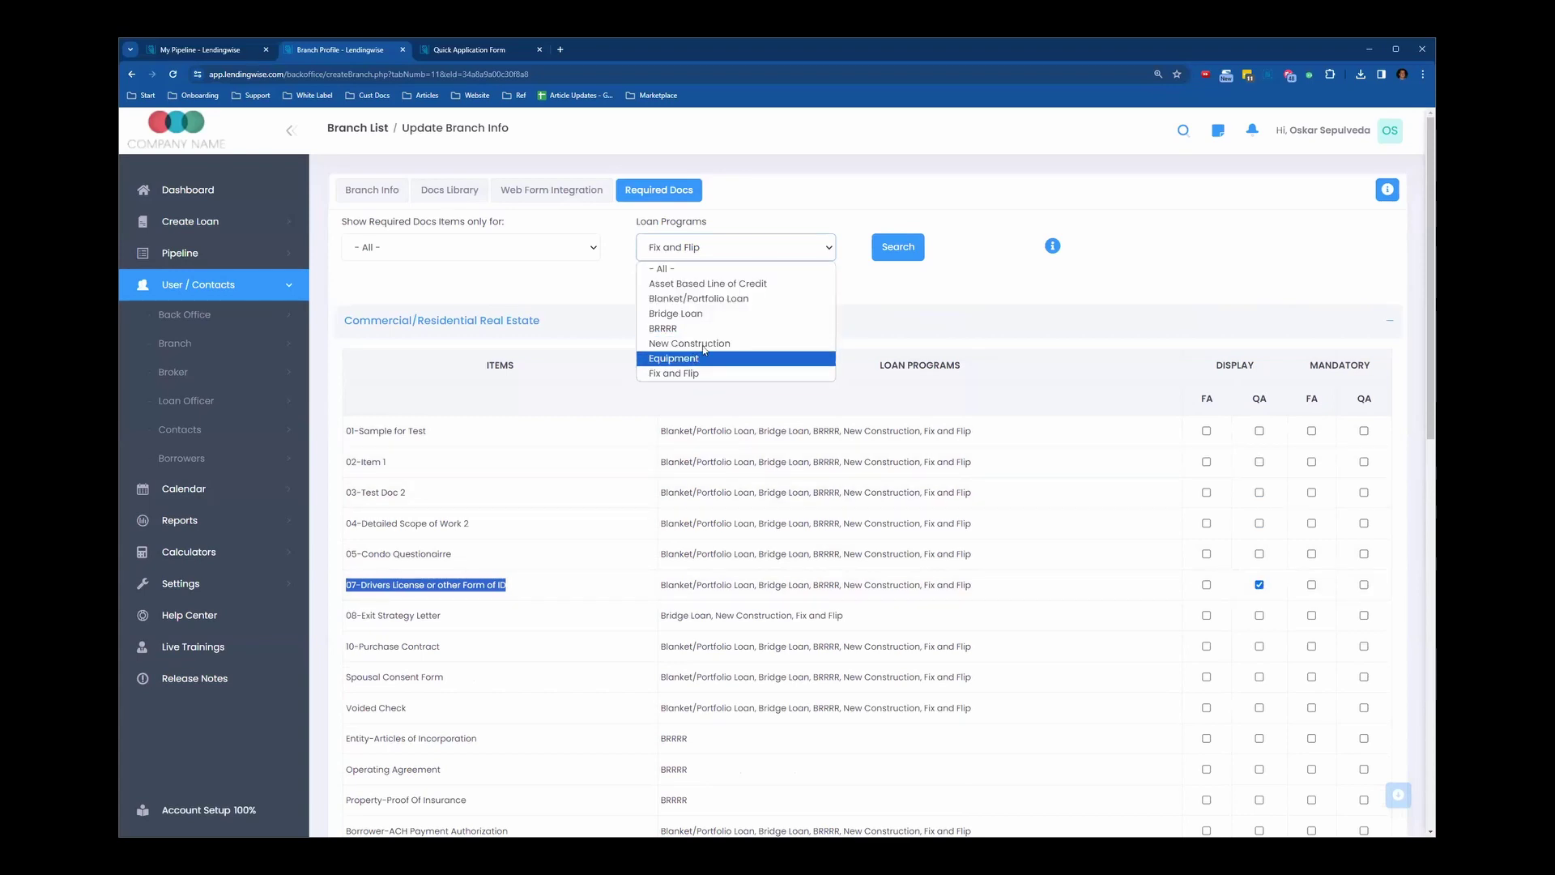
{"action": "left_click", "coordinate": [739, 315]}
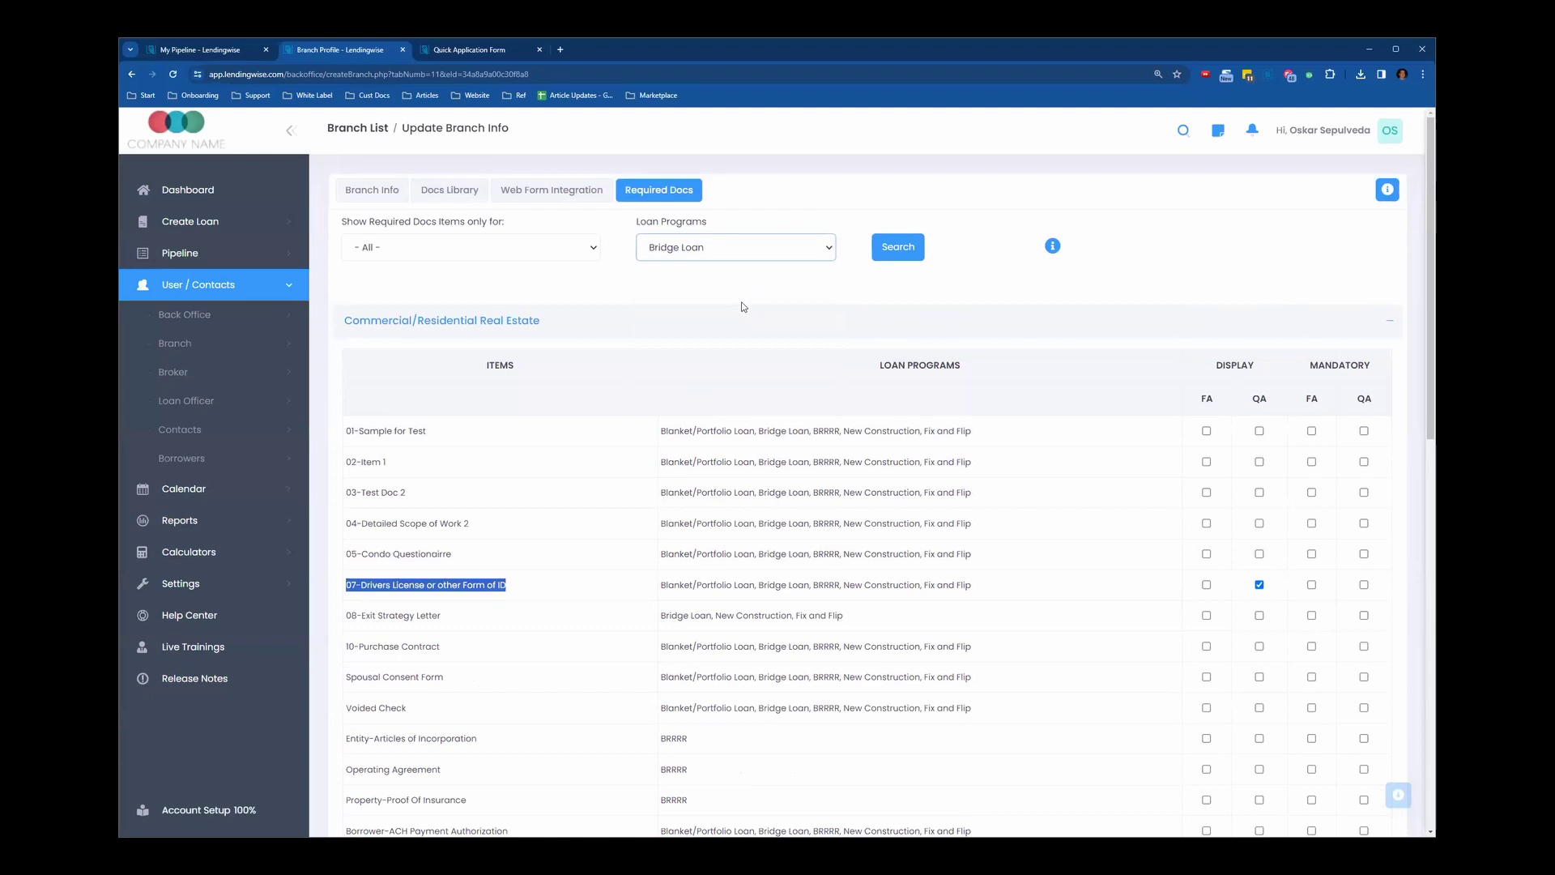
{"action": "left_click", "coordinate": [897, 247]}
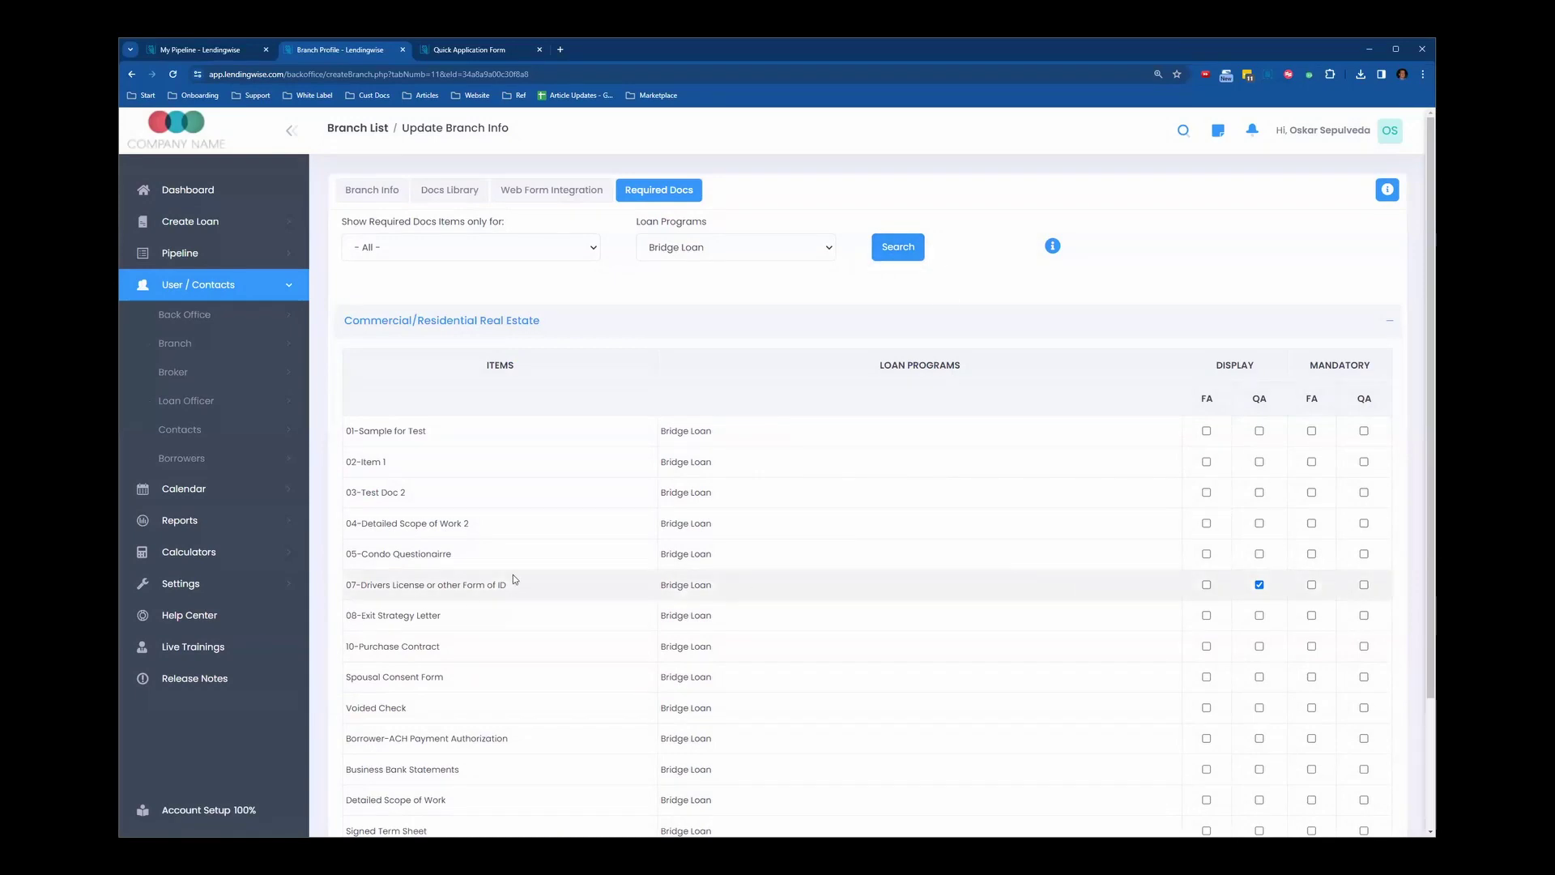
- List the required documents for all loan programs and enable QA display for 03-Test Doc 2 and 02-Item 1
{"action": "left_click", "coordinate": [802, 249]}
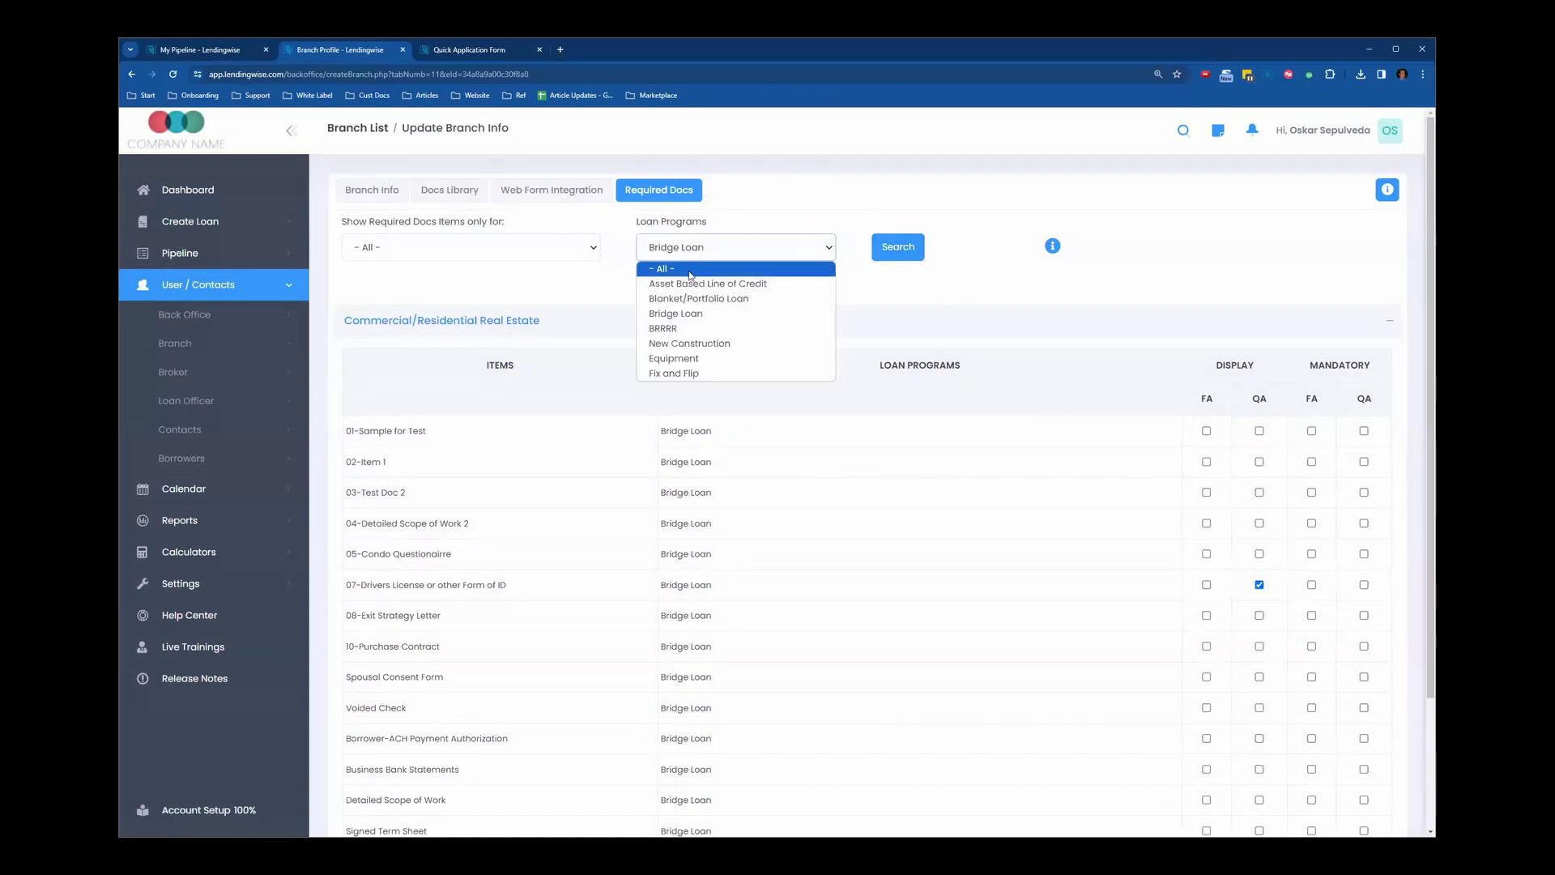
{"action": "left_click", "coordinate": [688, 270]}
{"action": "left_click", "coordinate": [918, 250]}
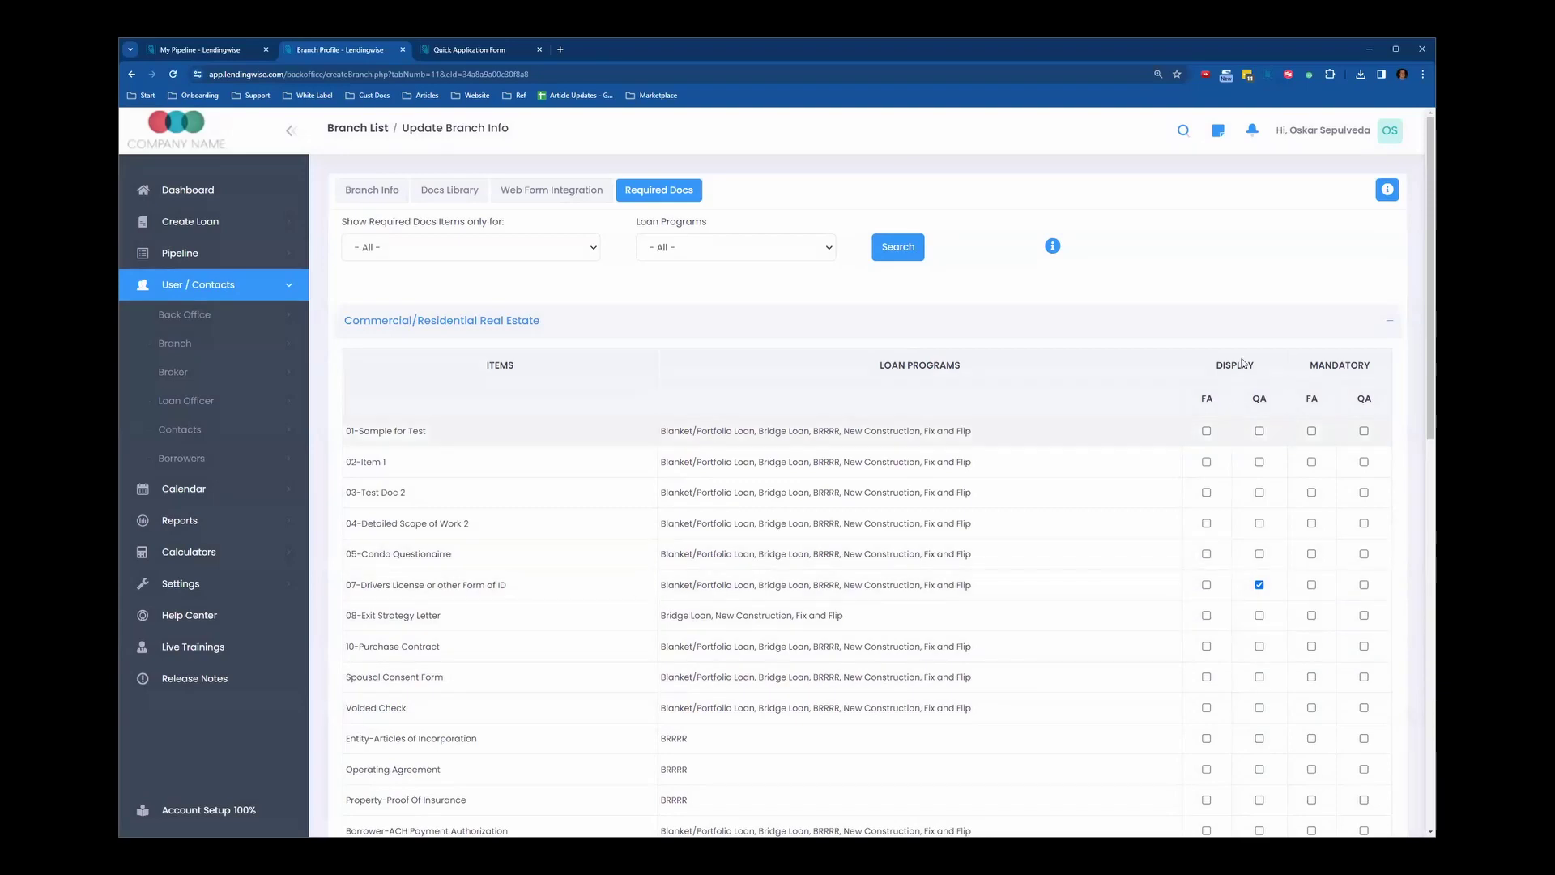
{"action": "left_click", "coordinate": [1260, 493]}
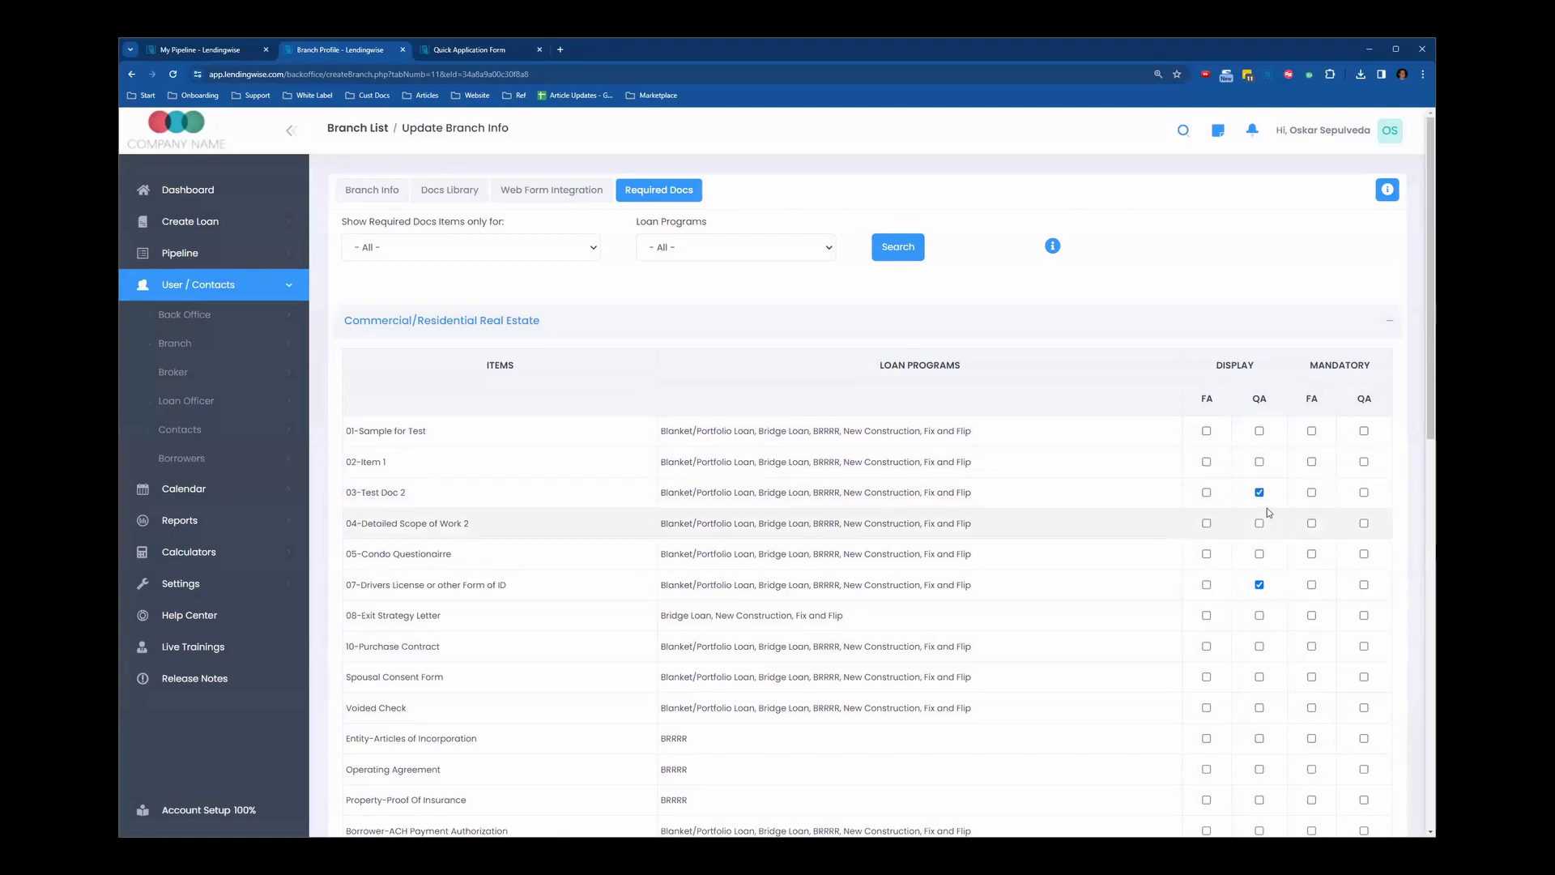
{"action": "left_click", "coordinate": [1259, 462]}
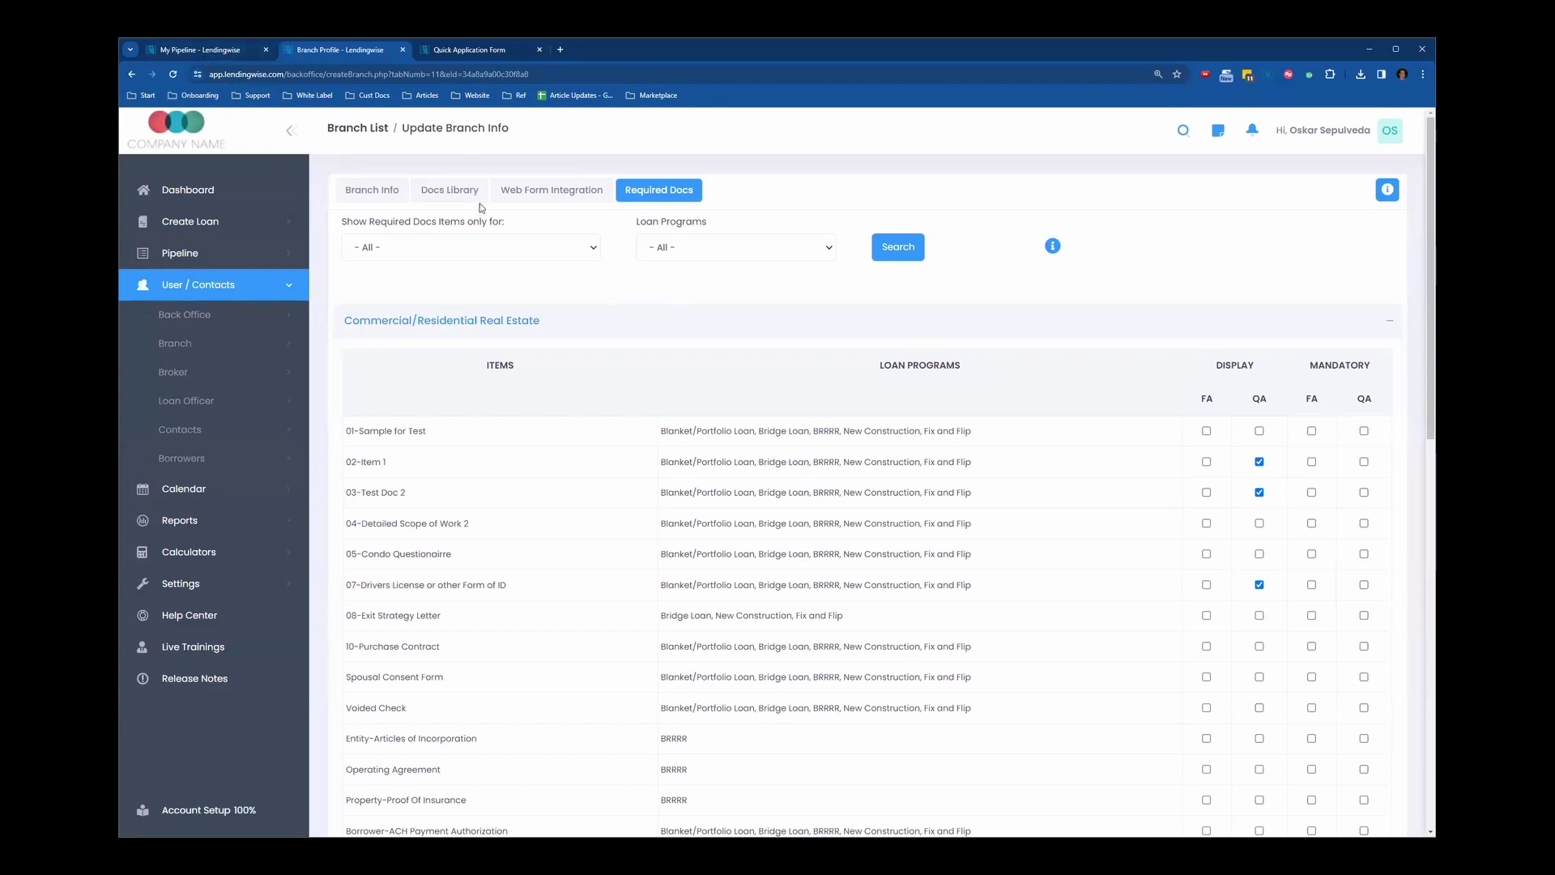
- Open the branch's Web Form Integration settings and highlight the Quick App's default primary client file status label
{"action": "left_click", "coordinate": [552, 191]}
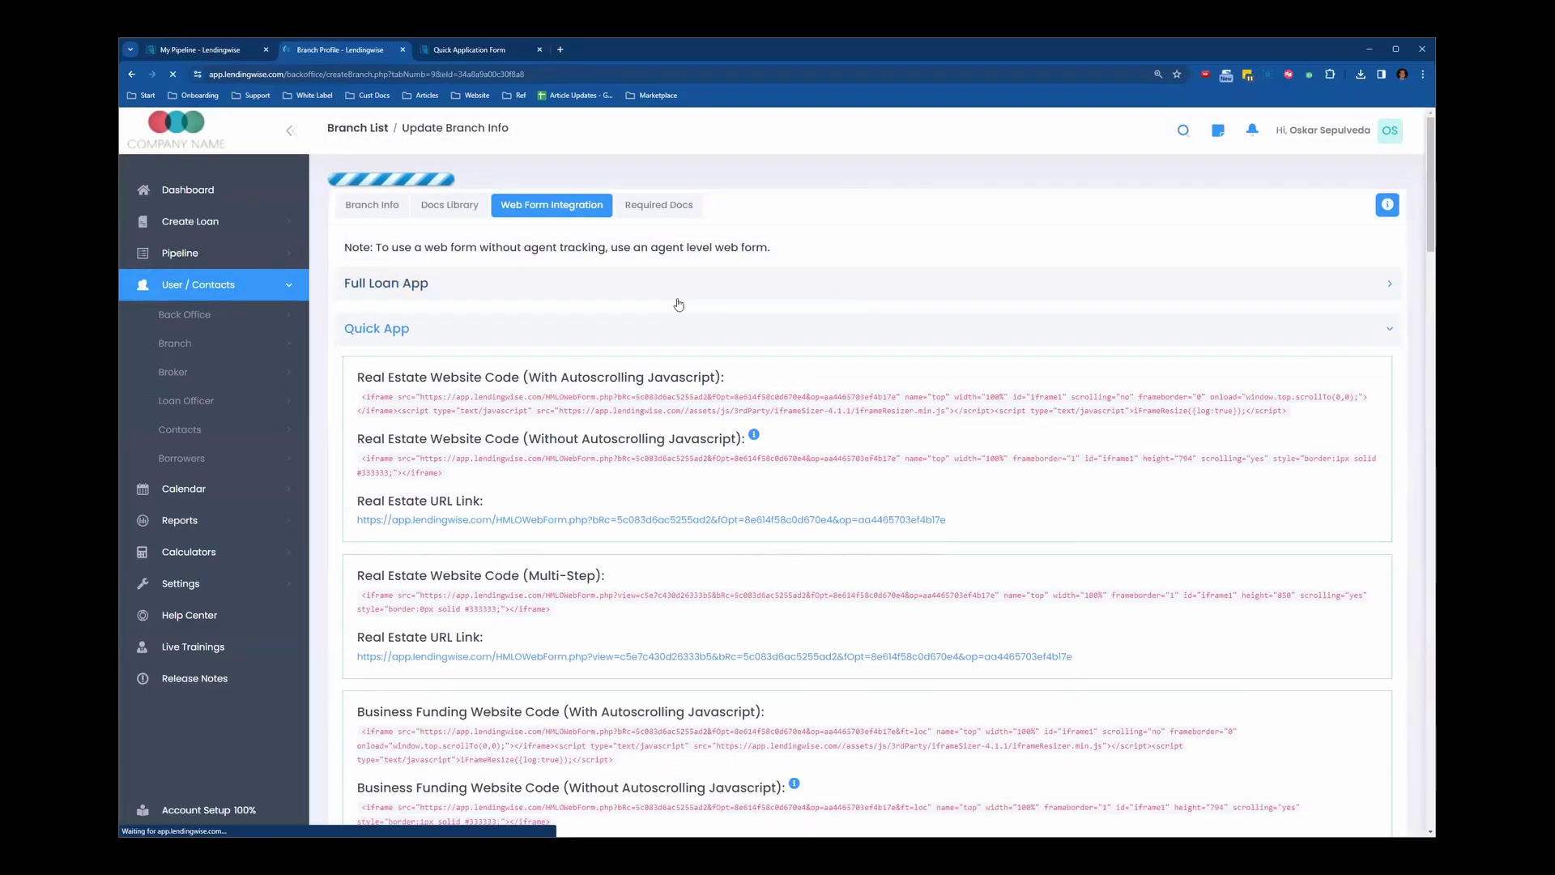
{"action": "scroll", "coordinate": [581, 431], "scroll_direction": "down", "scroll_amount": 12}
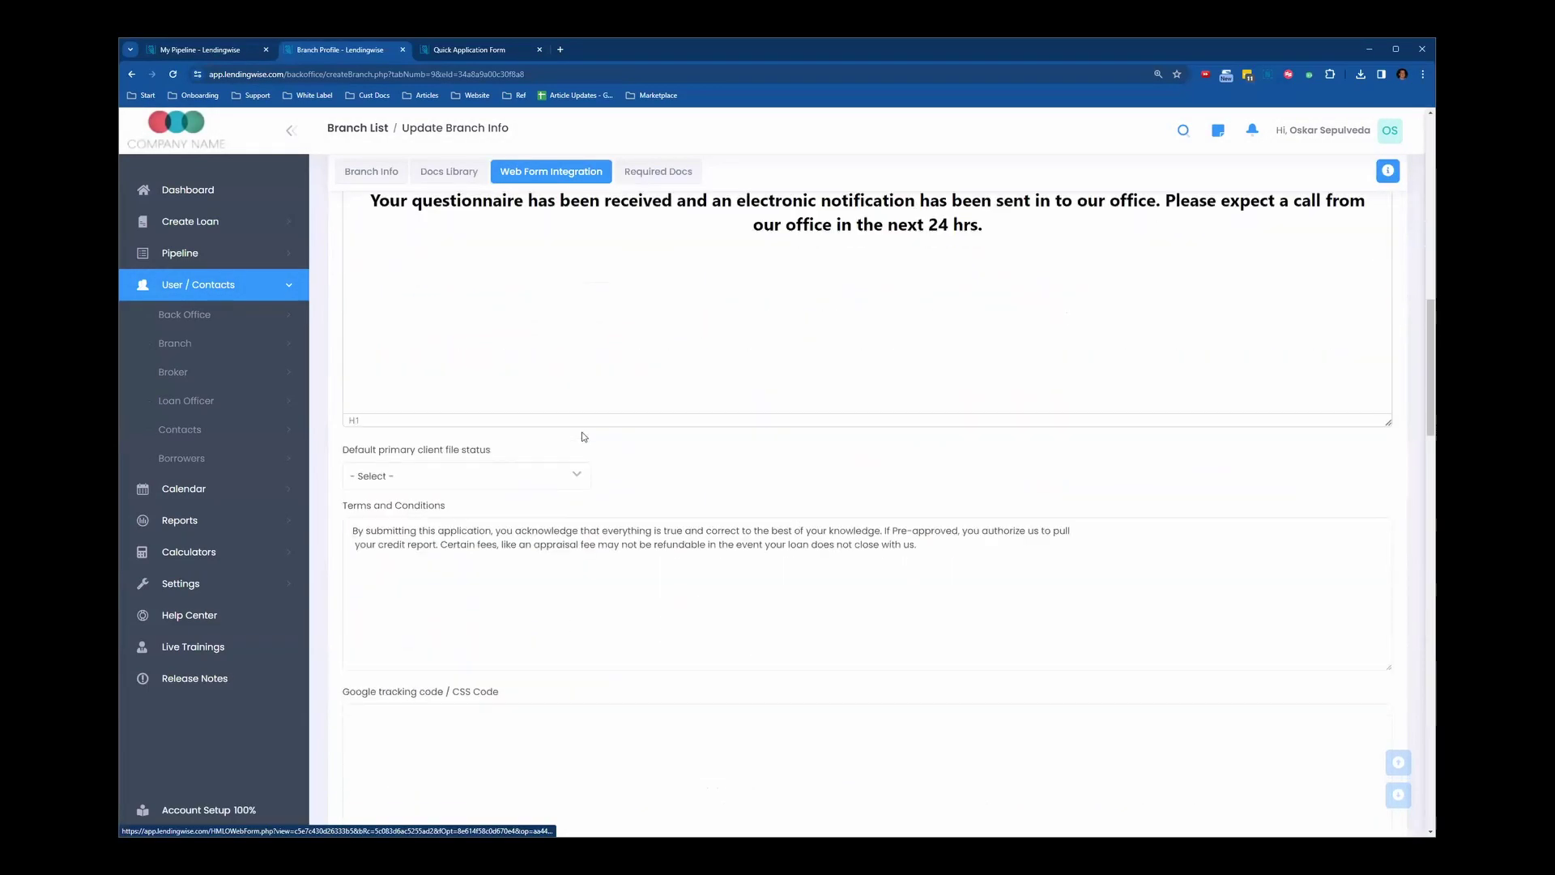
{"action": "scroll", "coordinate": [622, 301], "scroll_direction": "up", "scroll_amount": 3}
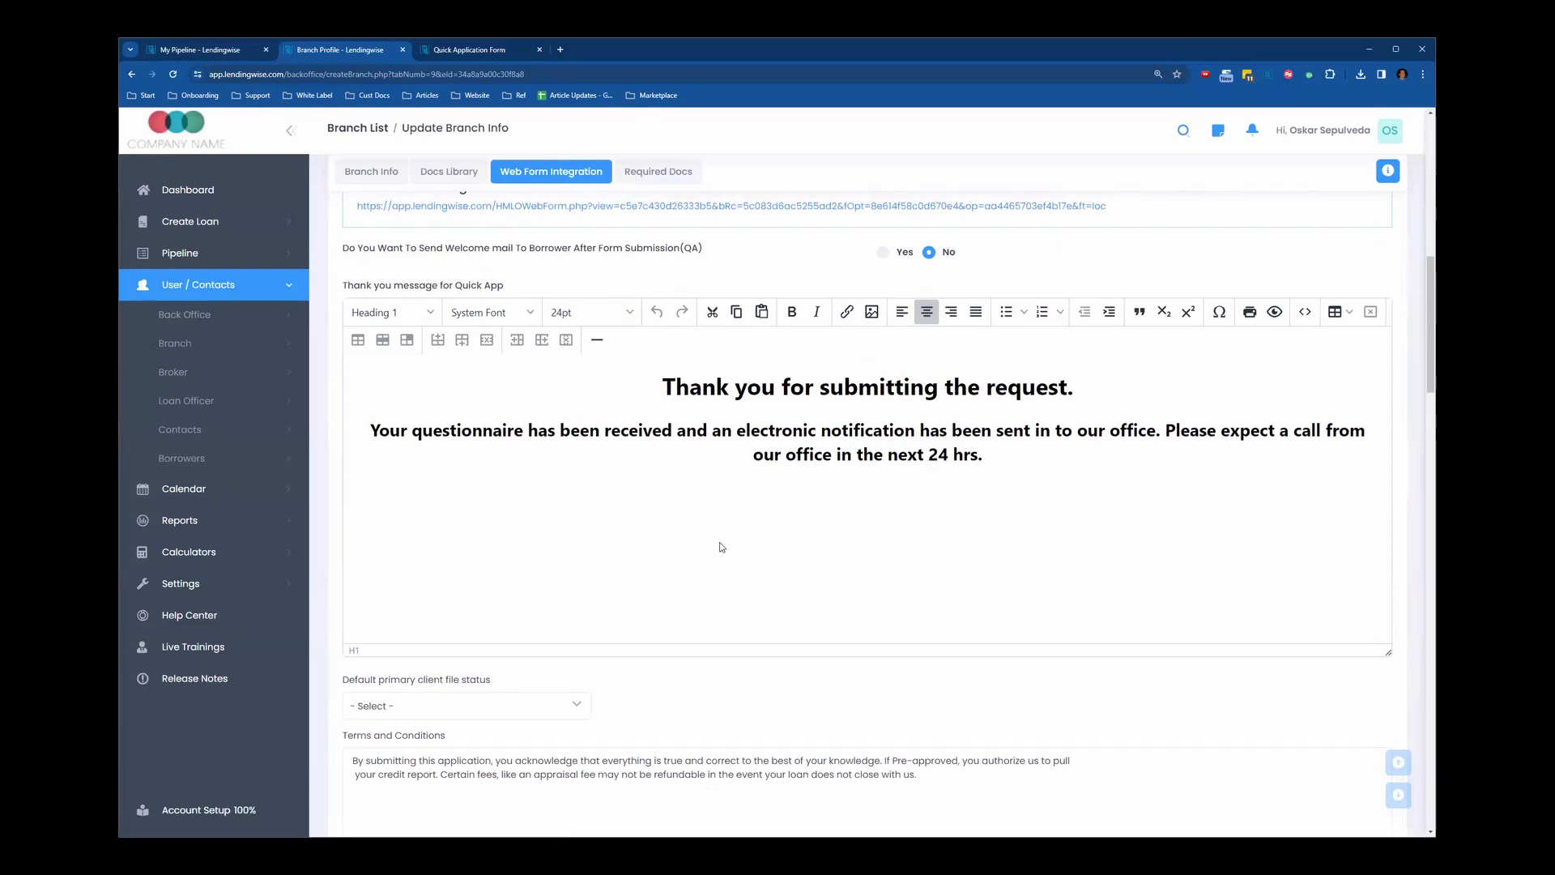
{"action": "left_click_drag", "start_coordinate": [342, 685], "coordinate": [496, 688]}
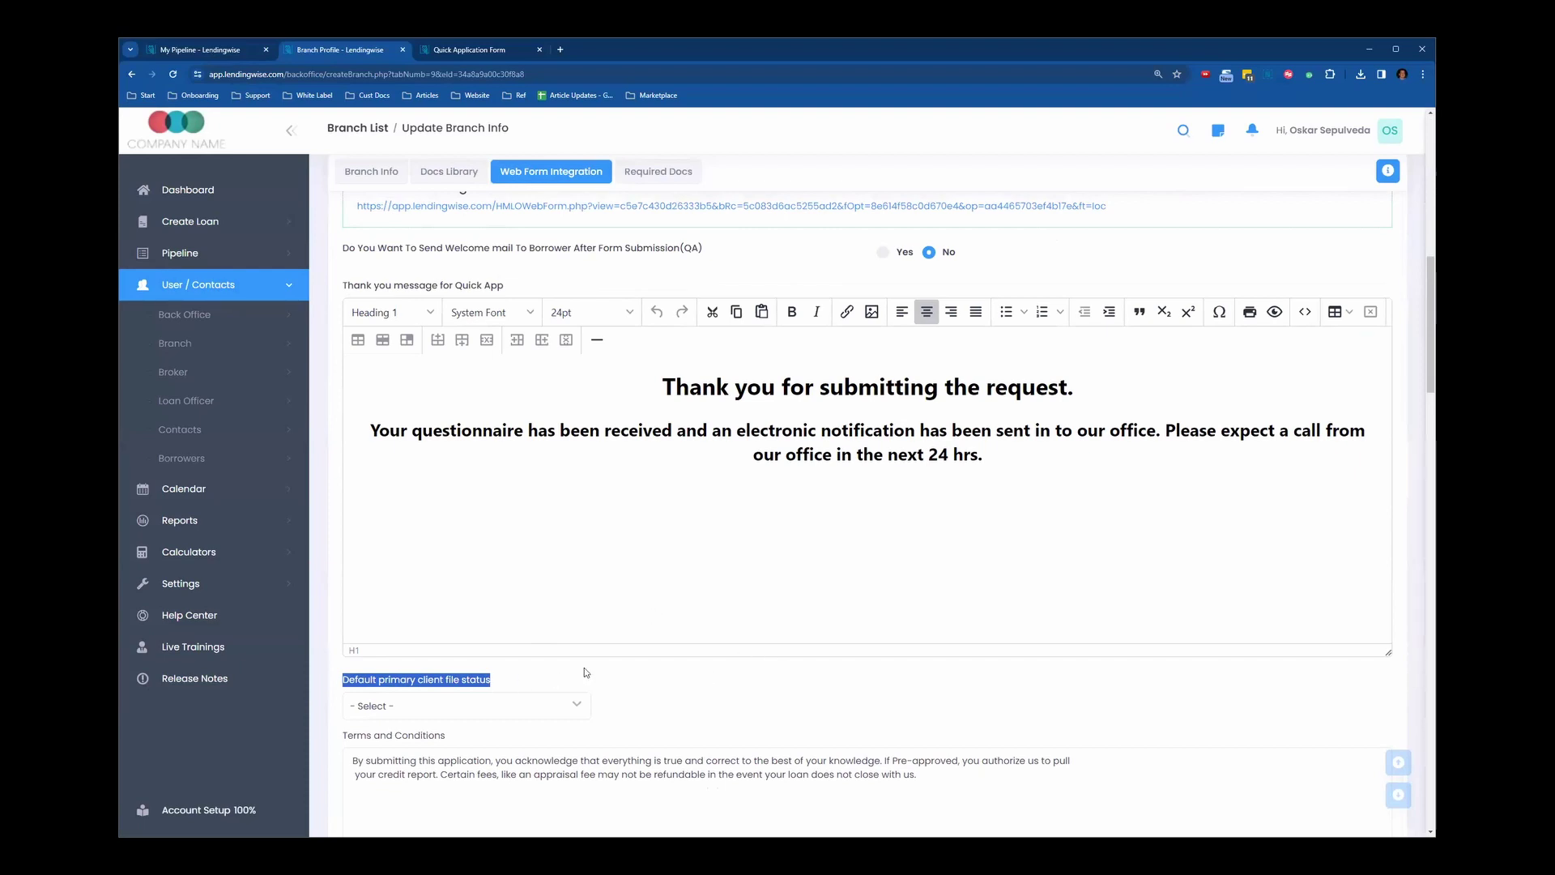
- Set the Quick App's default primary client file status to Lead
{"action": "scroll", "coordinate": [516, 475], "scroll_direction": "up", "scroll_amount": 6}
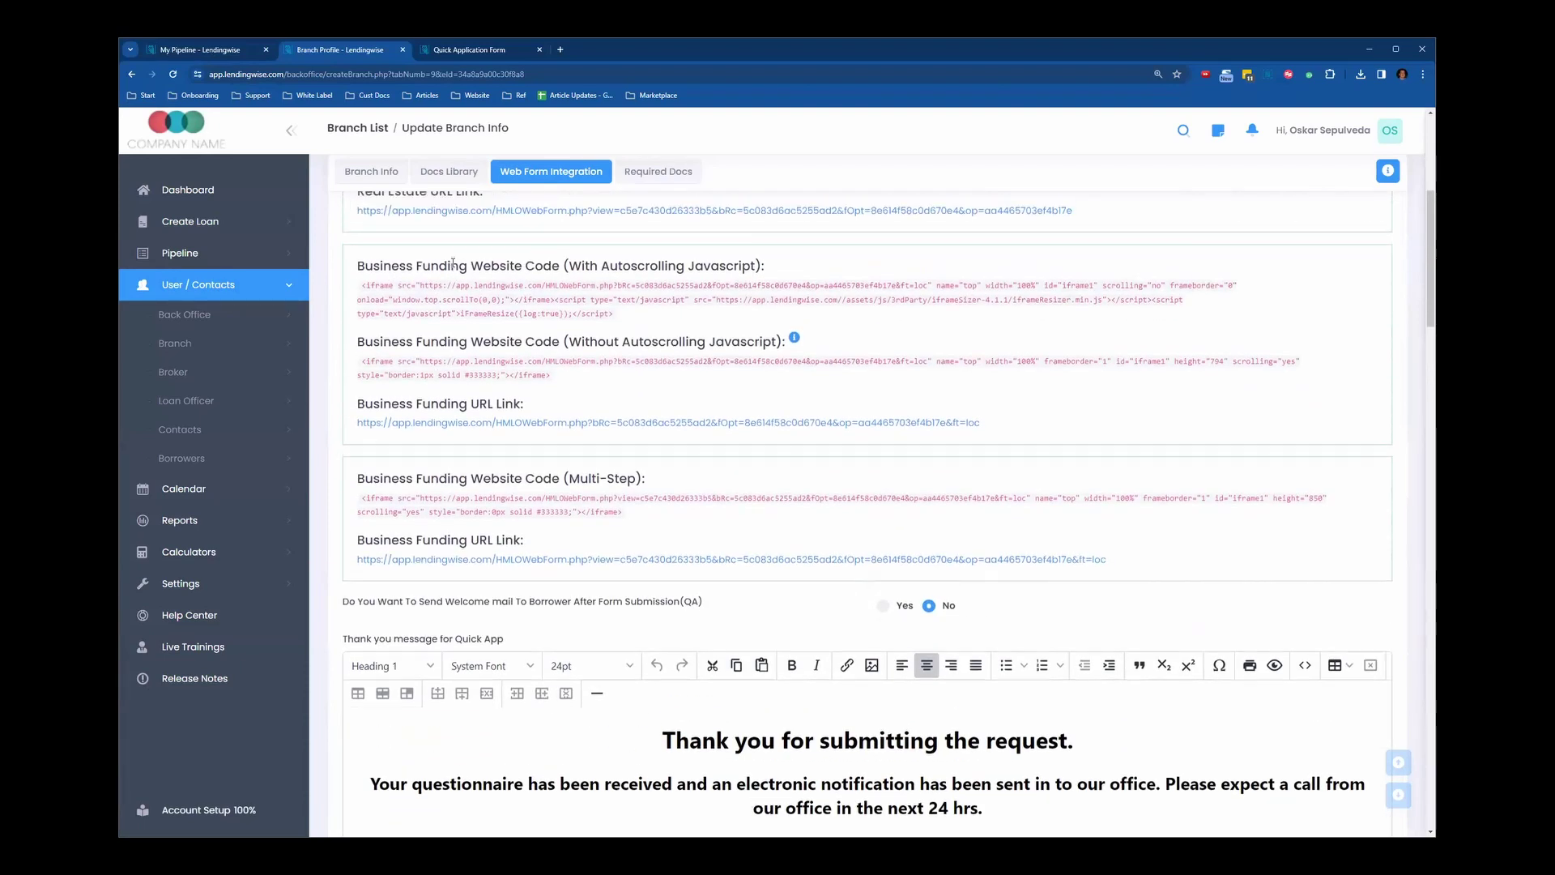
{"action": "scroll", "coordinate": [417, 295], "scroll_direction": "up", "scroll_amount": 3}
{"action": "scroll", "coordinate": [563, 711], "scroll_direction": "down", "scroll_amount": 9}
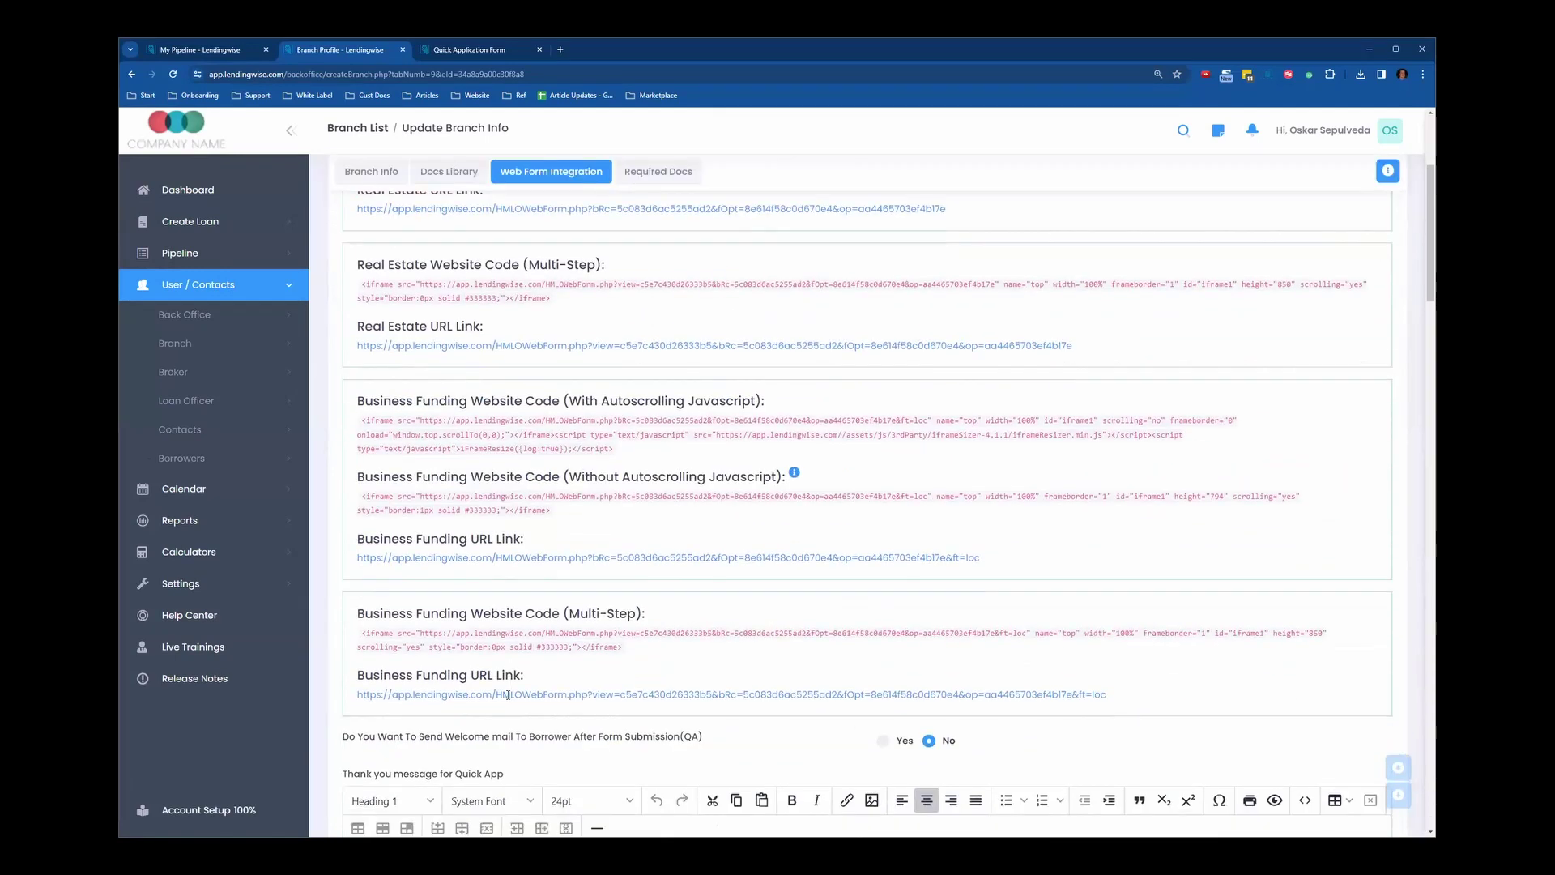
{"action": "scroll", "coordinate": [563, 711], "scroll_direction": "down", "scroll_amount": 1}
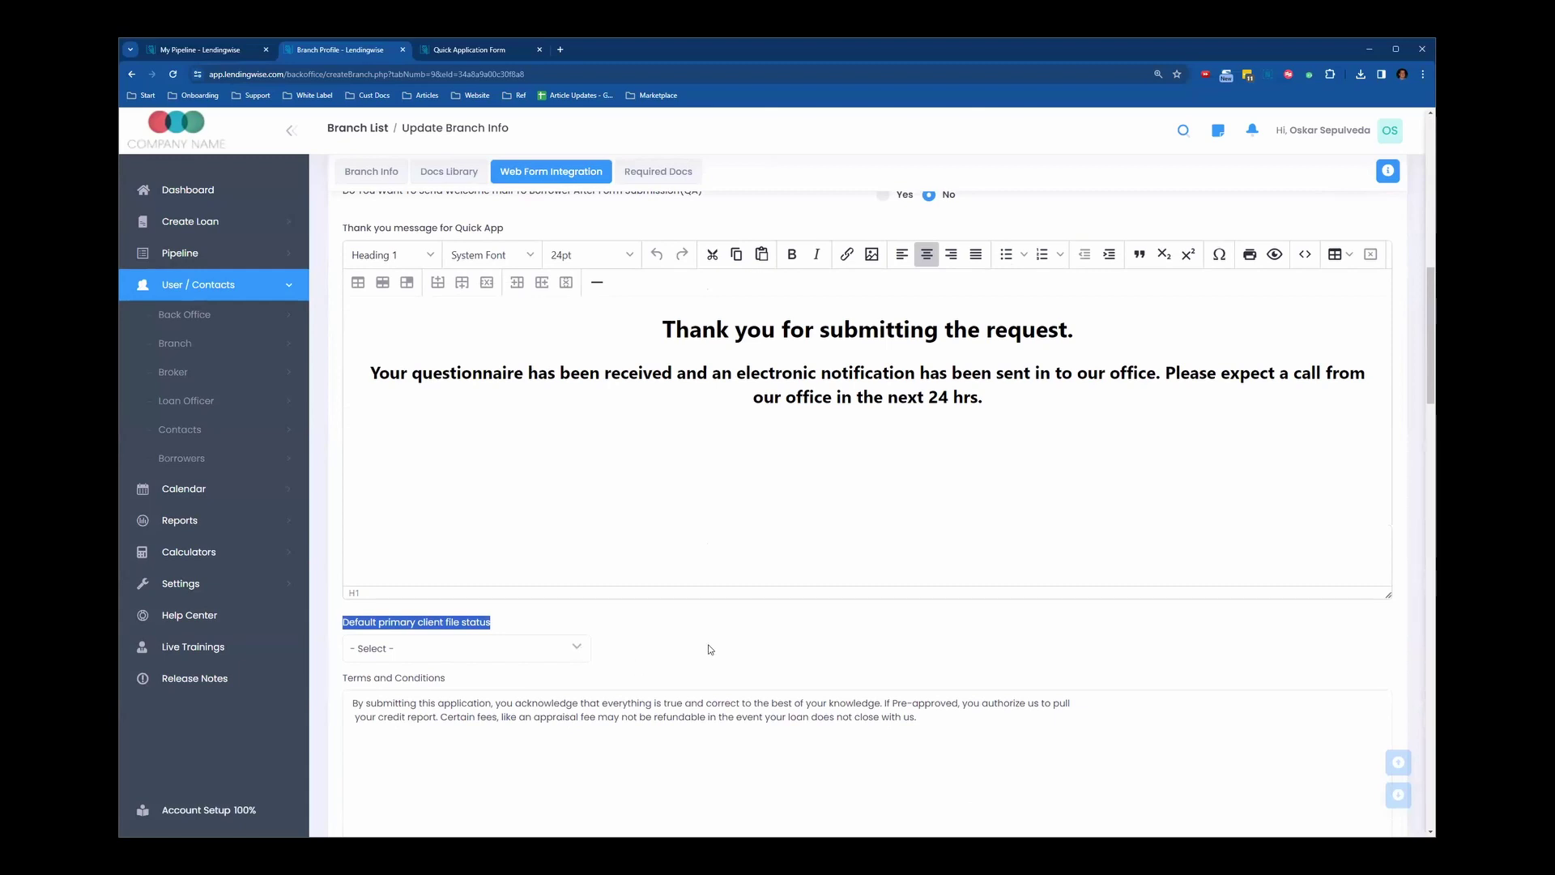
{"action": "left_click", "coordinate": [570, 656]}
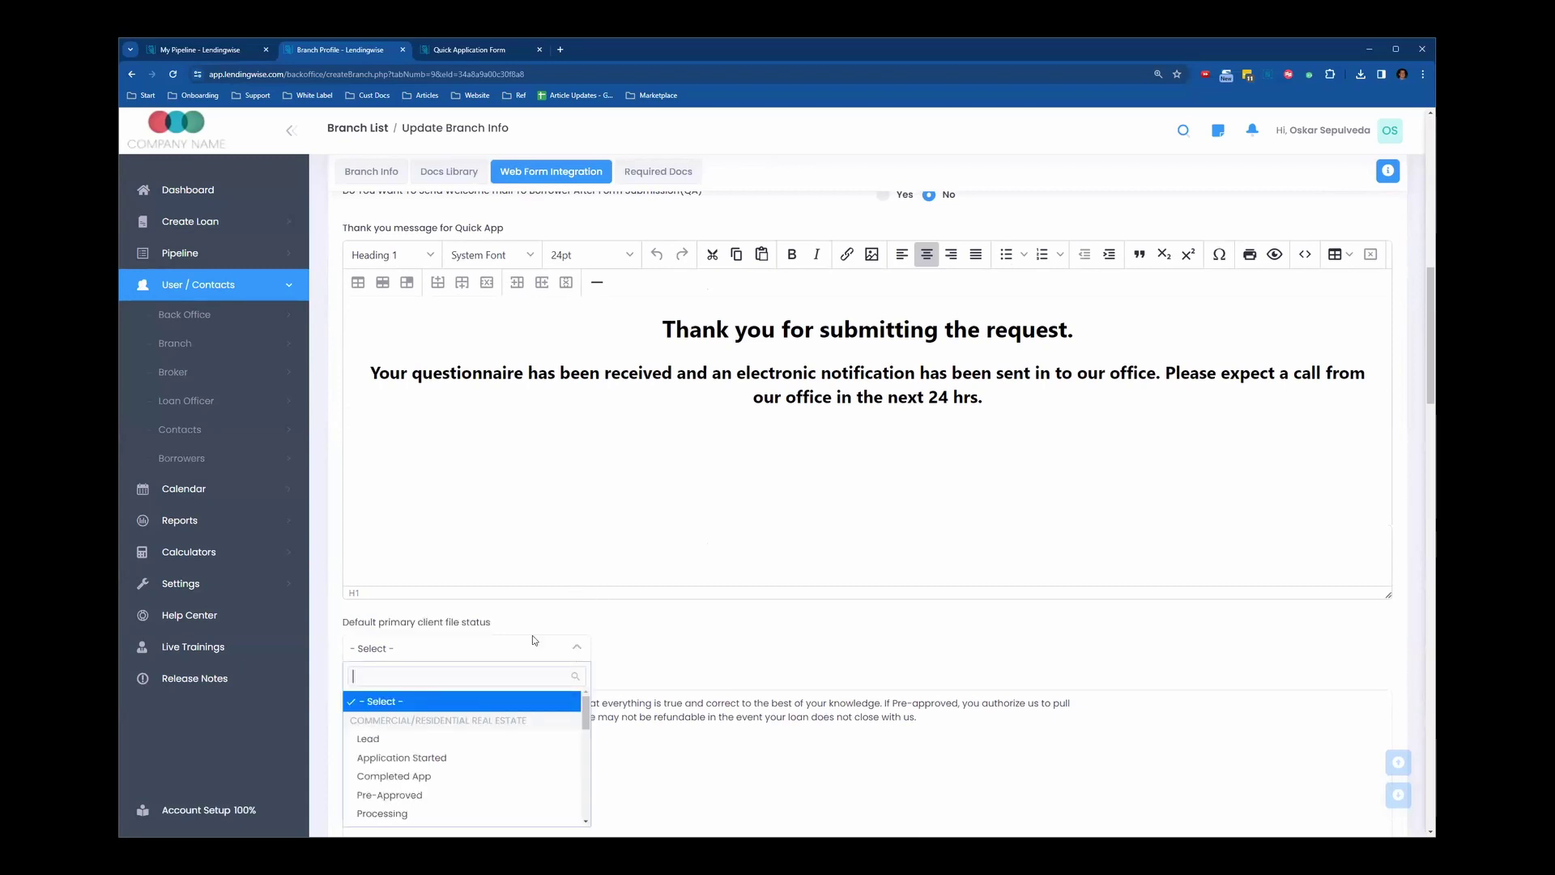
{"action": "scroll", "coordinate": [623, 618], "scroll_direction": "down", "scroll_amount": 2}
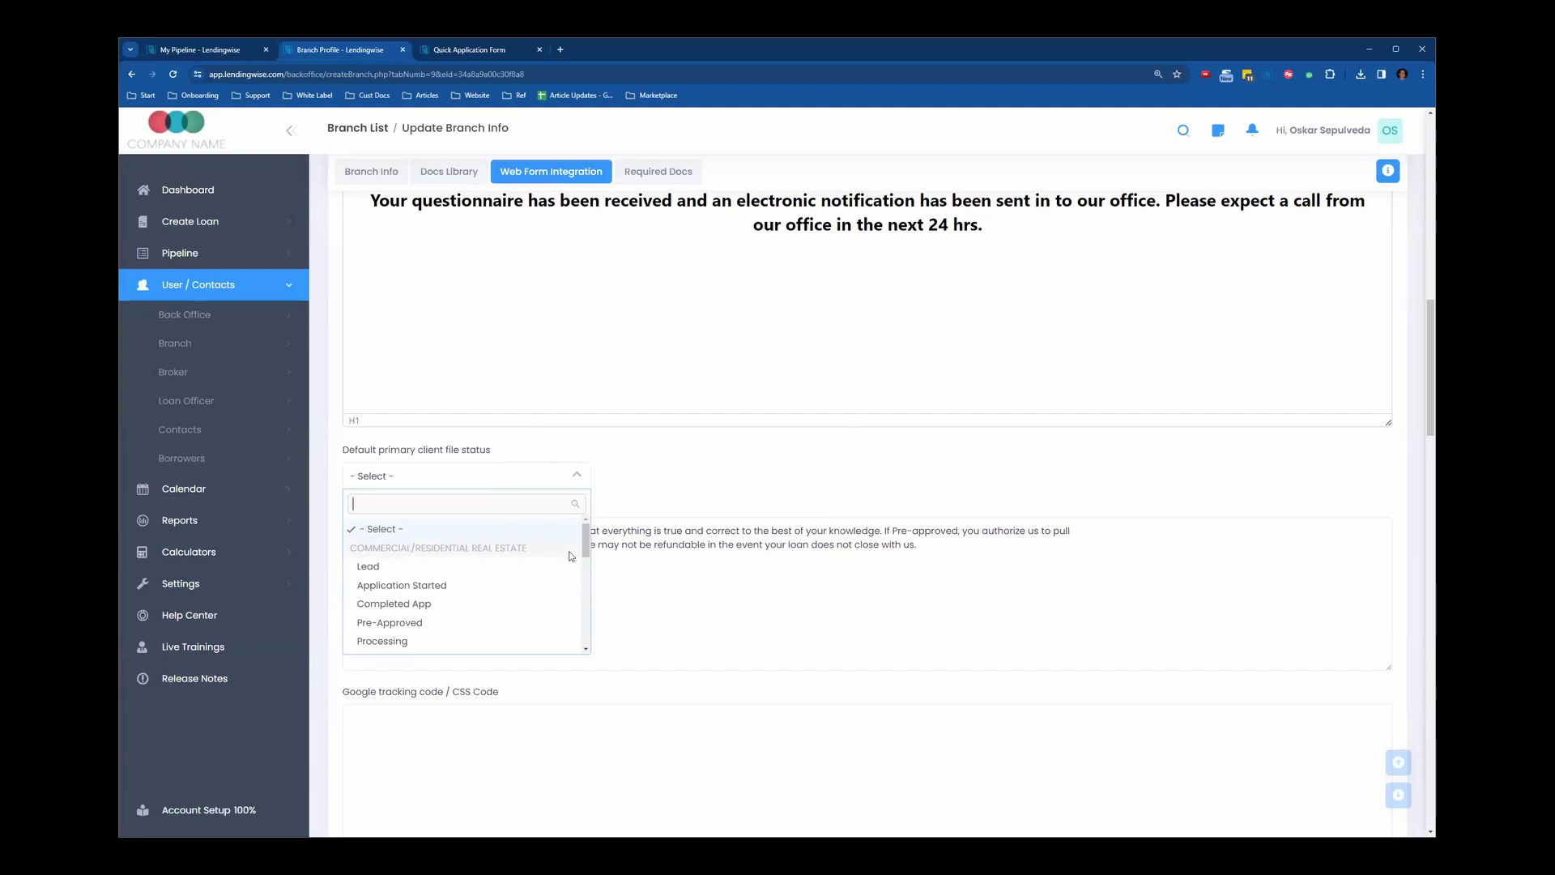
{"action": "left_click", "coordinate": [401, 572]}
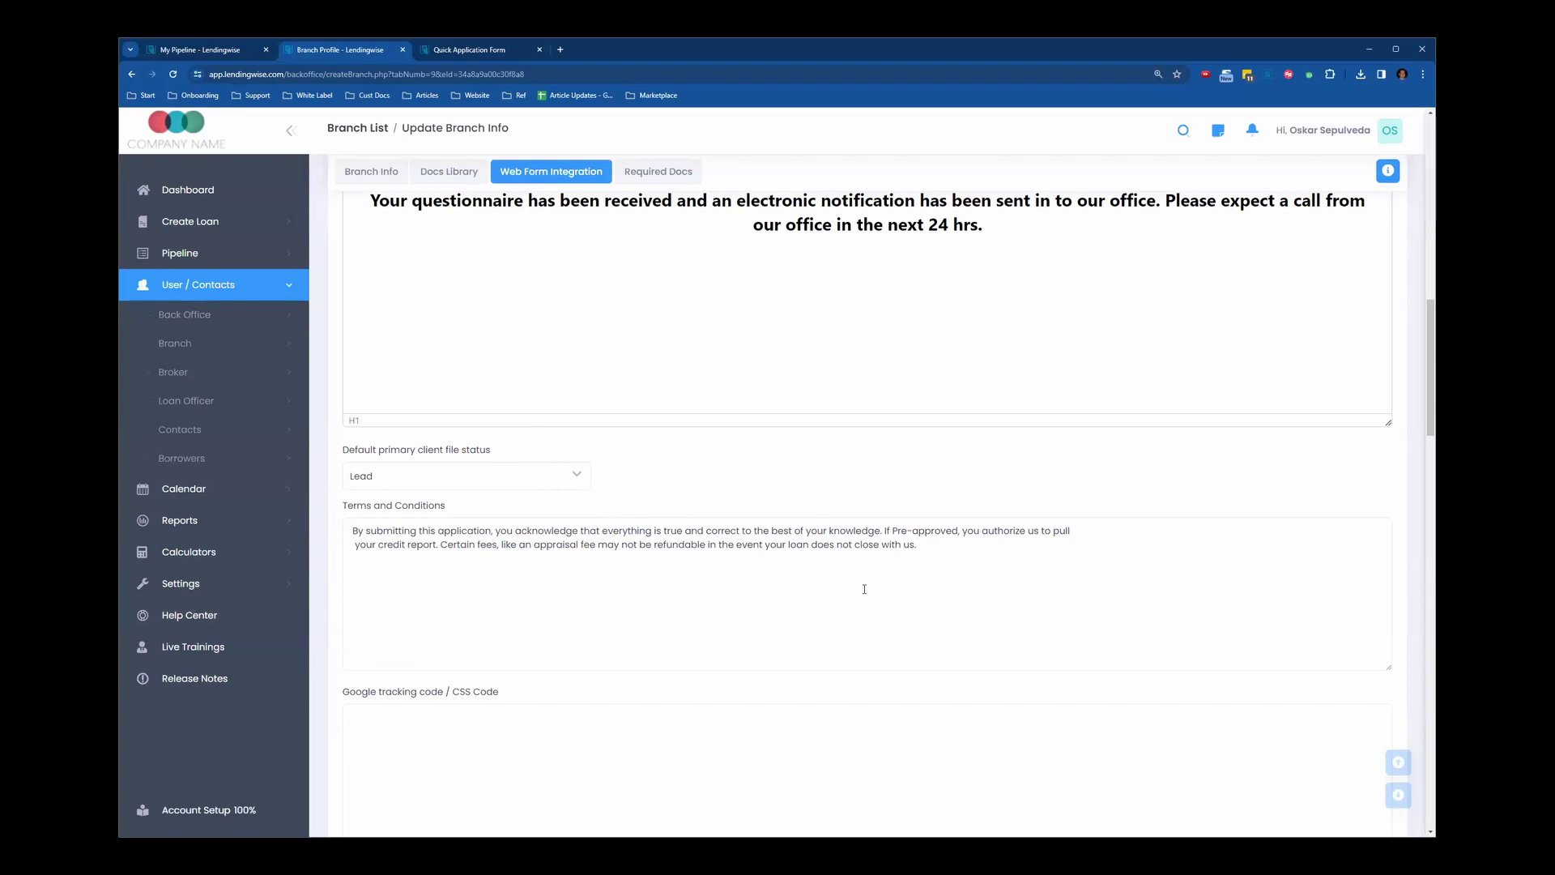
- Review the Quick App's terms and conditions and tracking code fields, and highlight the redirect link/URL label
{"action": "scroll", "coordinate": [810, 567], "scroll_direction": "up", "scroll_amount": 1}
{"action": "scroll", "coordinate": [767, 555], "scroll_direction": "down", "scroll_amount": 3}
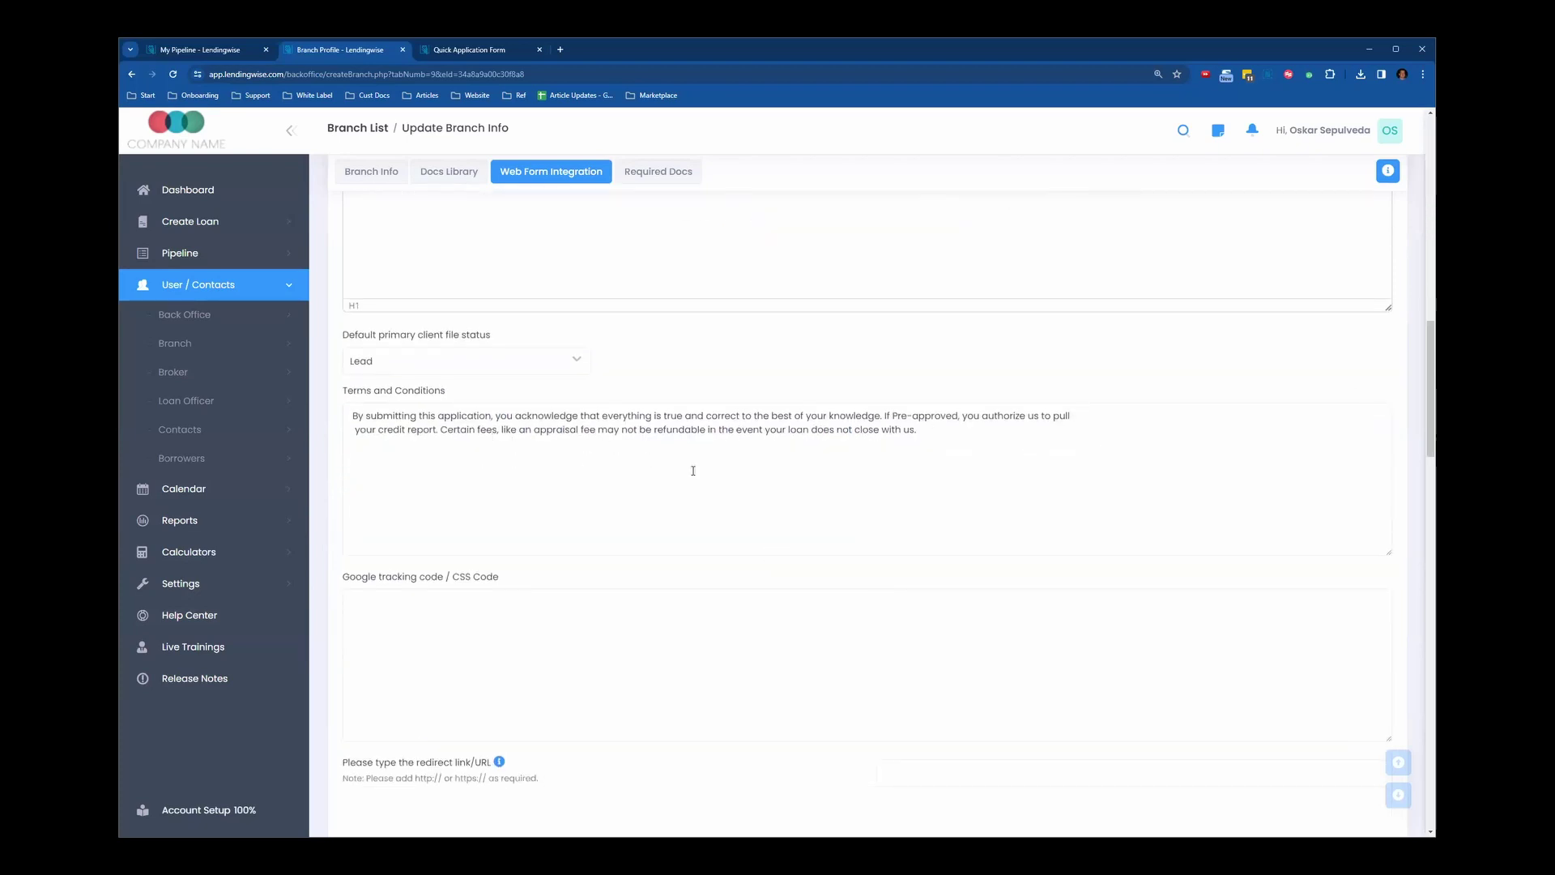
{"action": "scroll", "coordinate": [729, 437], "scroll_direction": "down", "scroll_amount": 2}
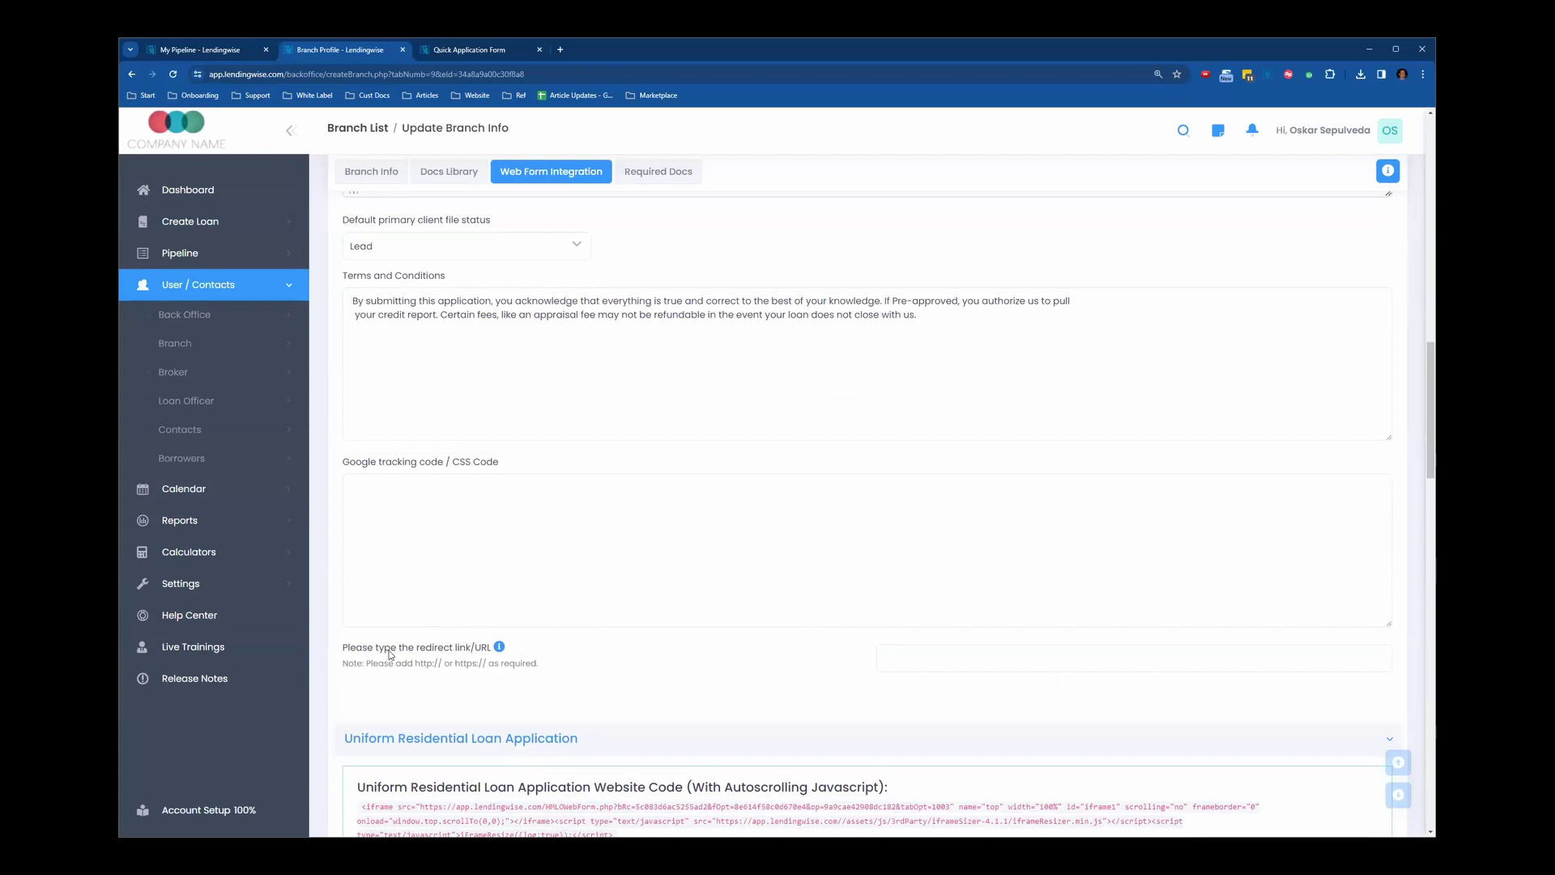
{"action": "left_click", "coordinate": [898, 663]}
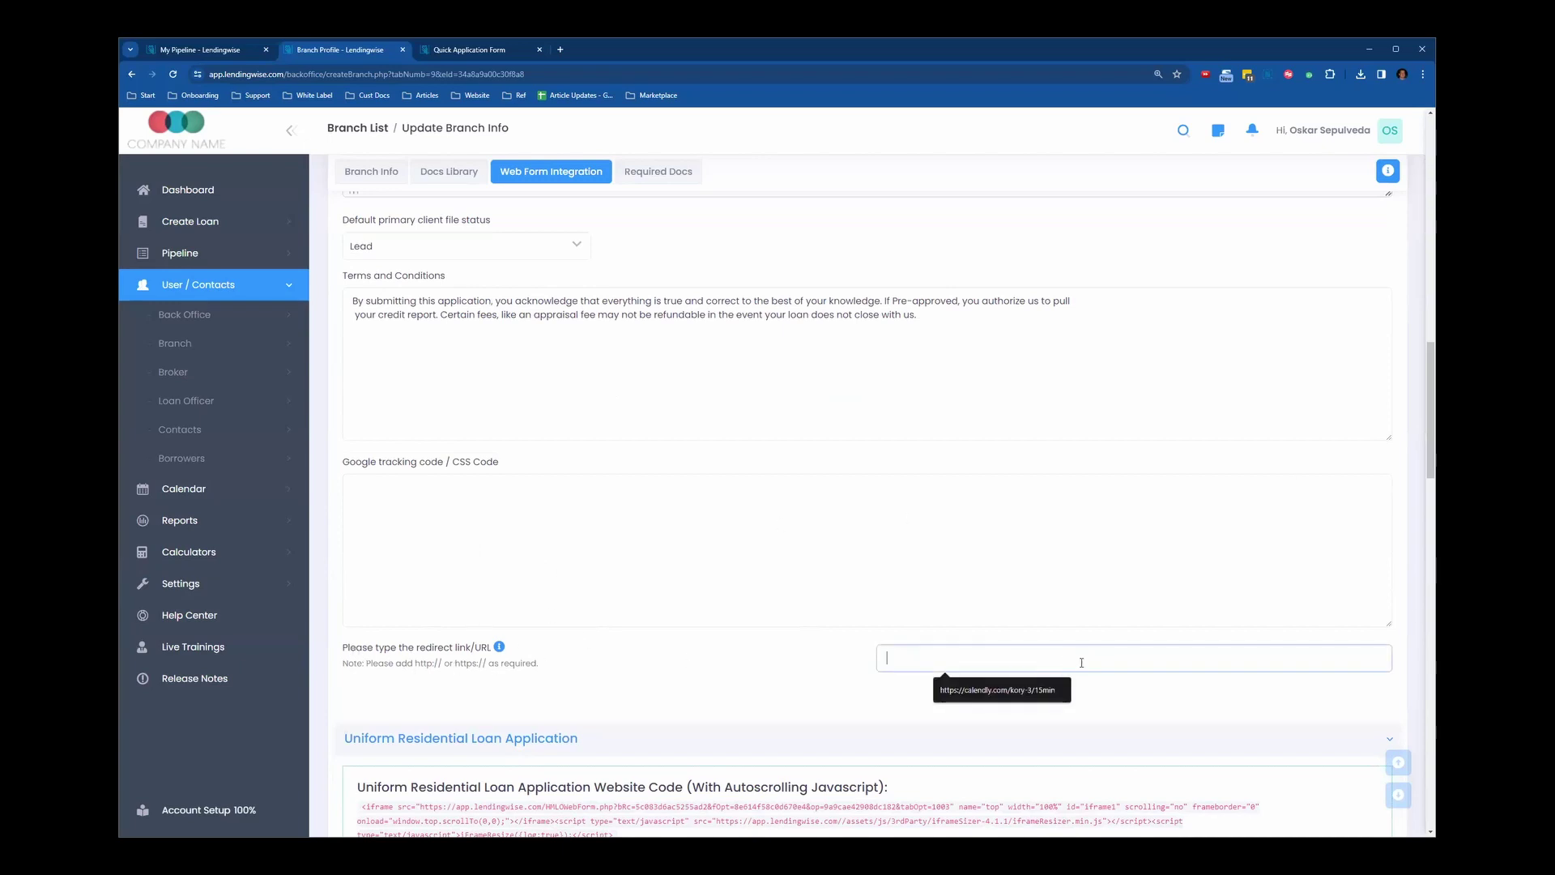
{"action": "left_click_drag", "start_coordinate": [338, 652], "coordinate": [494, 657]}
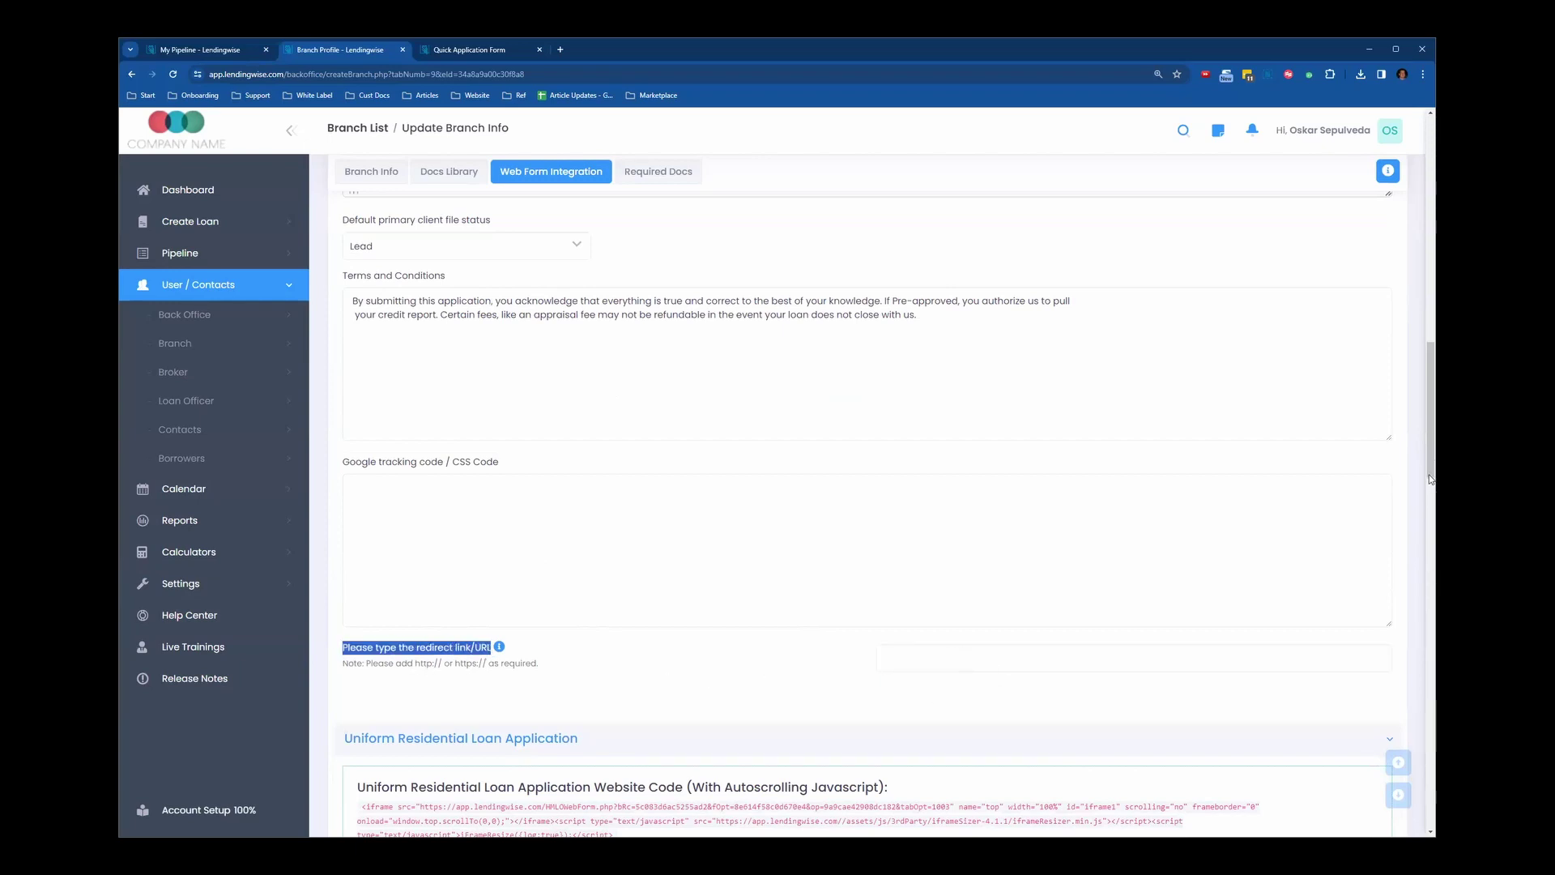
- Expand the Full Loan App section and set its default primary client file status to Application Started
{"action": "scroll", "coordinate": [1431, 475], "scroll_direction": "up", "scroll_amount": 15}
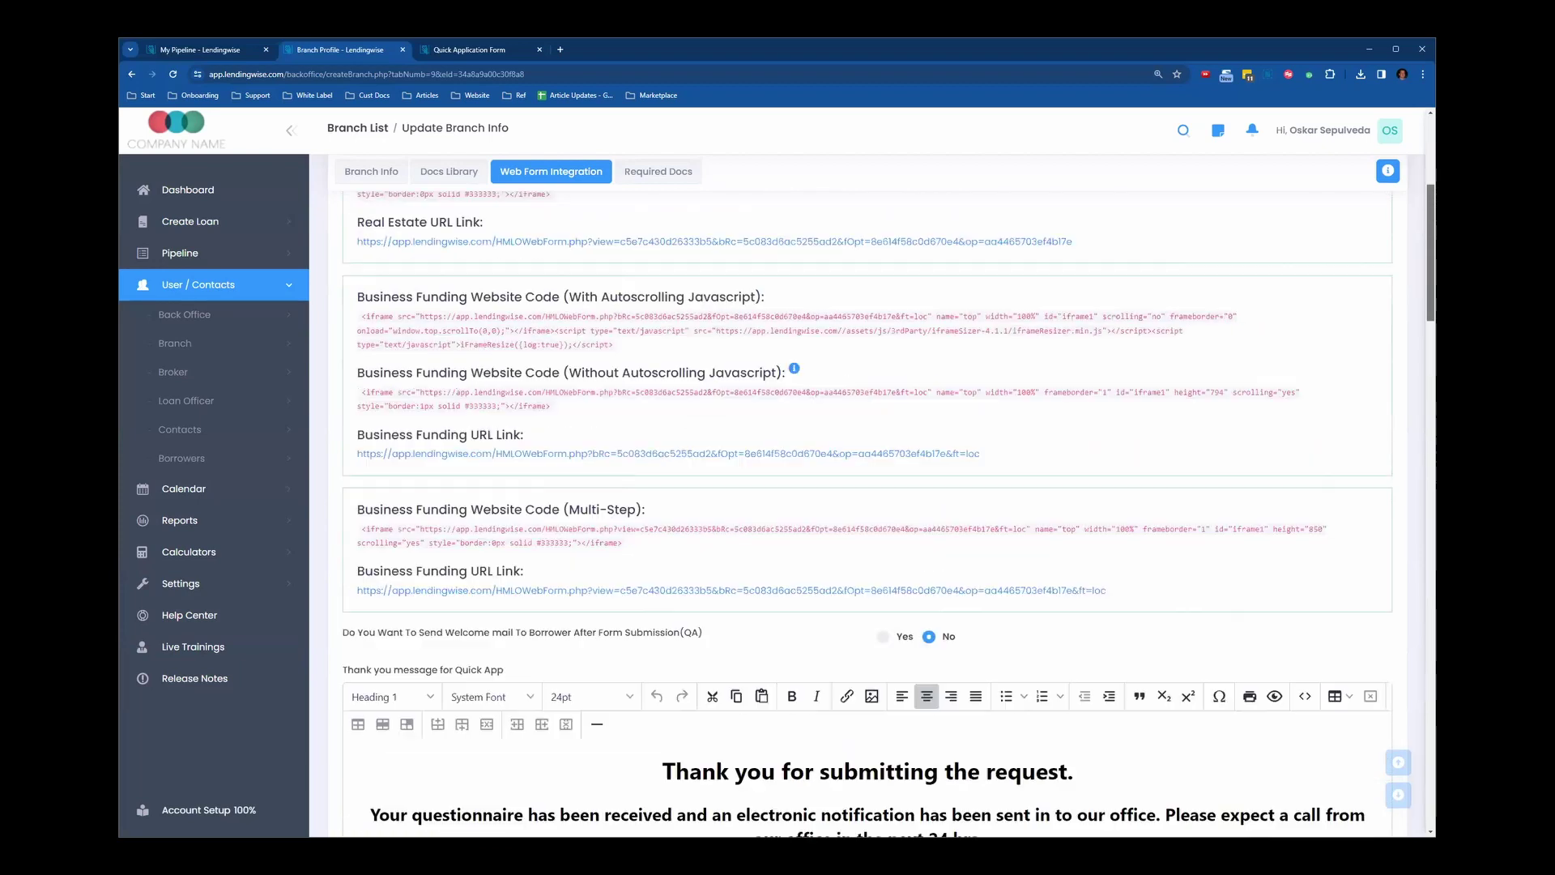
{"action": "left_click", "coordinate": [434, 272]}
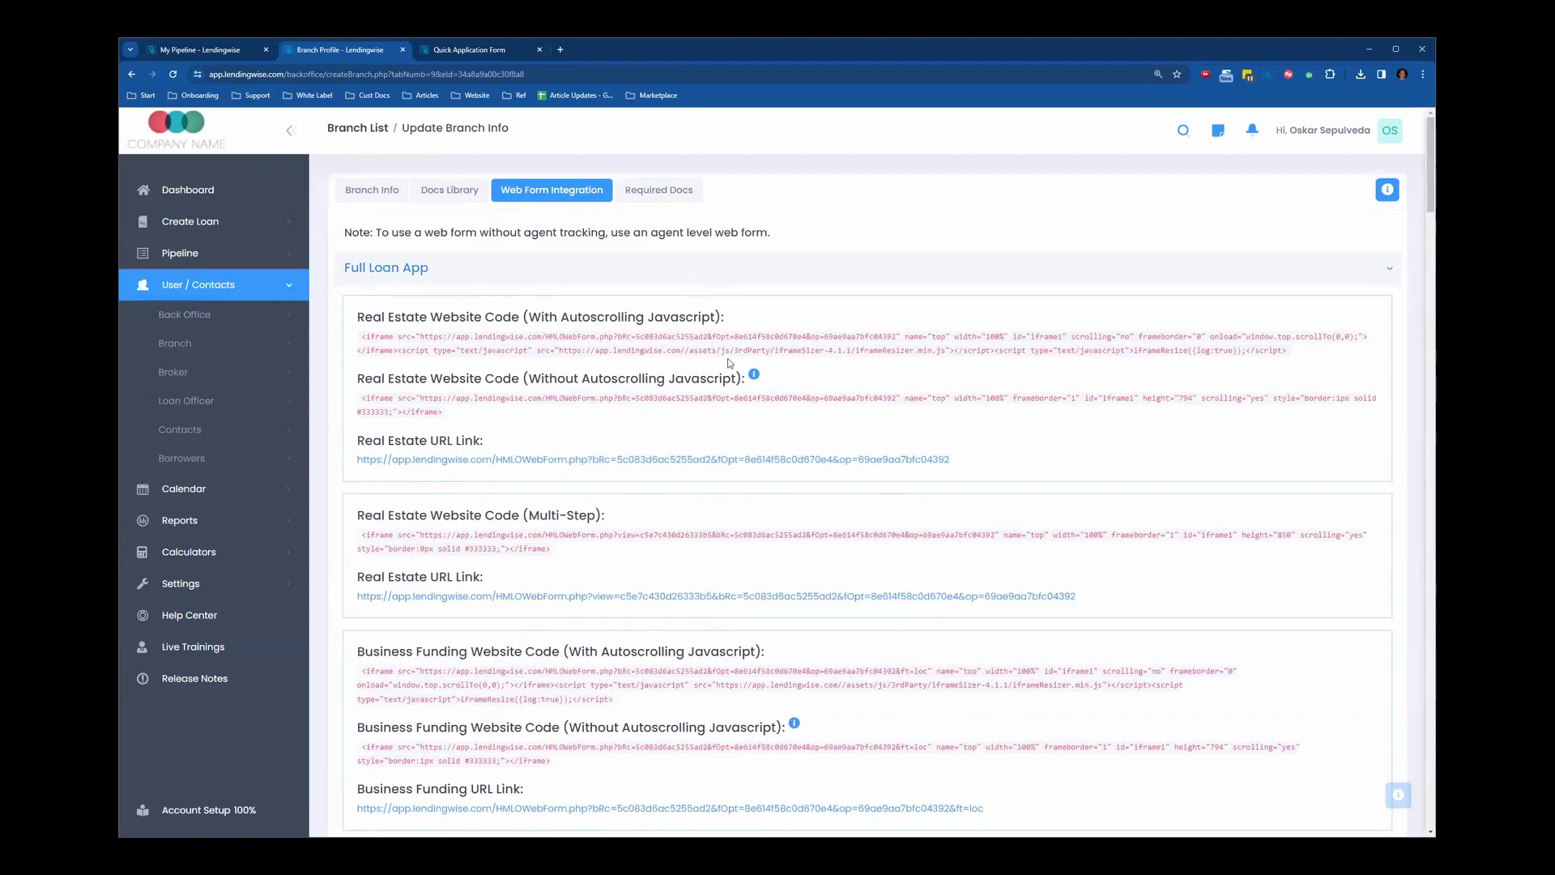
{"action": "scroll", "coordinate": [602, 474], "scroll_direction": "down", "scroll_amount": 5}
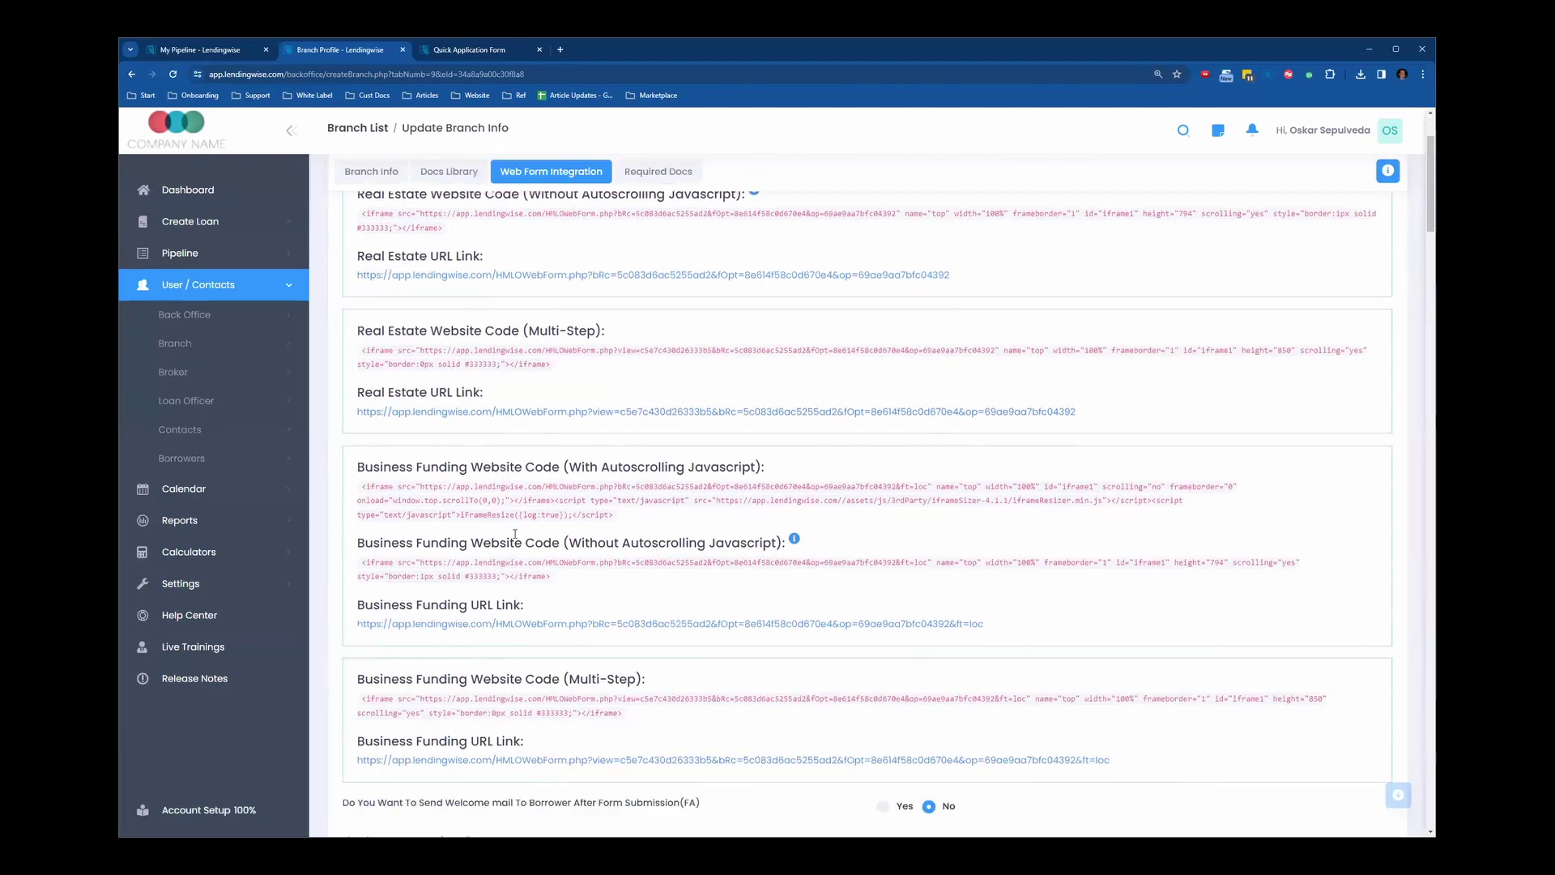
{"action": "scroll", "coordinate": [602, 475], "scroll_direction": "down", "scroll_amount": 4}
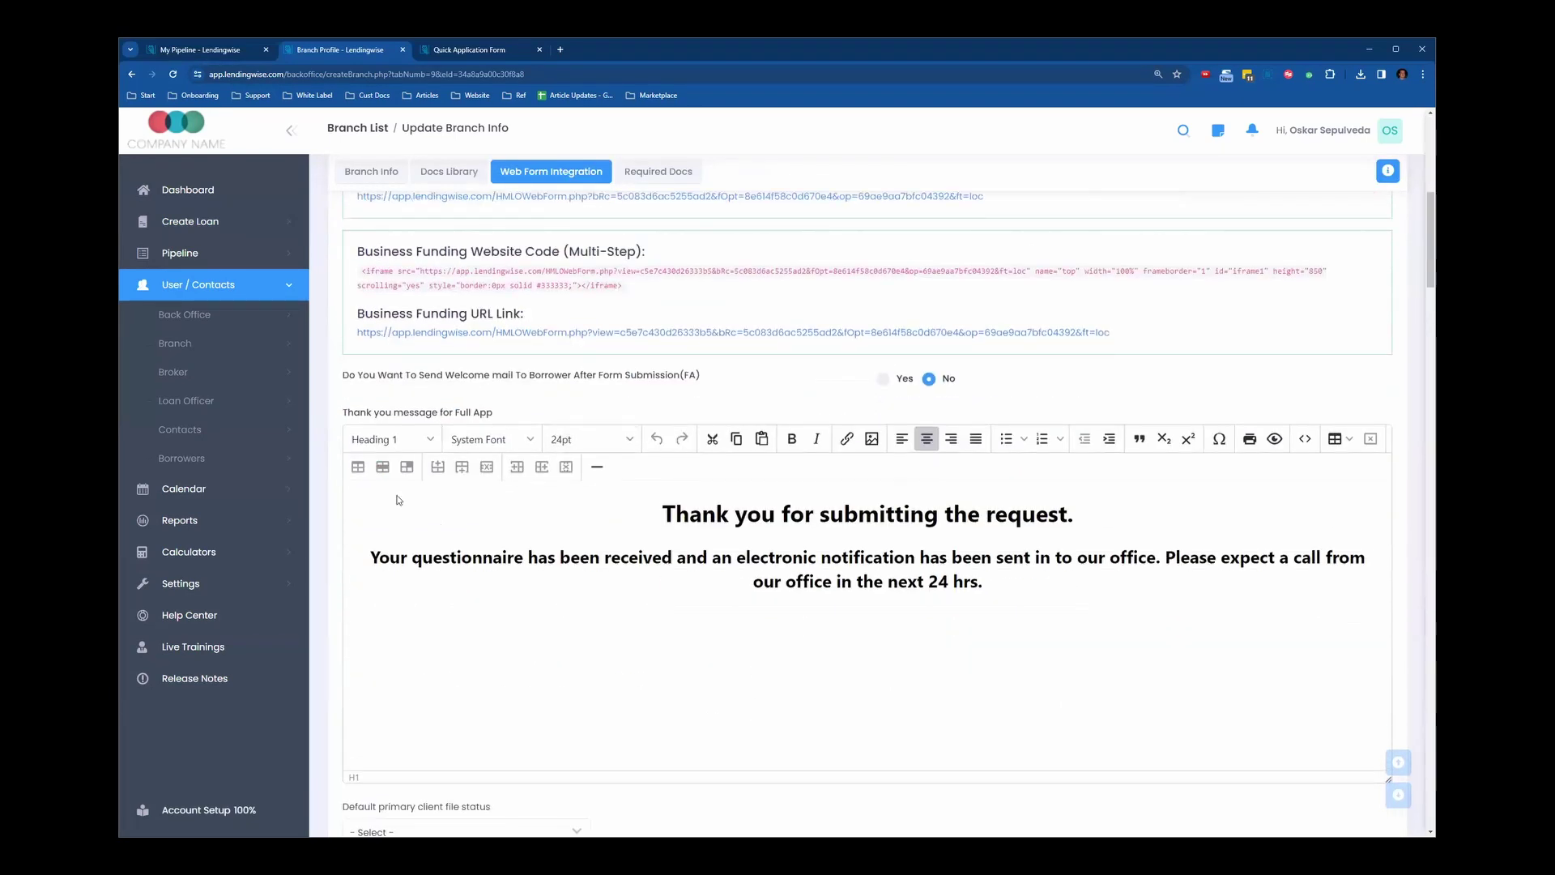
{"action": "scroll", "coordinate": [546, 473], "scroll_direction": "down", "scroll_amount": 2}
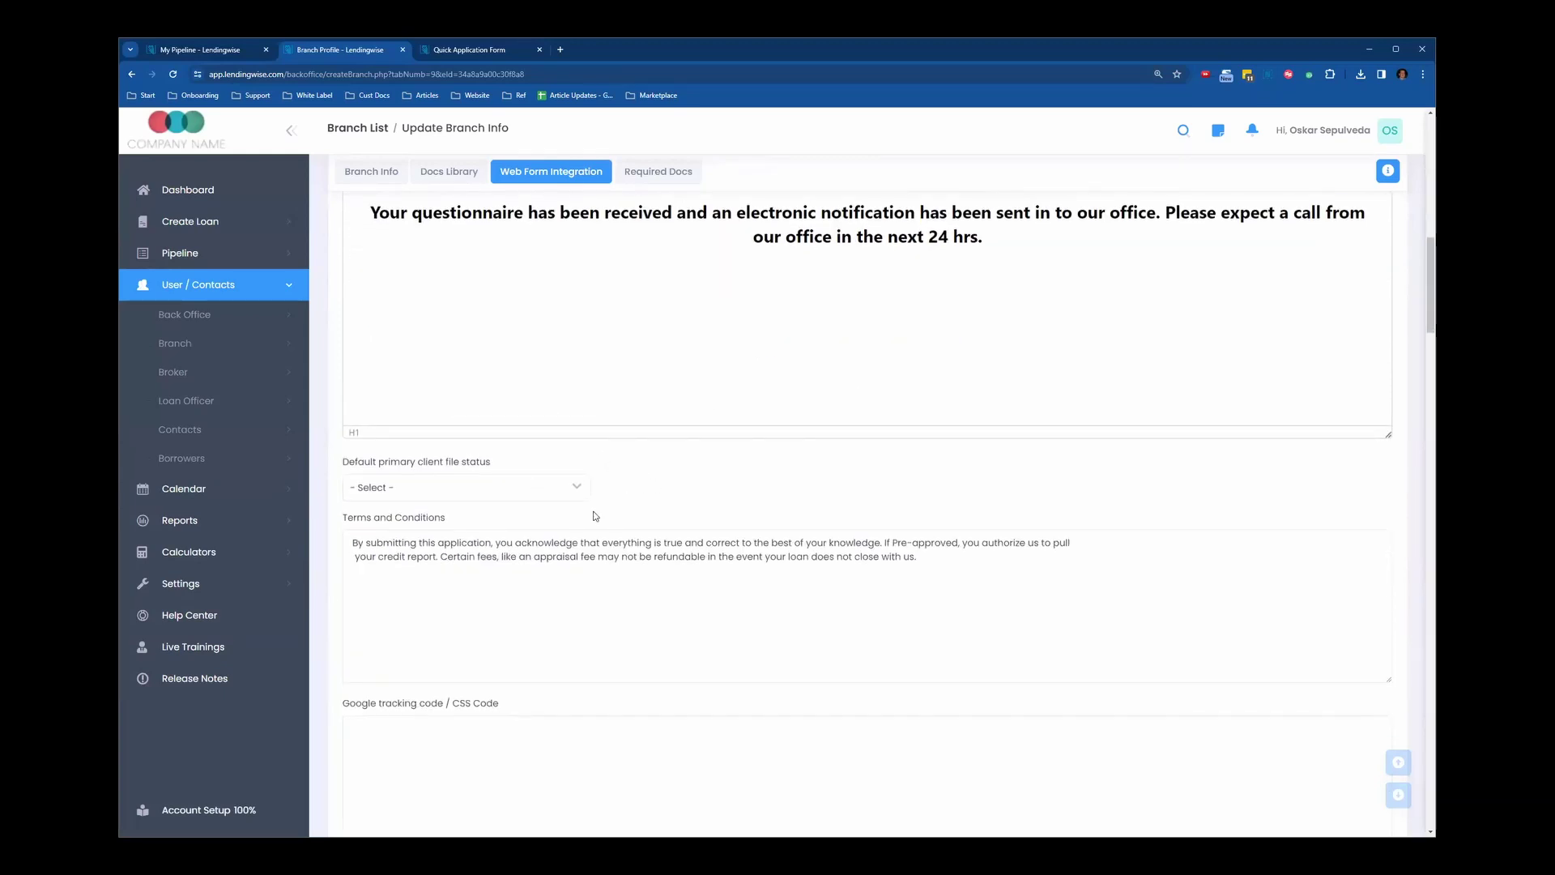
{"action": "left_click", "coordinate": [552, 489]}
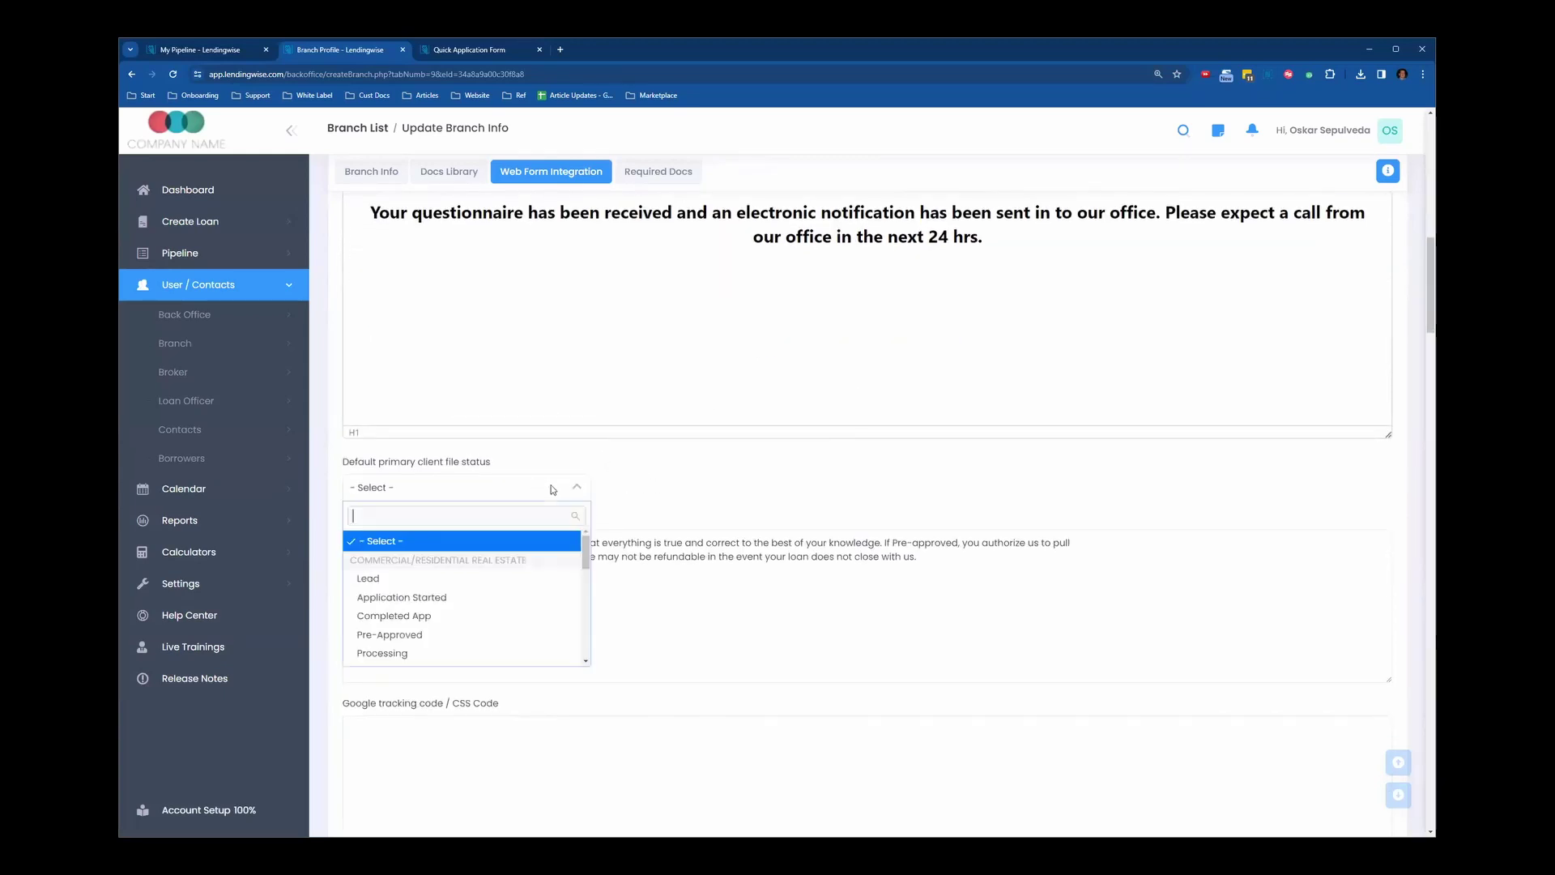
{"action": "left_click", "coordinate": [382, 602]}
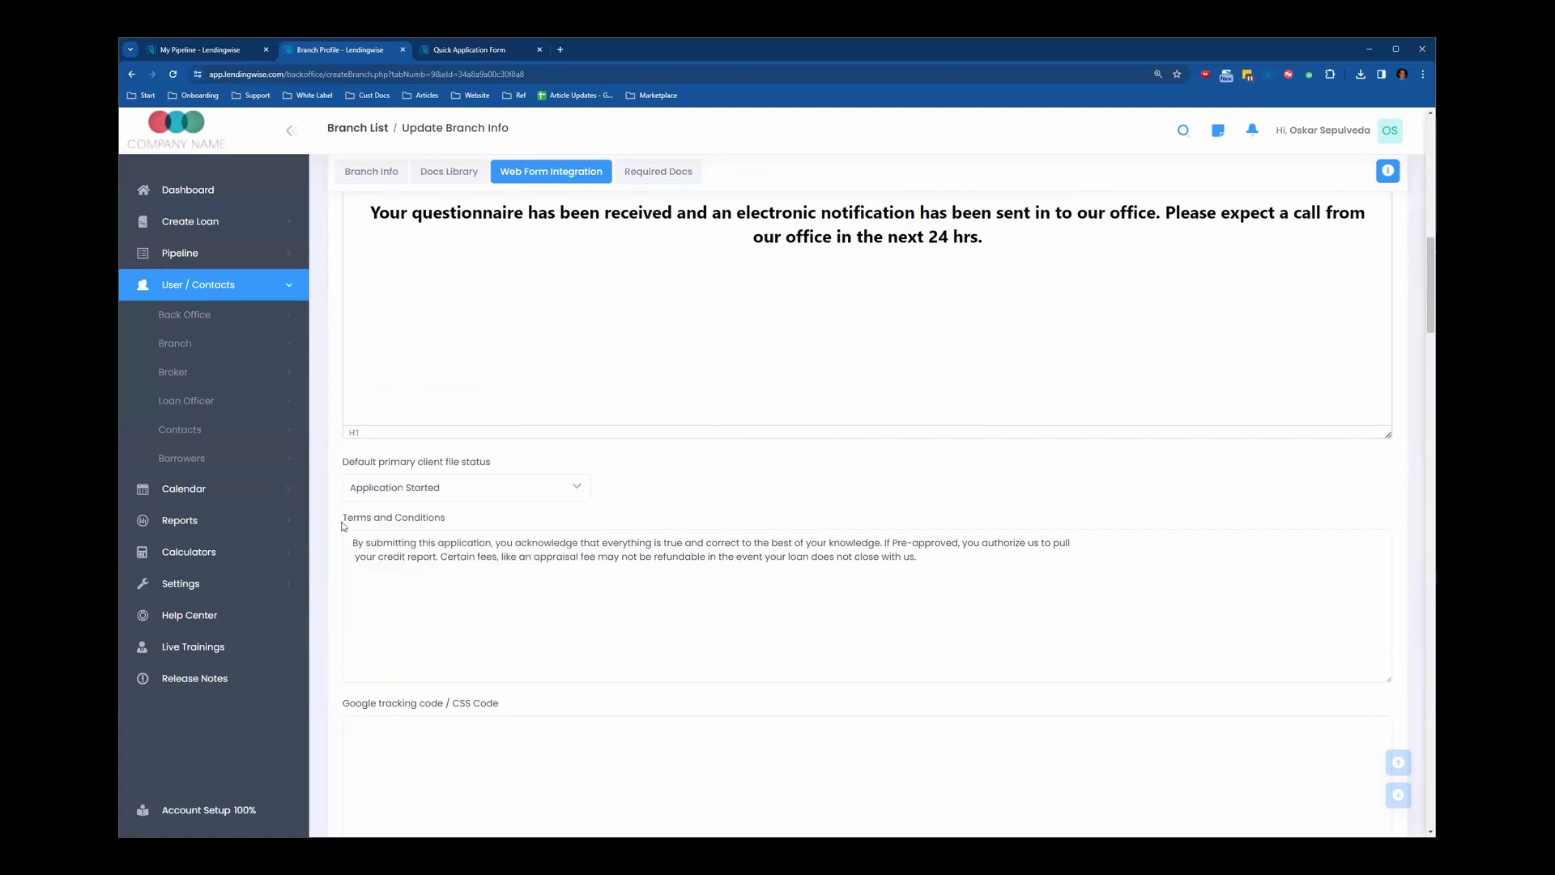
- Save the branch's web form integration settings
{"action": "mouse_move", "coordinate": [1429, 247]}
{"action": "left_mouse_down"}
{"action": "mouse_move", "coordinate": [1429, 328]}
{"action": "mouse_move", "coordinate": [1429, 251]}
{"action": "left_mouse_up"}
{"action": "scroll", "coordinate": [1413, 581], "scroll_direction": "down", "scroll_amount": 12}
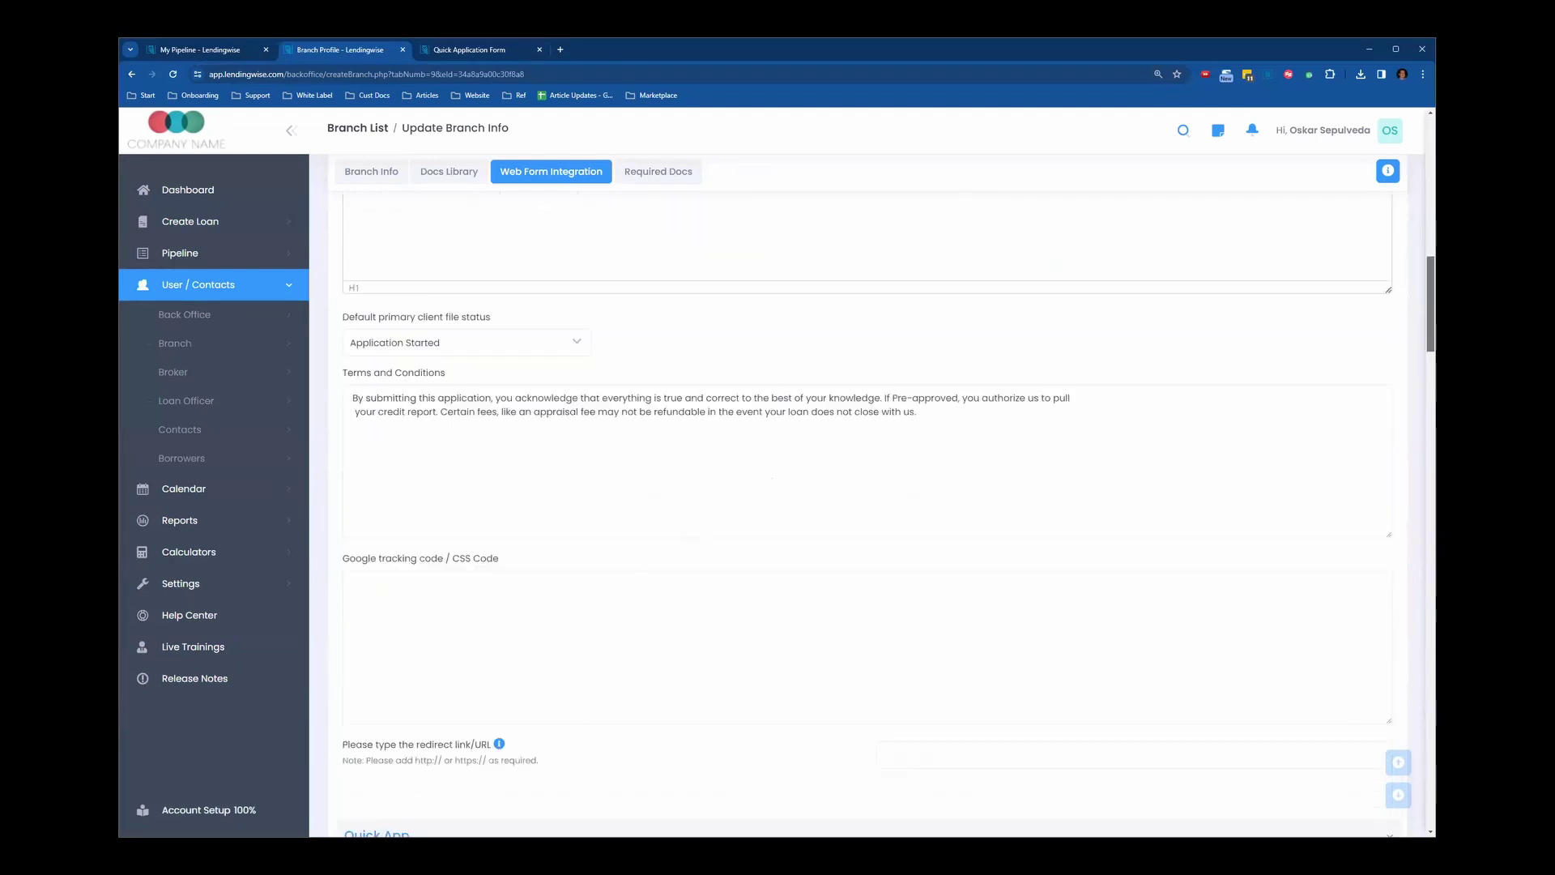
{"action": "scroll", "coordinate": [1413, 581], "scroll_direction": "down", "scroll_amount": 20}
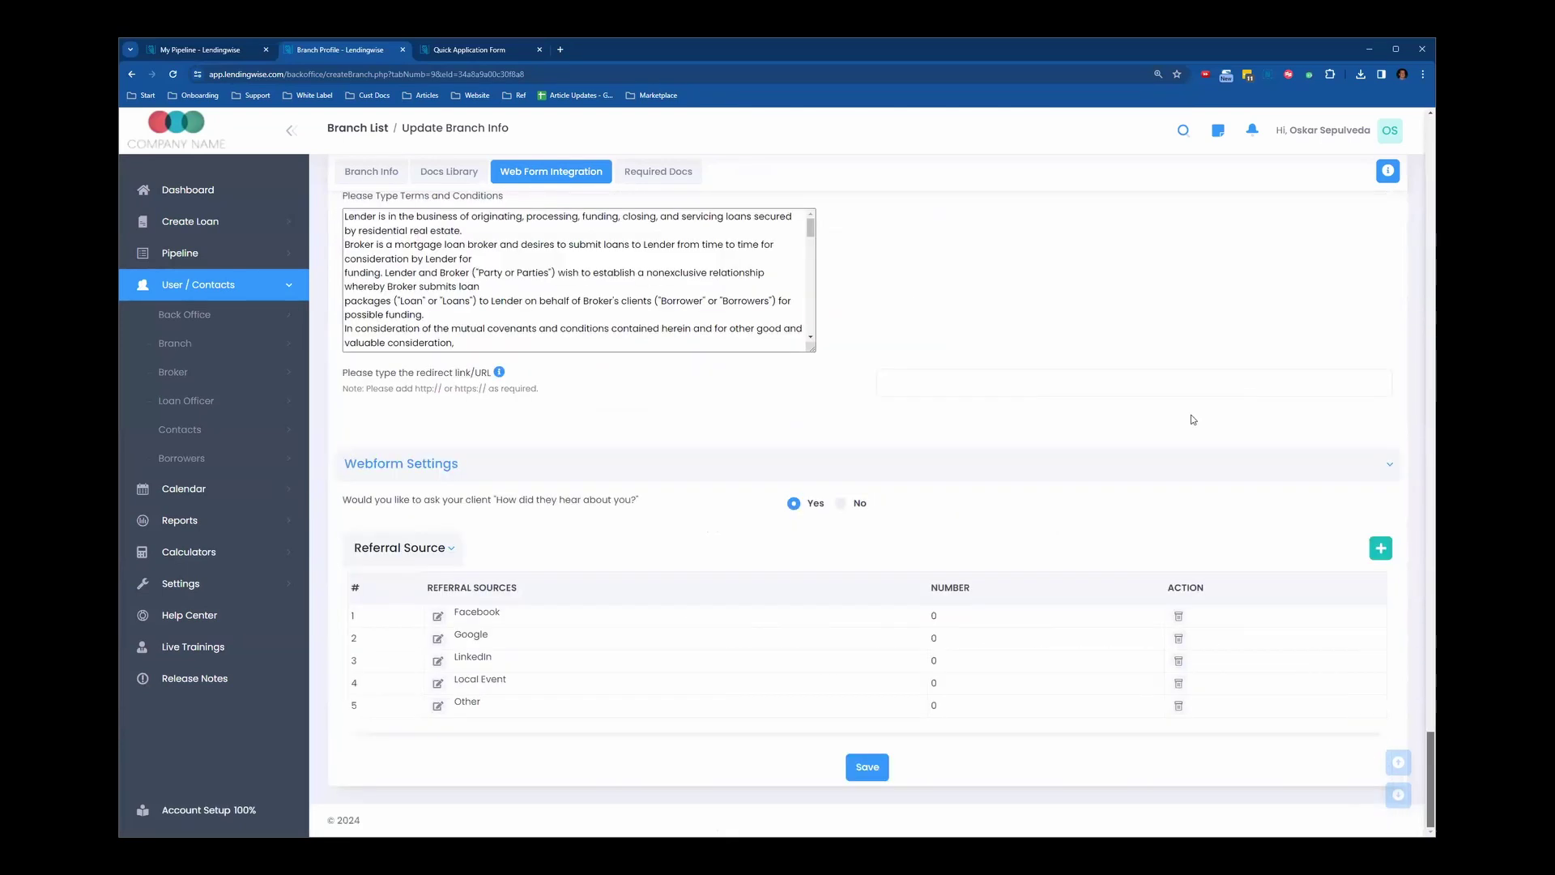
{"action": "left_click", "coordinate": [867, 766]}
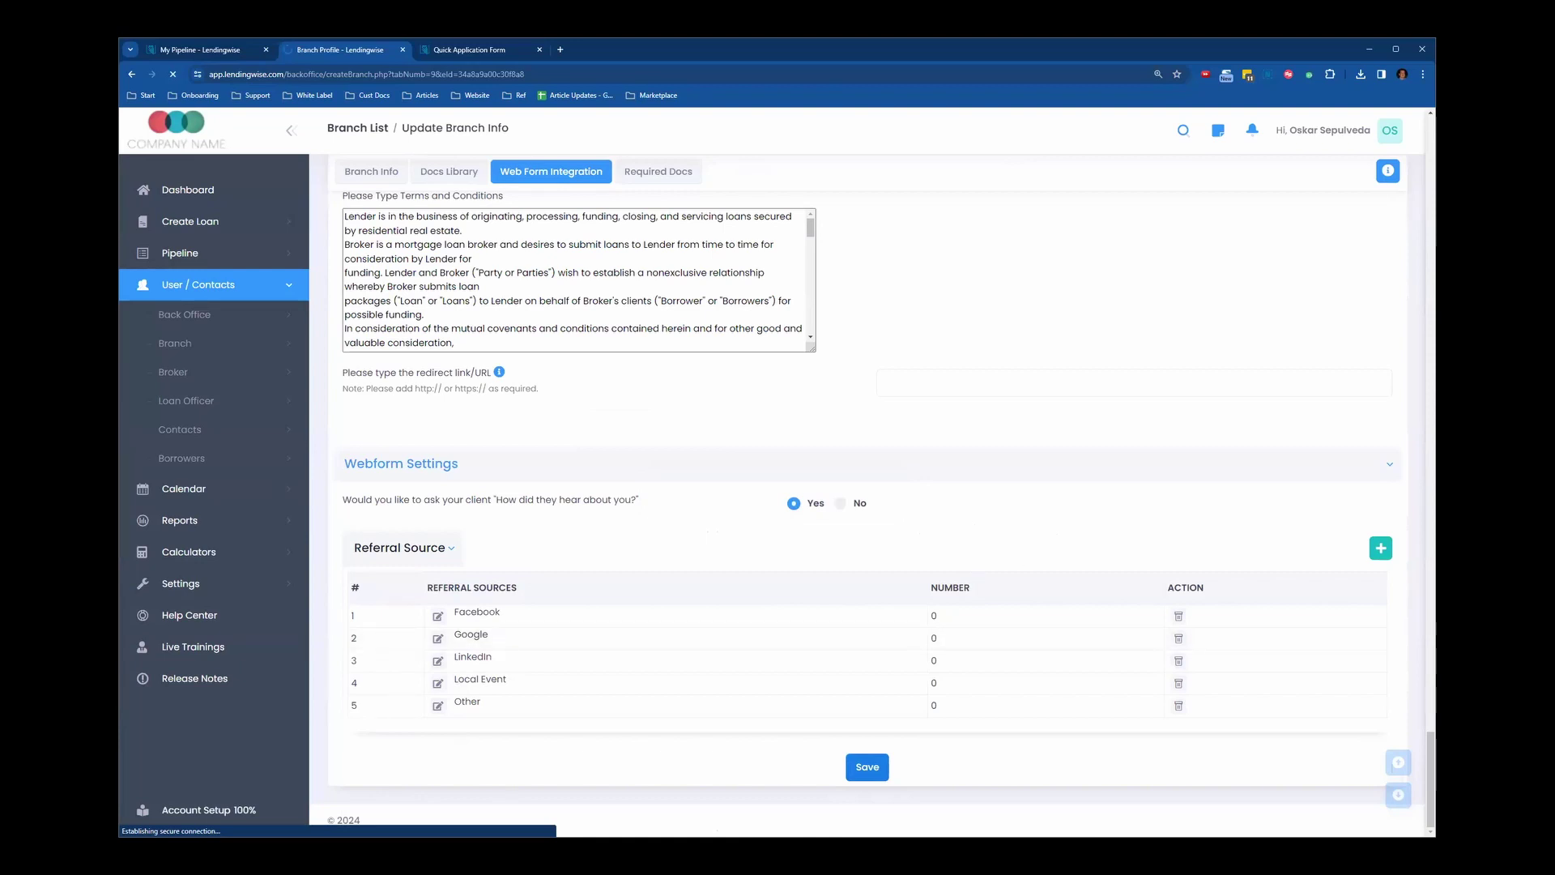
- Find the Broker Registration section and highlight its registration URL link
{"action": "scroll", "coordinate": [706, 467], "scroll_direction": "down", "scroll_amount": 15}
{"action": "scroll", "coordinate": [706, 466], "scroll_direction": "down", "scroll_amount": 20}
{"action": "scroll", "coordinate": [704, 456], "scroll_direction": "down", "scroll_amount": 15}
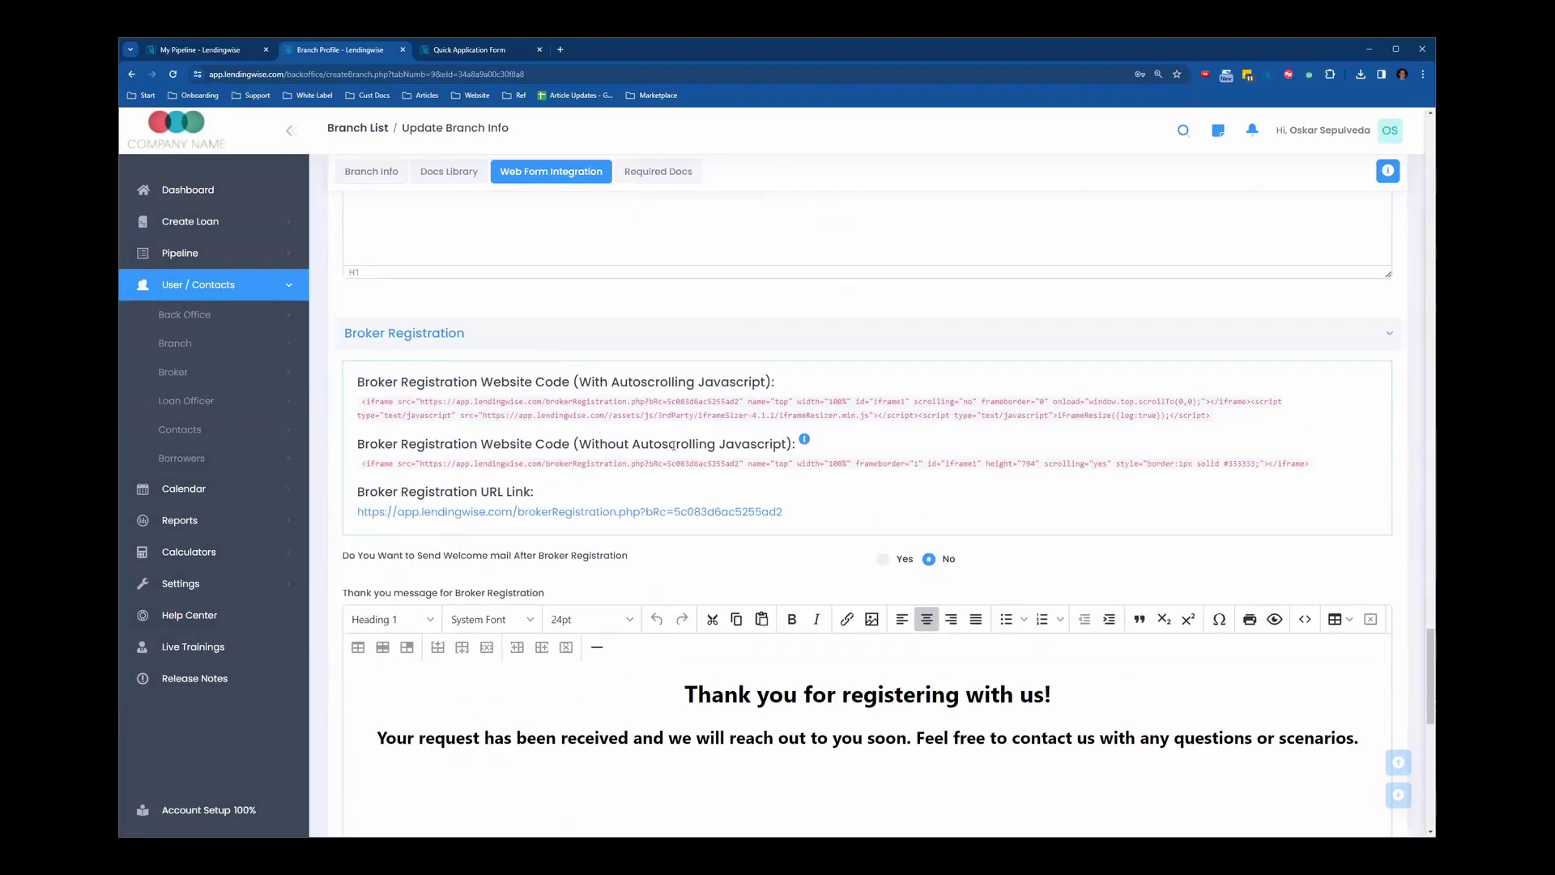
{"action": "scroll", "coordinate": [673, 445], "scroll_direction": "down", "scroll_amount": 2}
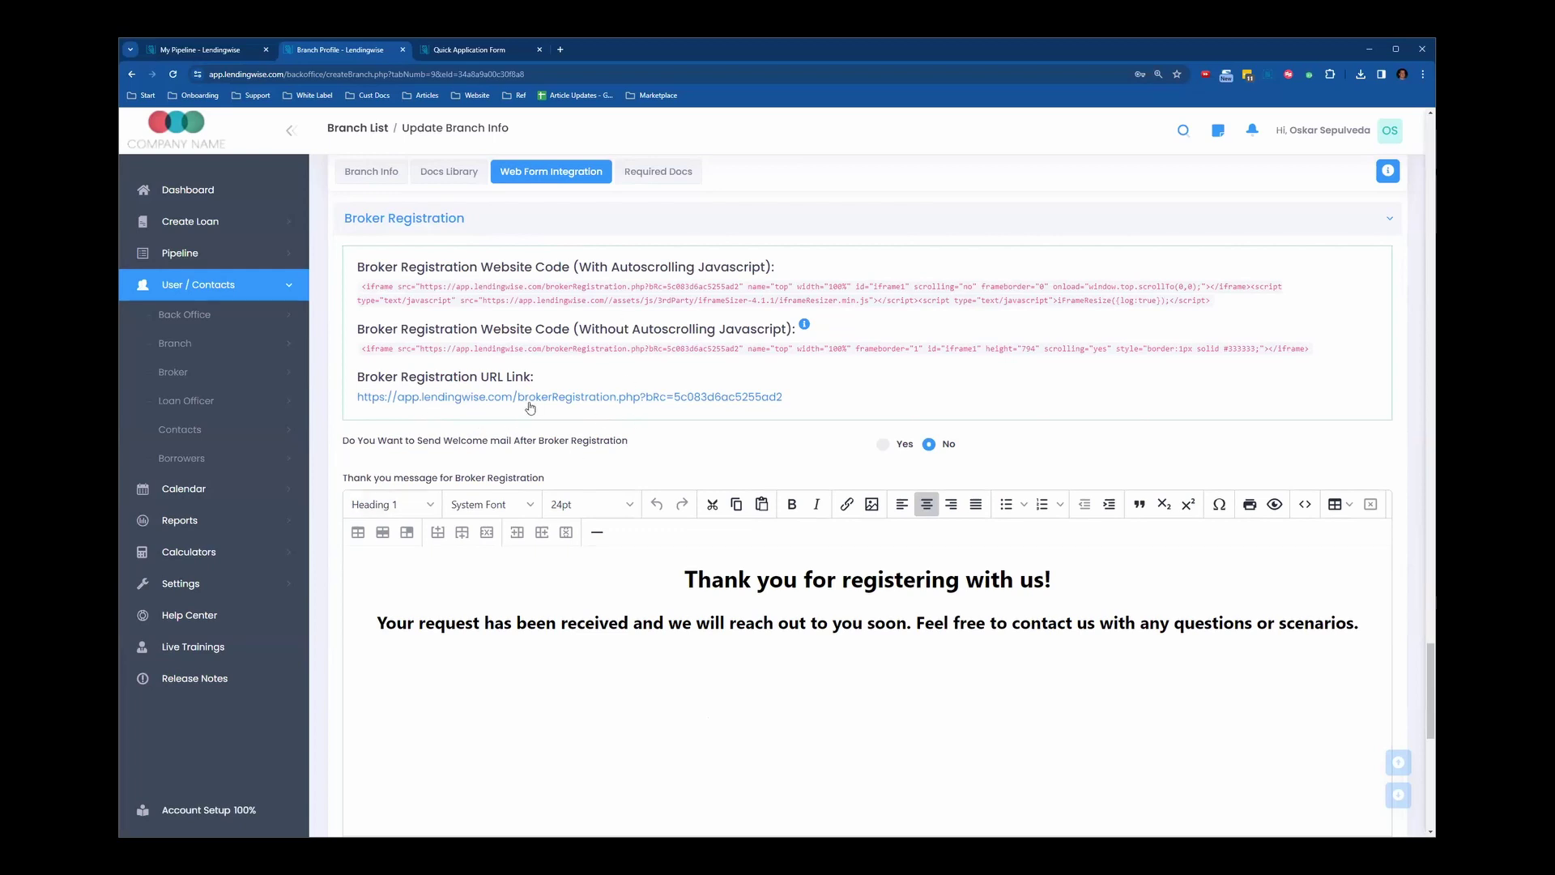
{"action": "left_click_drag", "start_coordinate": [359, 398], "coordinate": [784, 398]}
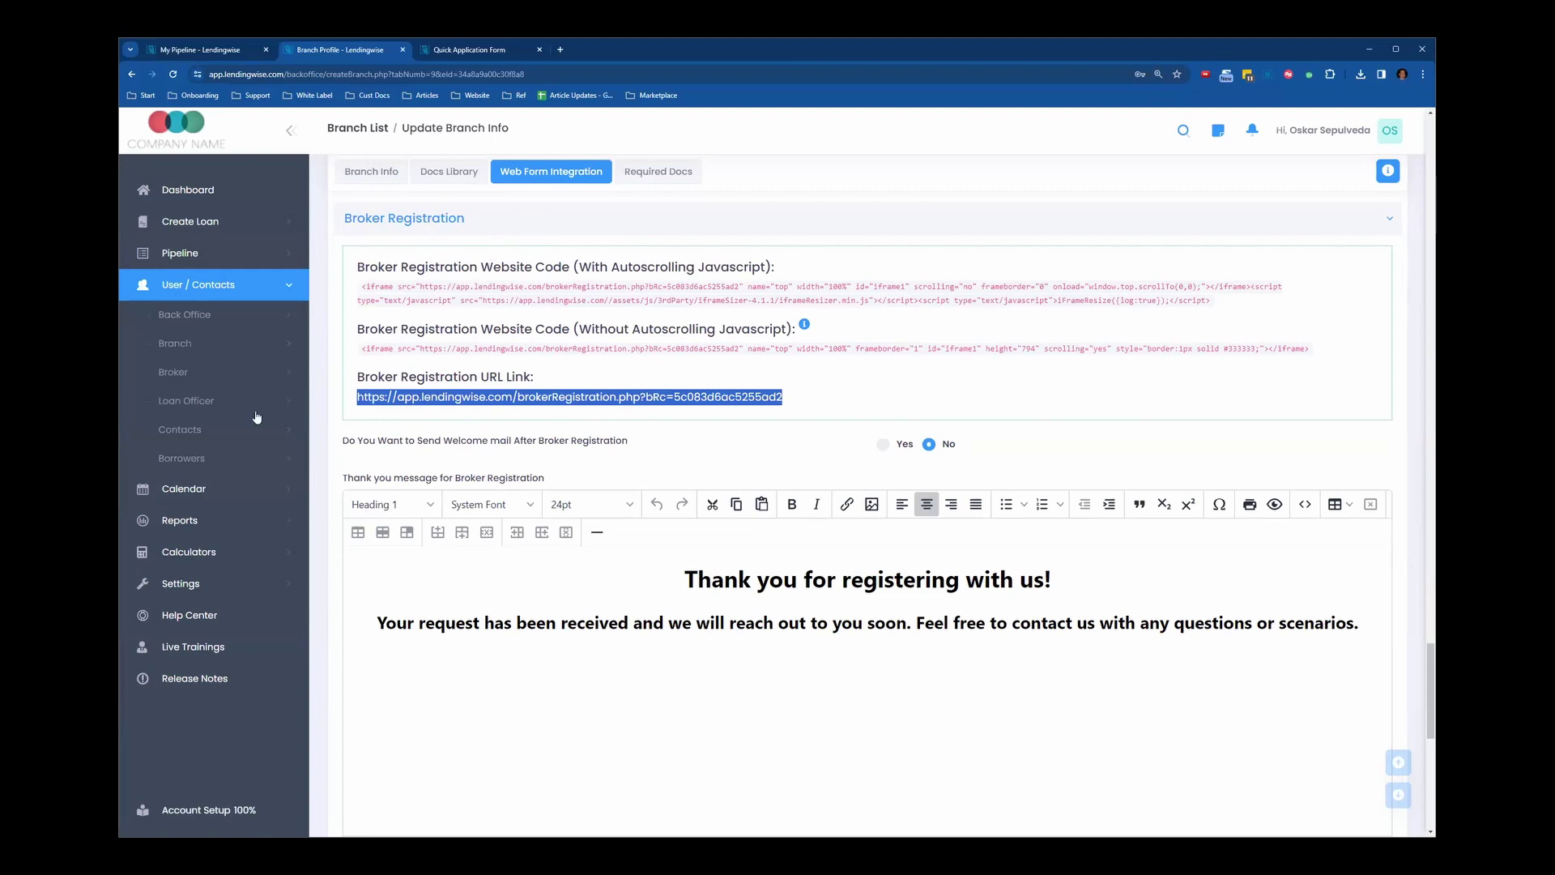
- Open the broker registration form from its URL link and examine its broker info, primary contact, file upload and terms sections
{"action": "left_click", "coordinate": [612, 398]}
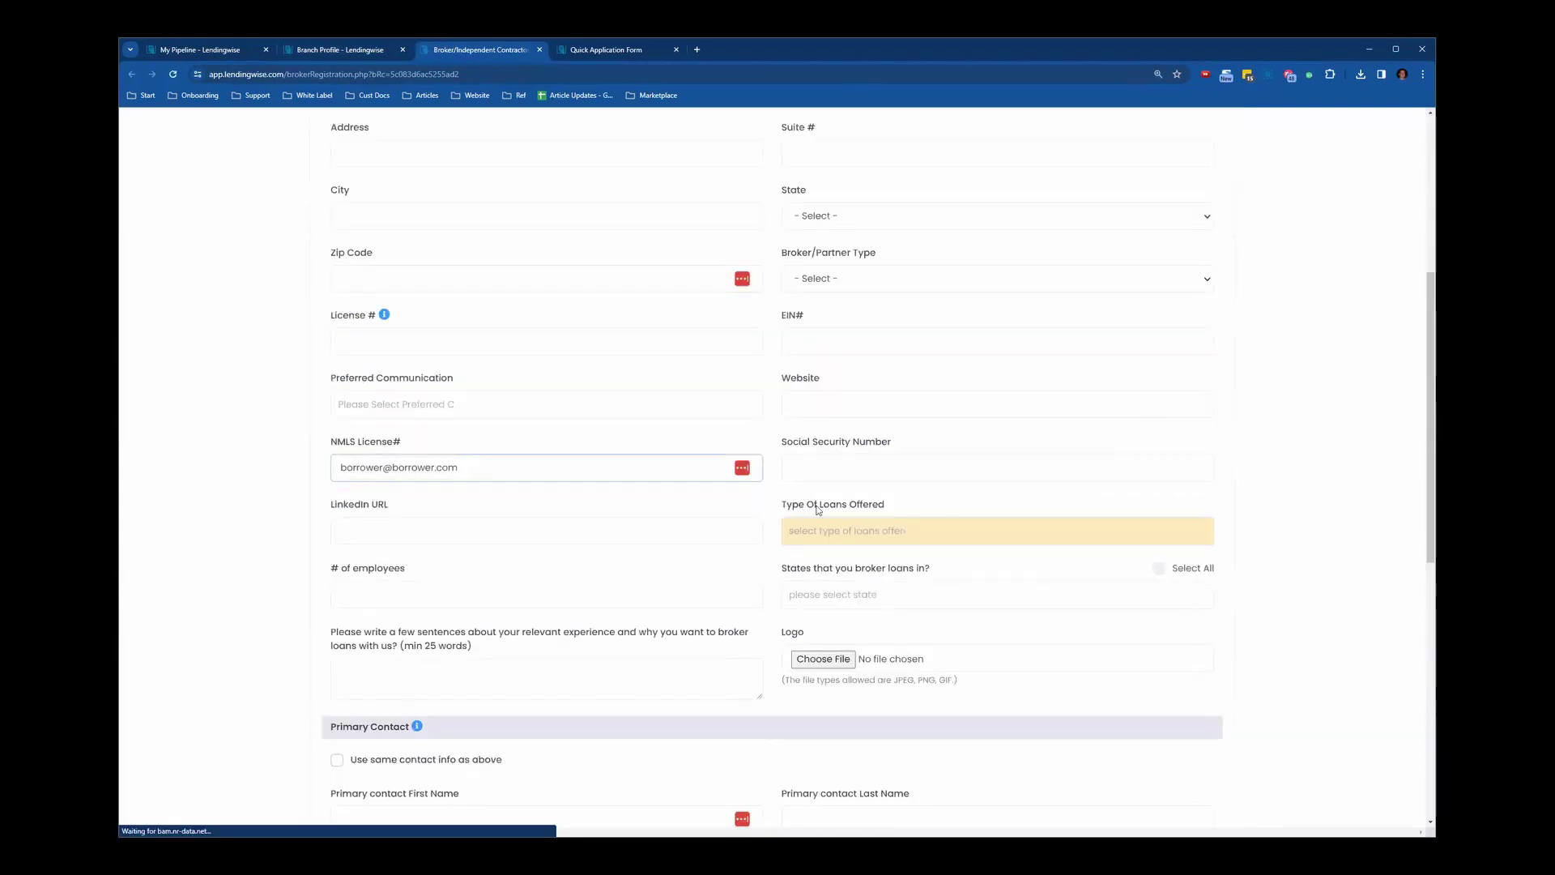
{"action": "scroll", "coordinate": [771, 476], "scroll_direction": "up", "scroll_amount": 5}
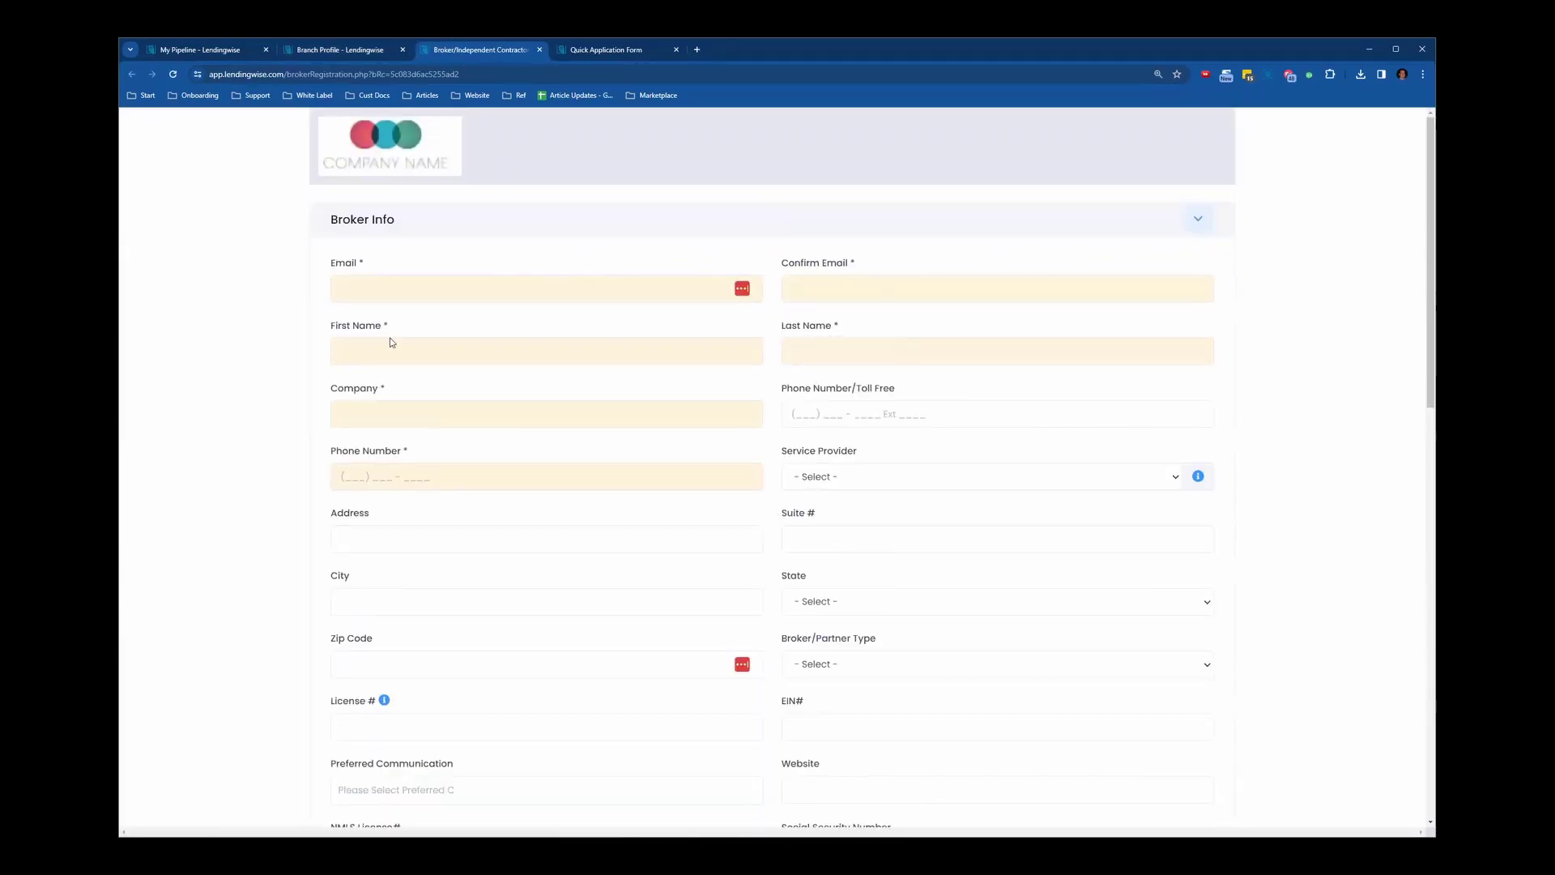
{"action": "scroll", "coordinate": [601, 434], "scroll_direction": "down", "scroll_amount": 10}
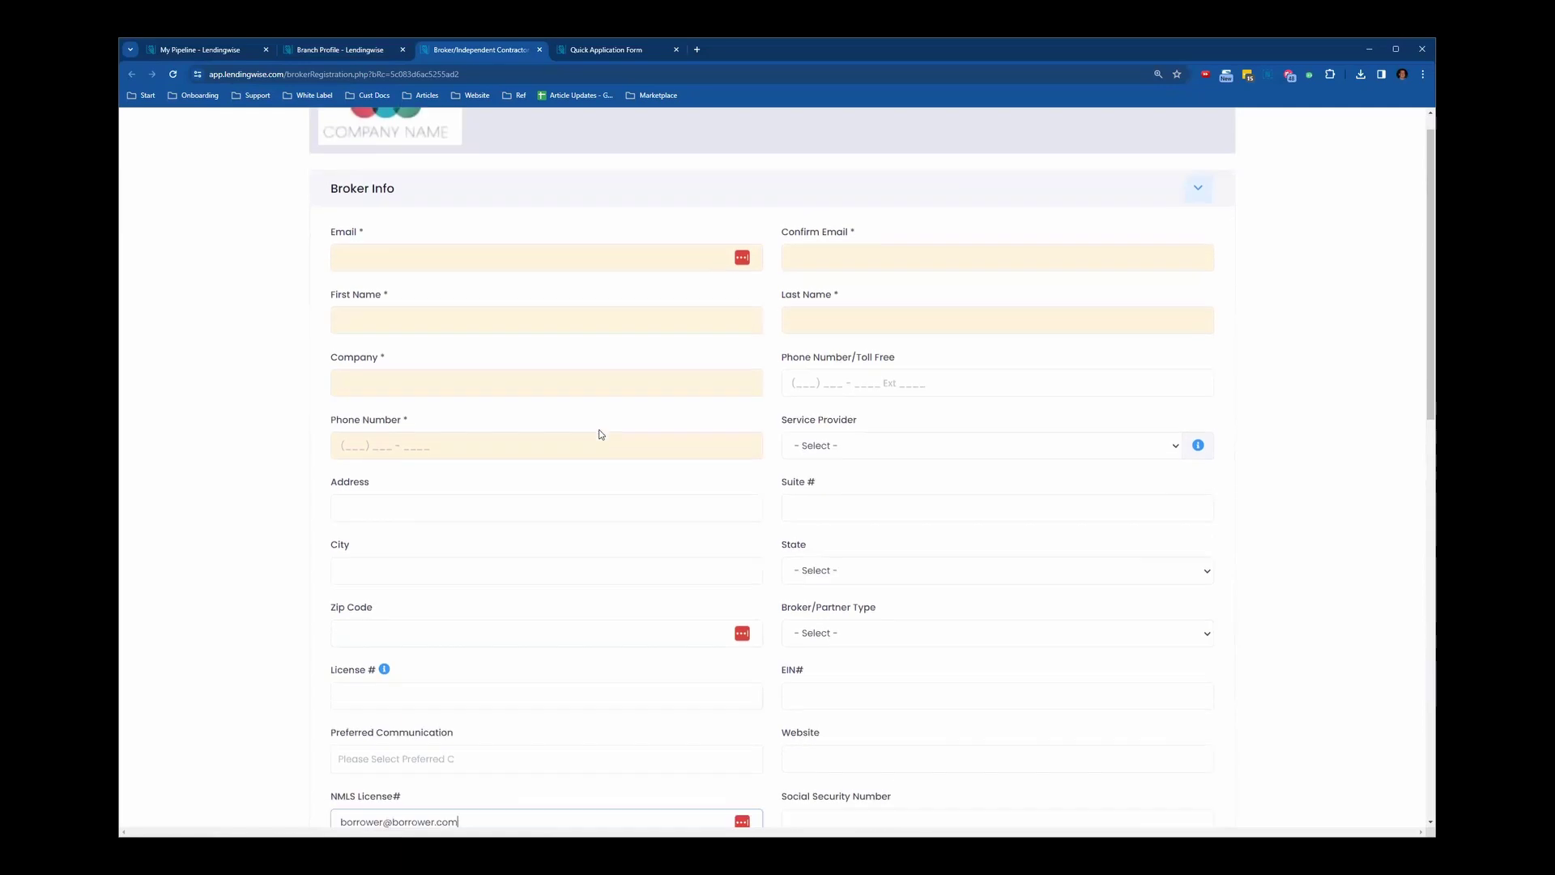
{"action": "scroll", "coordinate": [604, 449], "scroll_direction": "down", "scroll_amount": 3}
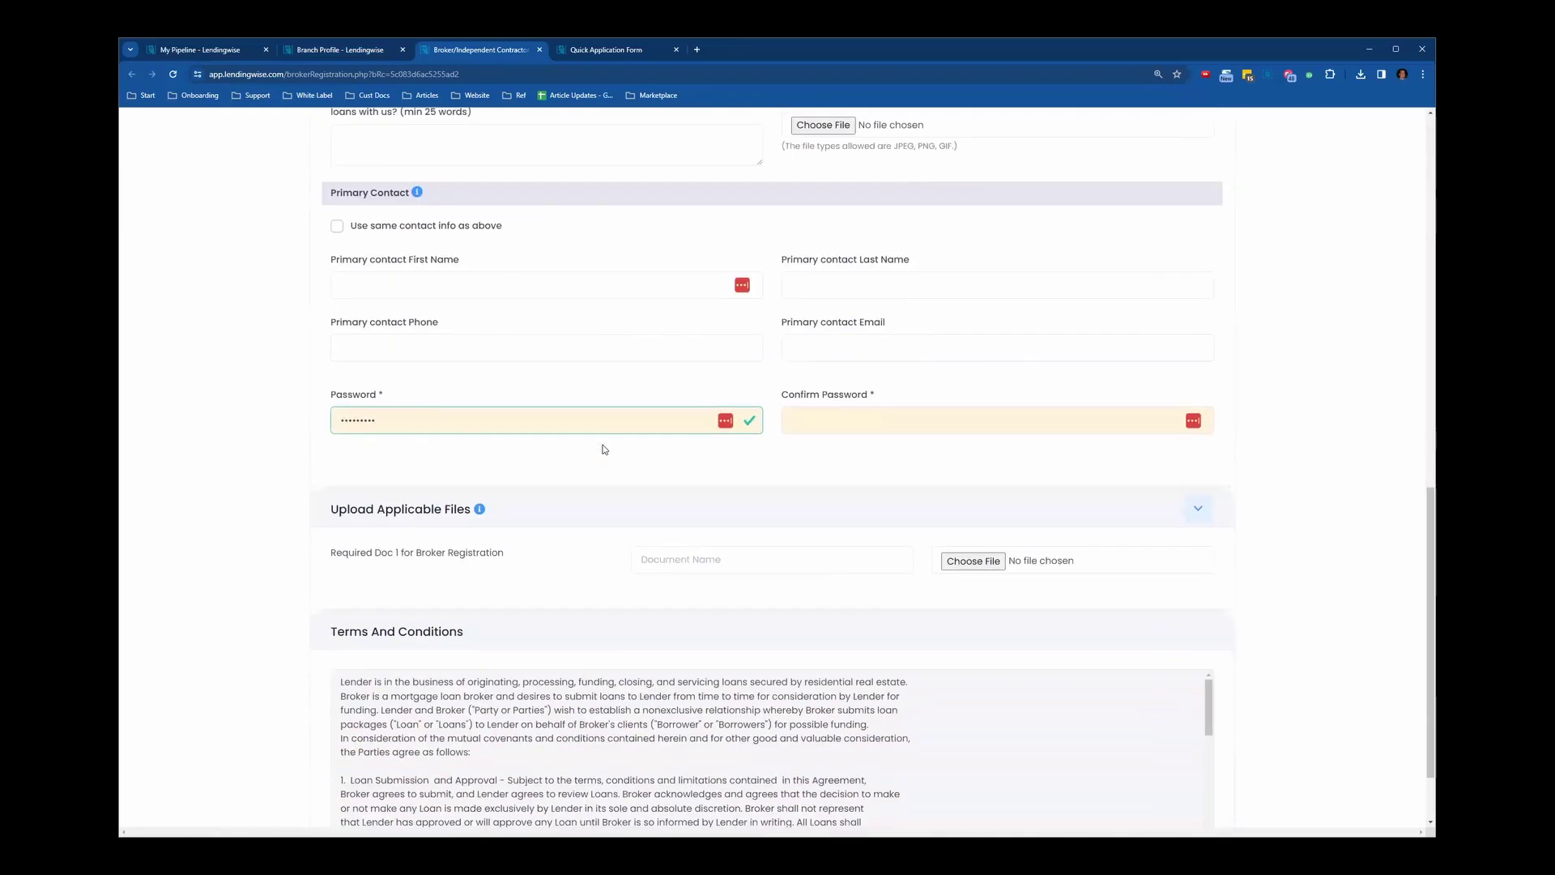
- Review the broker registration form from its required broker fields down to the document upload and the terms and conditions text
{"action": "left_click_drag", "start_coordinate": [1432, 654], "coordinate": [1427, 269]}
{"action": "right_click", "coordinate": [1427, 269]}
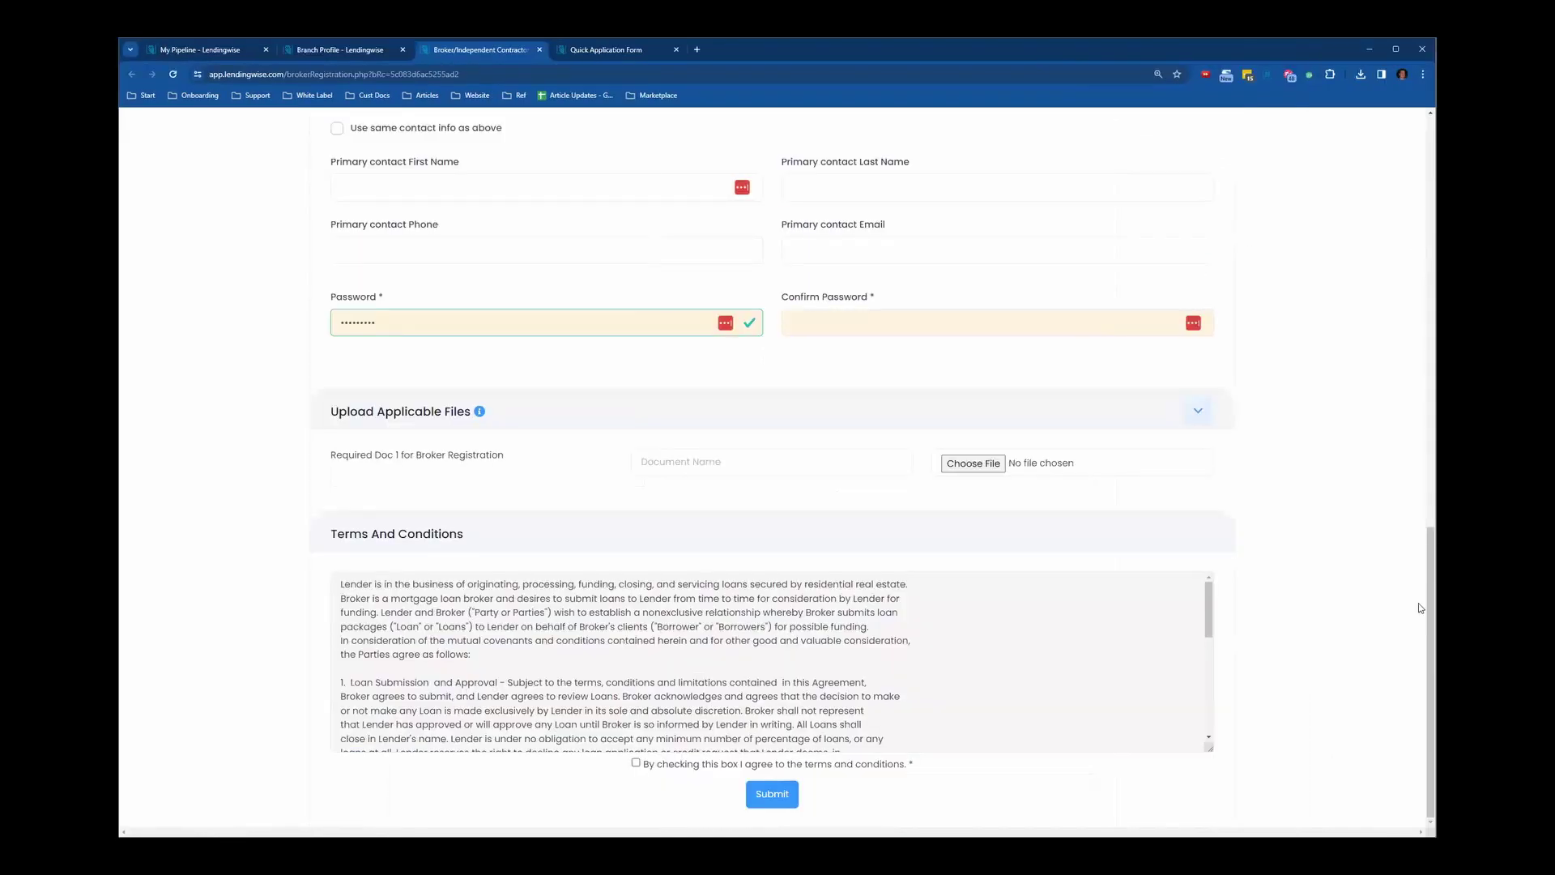
{"action": "scroll", "coordinate": [574, 583], "scroll_direction": "up", "scroll_amount": 15}
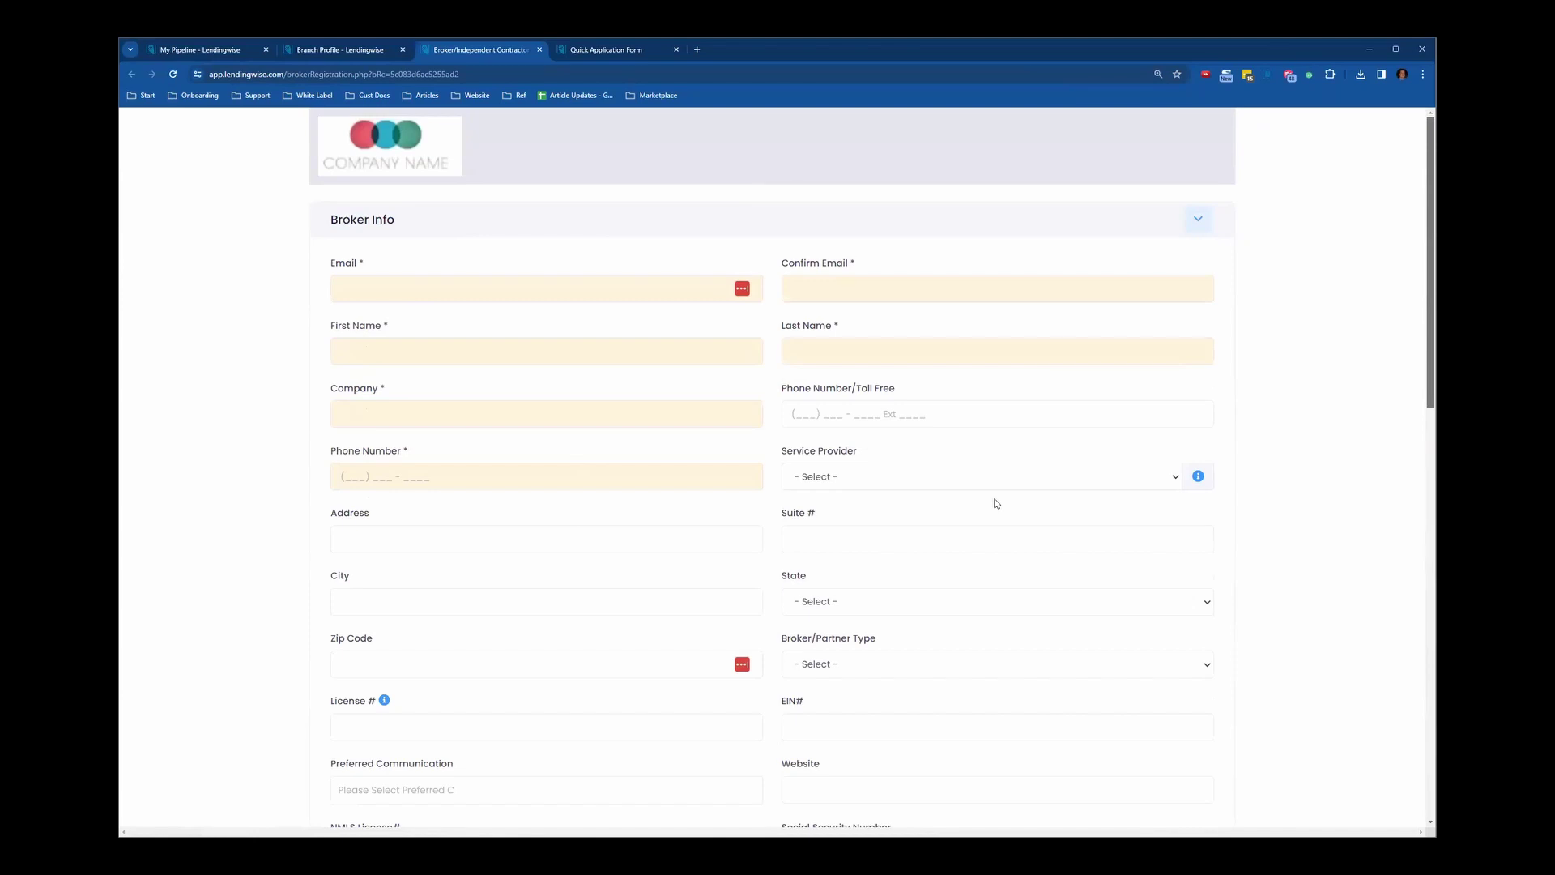
{"action": "scroll", "coordinate": [440, 341], "scroll_direction": "down", "scroll_amount": 10}
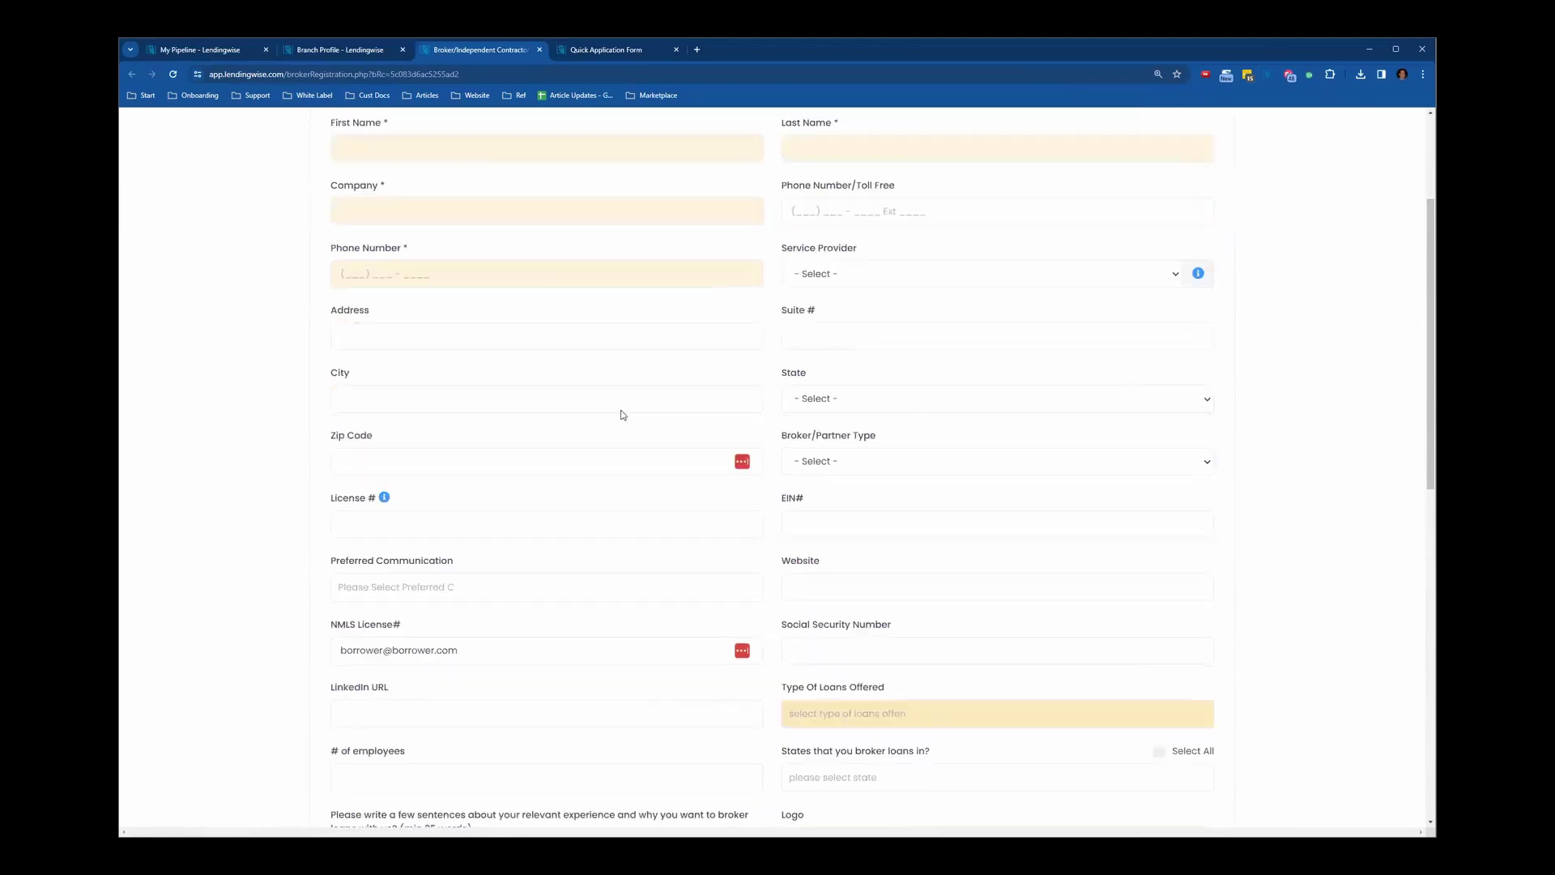
{"action": "scroll", "coordinate": [611, 559], "scroll_direction": "down", "scroll_amount": 2}
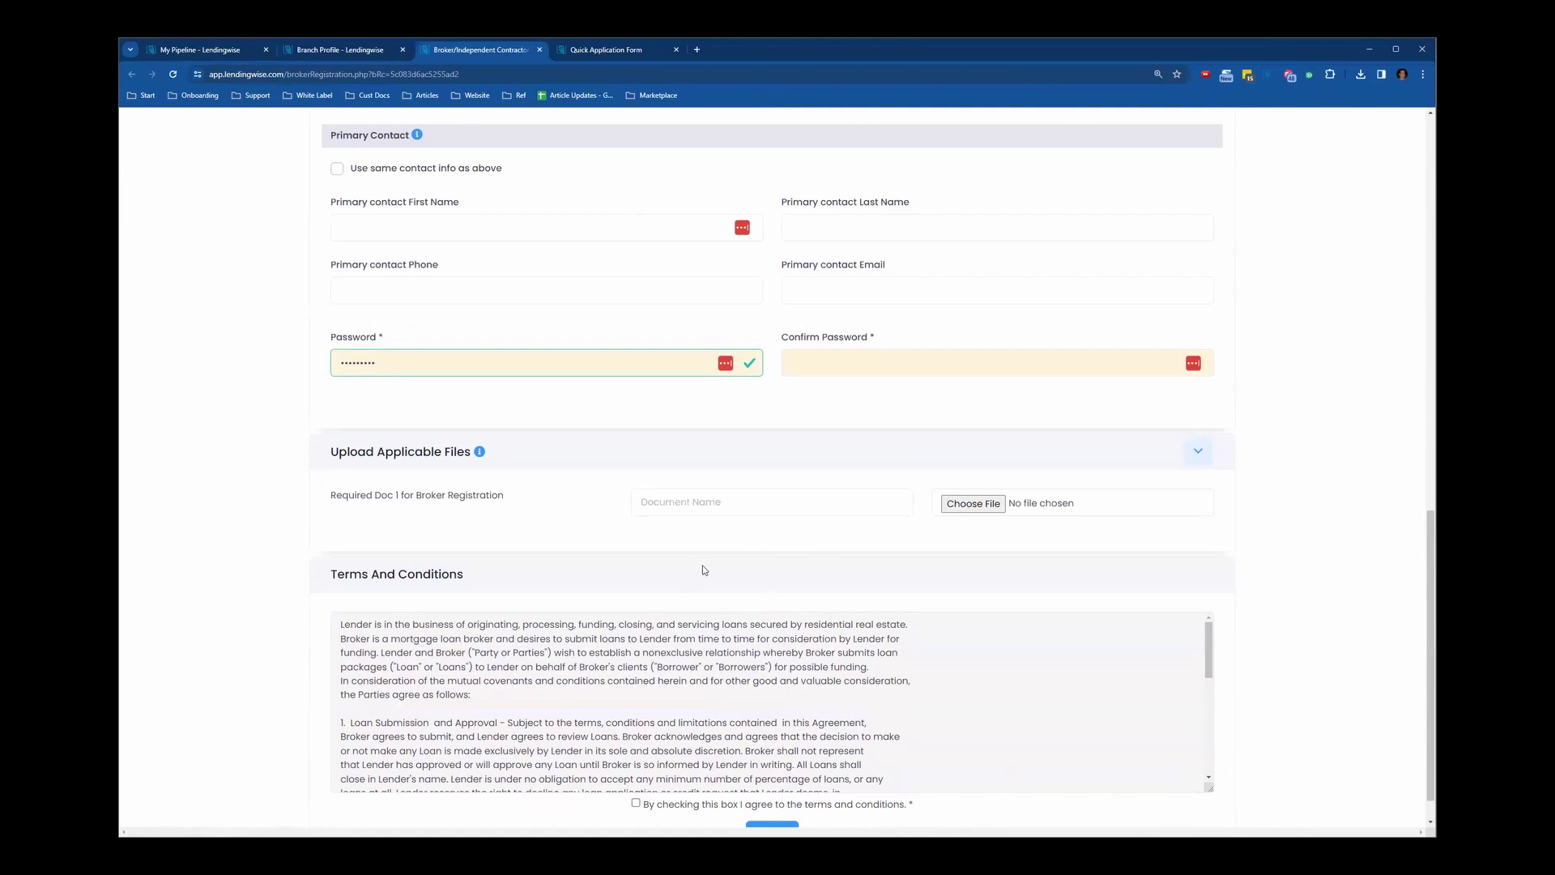
{"action": "scroll", "coordinate": [696, 567], "scroll_direction": "down", "scroll_amount": 1}
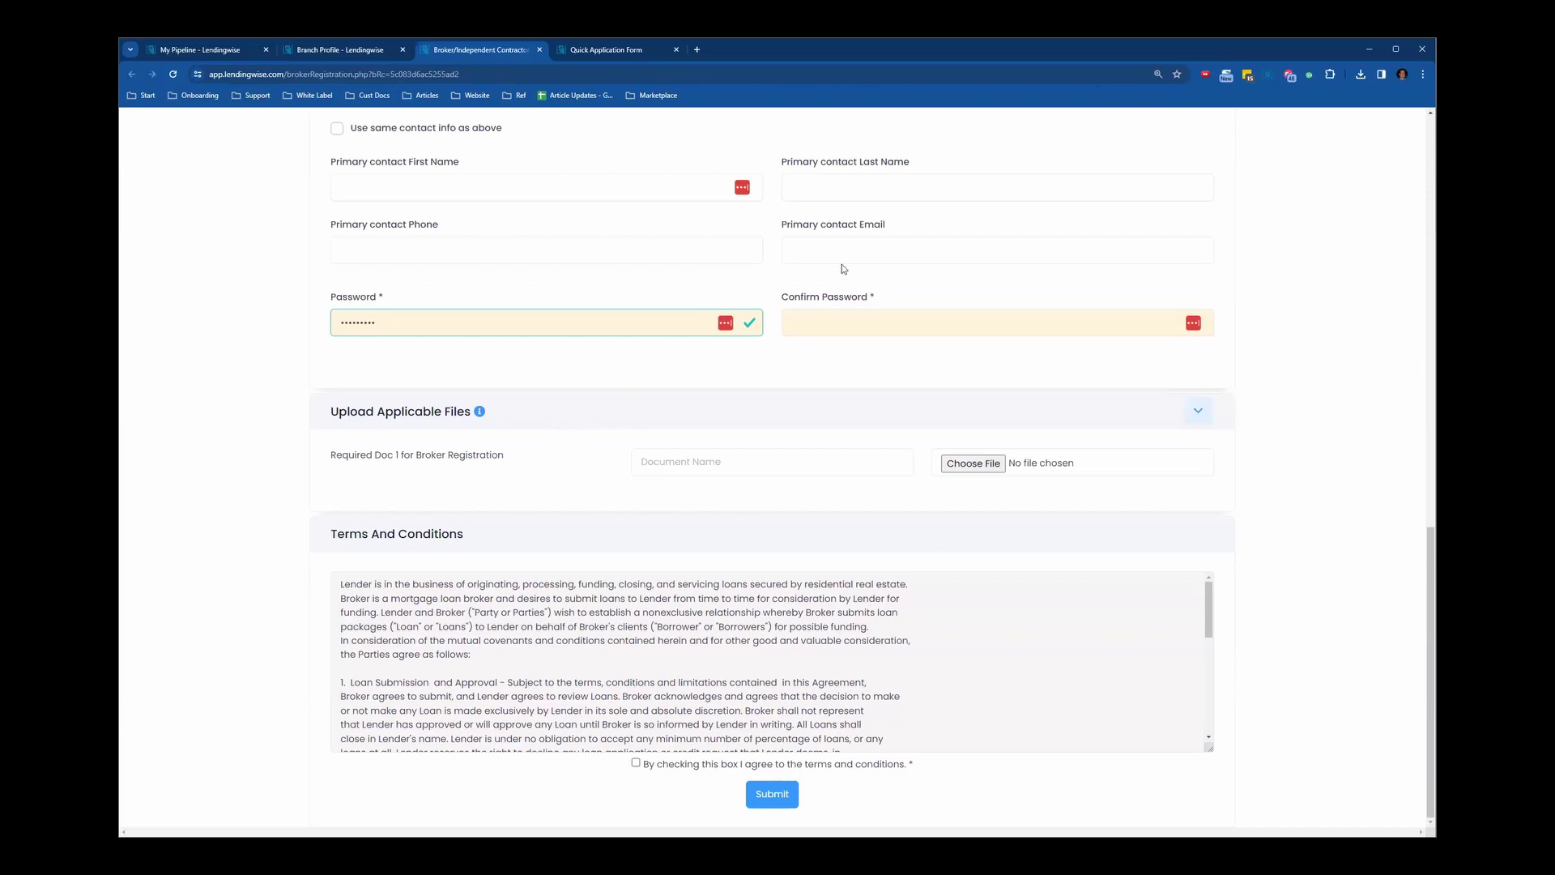
{"action": "scroll", "coordinate": [958, 516], "scroll_direction": "up", "scroll_amount": 5}
{"action": "scroll", "coordinate": [550, 501], "scroll_direction": "down", "scroll_amount": 5}
{"action": "scroll", "coordinate": [538, 597], "scroll_direction": "down", "scroll_amount": 4}
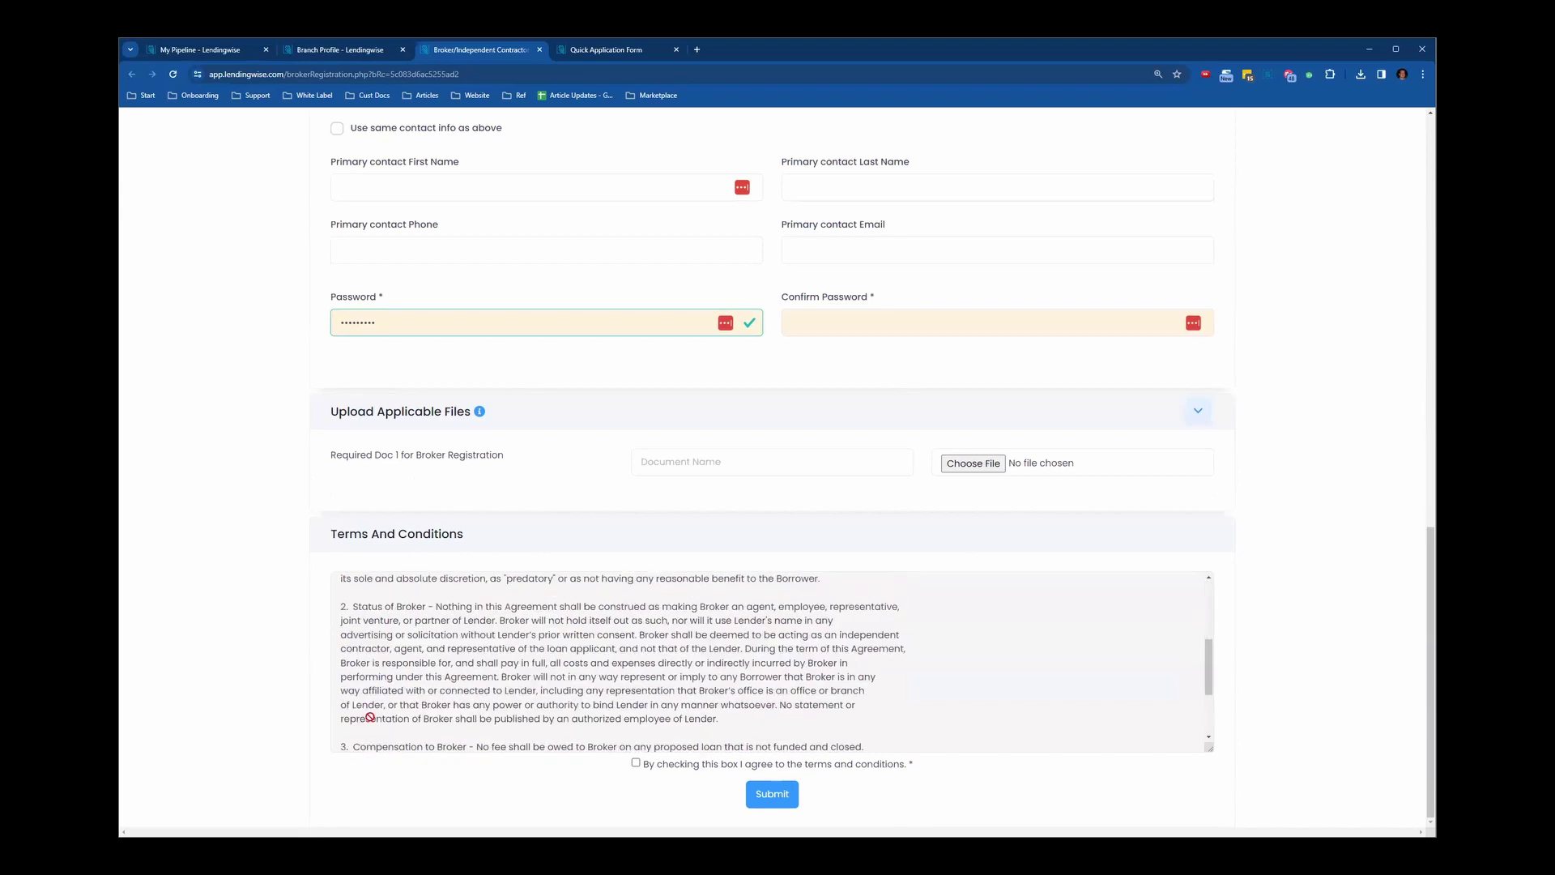
{"action": "scroll", "coordinate": [633, 624], "scroll_direction": "up", "scroll_amount": 3}
{"action": "scroll", "coordinate": [627, 620], "scroll_direction": "up", "scroll_amount": 3}
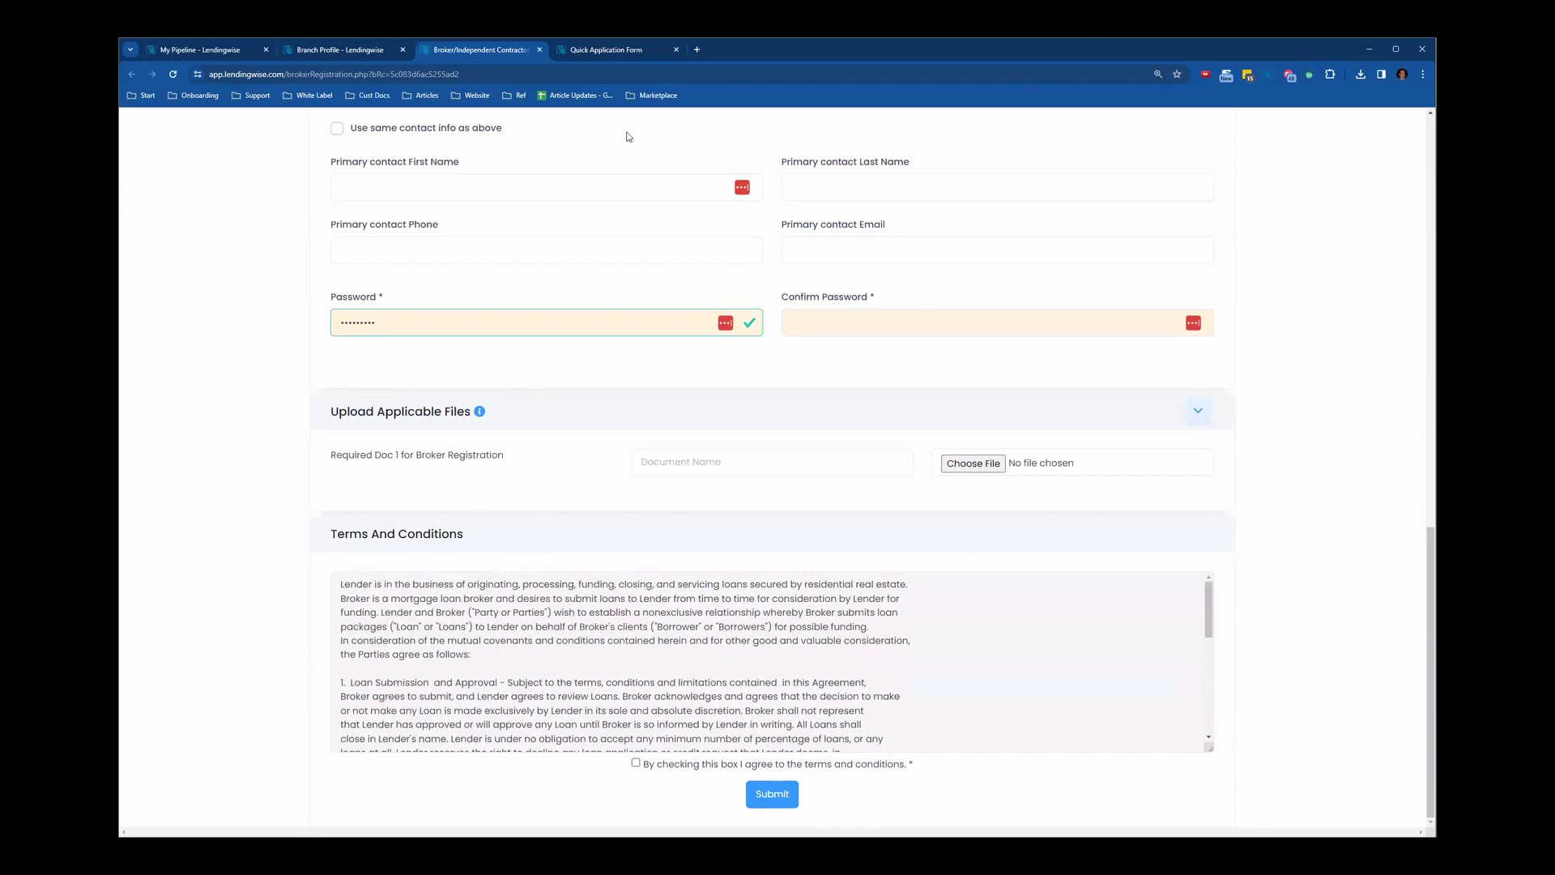
- Return to the branch profile and highlight the Broker Registration website codes and the registration URL link
{"action": "left_click", "coordinate": [341, 51]}
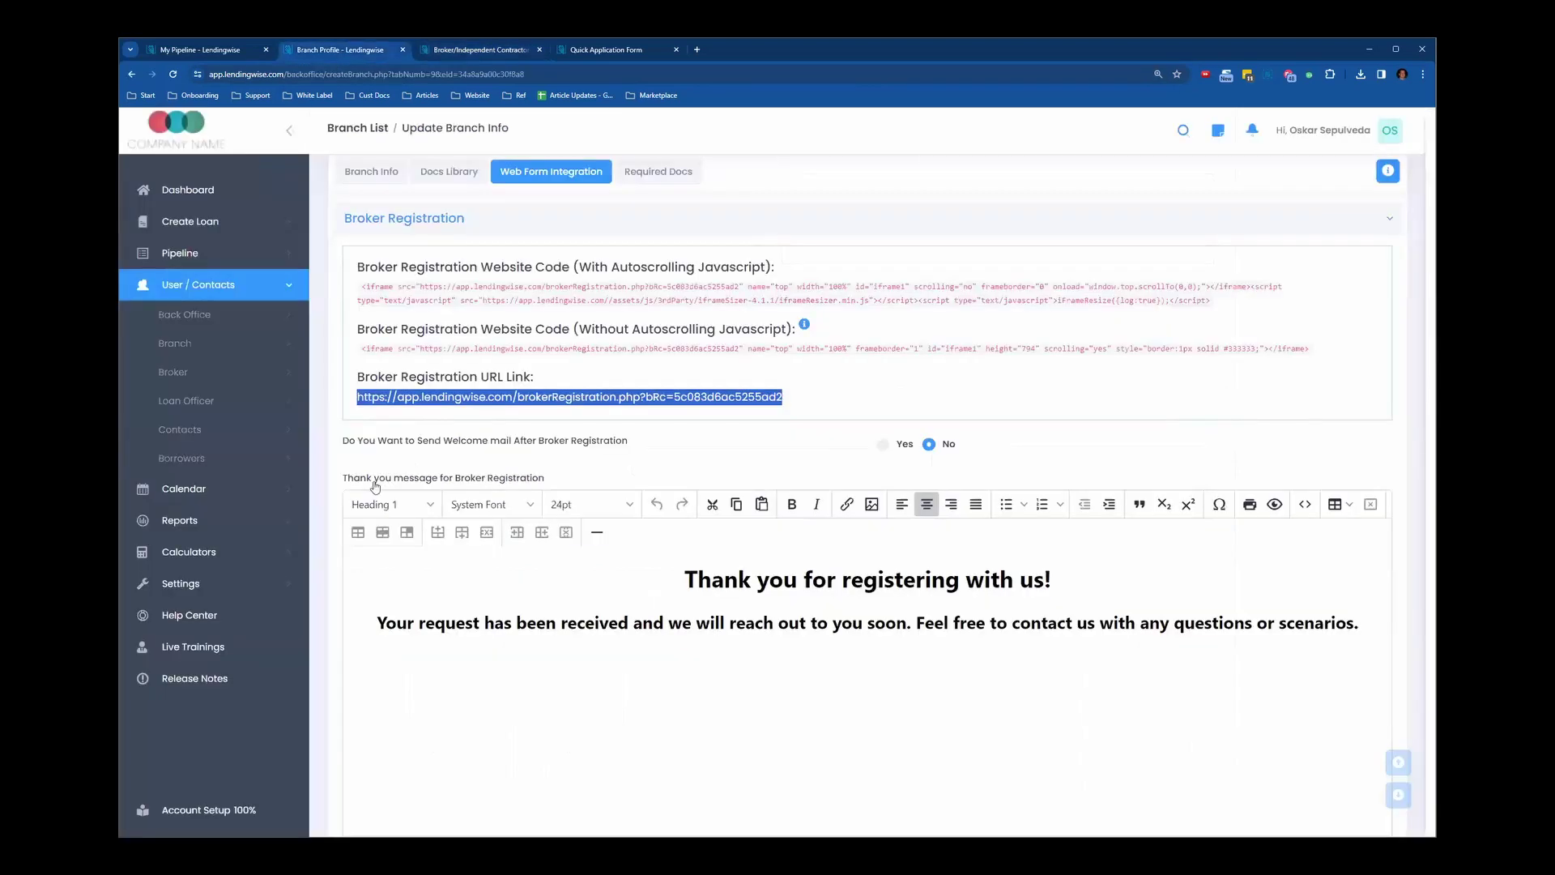
{"action": "left_click", "coordinate": [830, 379]}
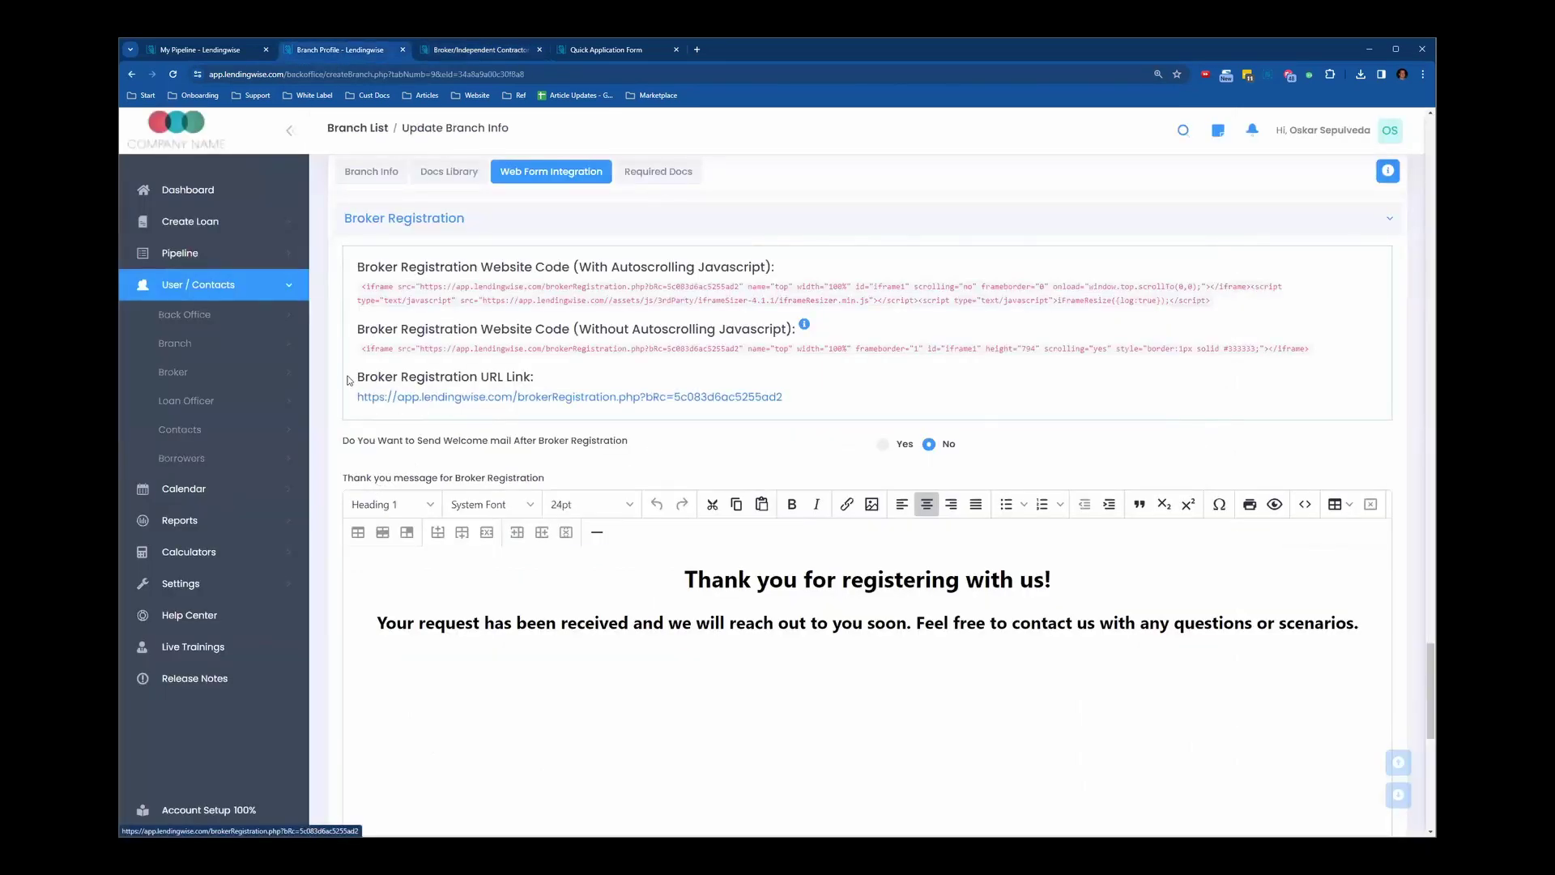
{"action": "left_click_drag", "start_coordinate": [357, 267], "coordinate": [1294, 364]}
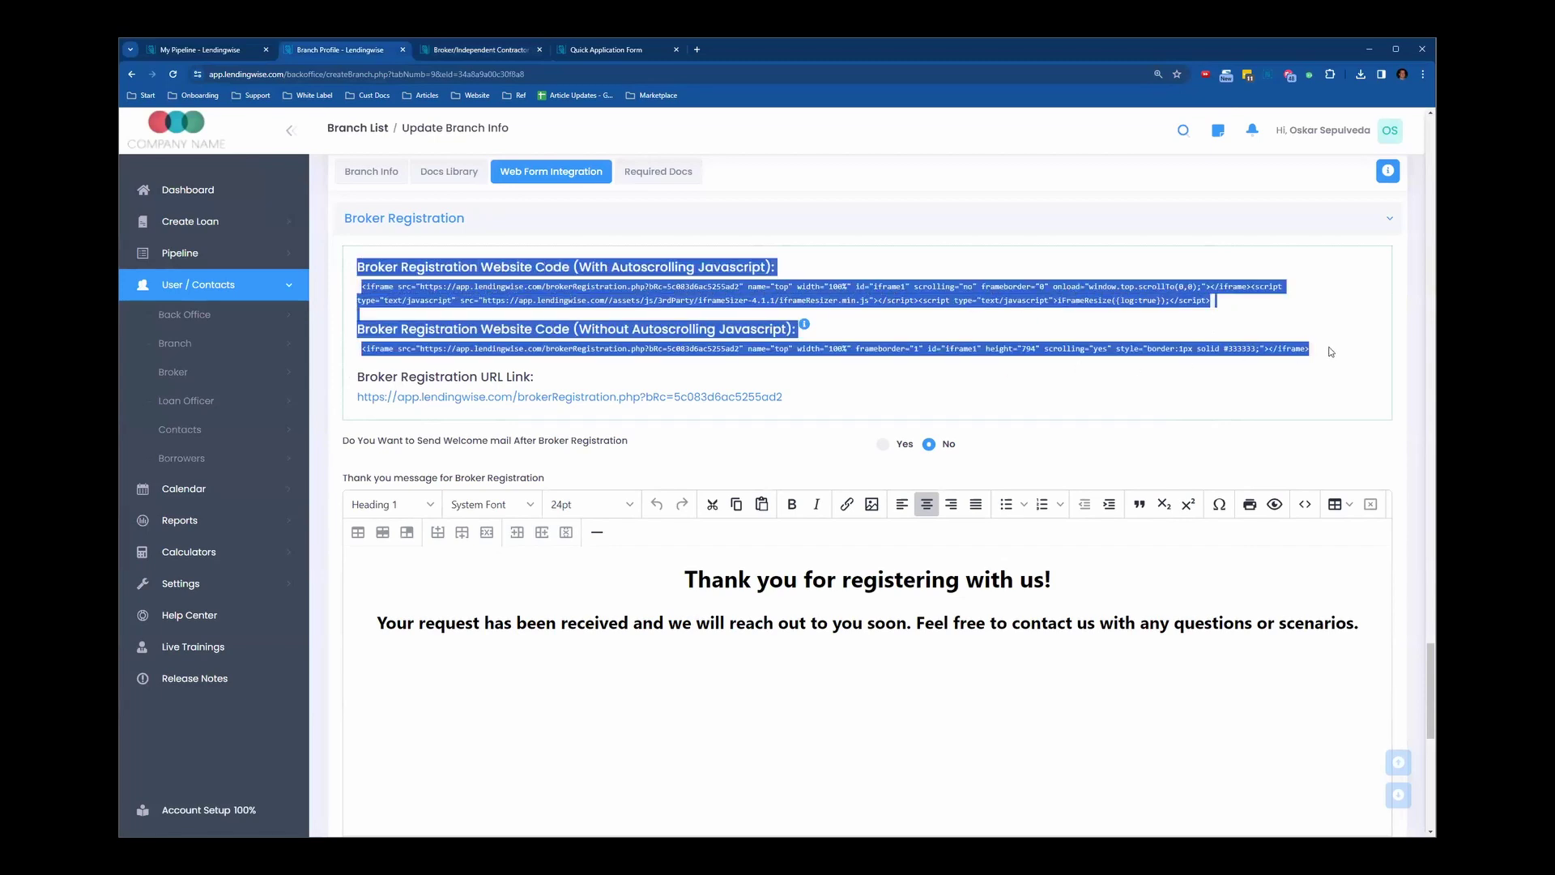
{"action": "left_click", "coordinate": [754, 377]}
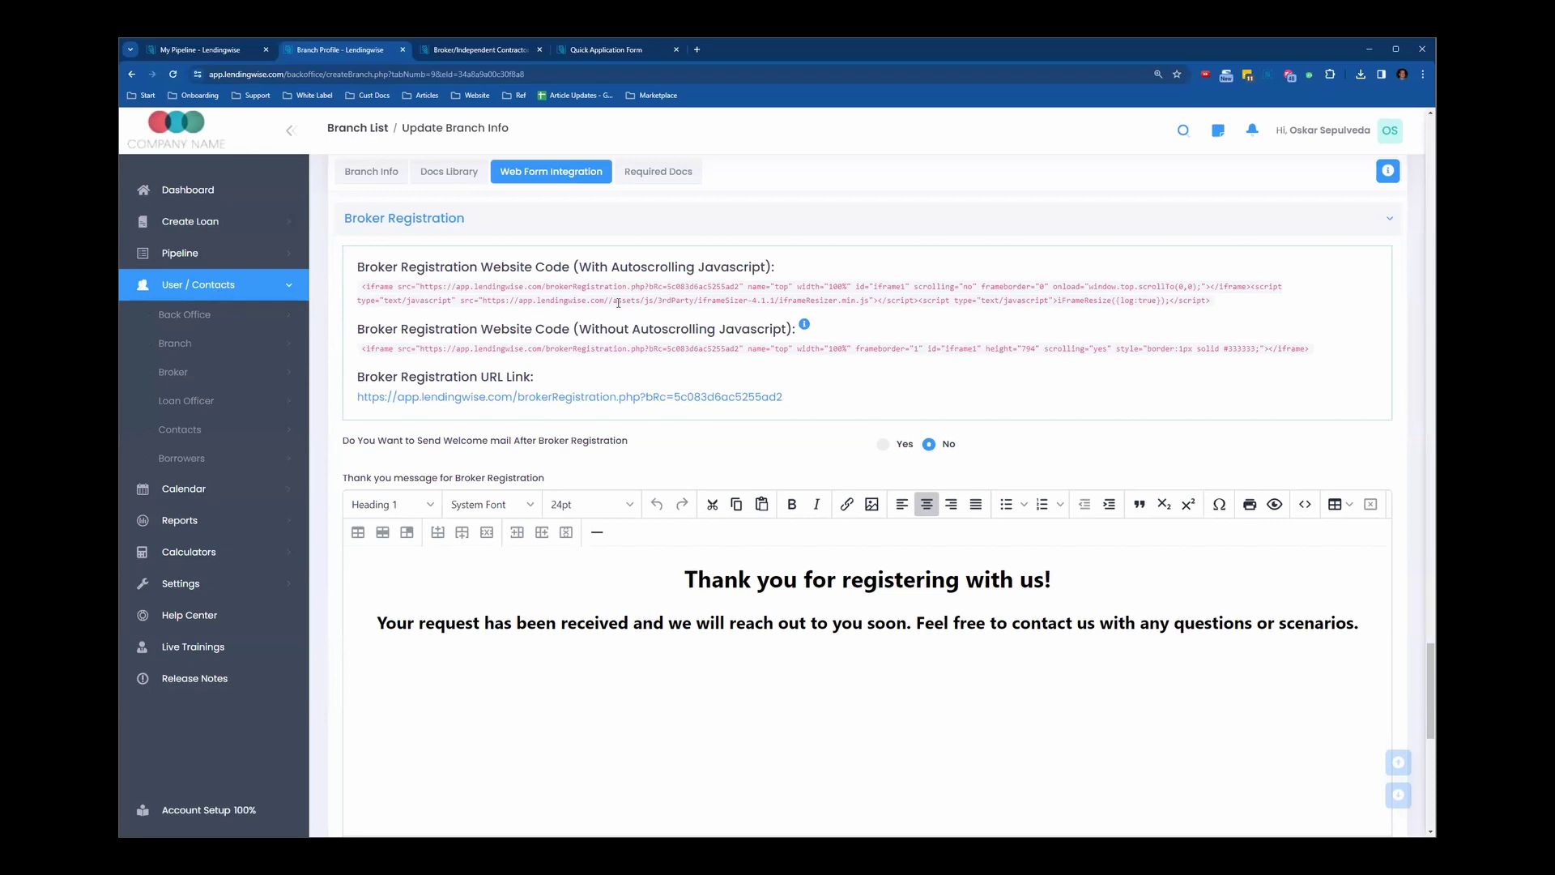
{"action": "left_click_drag", "start_coordinate": [805, 398], "coordinate": [323, 394]}
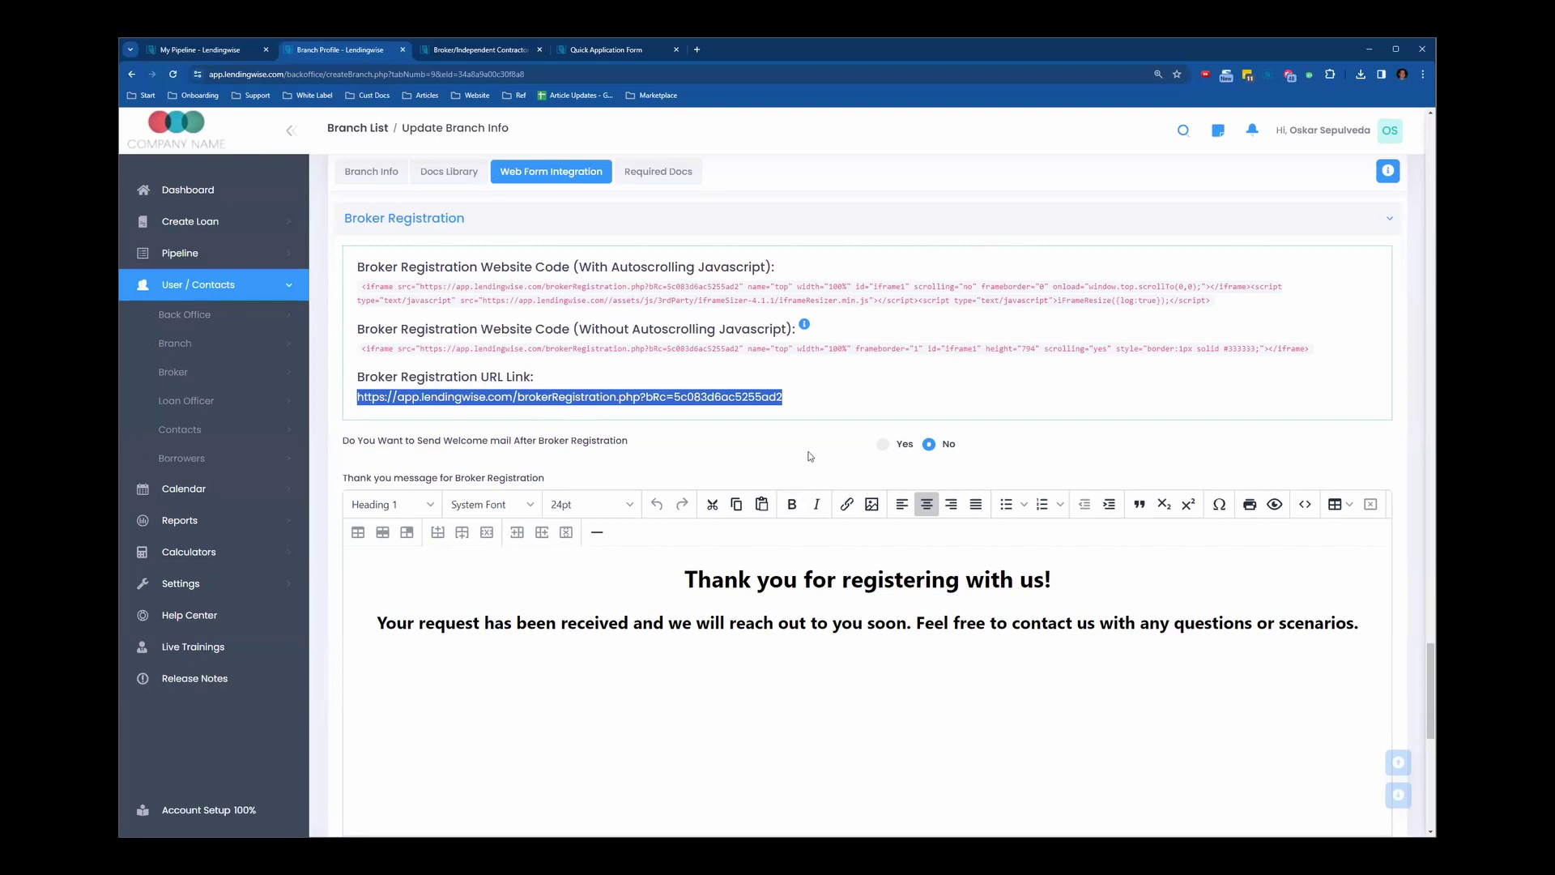
- Examine the broker registration thank you message and highlight the redirect link/URL setting with its empty field
{"action": "scroll", "coordinate": [792, 418], "scroll_direction": "down", "scroll_amount": 4}
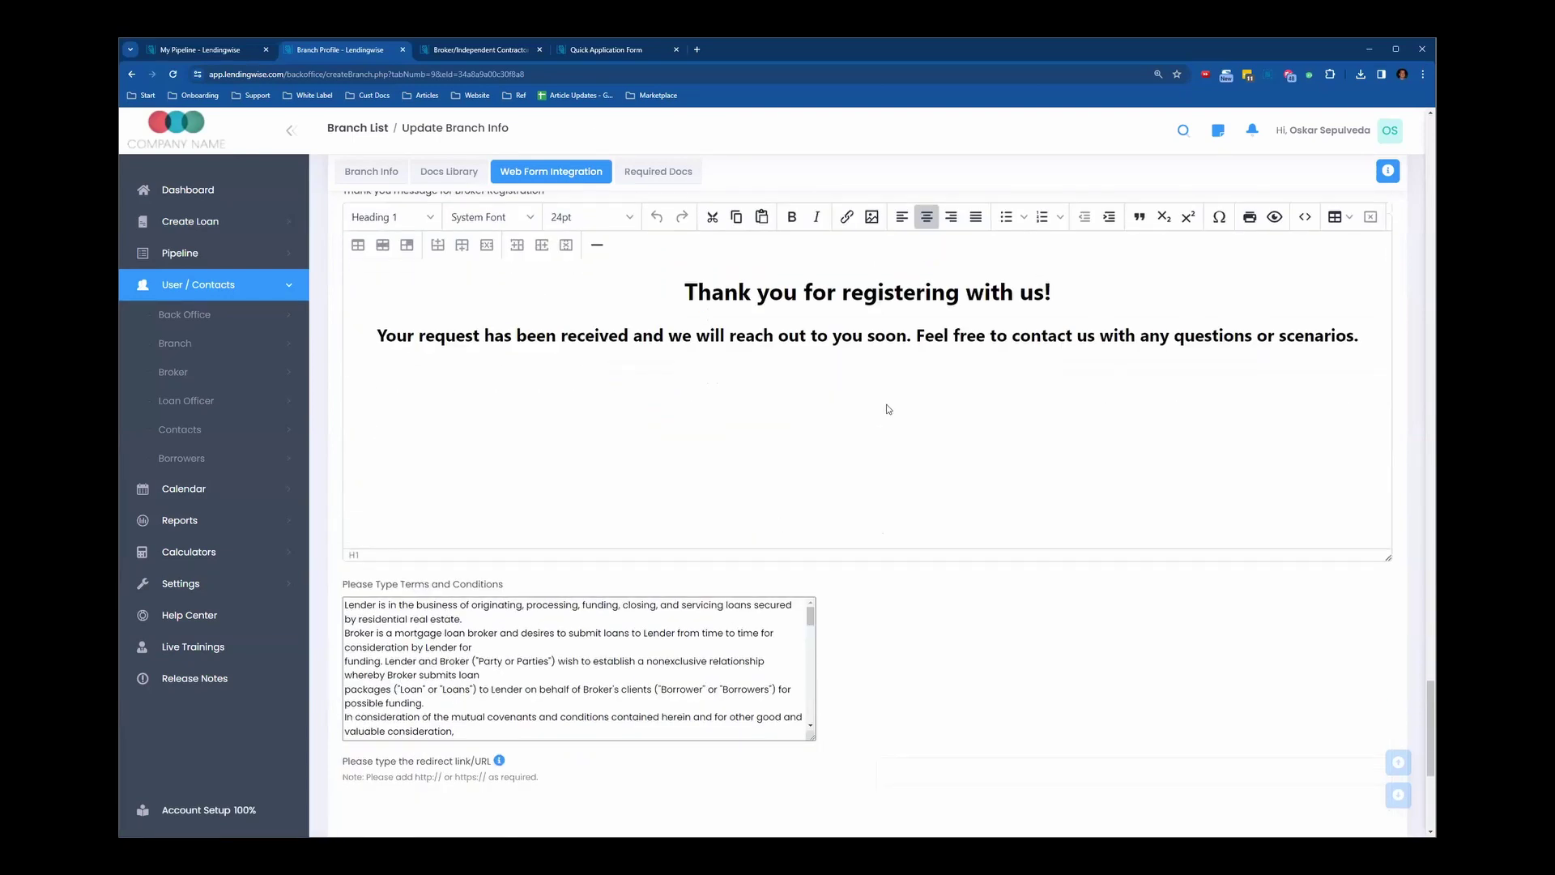
{"action": "scroll", "coordinate": [894, 410], "scroll_direction": "down", "scroll_amount": 1}
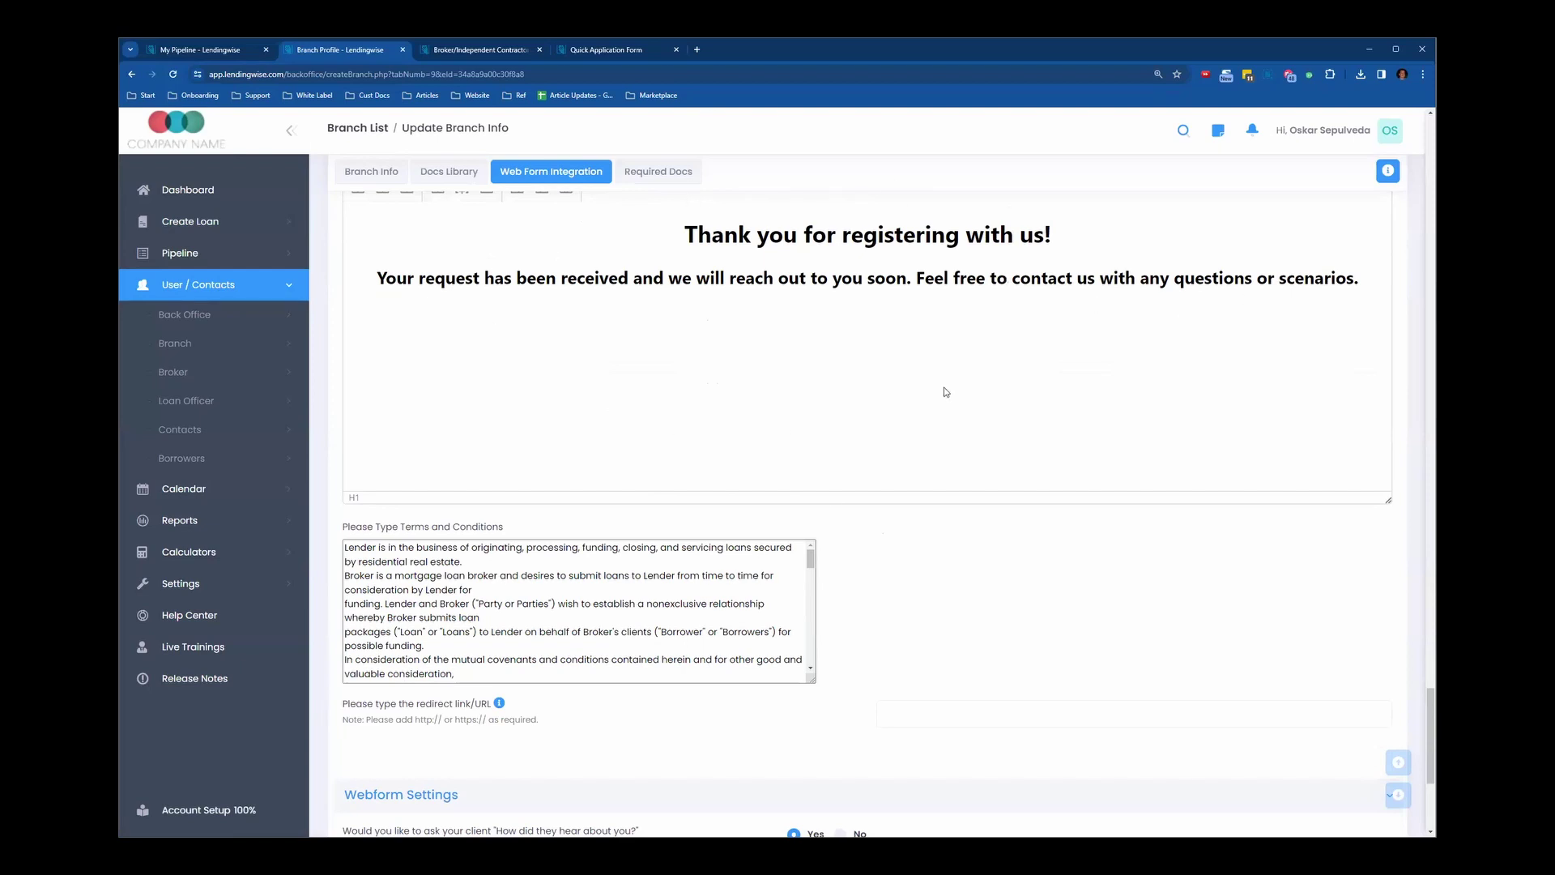
{"action": "scroll", "coordinate": [945, 389], "scroll_direction": "up", "scroll_amount": 1}
{"action": "scroll", "coordinate": [892, 362], "scroll_direction": "down", "scroll_amount": 3}
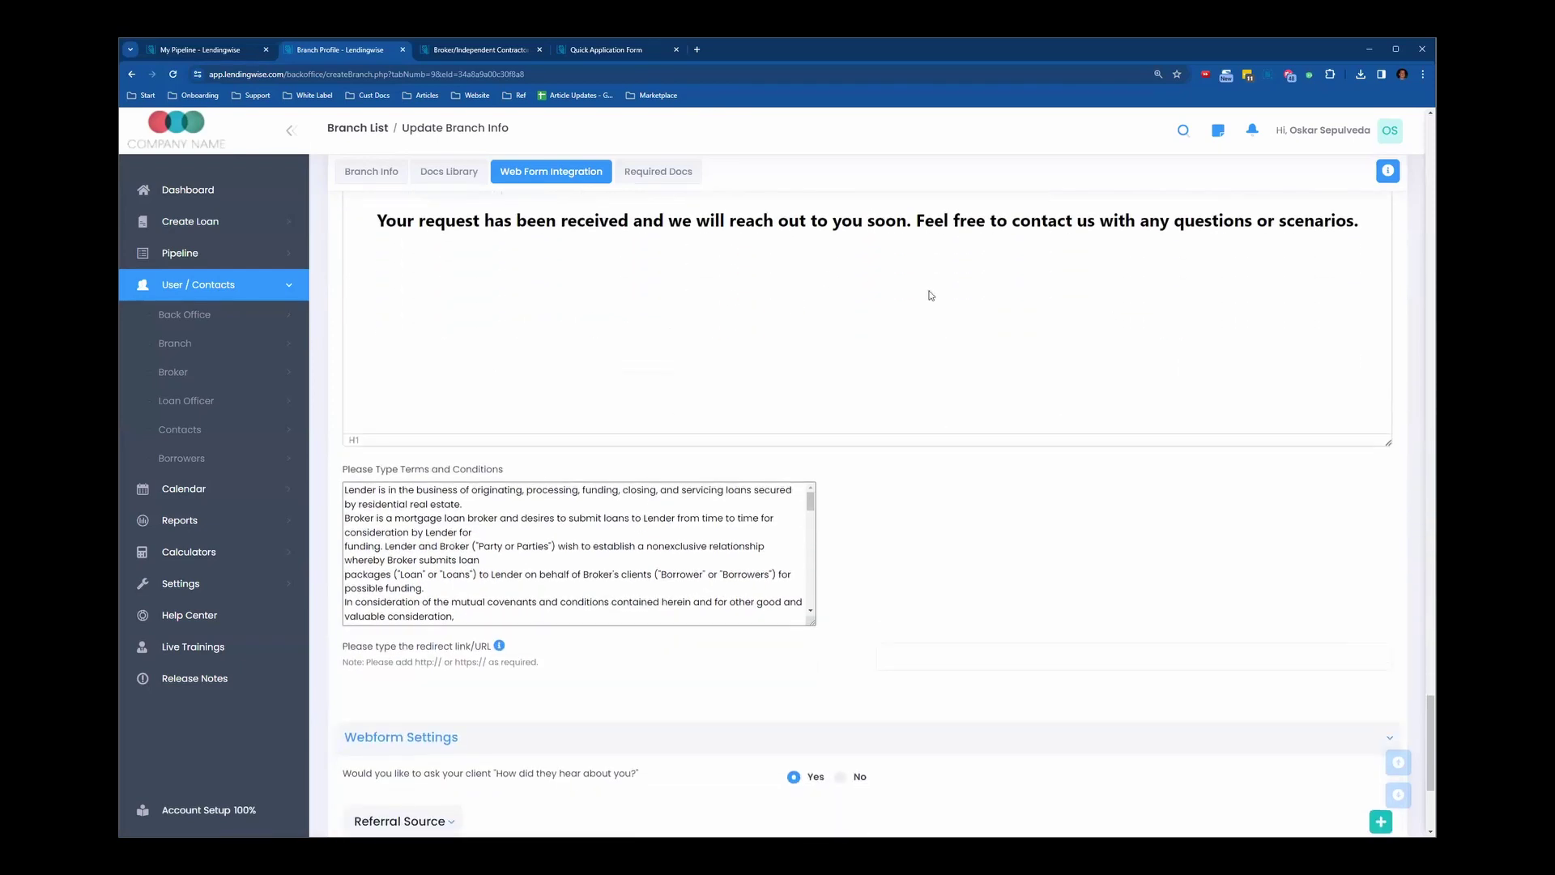
{"action": "left_click_drag", "start_coordinate": [338, 589], "coordinate": [562, 612]}
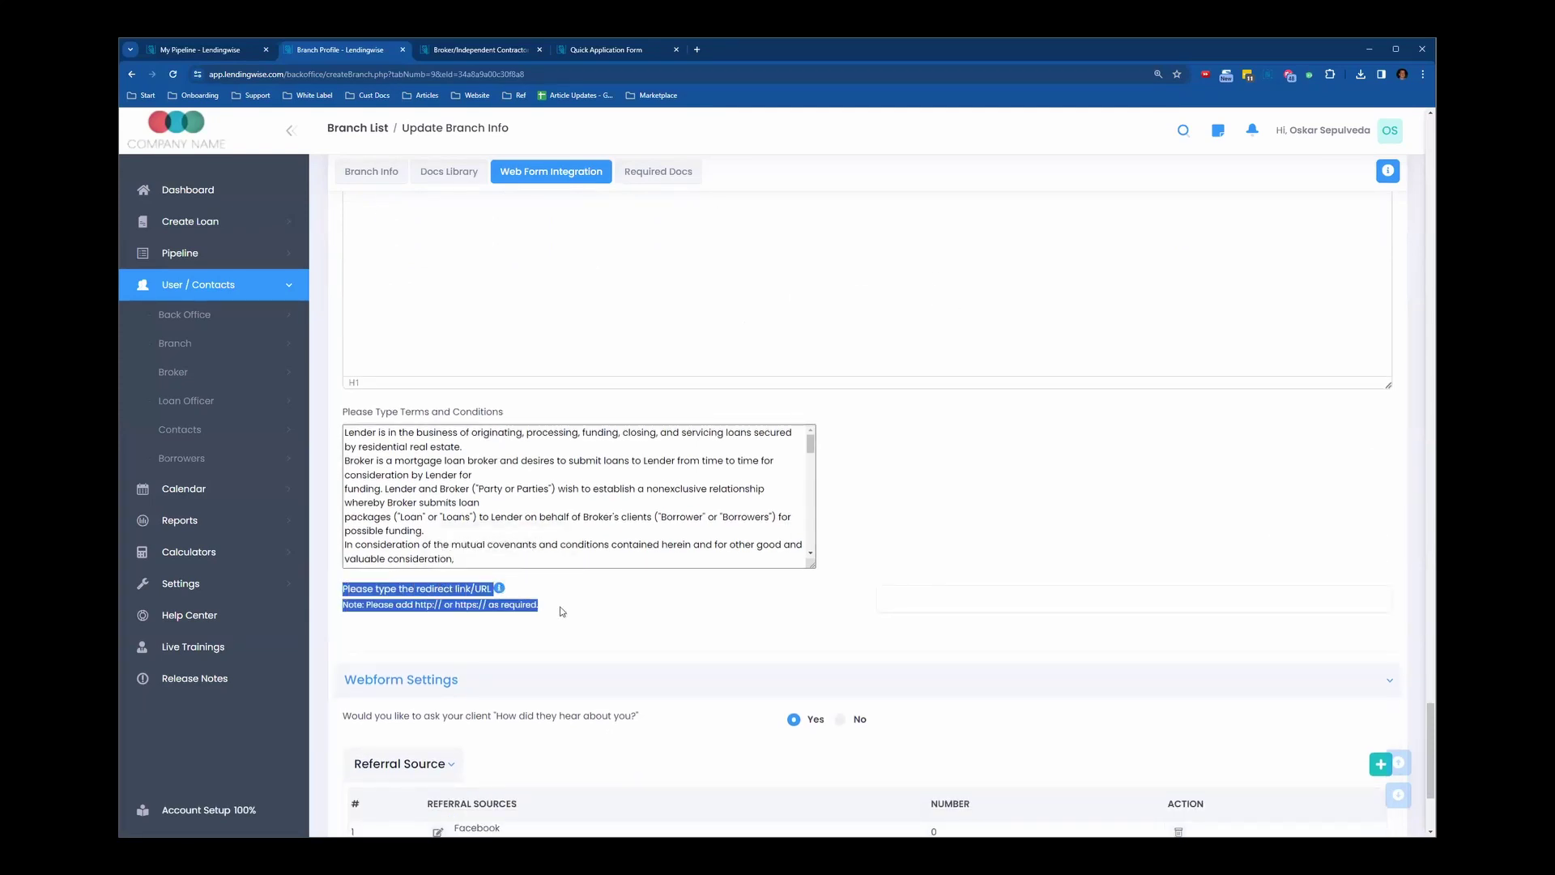
{"action": "left_click", "coordinate": [923, 600]}
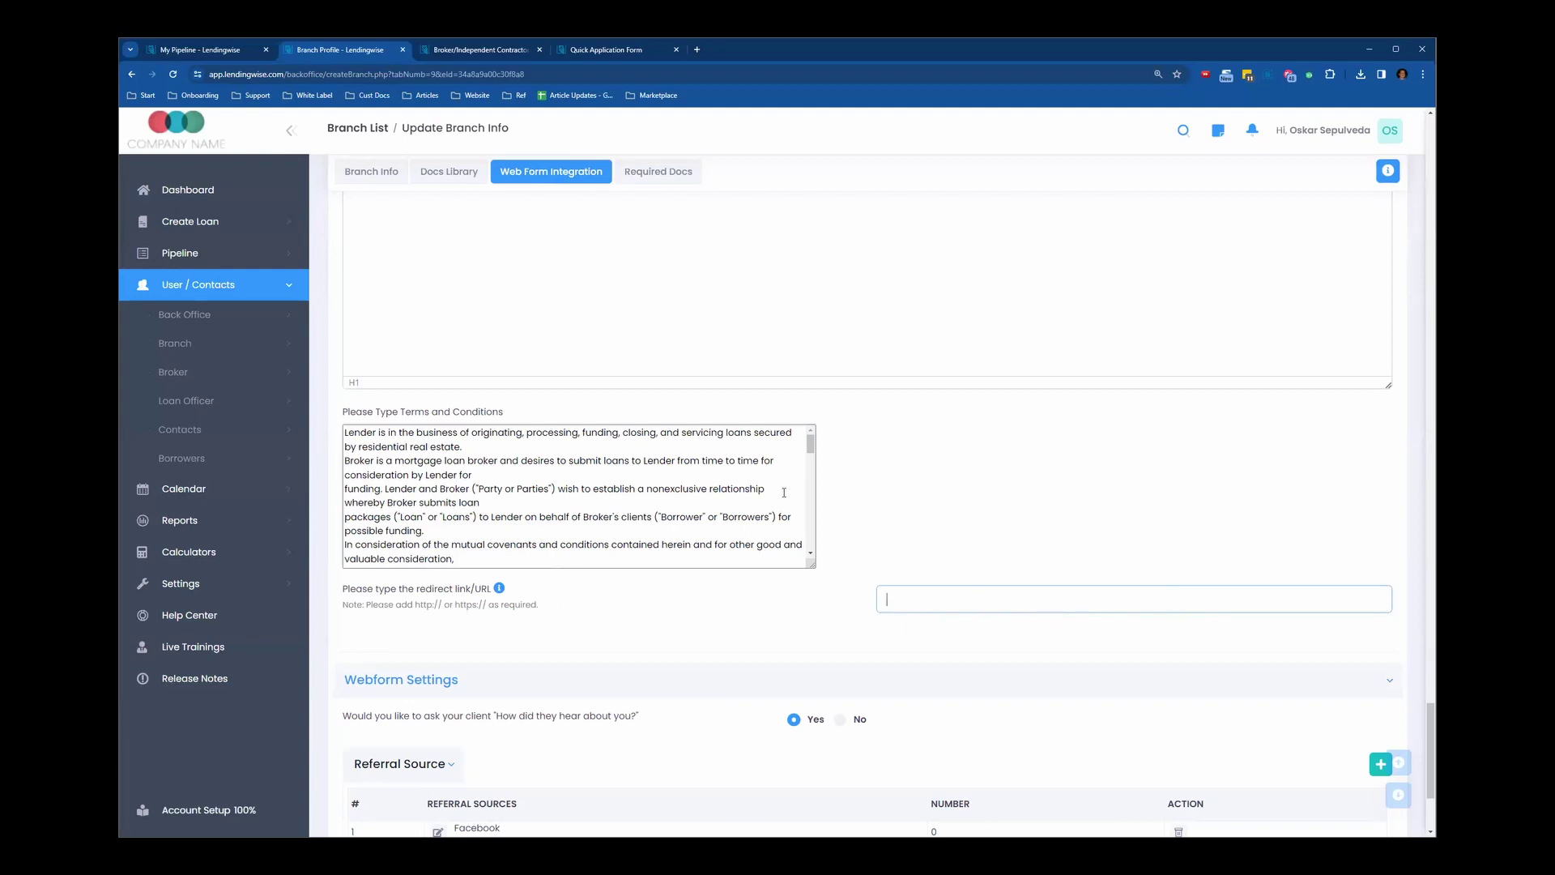
- Highlight the broker registration Terms and Conditions label and look through its text box
{"action": "left_click", "coordinate": [357, 439]}
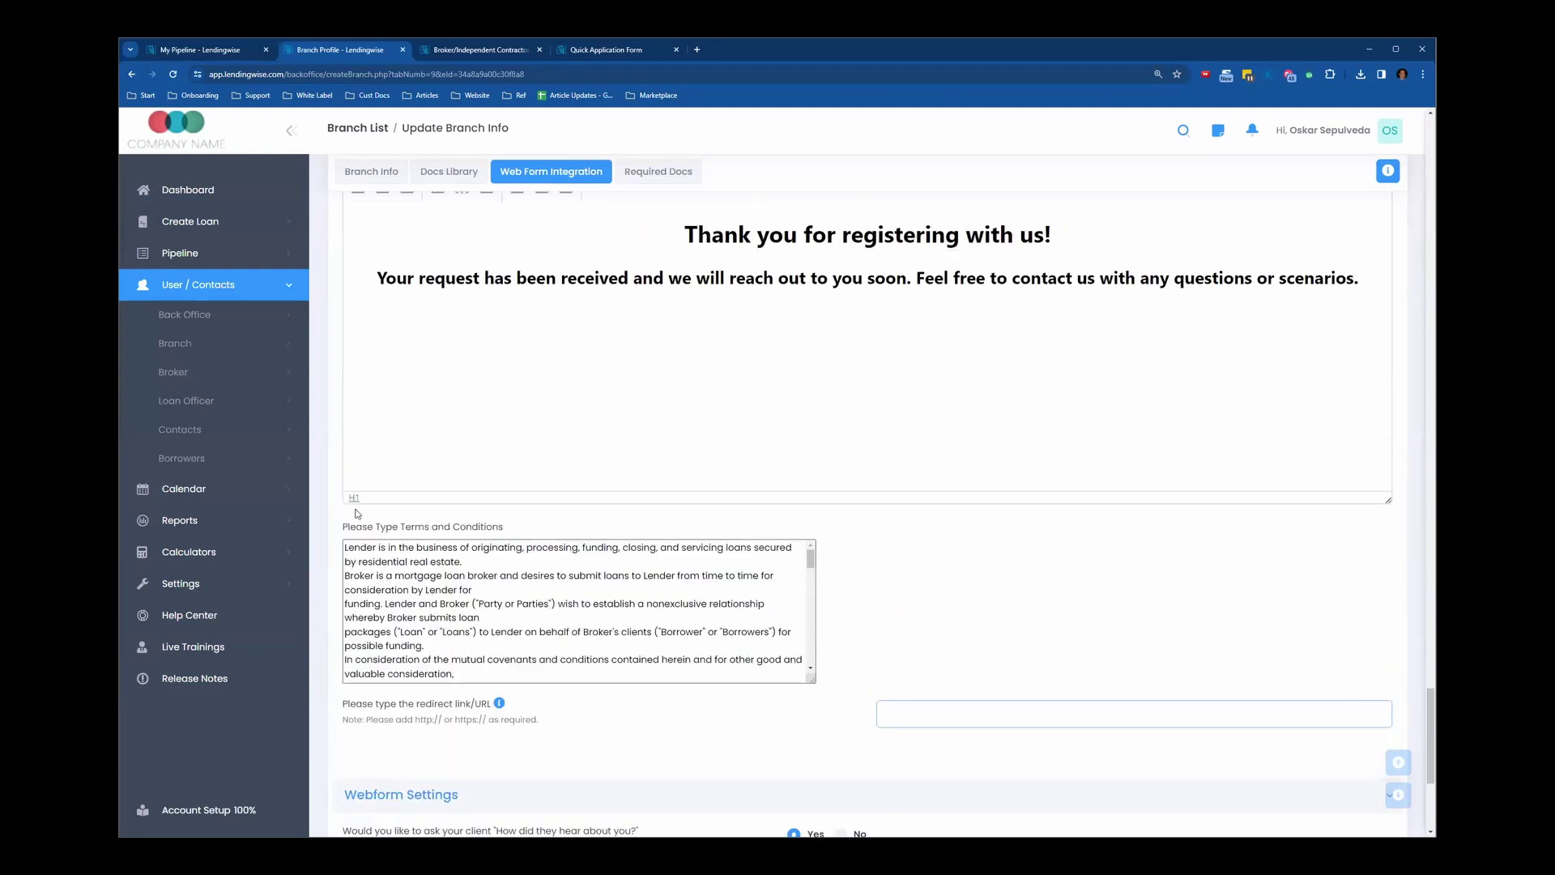
{"action": "triple_click", "coordinate": [532, 530]}
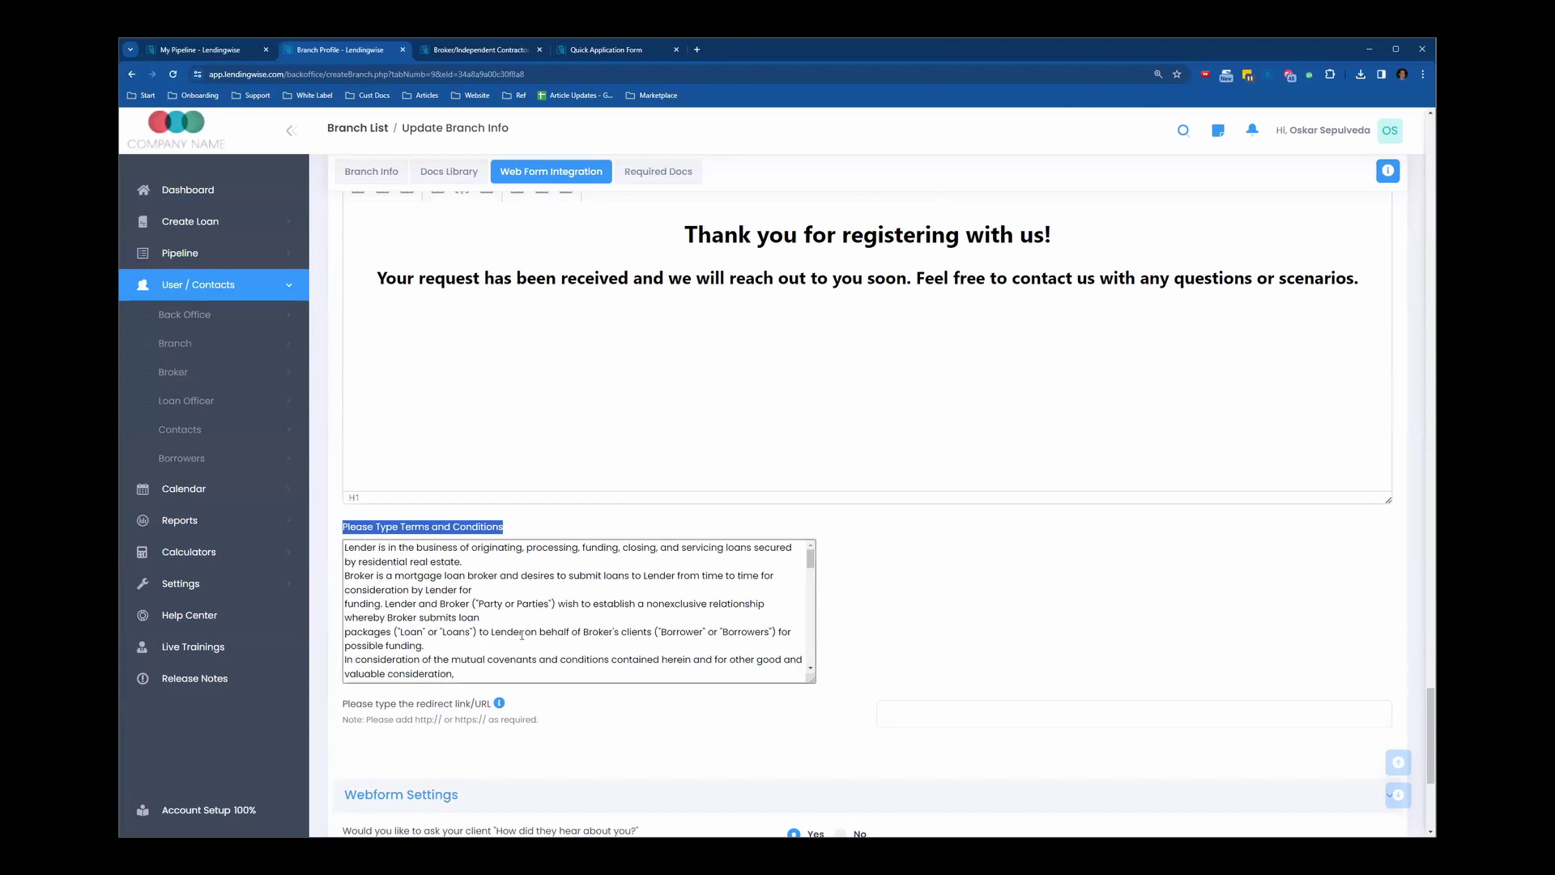
{"action": "left_click_drag", "start_coordinate": [810, 557], "coordinate": [813, 594]}
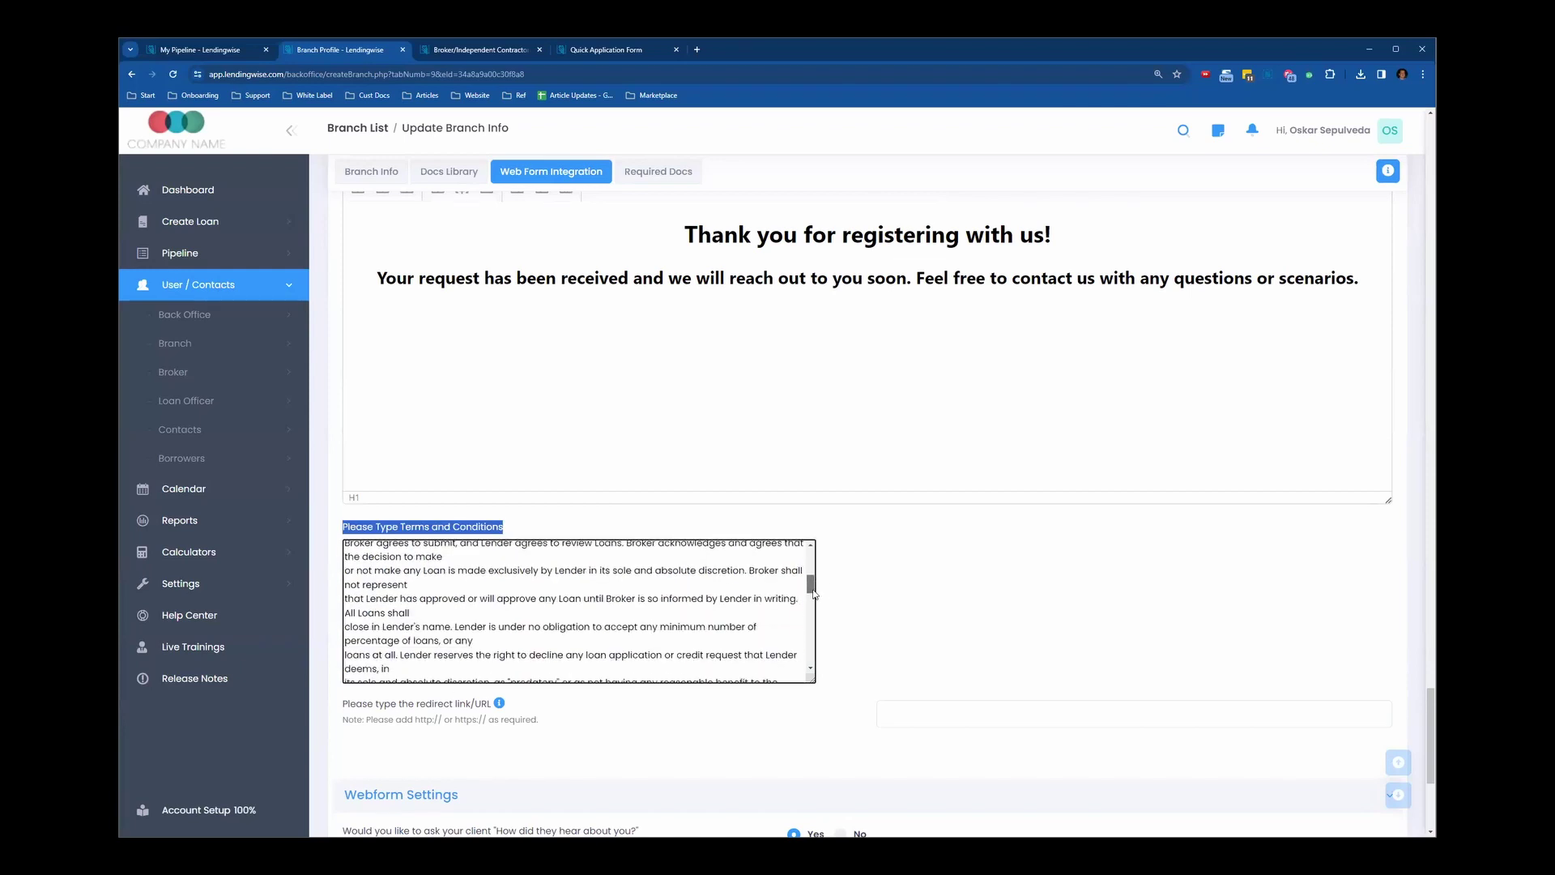
{"action": "scroll", "coordinate": [517, 627], "scroll_direction": "up", "scroll_amount": 5}
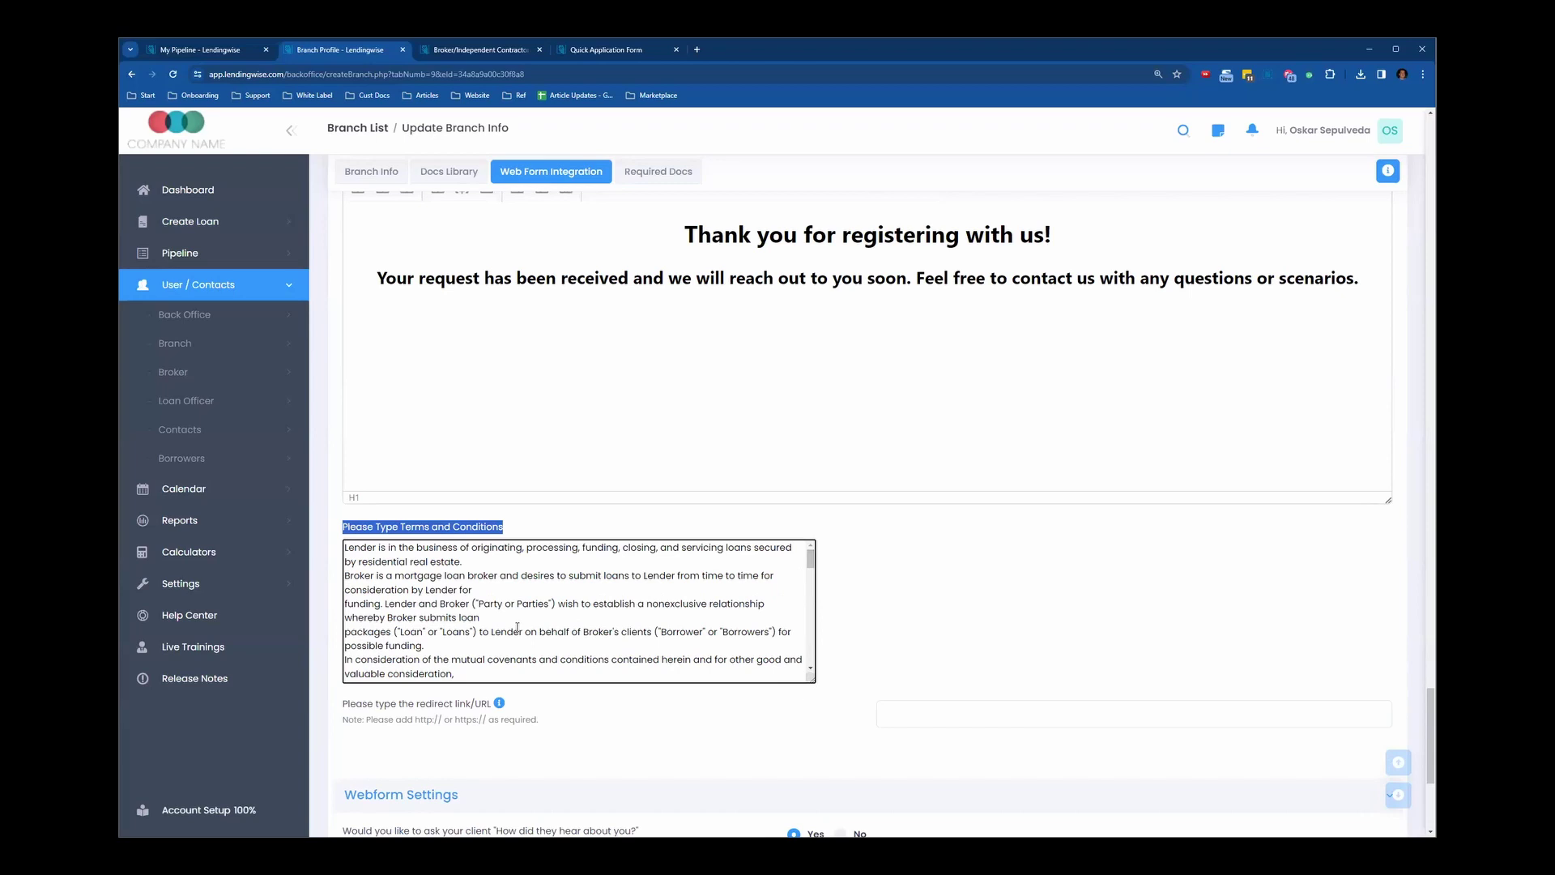
{"action": "scroll", "coordinate": [820, 562], "scroll_direction": "down", "scroll_amount": 2}
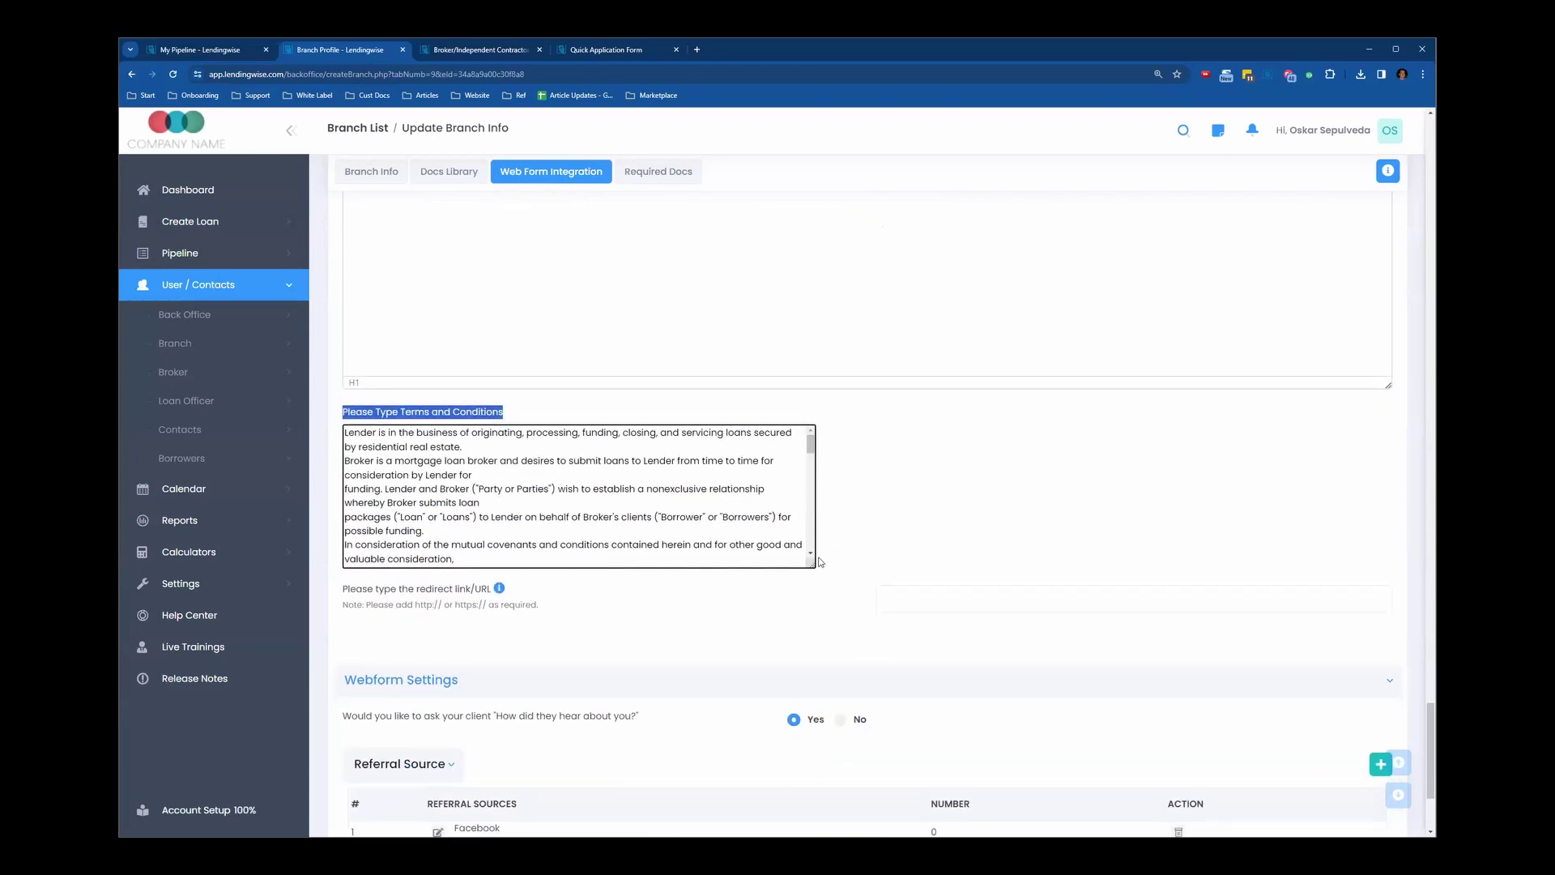
{"action": "scroll", "coordinate": [865, 502], "scroll_direction": "down", "scroll_amount": 3}
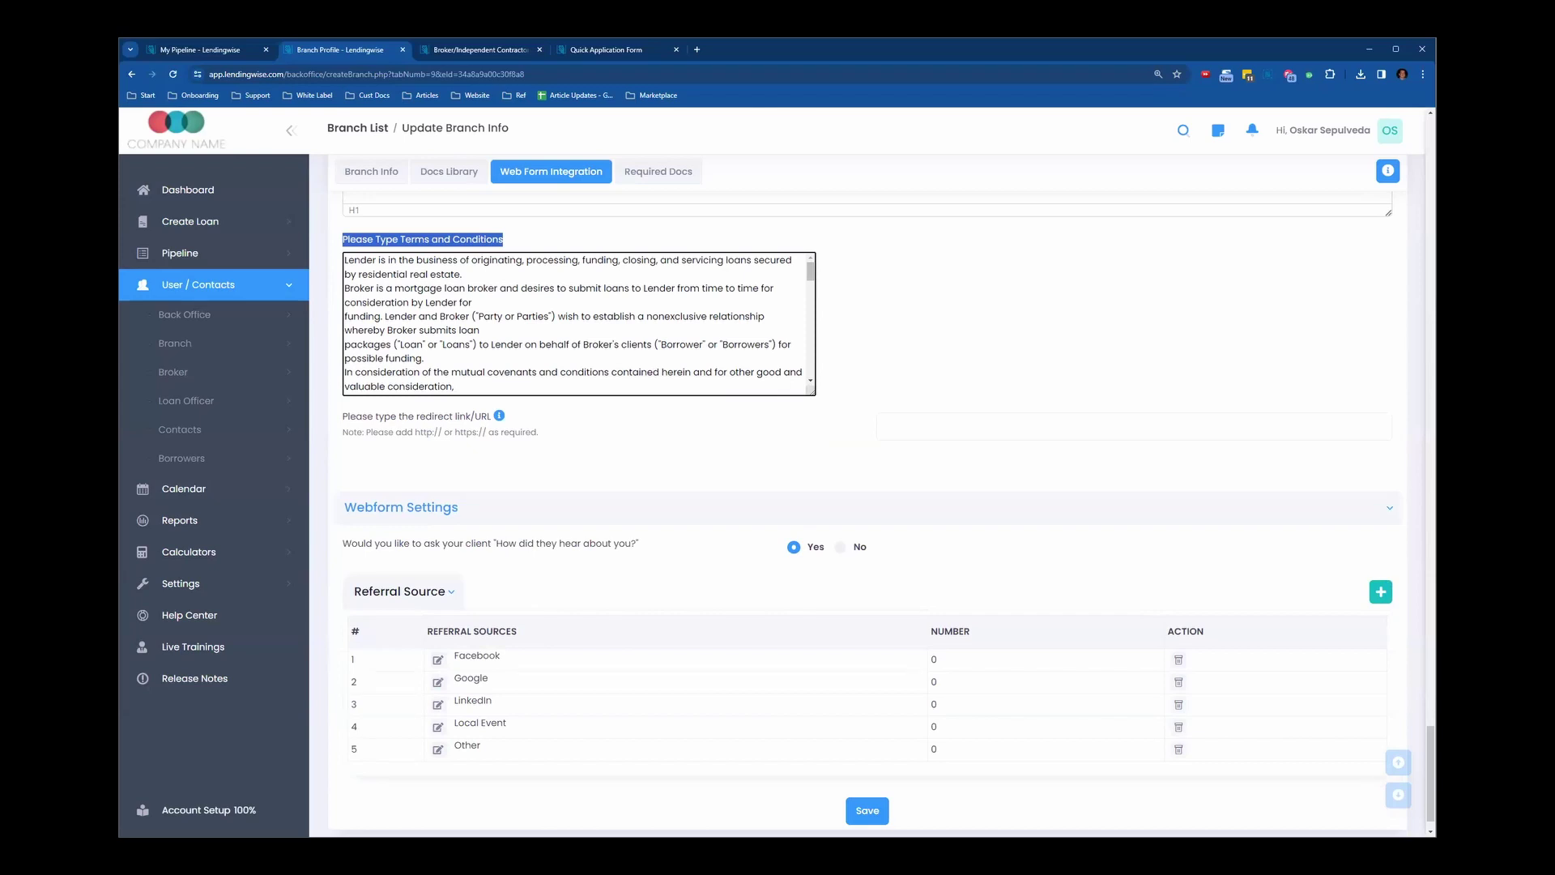
{"action": "scroll", "coordinate": [716, 464], "scroll_direction": "down", "scroll_amount": 1}
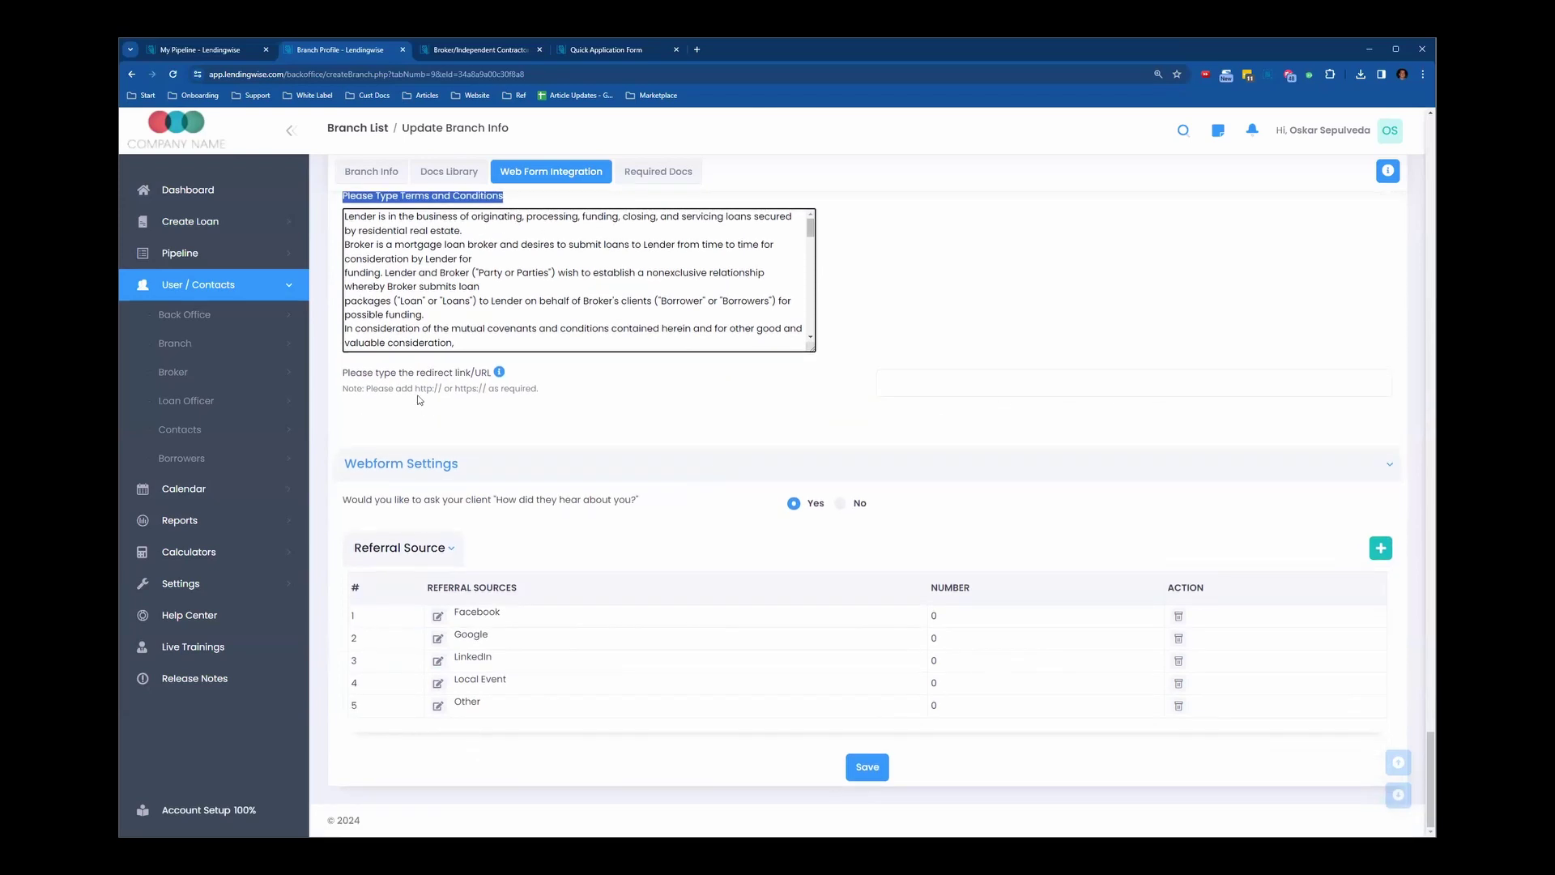
- Highlight the Webform Settings heading and its "How did they hear about you?" client question
{"action": "triple_click", "coordinate": [474, 464]}
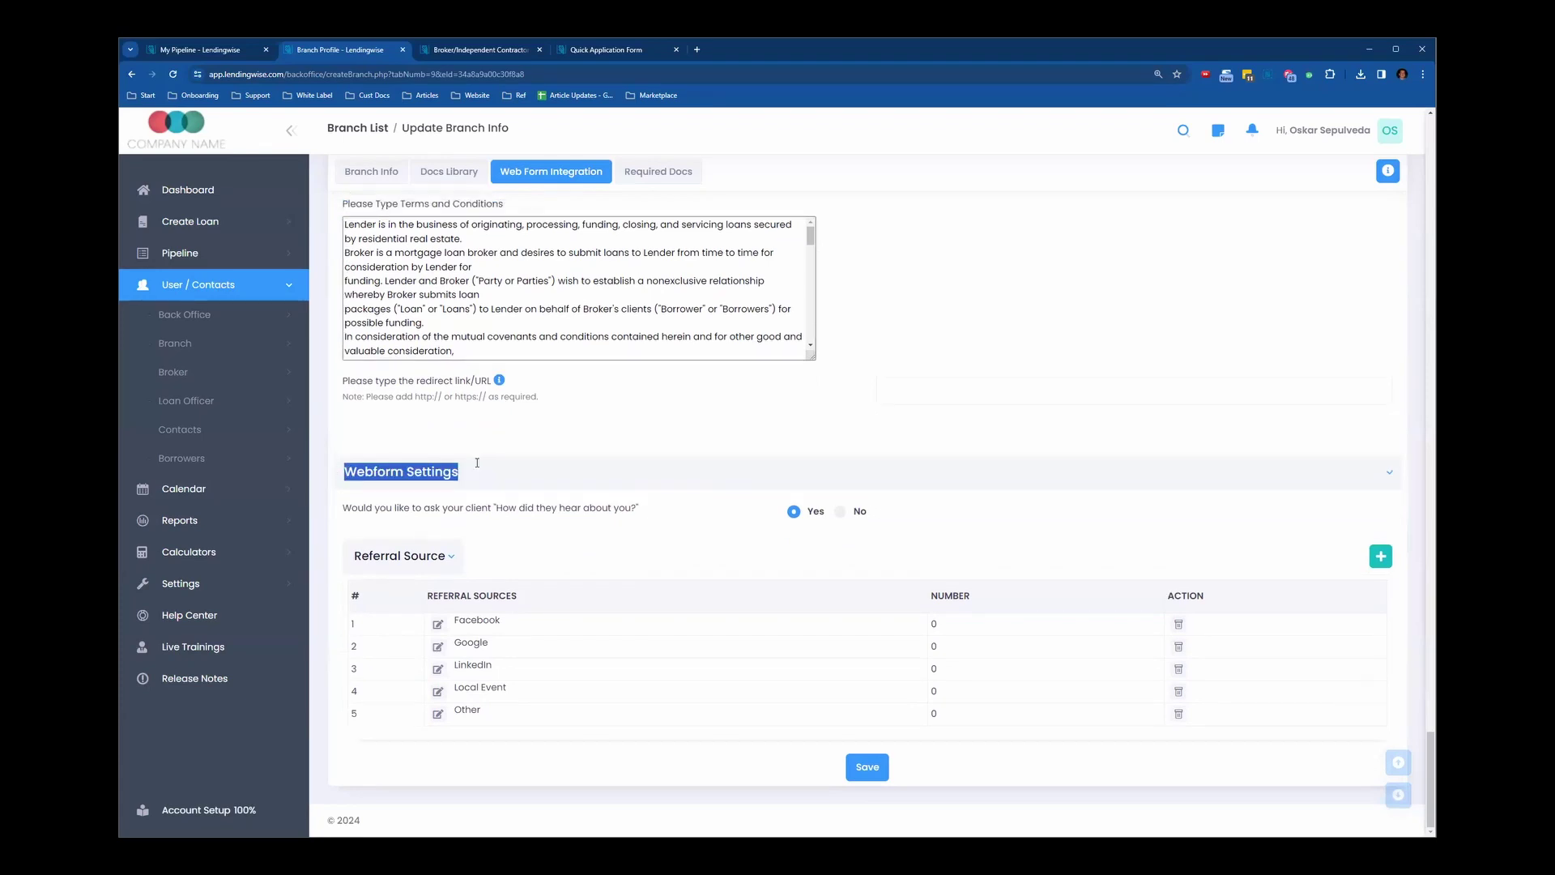
{"action": "scroll", "coordinate": [590, 587], "scroll_direction": "down", "scroll_amount": 5}
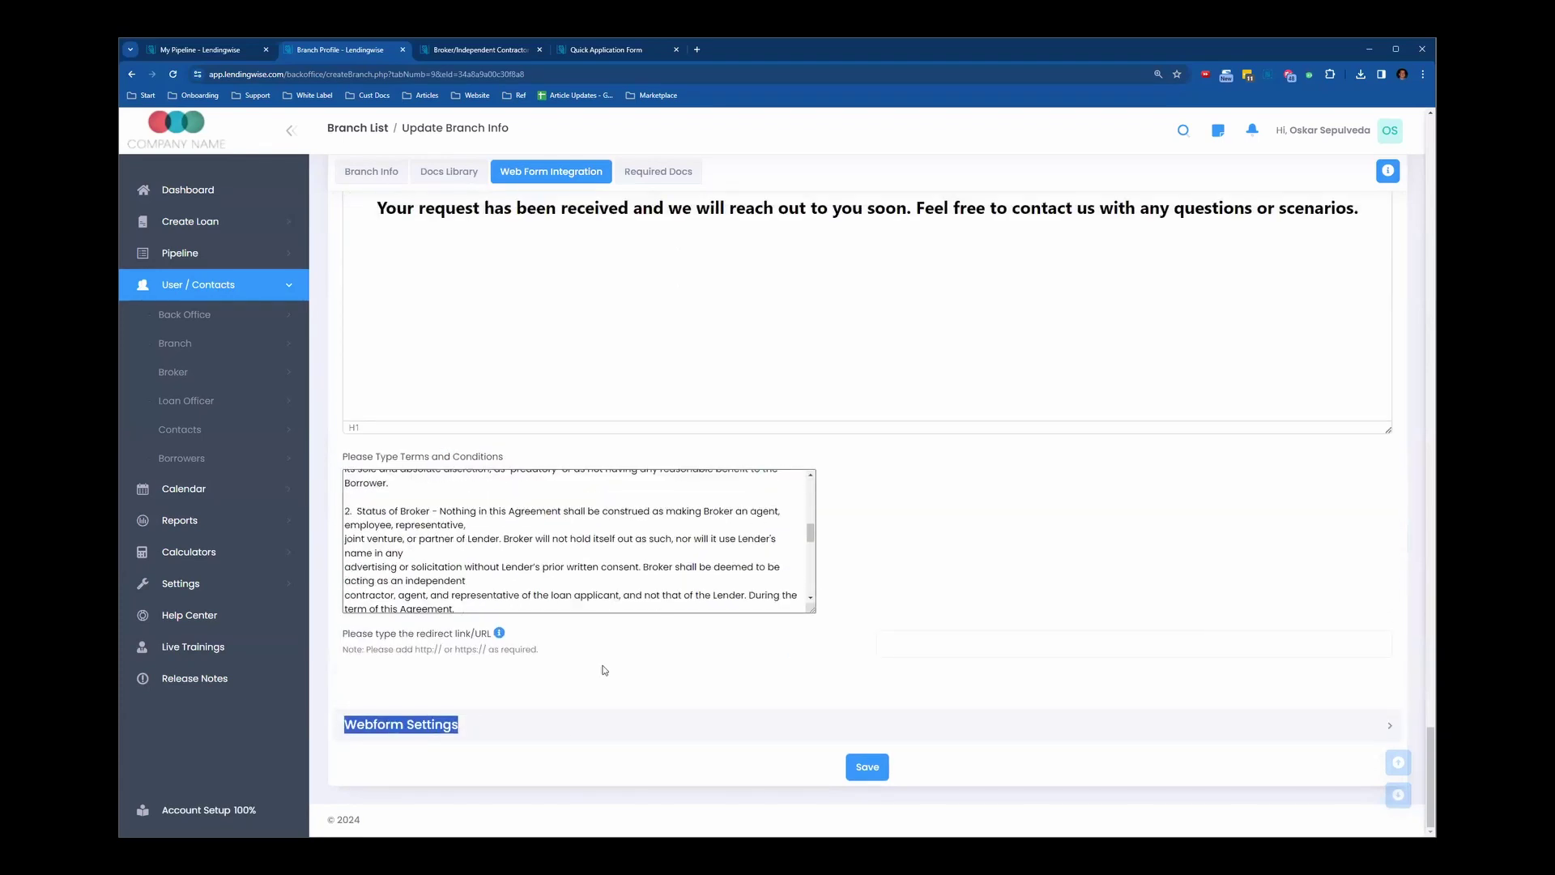
{"action": "left_click", "coordinate": [1075, 636]}
{"action": "left_click", "coordinate": [690, 727]}
{"action": "scroll", "coordinate": [690, 727], "scroll_direction": "down", "scroll_amount": 5}
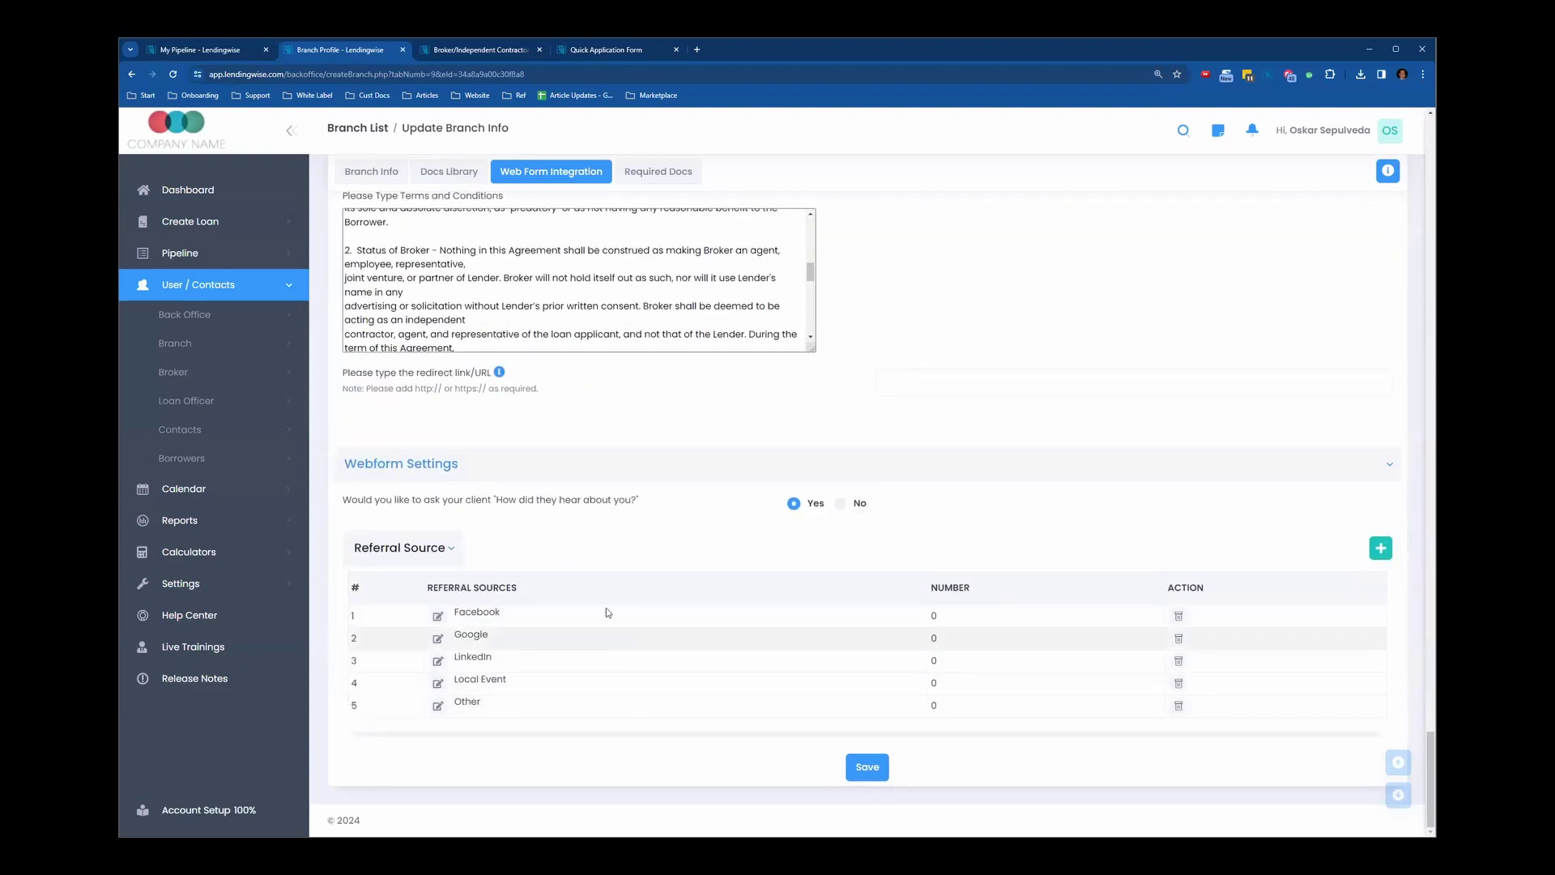
{"action": "double_click", "coordinate": [504, 505]}
{"action": "left_click_drag", "start_coordinate": [535, 506], "coordinate": [637, 508]}
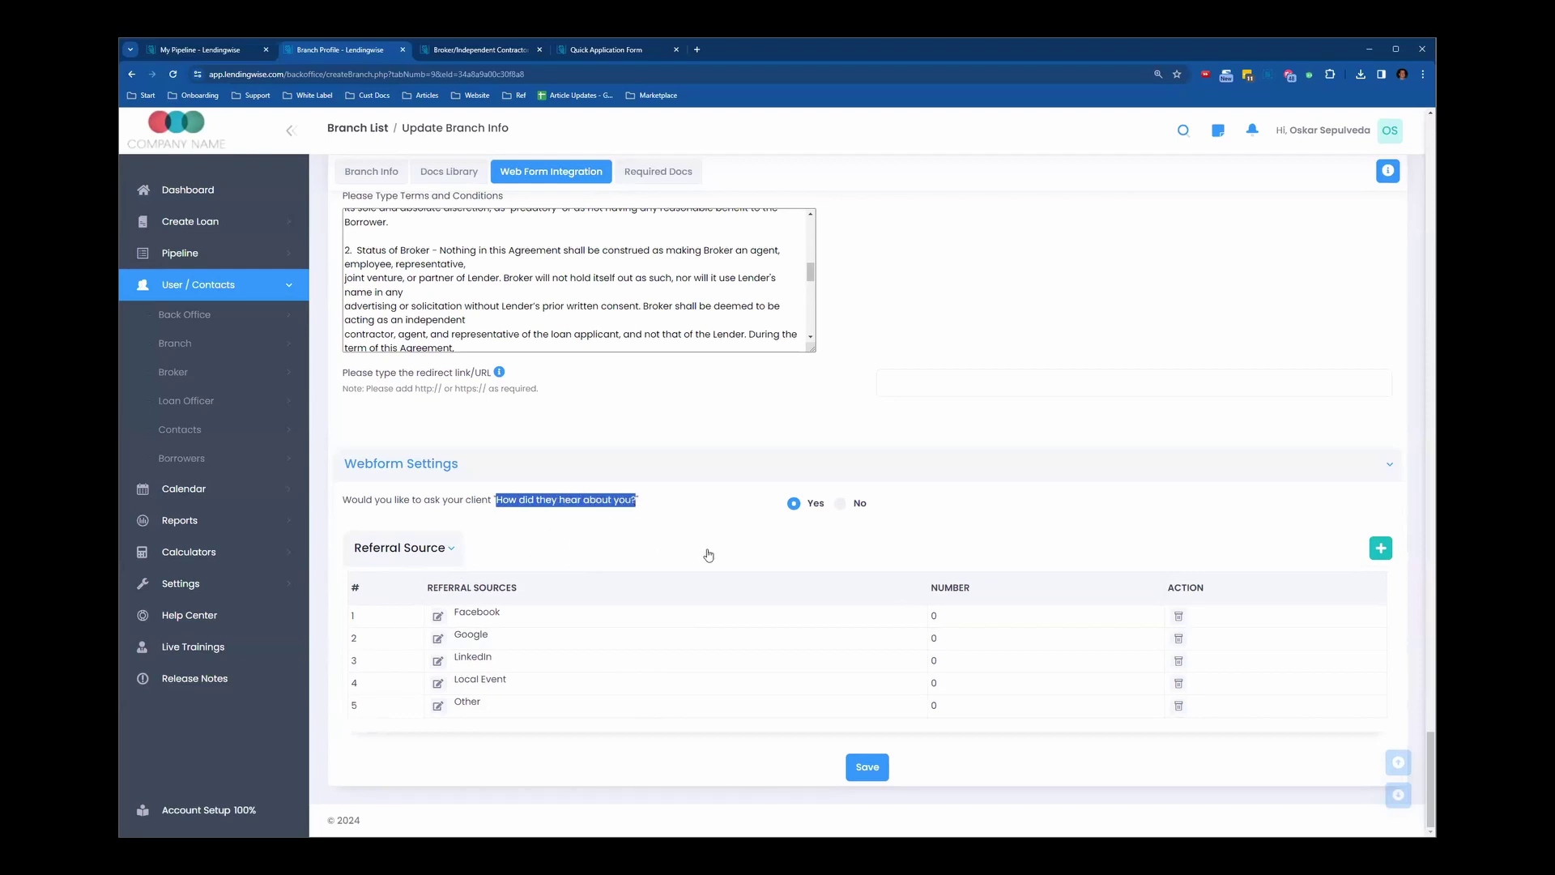
- Set the "How did they hear about you?" client question to No and switch it back to Yes
{"action": "left_click", "coordinate": [842, 504]}
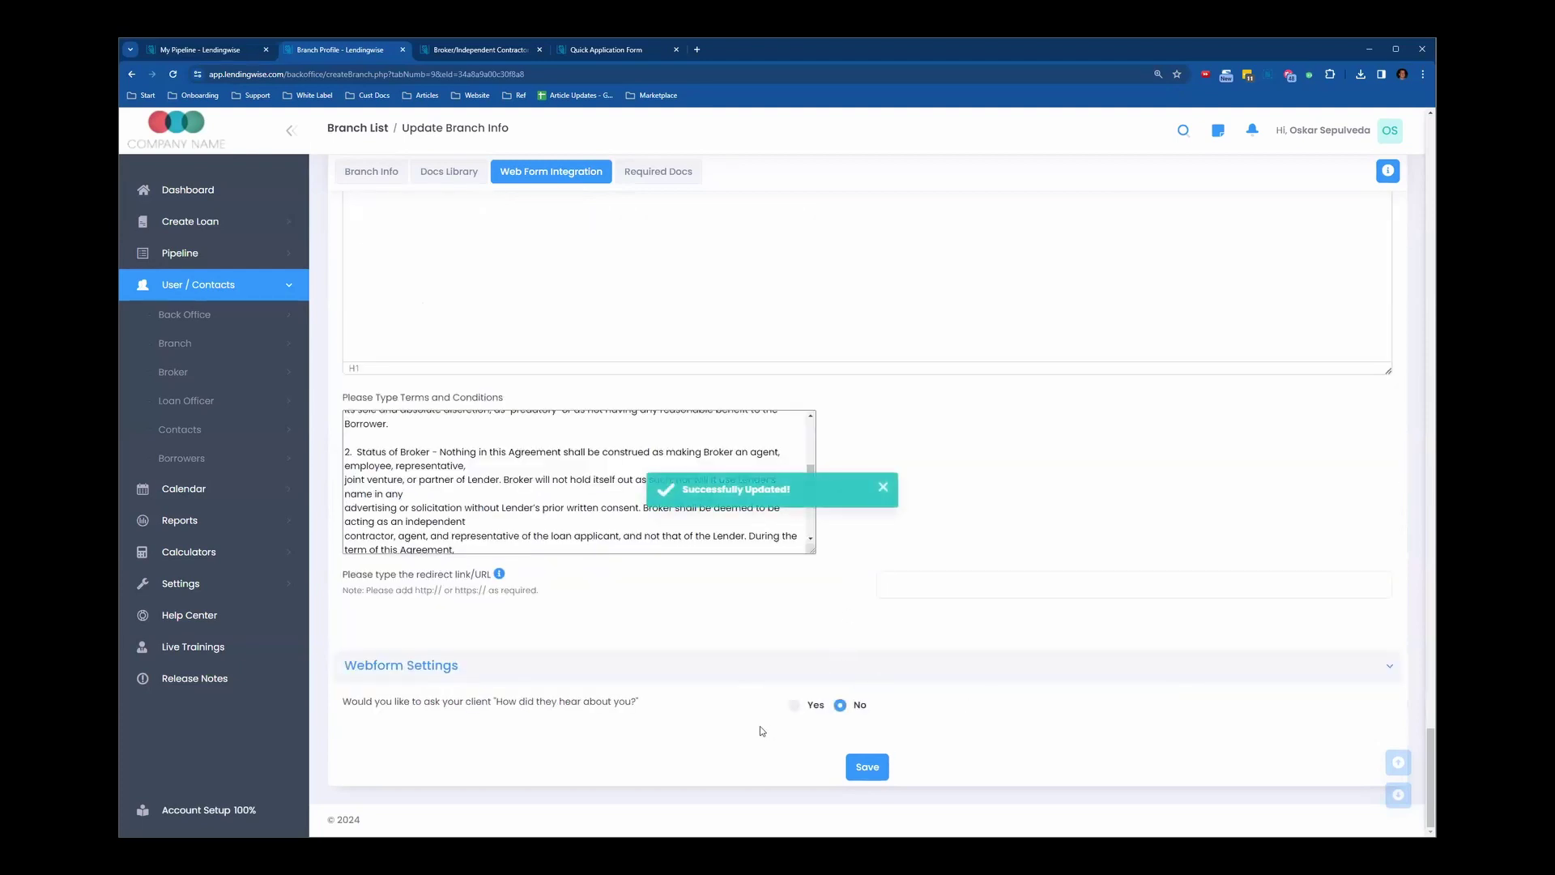
{"action": "left_click", "coordinate": [793, 705]}
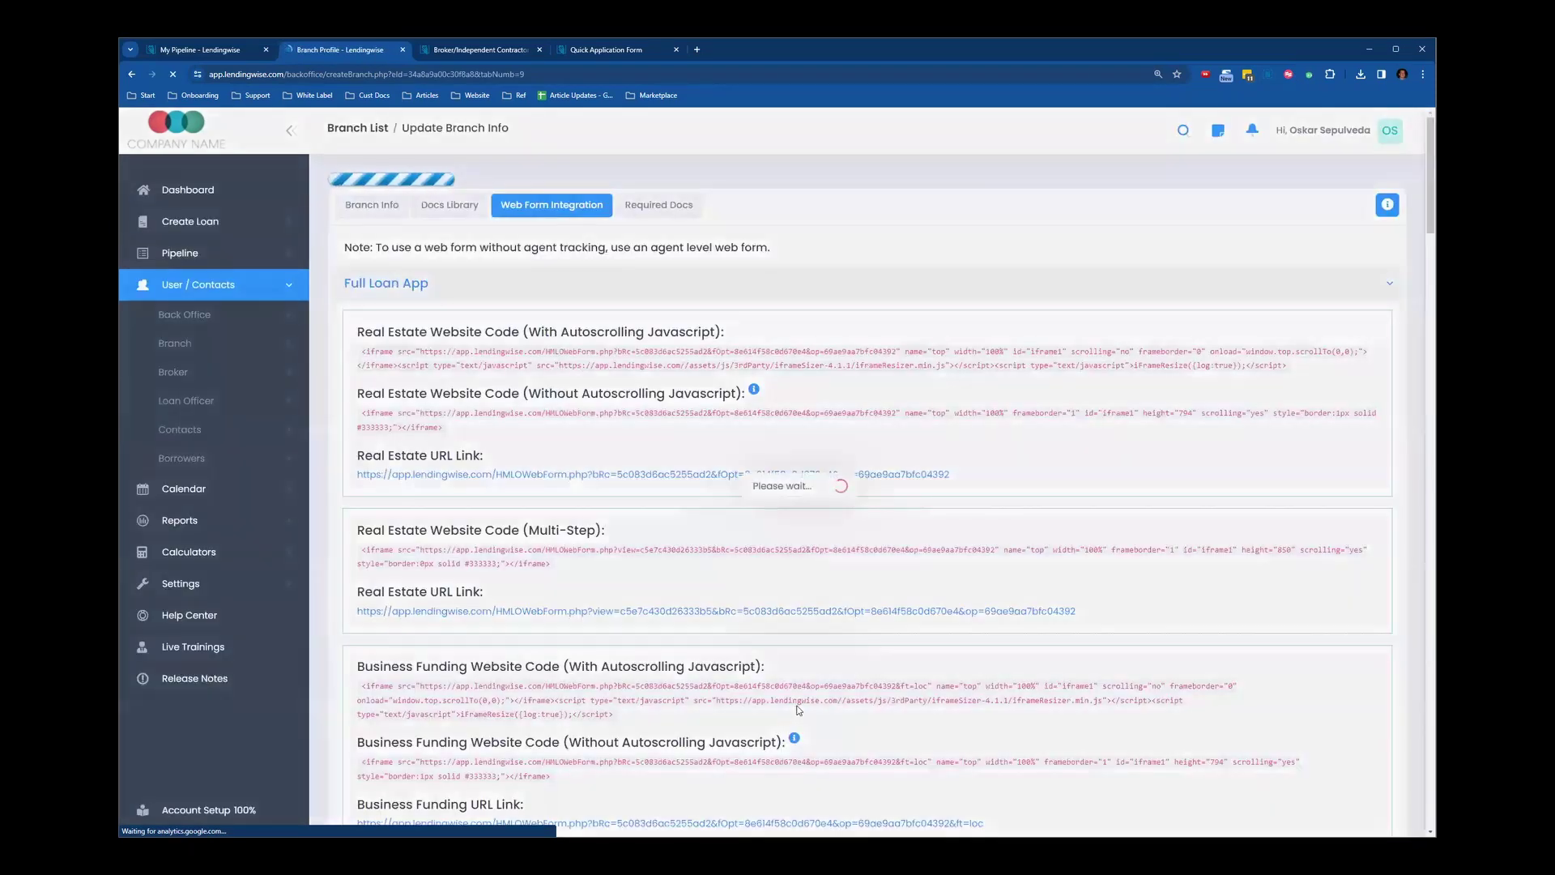
- Return to the Webform Settings section of the branch's web forms and highlight "How did they hear about you?" in the client question
{"action": "scroll", "coordinate": [1142, 567], "scroll_direction": "down", "scroll_amount": 20}
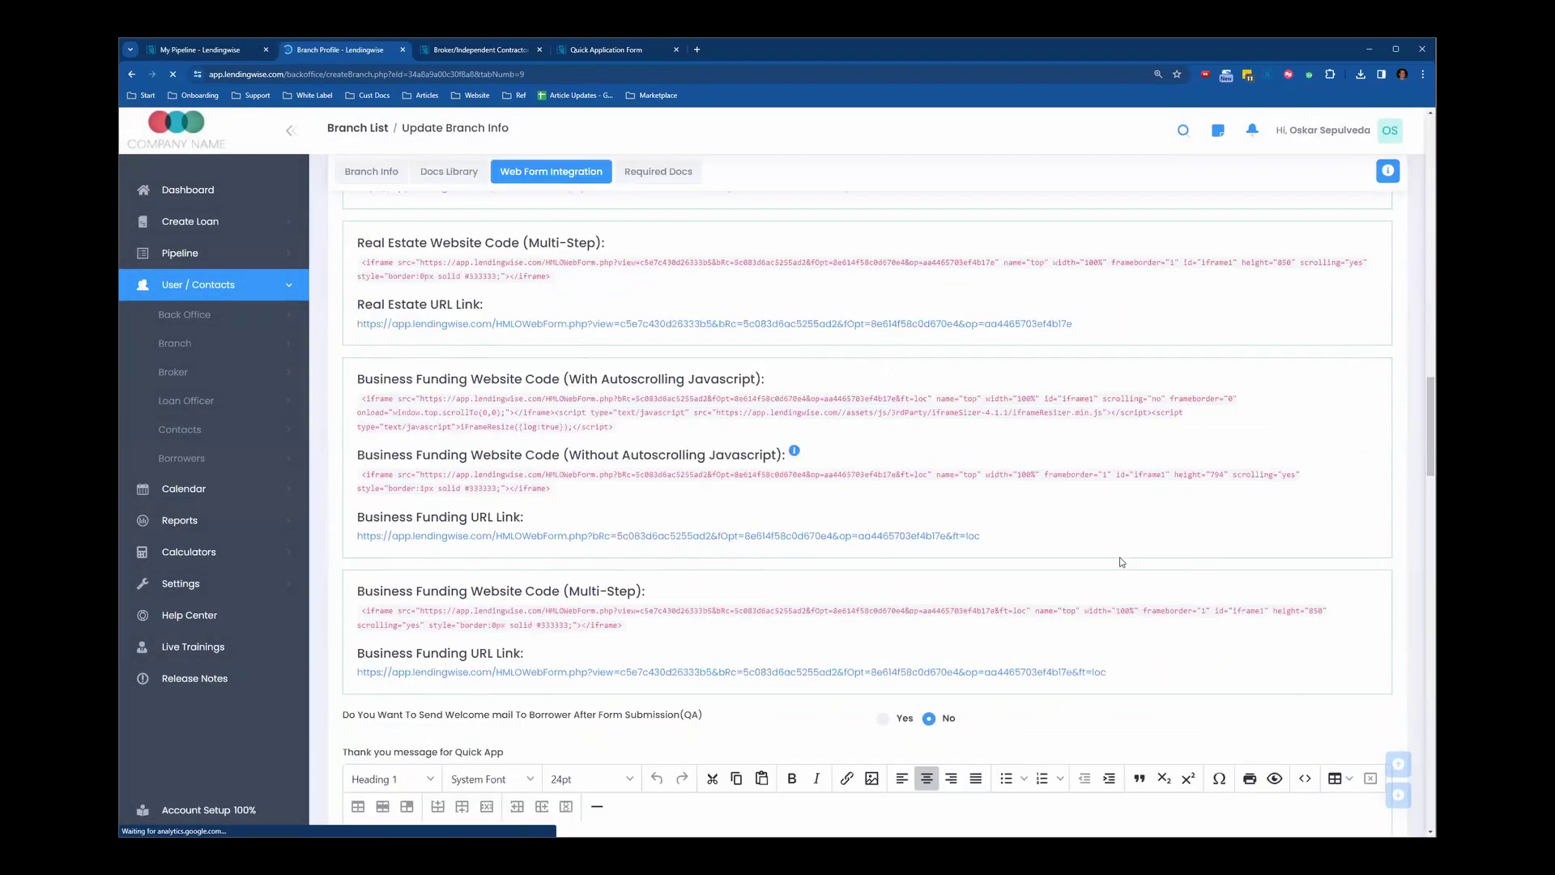
{"action": "scroll", "coordinate": [834, 727], "scroll_direction": "down", "scroll_amount": 12}
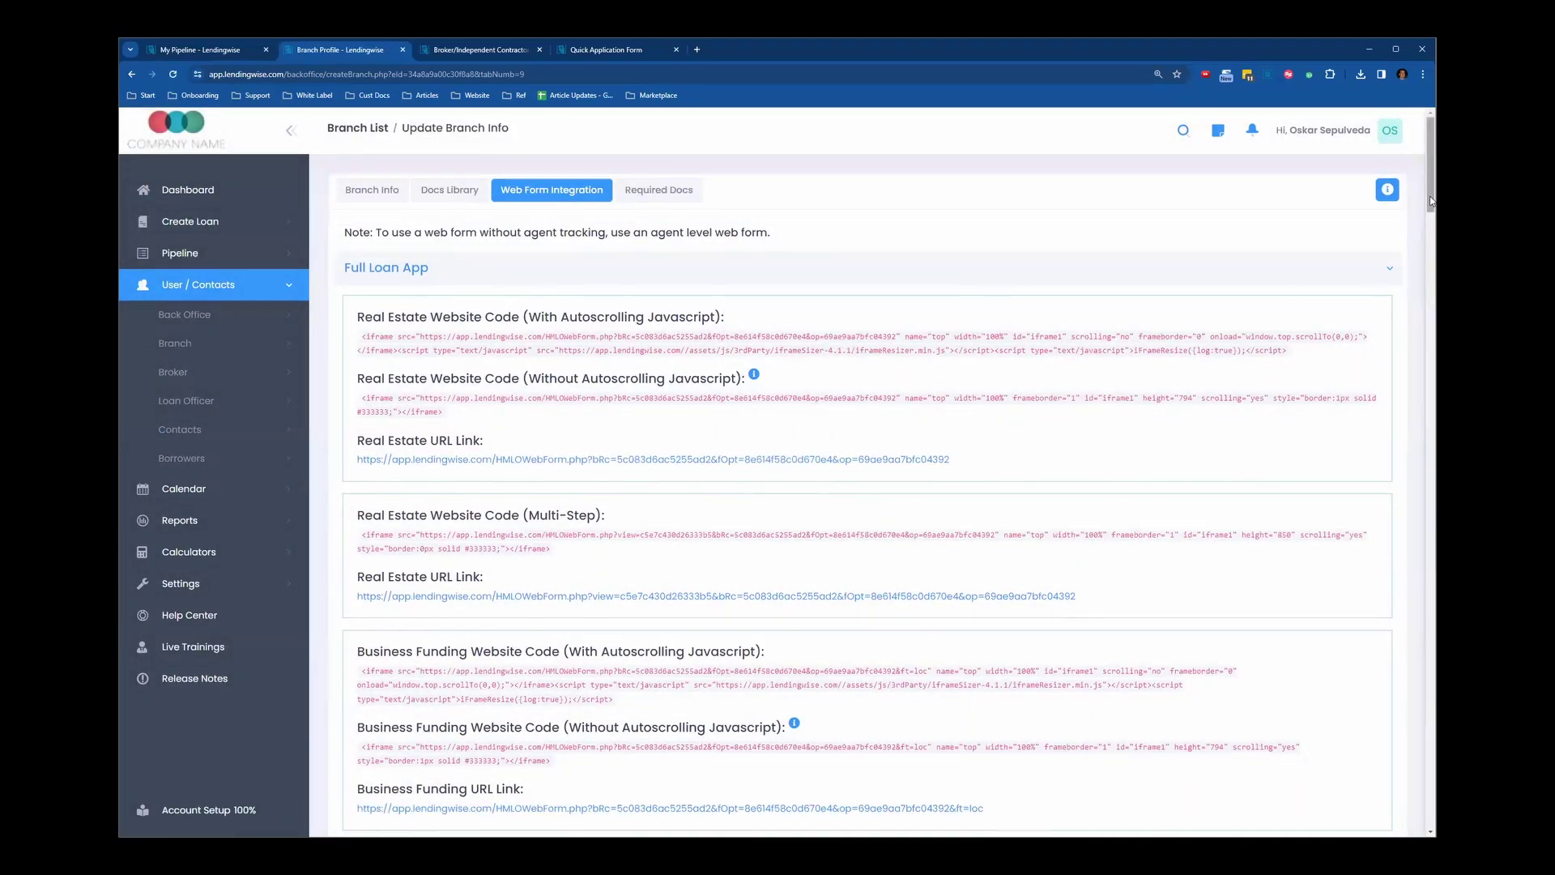
{"action": "scroll", "coordinate": [650, 587], "scroll_direction": "down", "scroll_amount": 20}
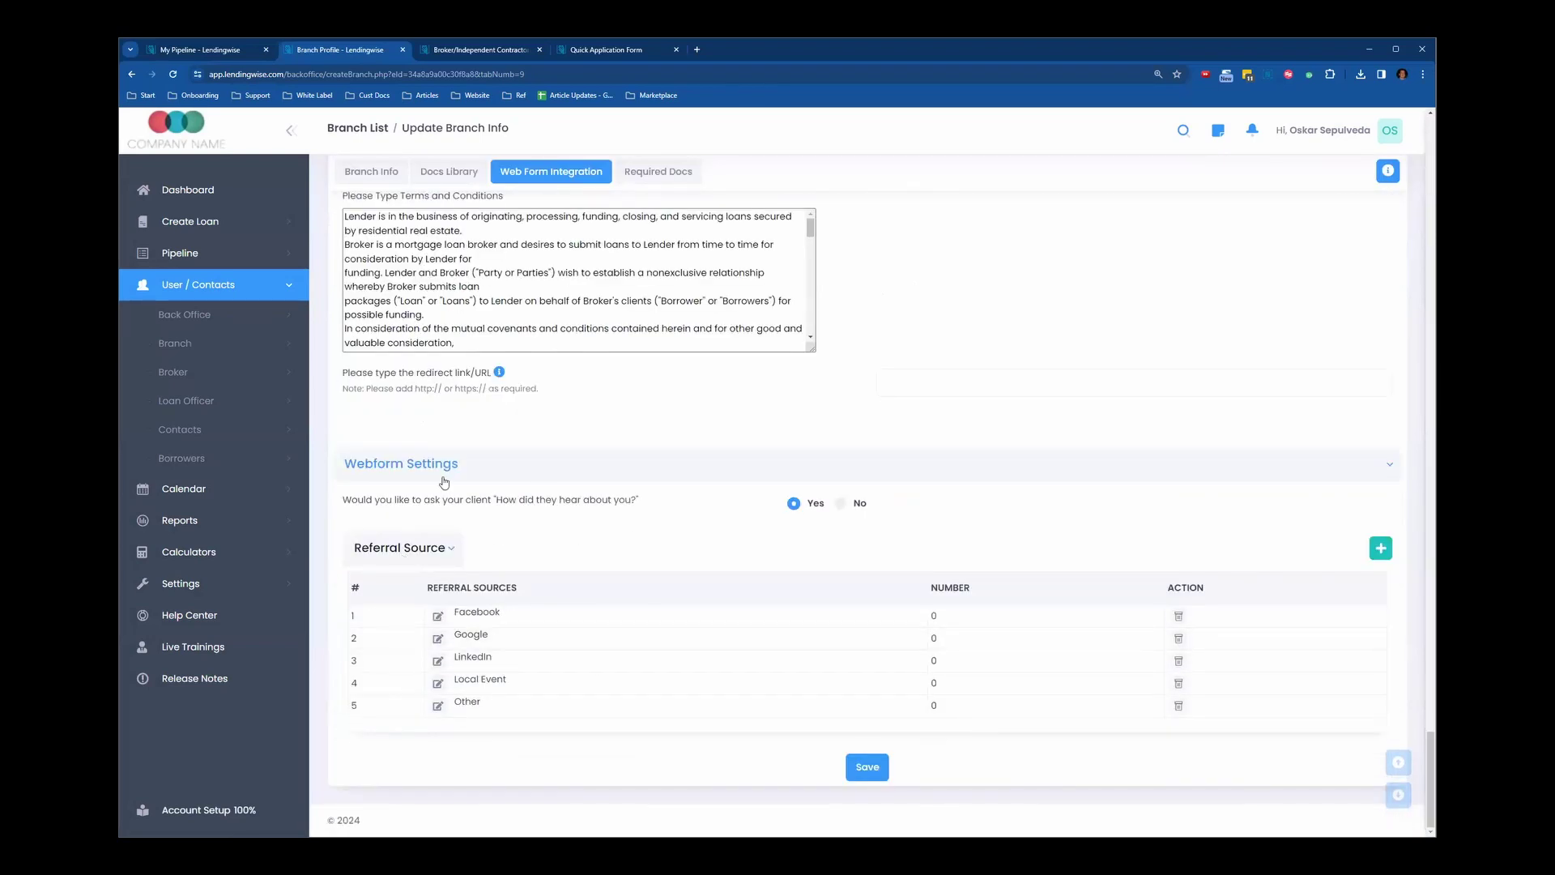
{"action": "left_click_drag", "start_coordinate": [498, 499], "coordinate": [636, 500]}
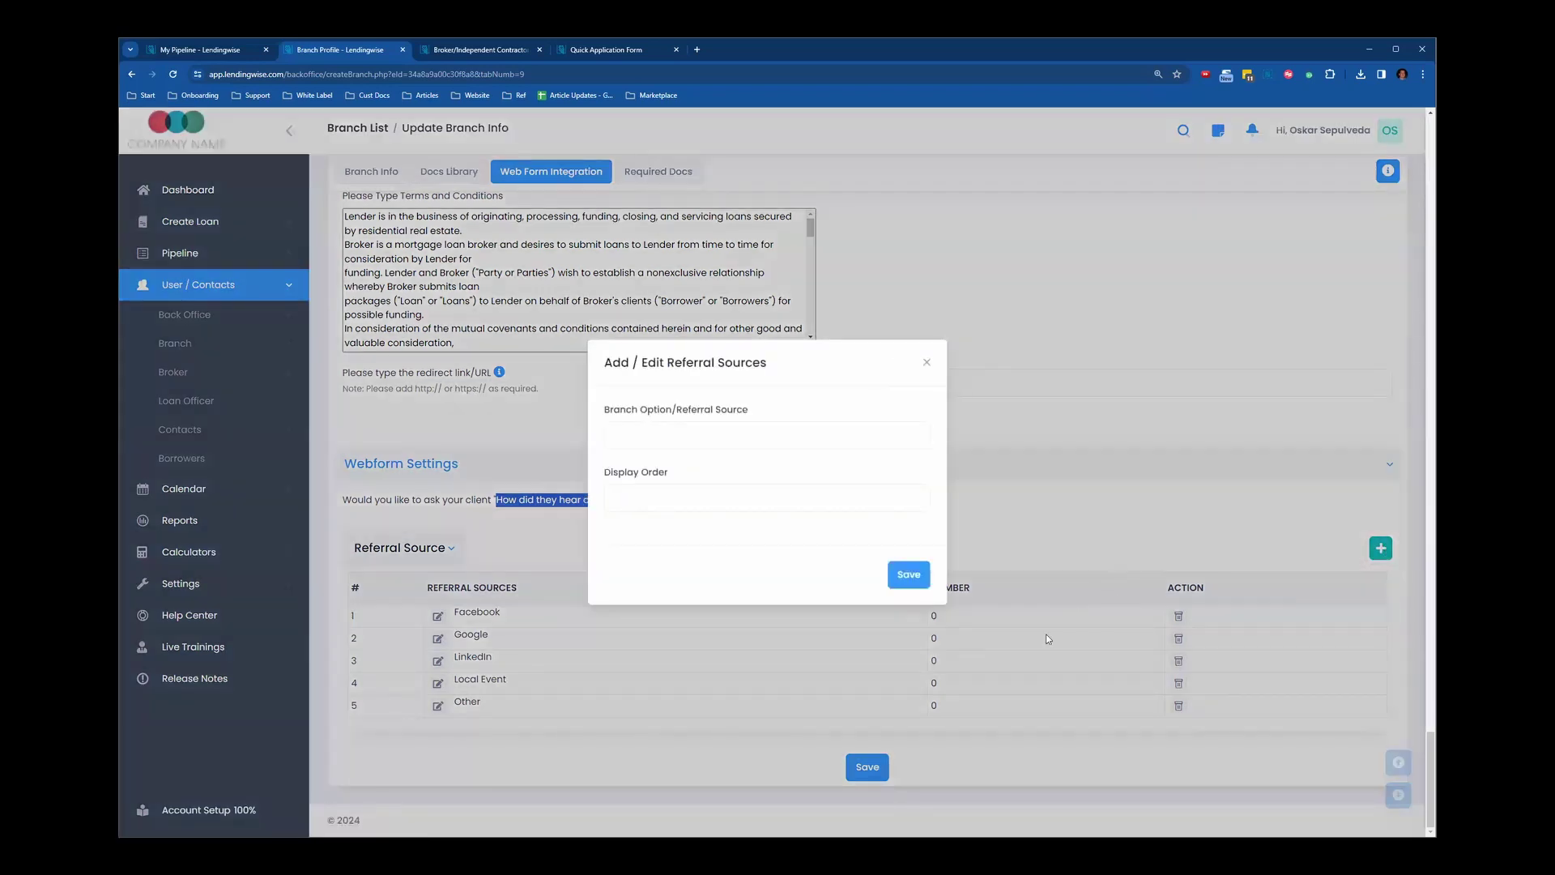
- Add a referral source named Instagram with display order 5 and save it
{"action": "left_click", "coordinate": [768, 437]}
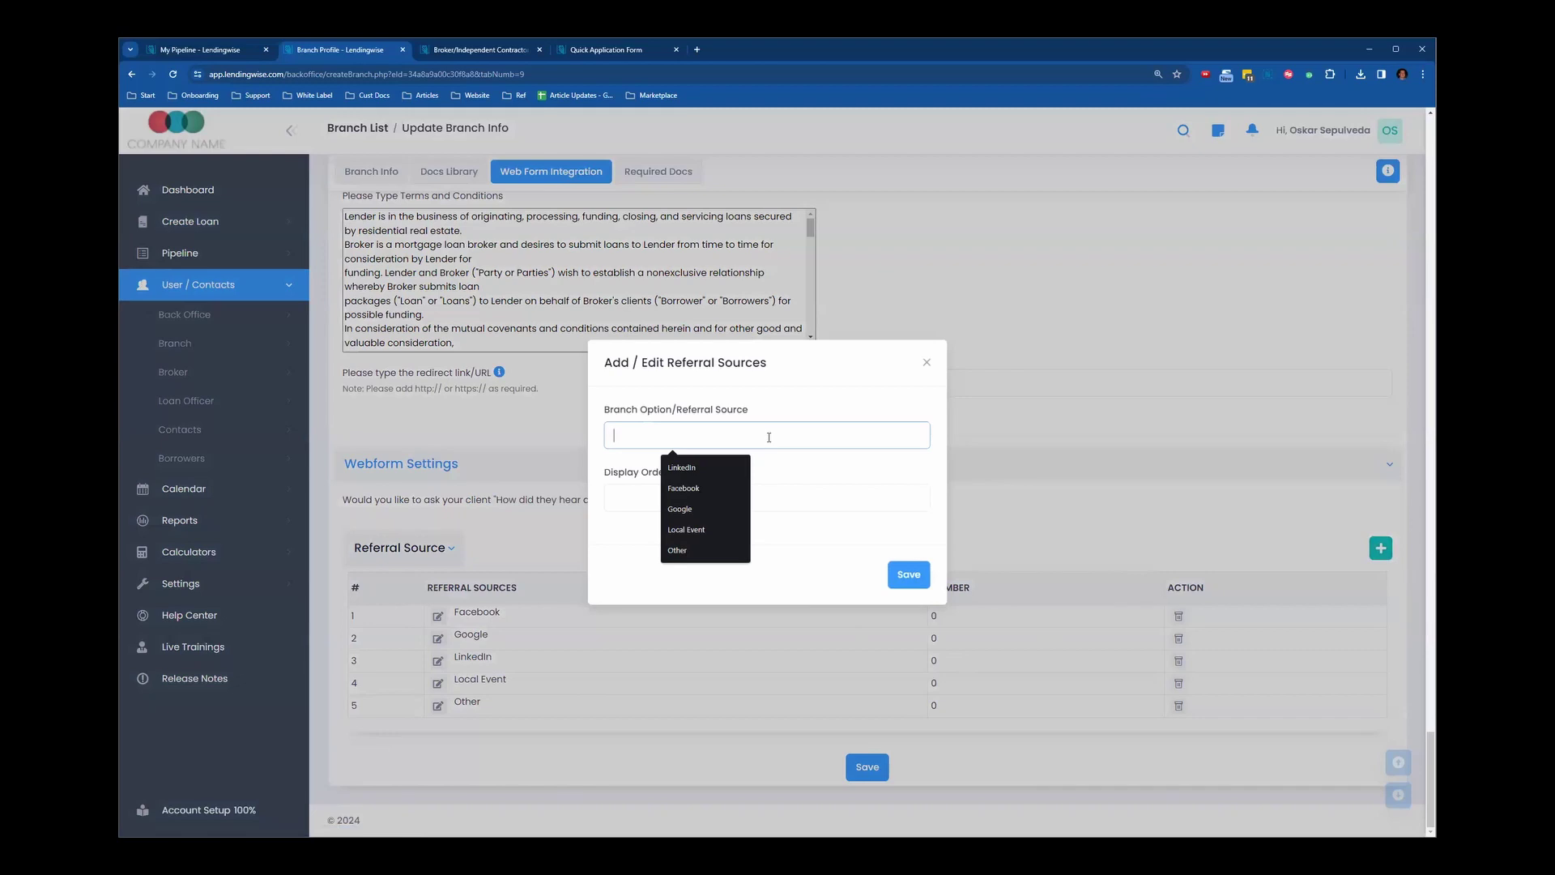
{"action": "type", "text": "Instagram"}
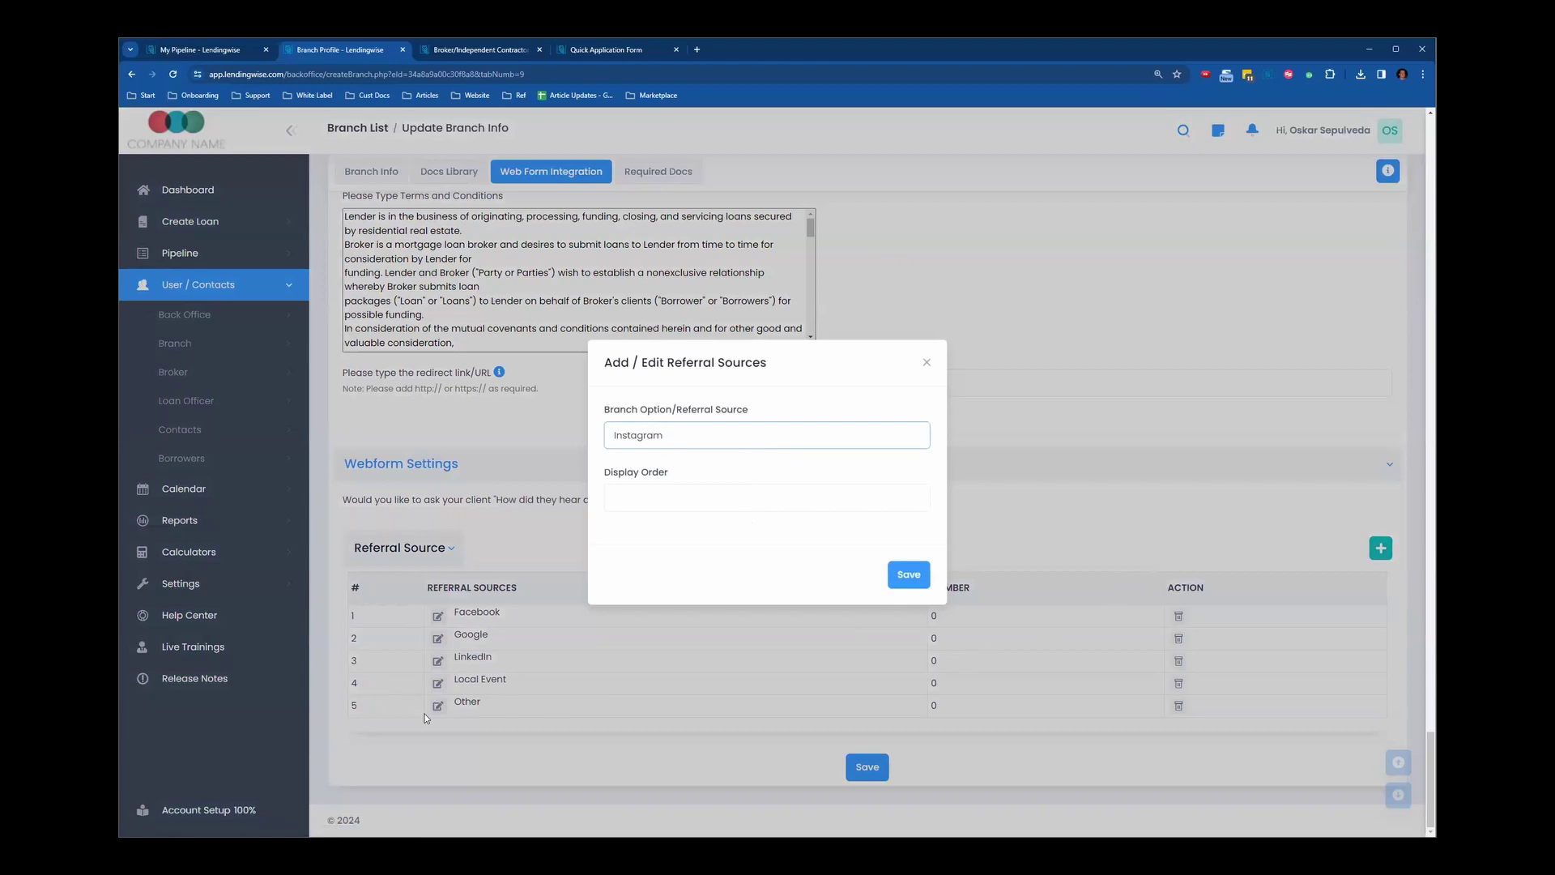
{"action": "left_click", "coordinate": [665, 498]}
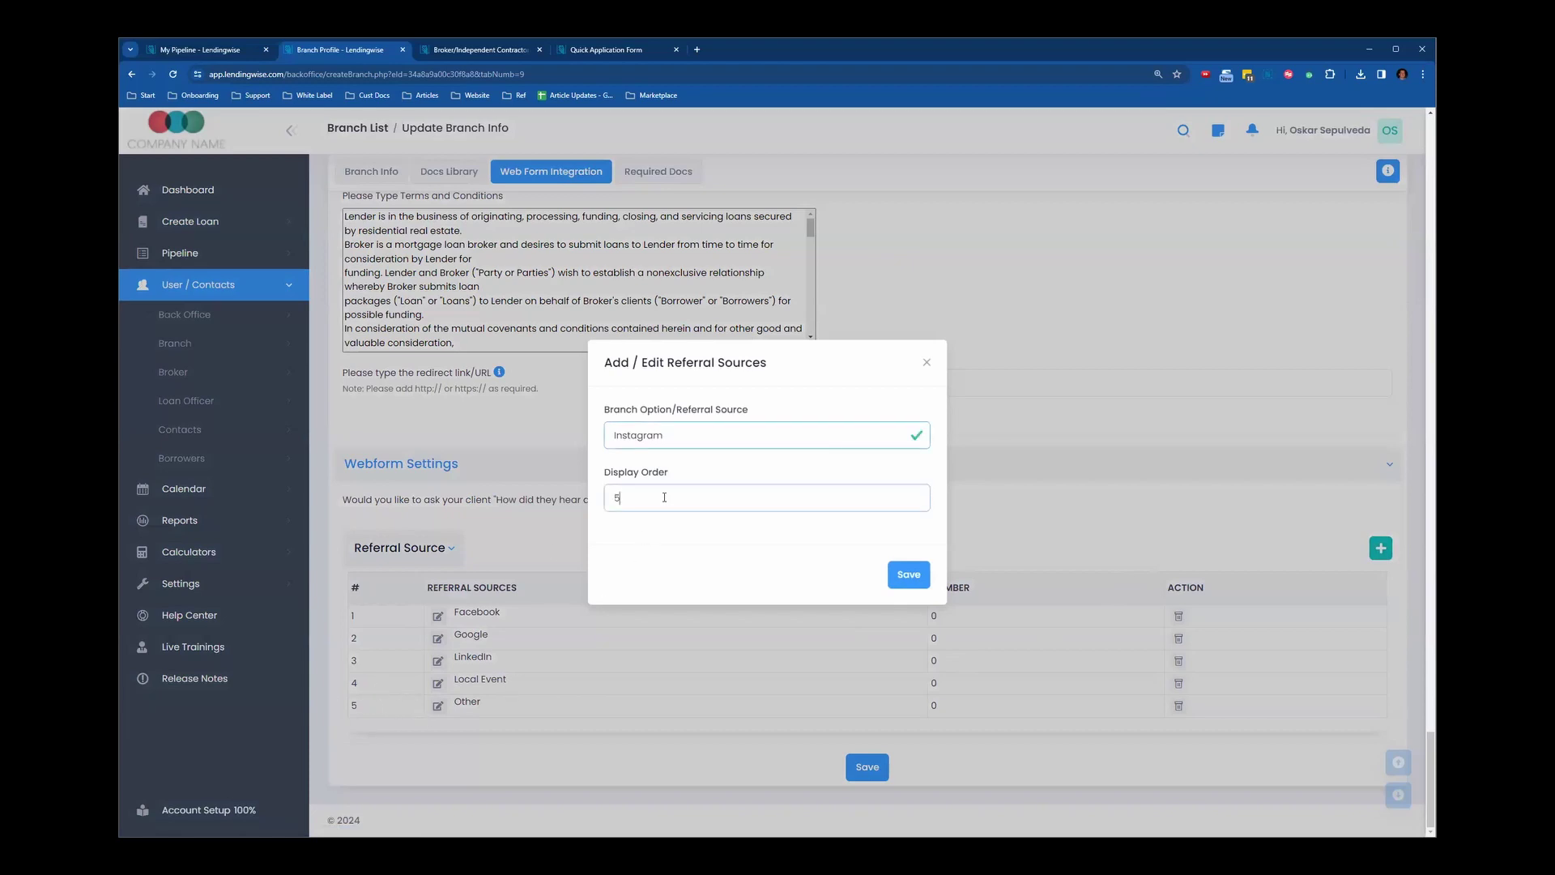
{"action": "type", "text": "5"}
{"action": "left_click", "coordinate": [903, 575]}
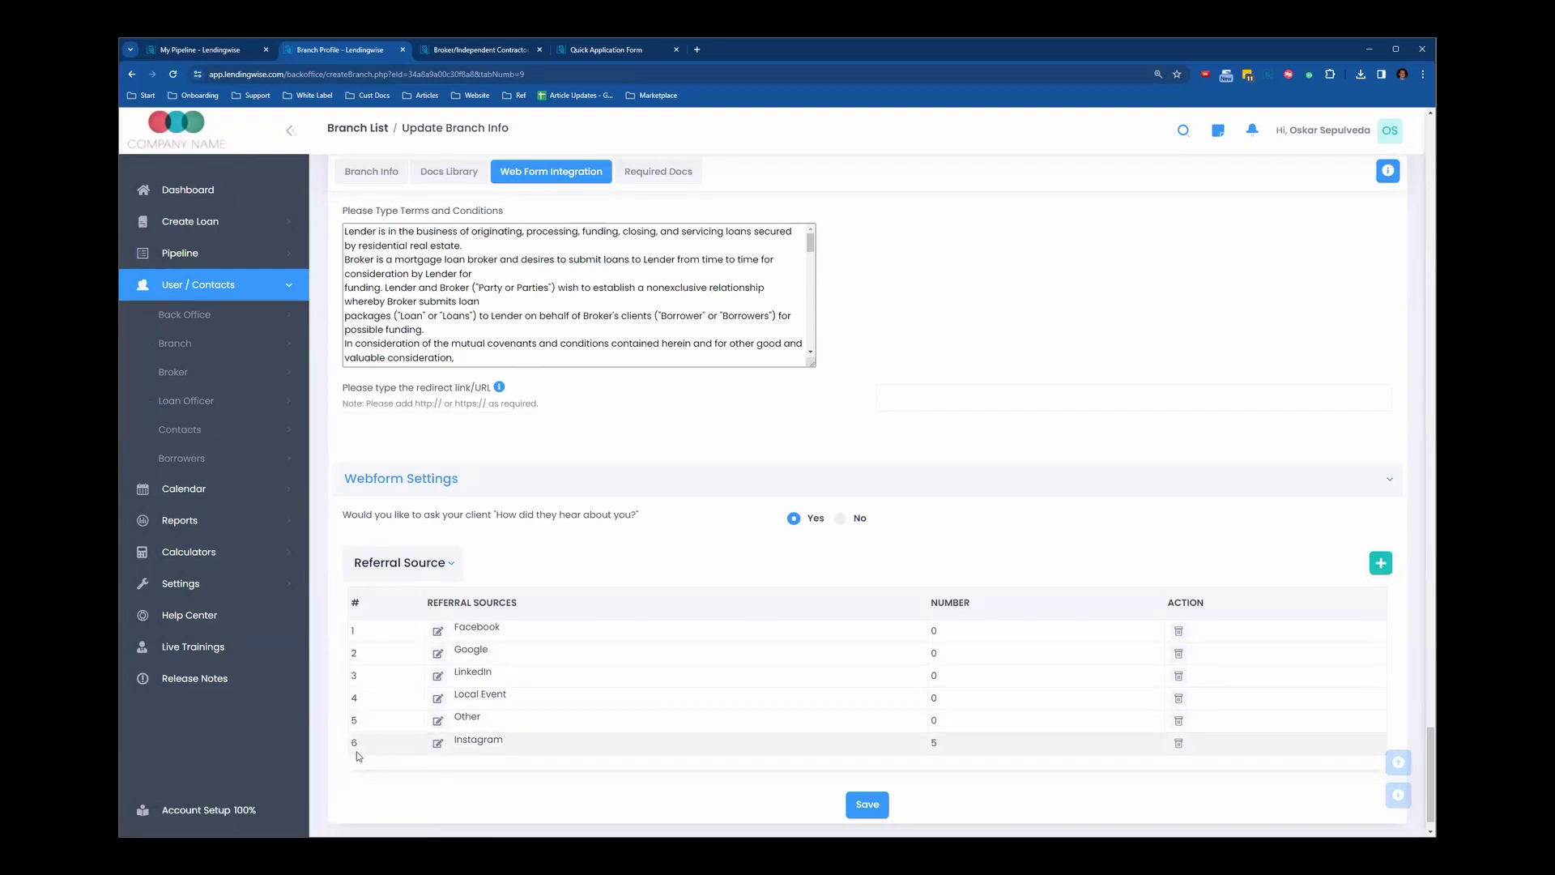
- Set the display order of the Other referral source to 7 and save the branch's web form settings
{"action": "left_click_drag", "start_coordinate": [591, 746], "coordinate": [593, 721]}
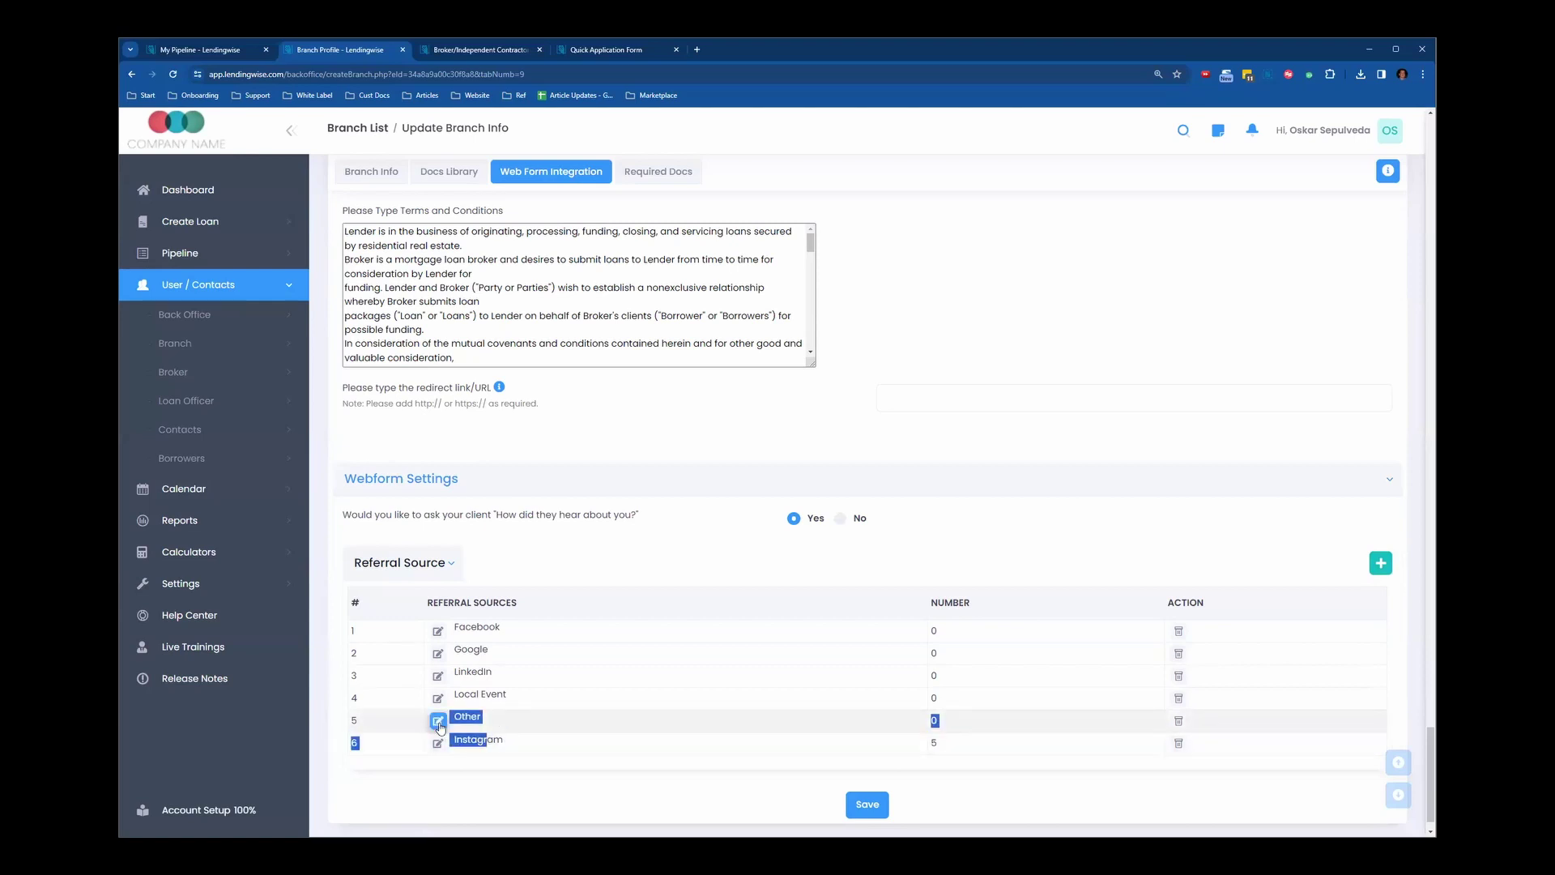
{"action": "left_click", "coordinate": [438, 720]}
{"action": "left_click", "coordinate": [655, 492]}
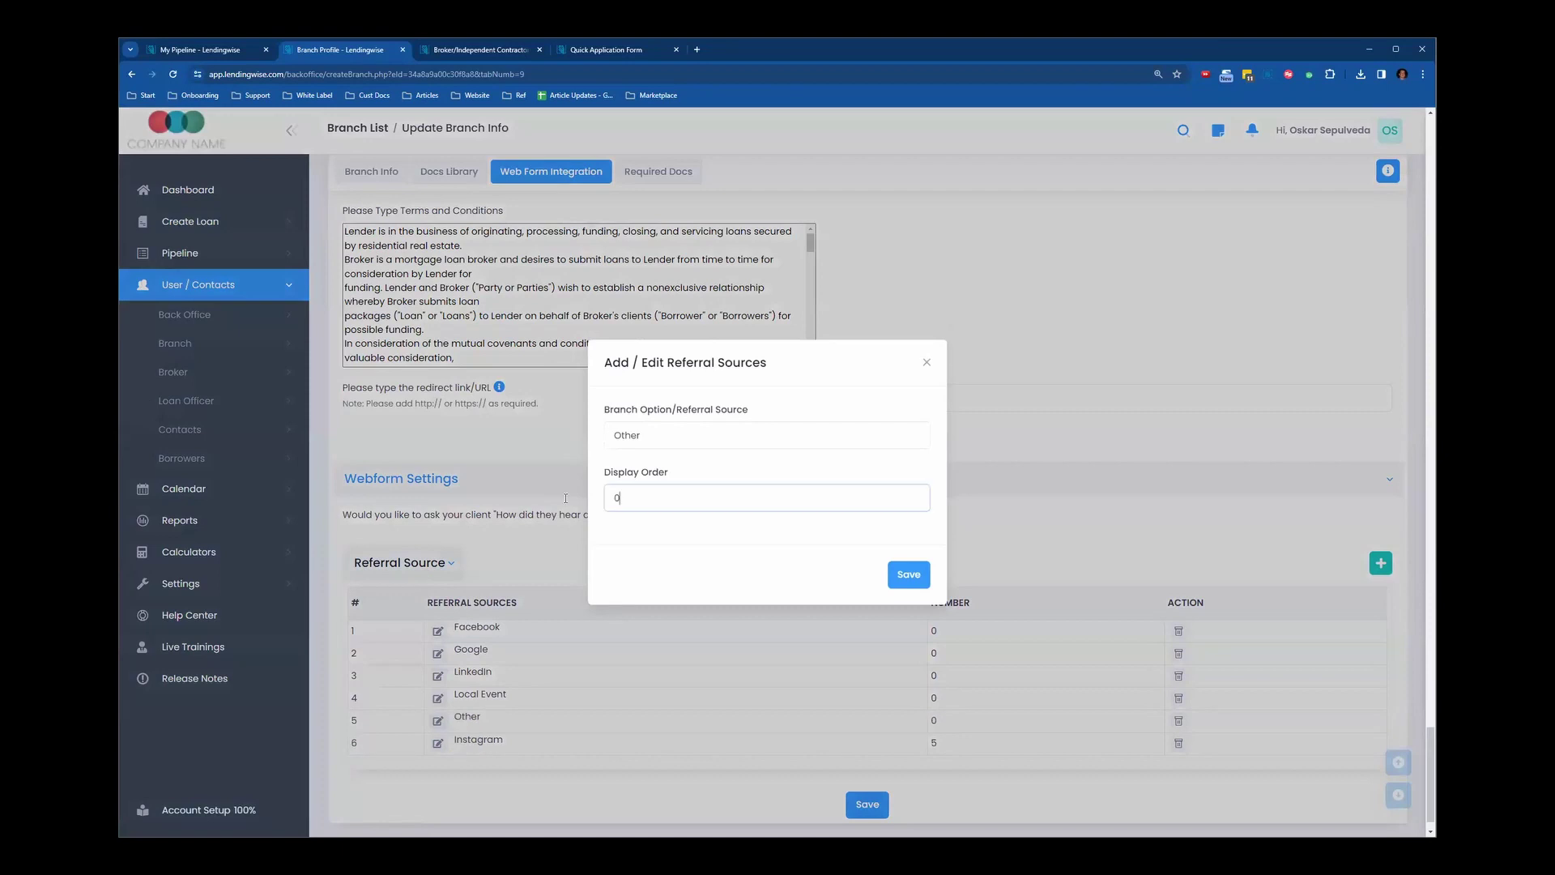
{"action": "type", "text": "7"}
{"action": "left_click", "coordinate": [908, 580]}
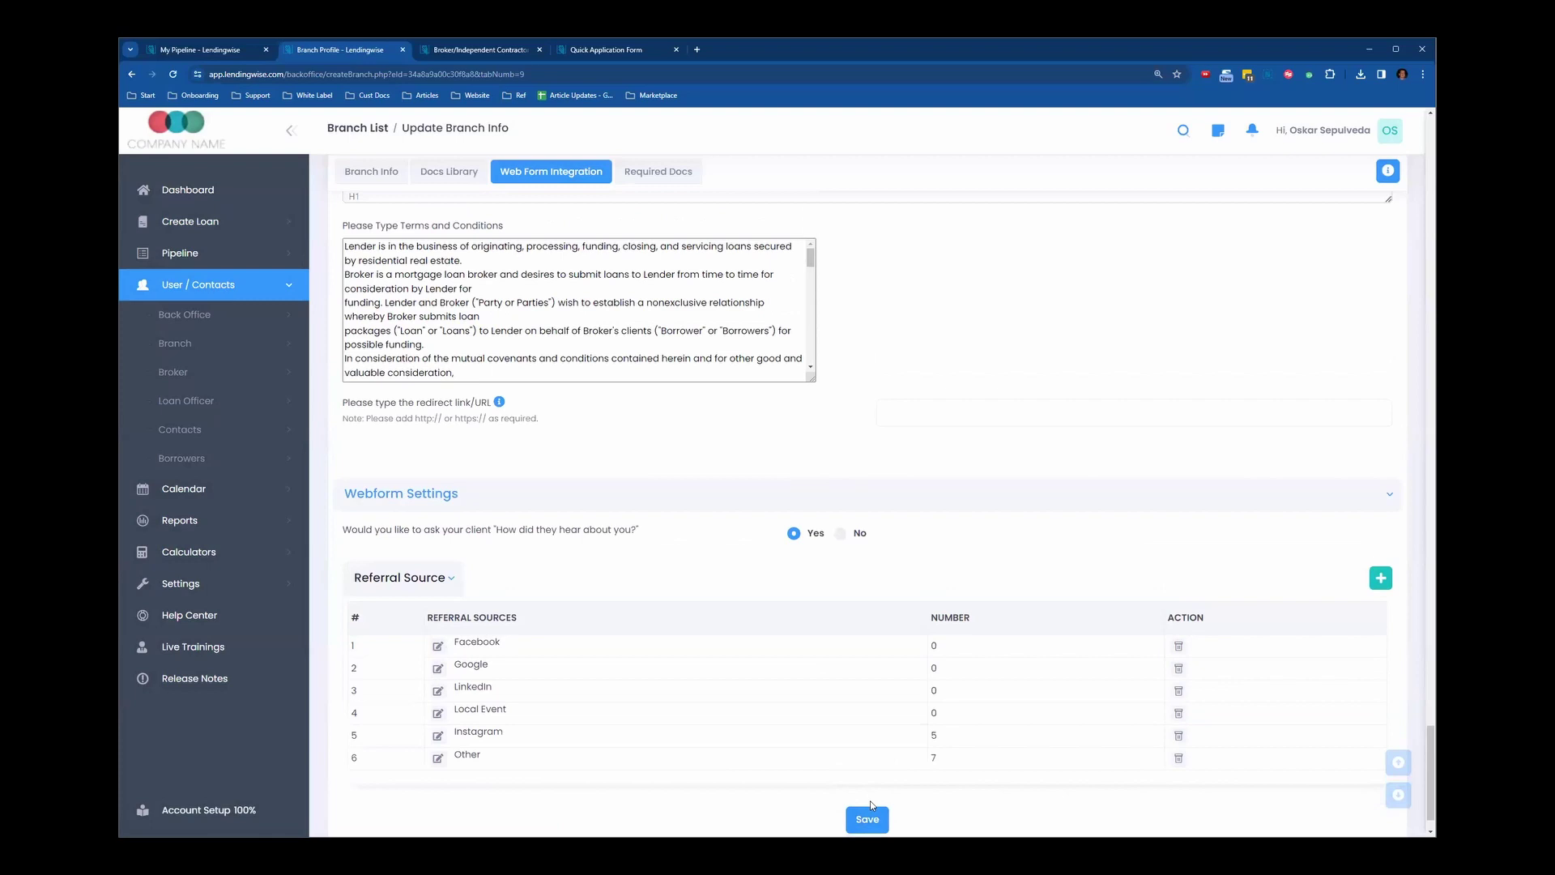
{"action": "left_click", "coordinate": [869, 819]}
- Switch to the Quick Application Form and examine the loan program and "Where are you in the process?" options
{"action": "left_click", "coordinate": [458, 51]}
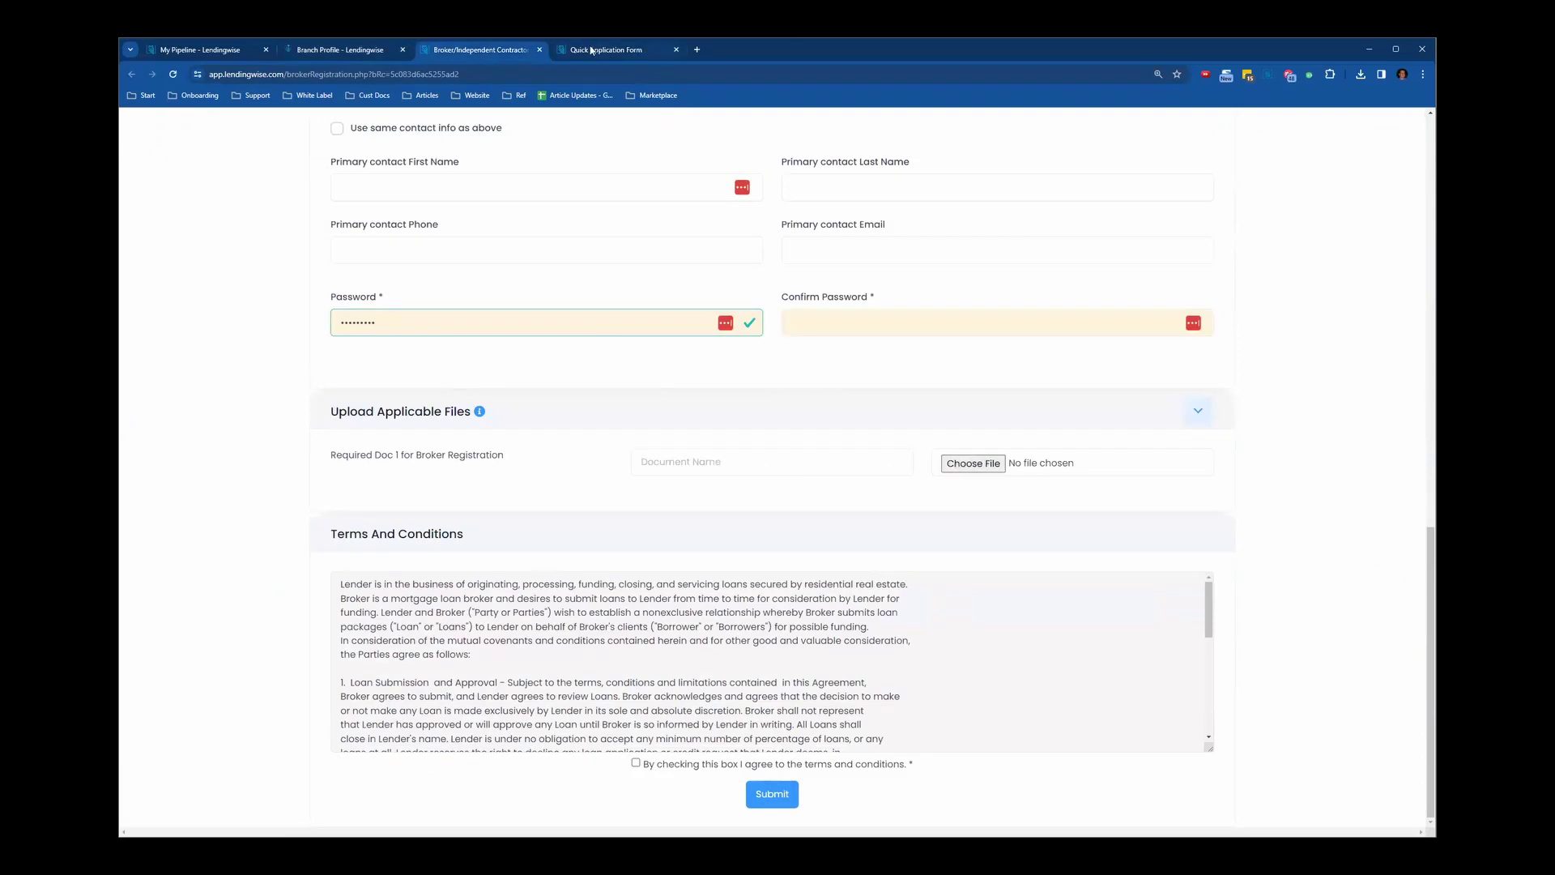
{"action": "left_click", "coordinate": [591, 50]}
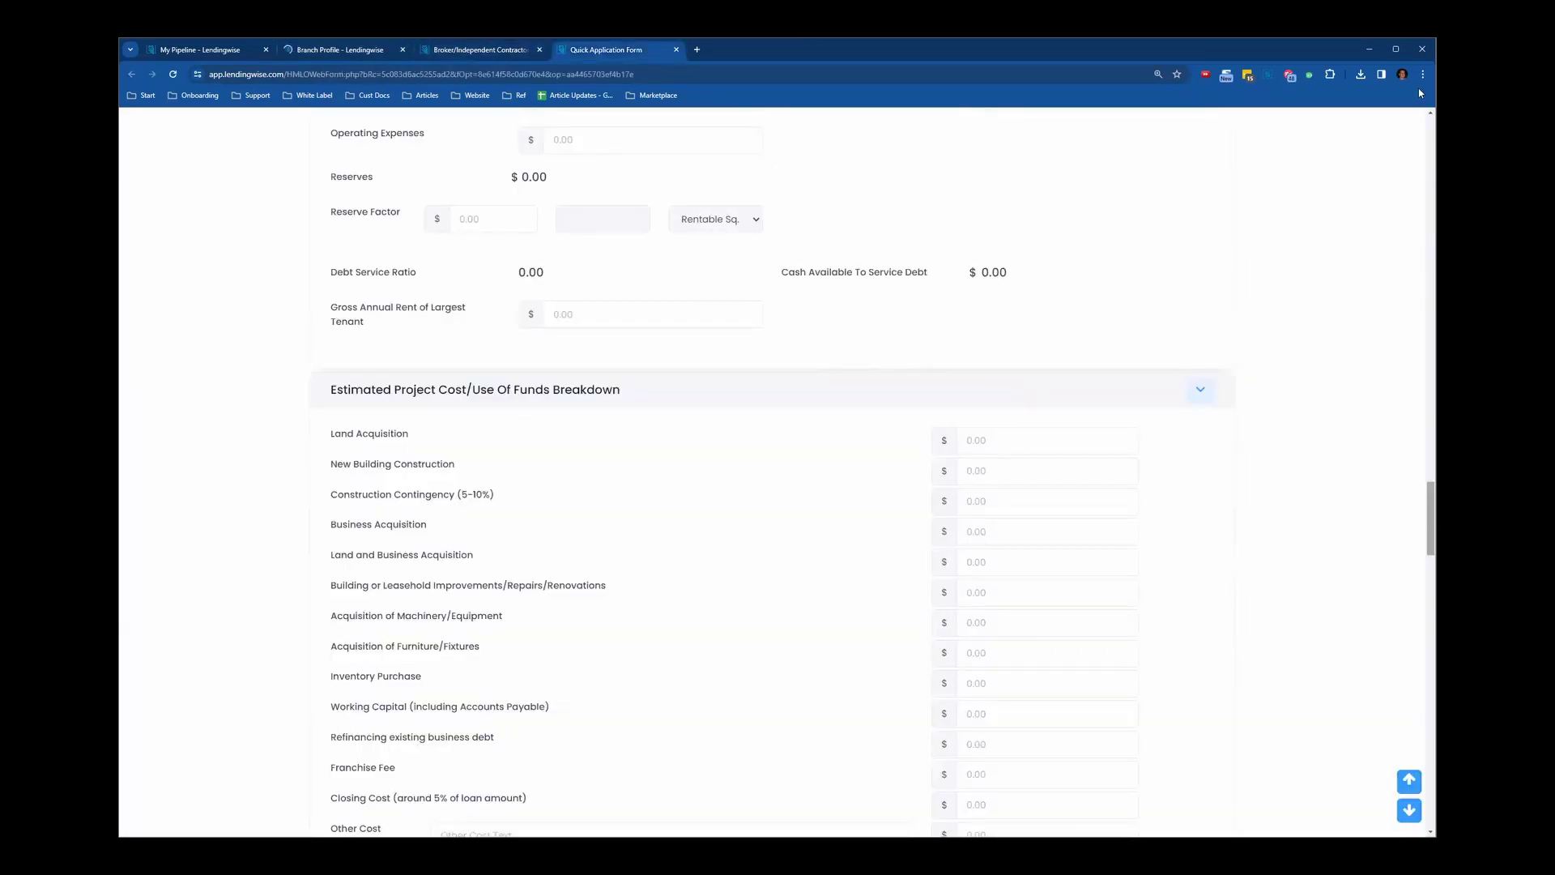
{"action": "scroll", "coordinate": [1418, 494], "scroll_direction": "up", "scroll_amount": 15}
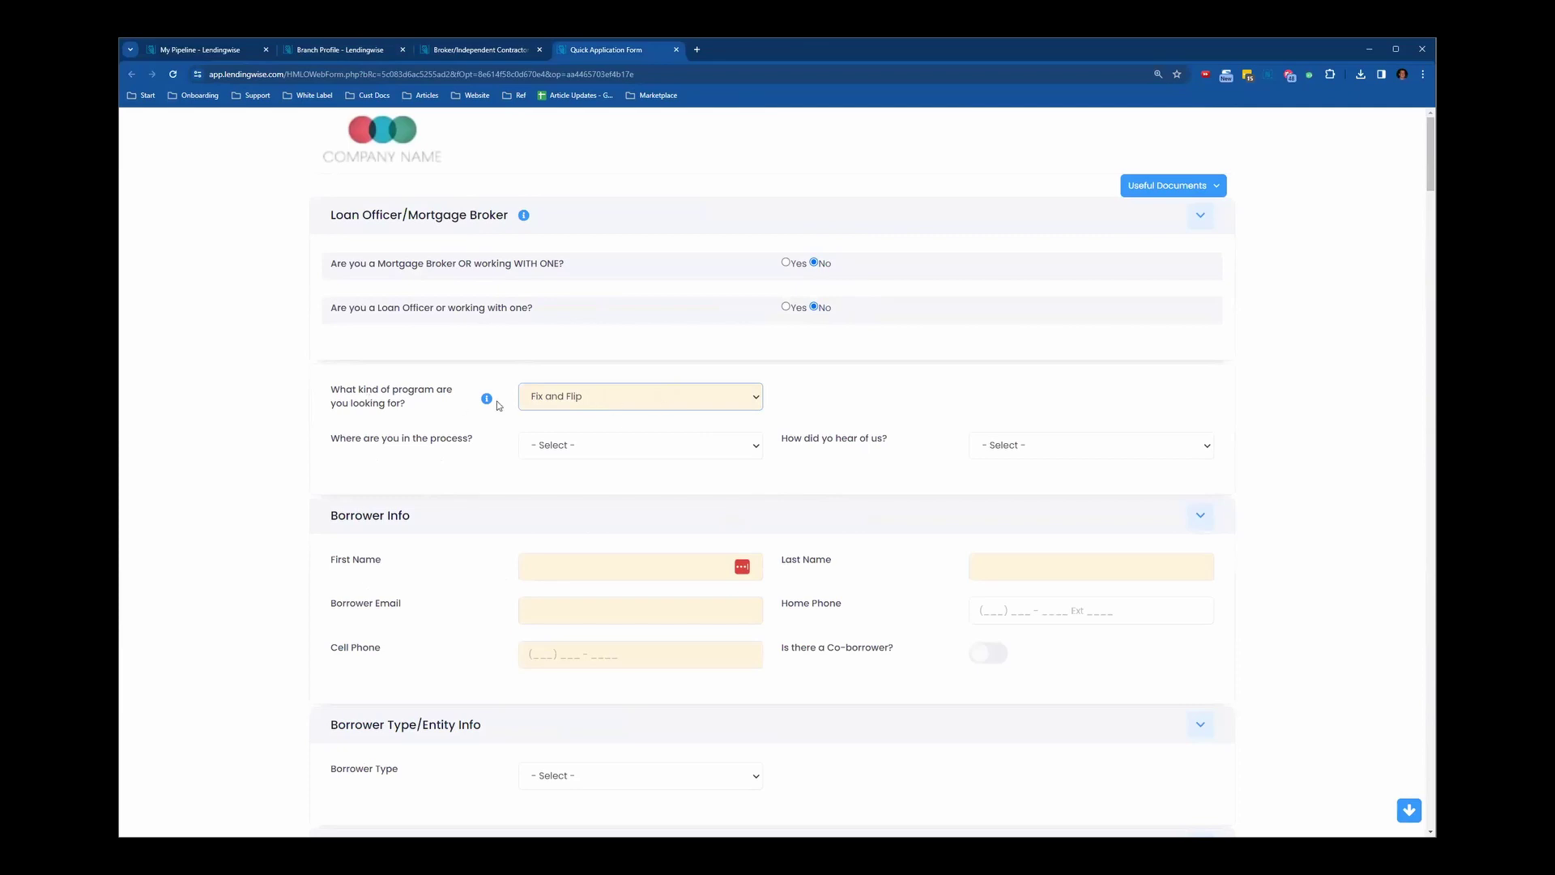
{"action": "left_click", "coordinate": [595, 399]}
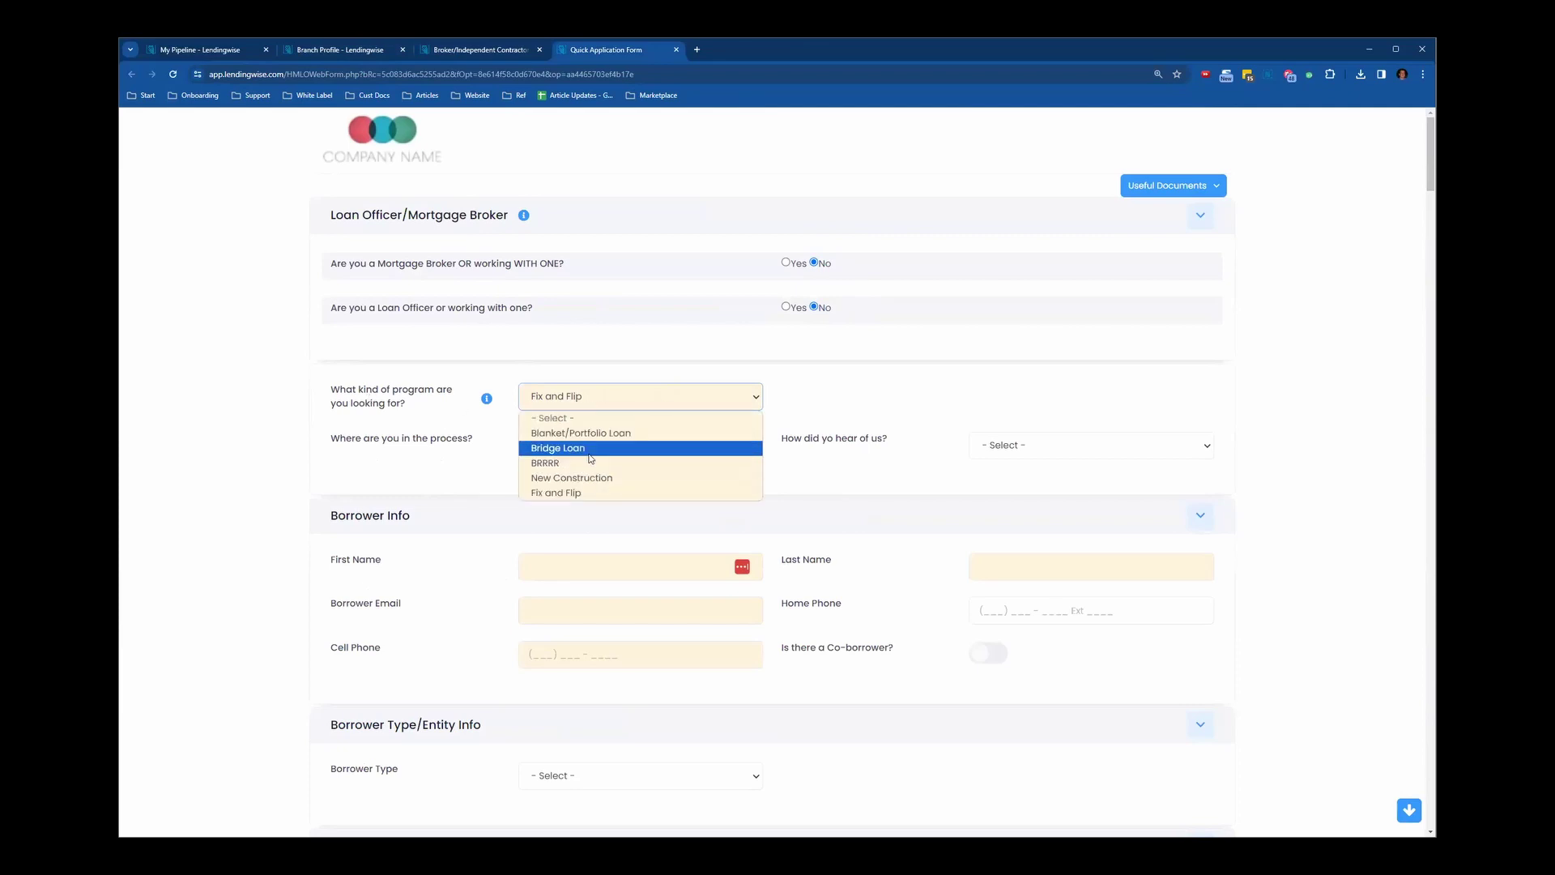
{"action": "left_click", "coordinate": [411, 420]}
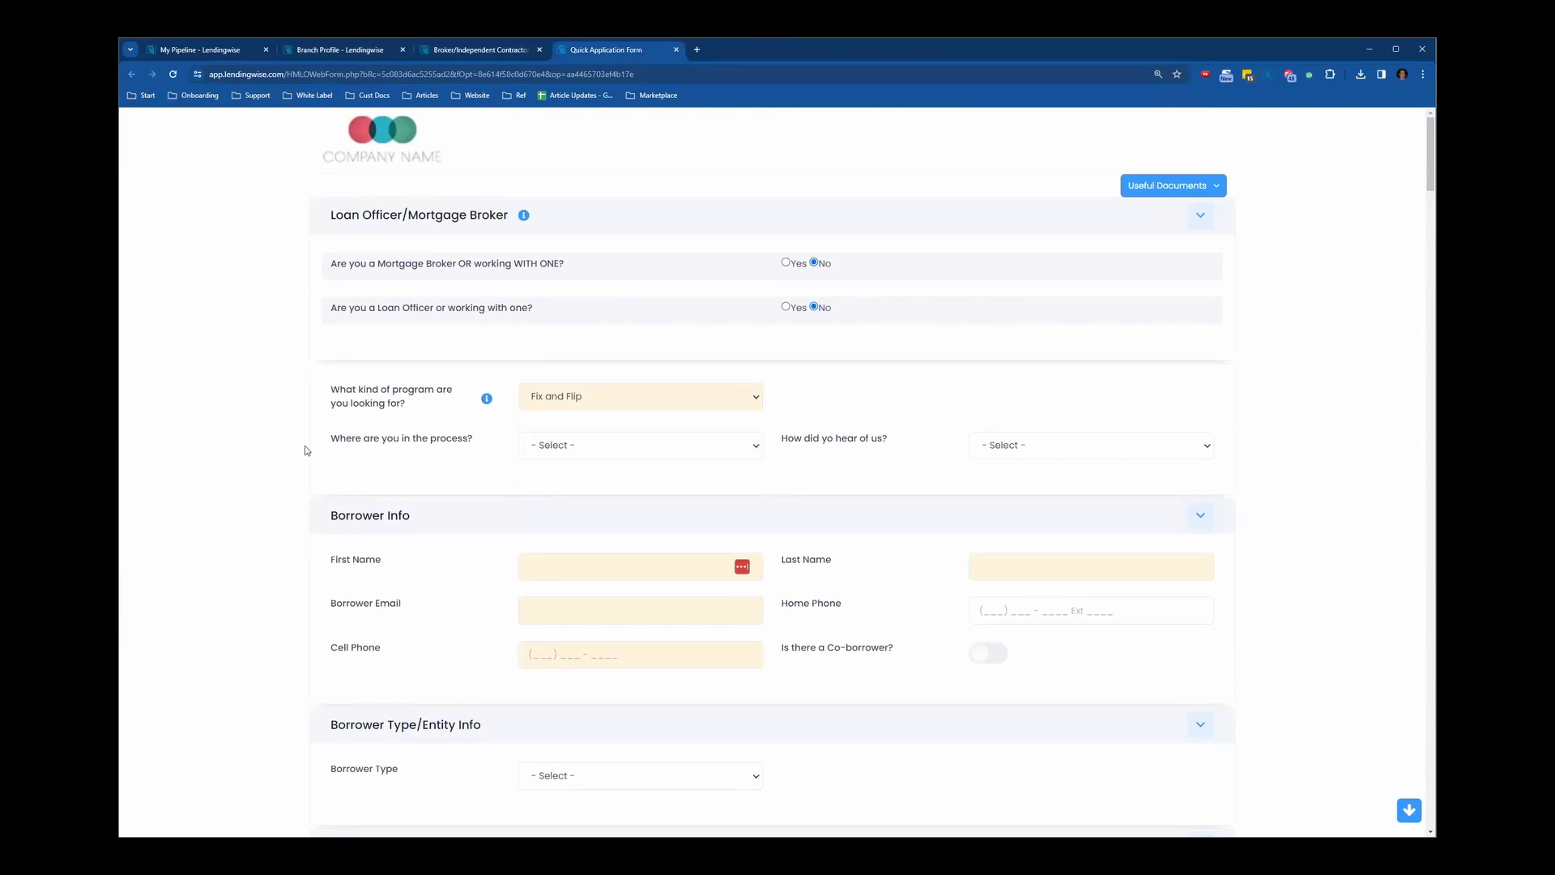
{"action": "left_click", "coordinate": [576, 450]}
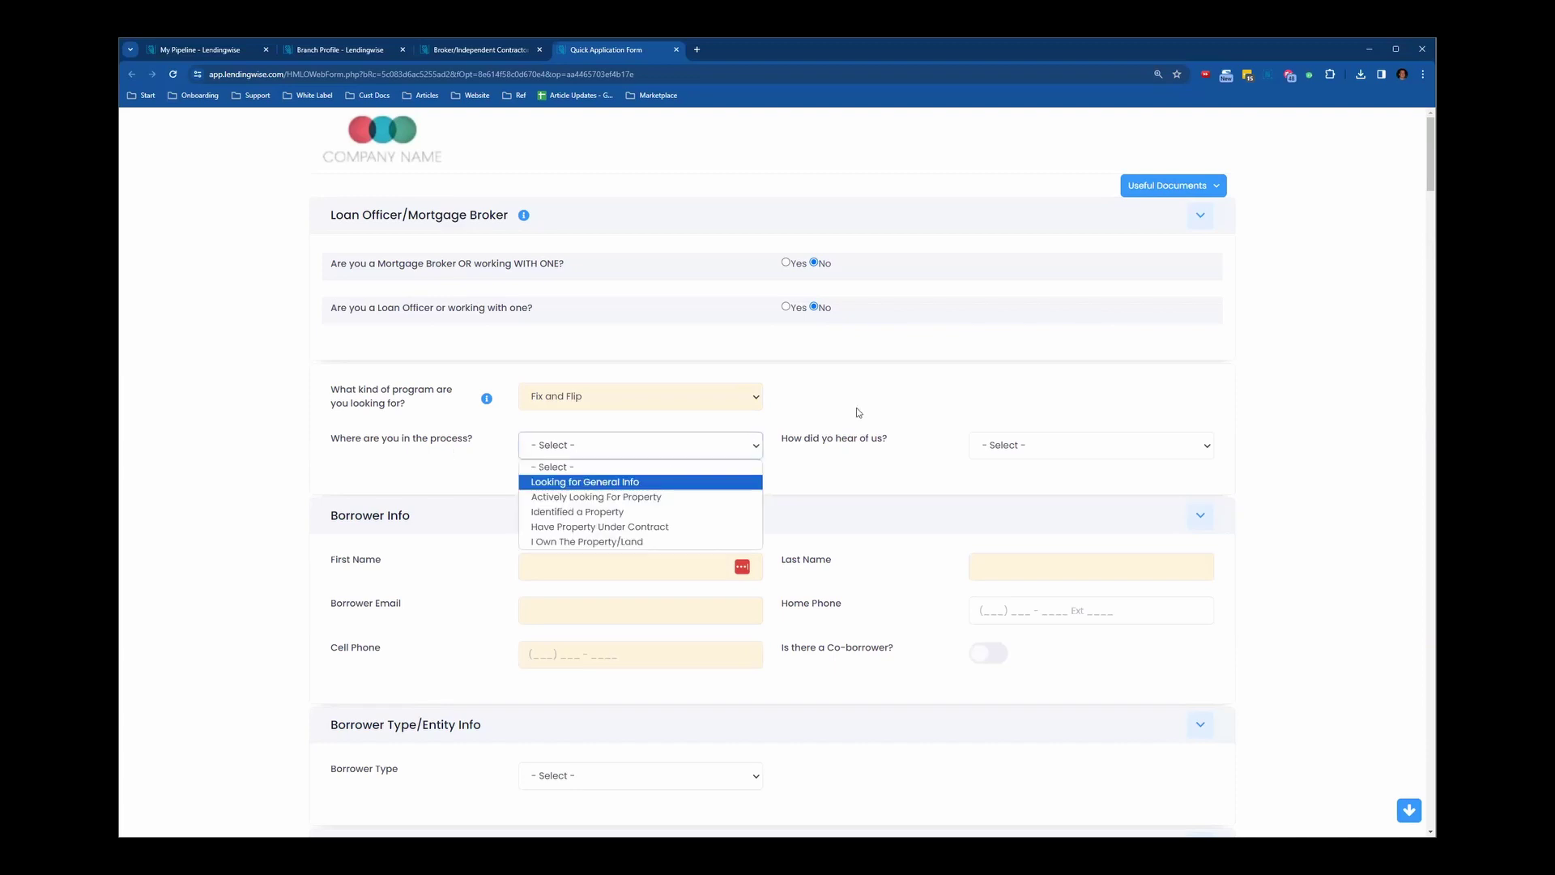
{"action": "left_click", "coordinate": [814, 448]}
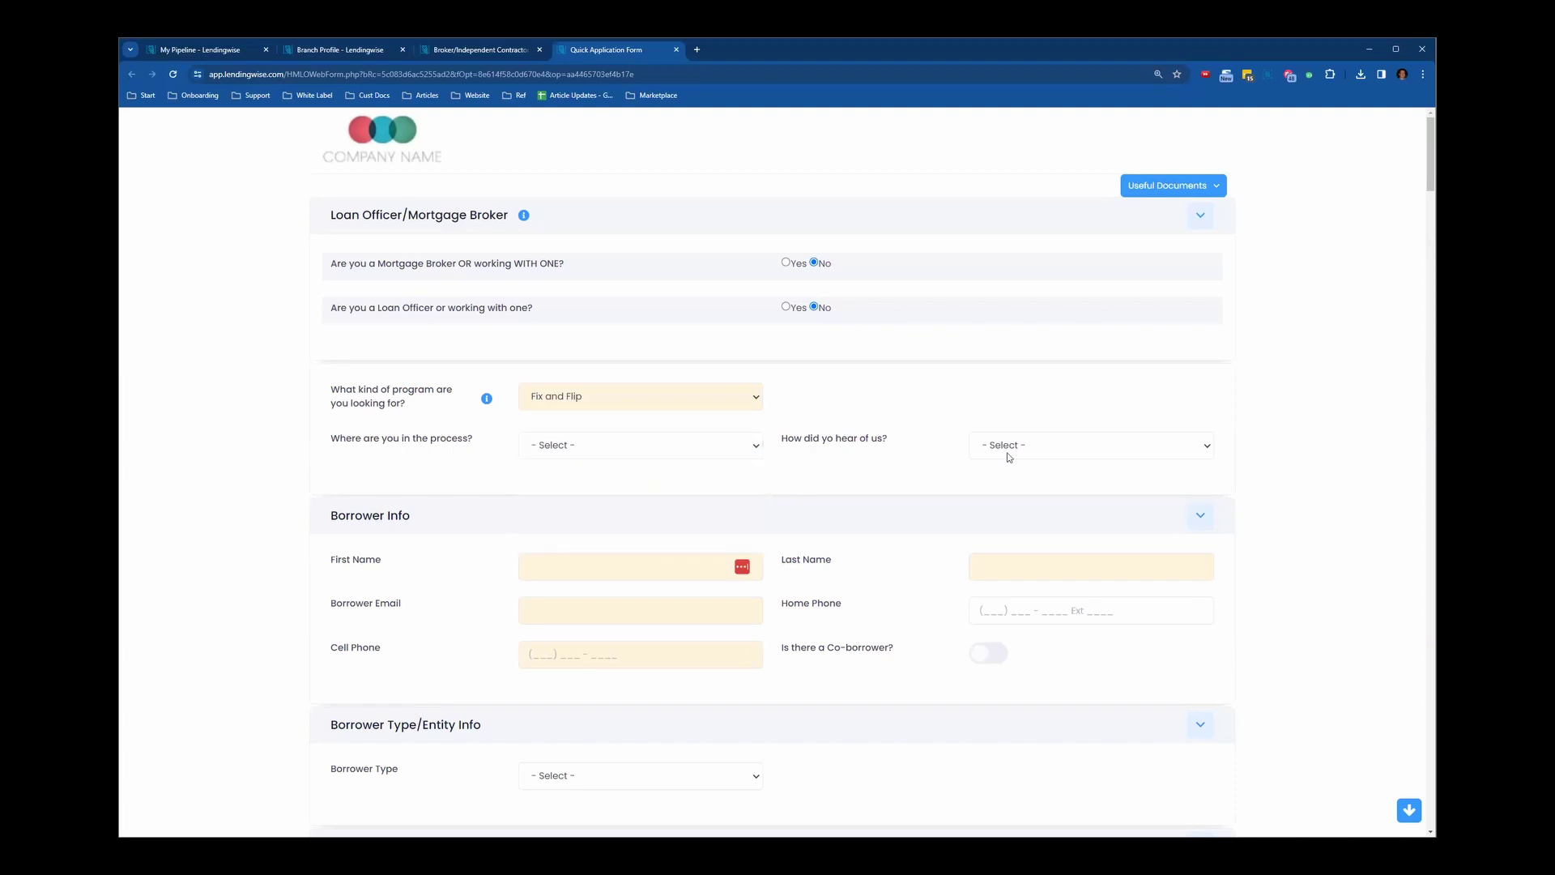
- Look through the "How did yo hear of us?" options on the Quick Application Form and choose Facebook
{"action": "left_click", "coordinate": [1074, 453]}
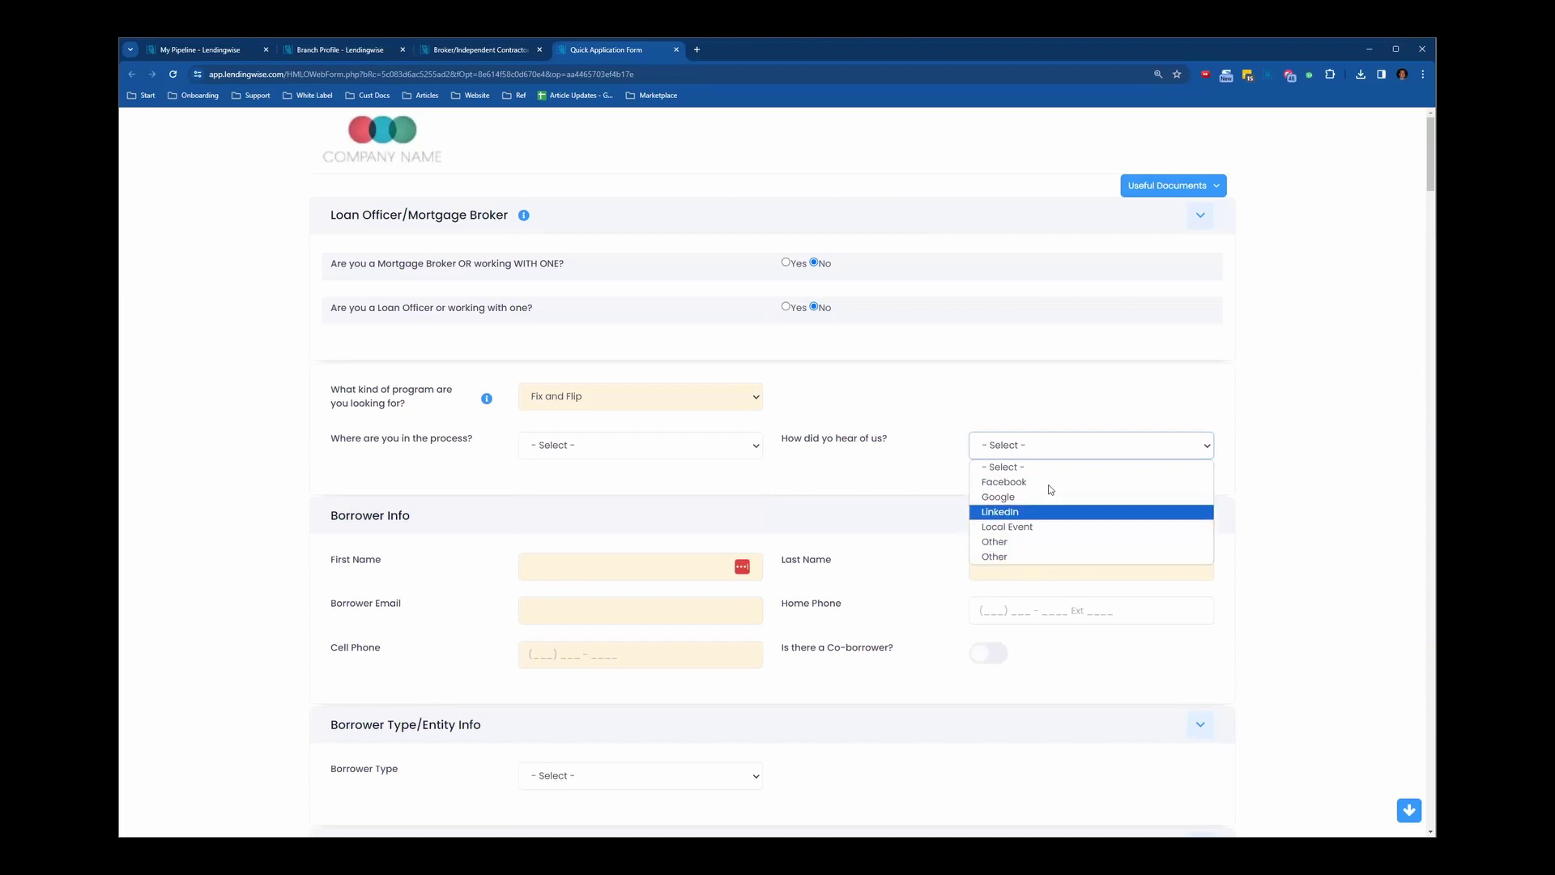
{"action": "left_click", "coordinate": [984, 445]}
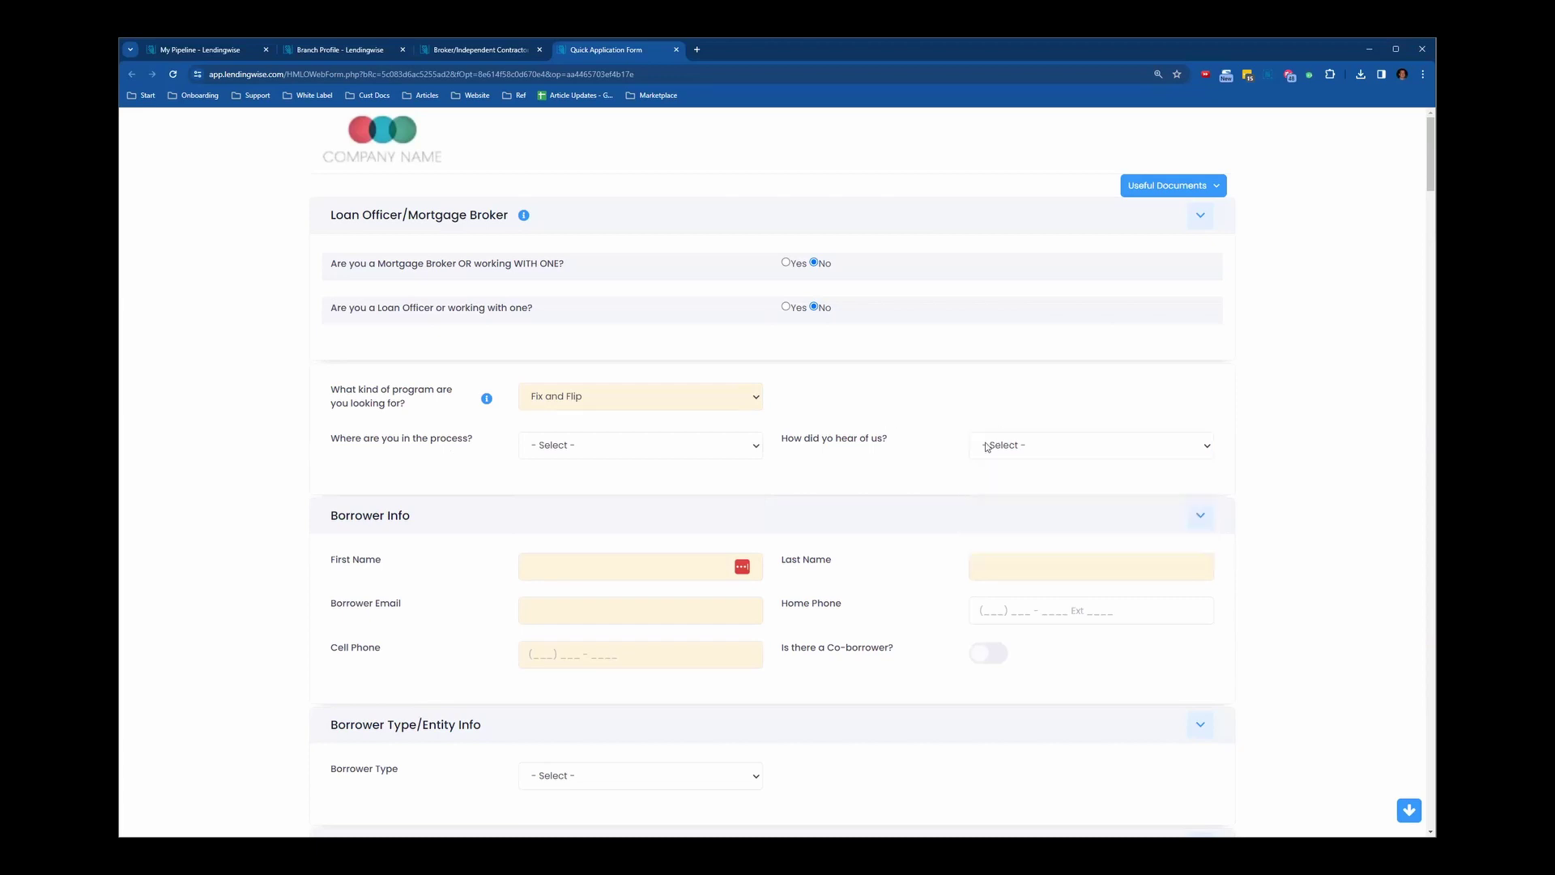
{"action": "left_click", "coordinate": [1035, 451]}
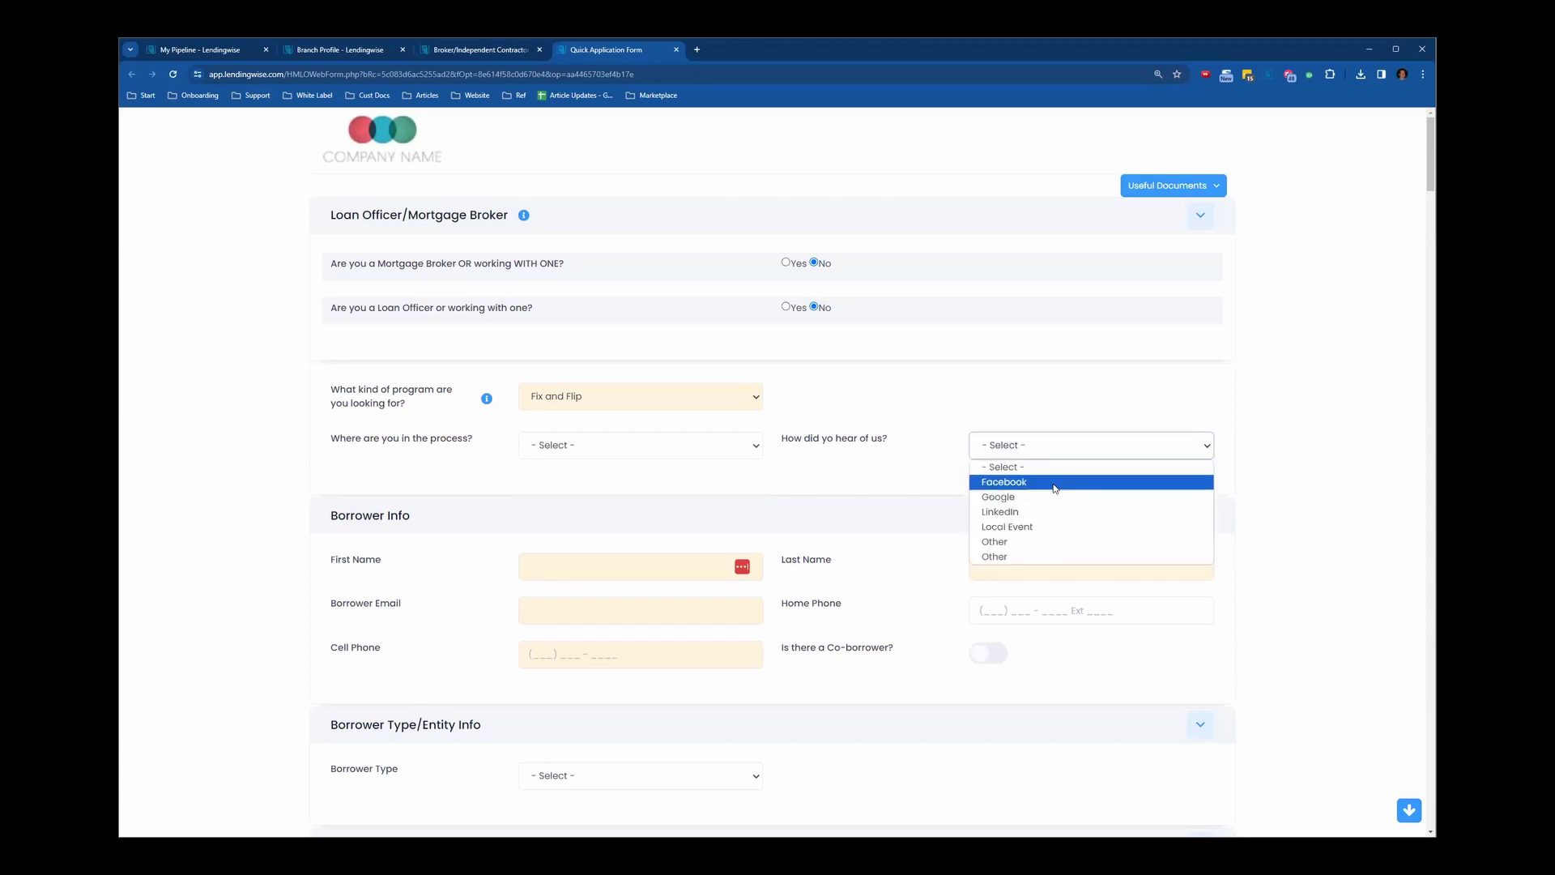
{"action": "left_click", "coordinate": [1055, 484]}
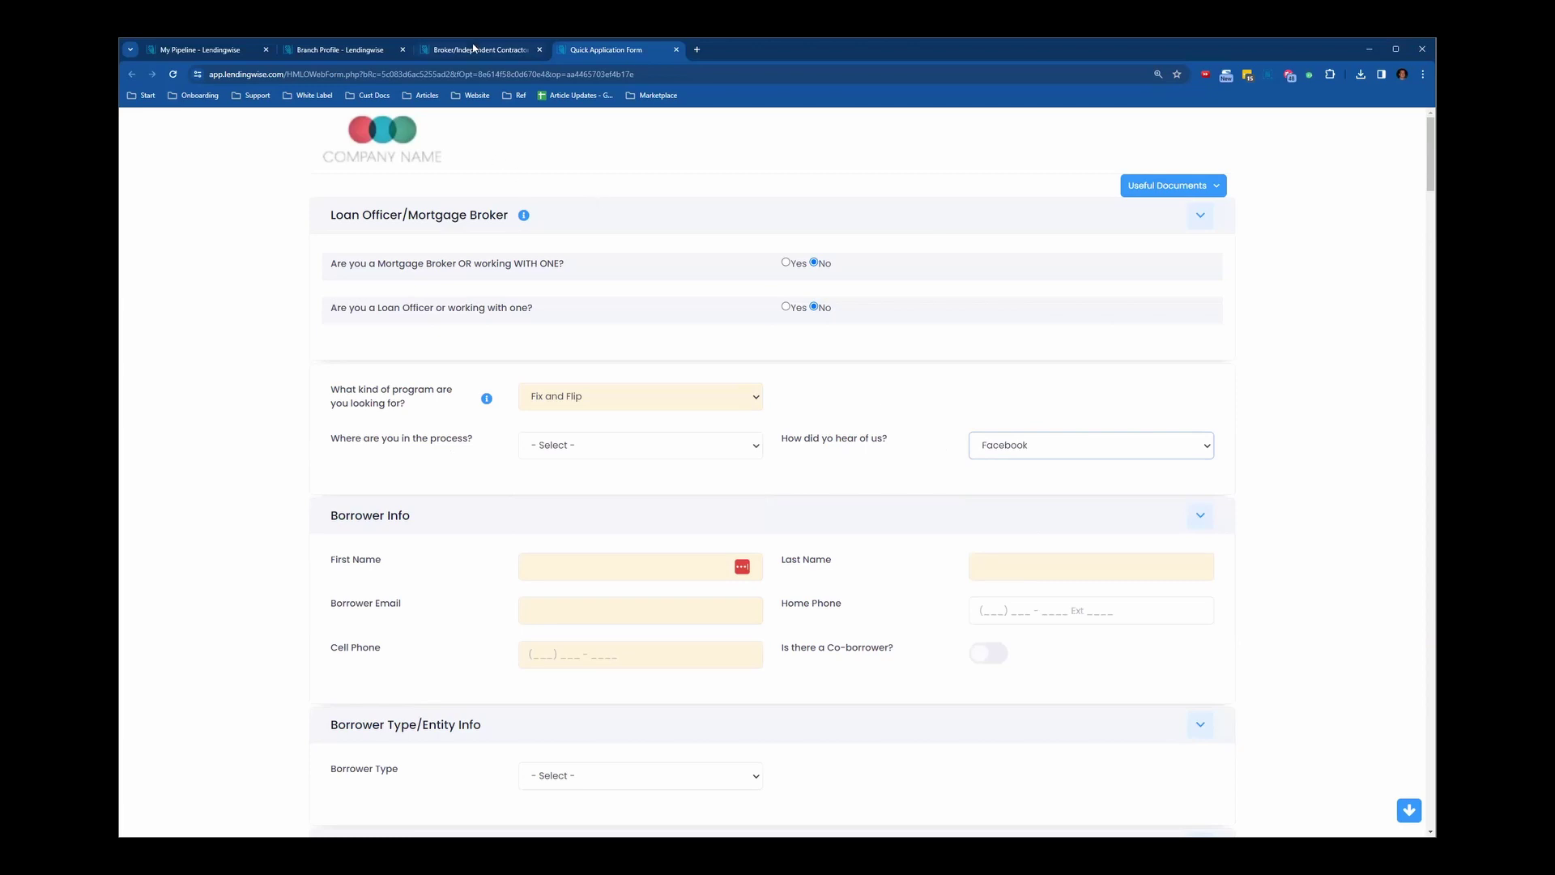
- Glance at the broker registration form, return to the branch profile and review the referral sources under Webform Settings
{"action": "left_click", "coordinate": [474, 49]}
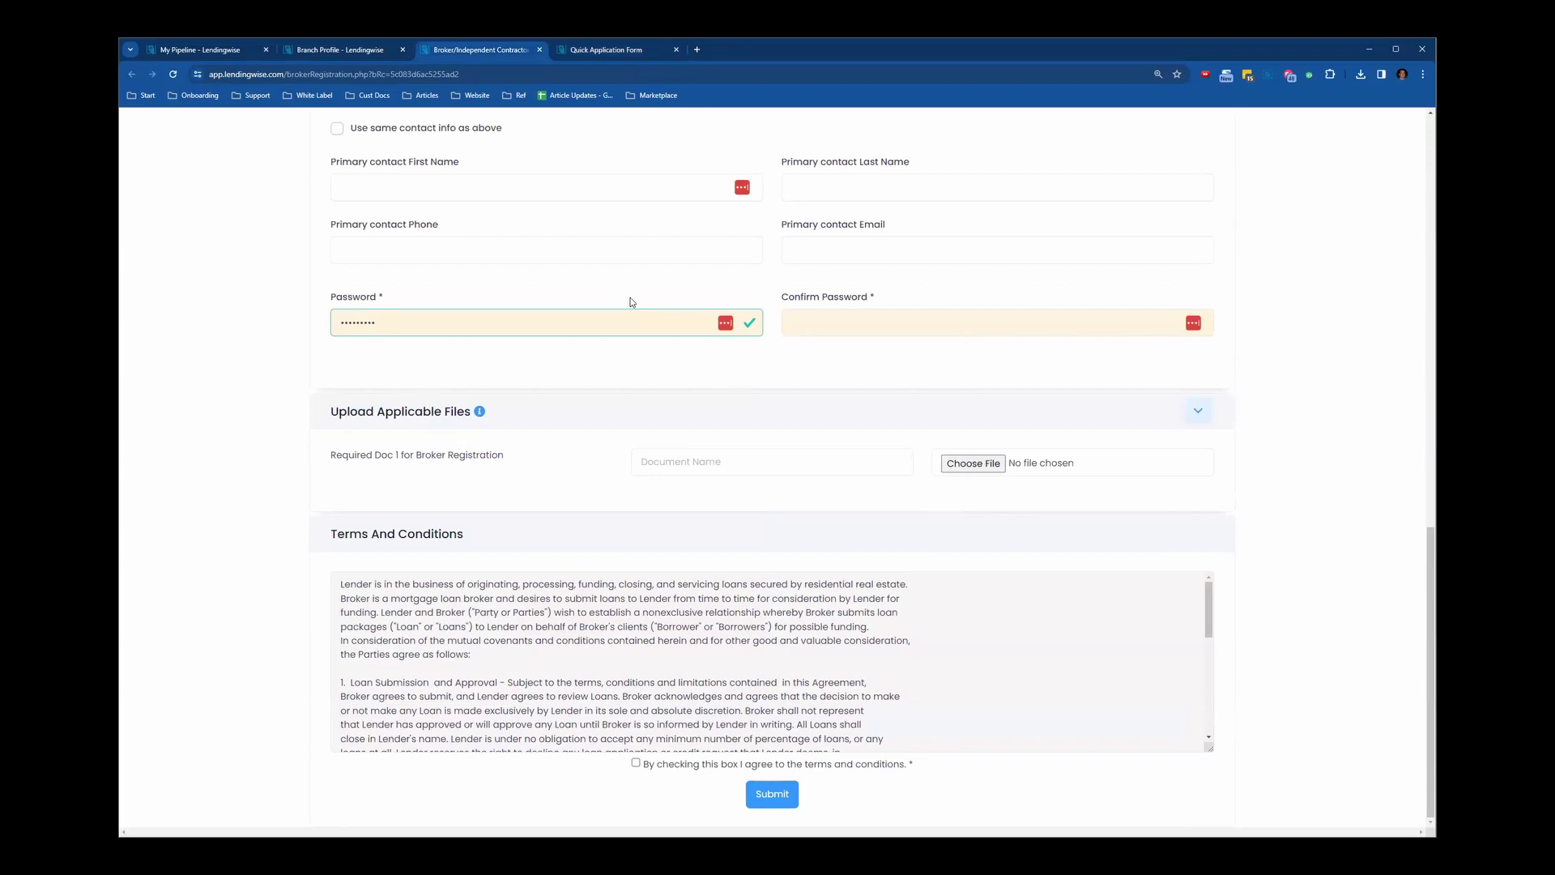
{"action": "left_click", "coordinate": [354, 54]}
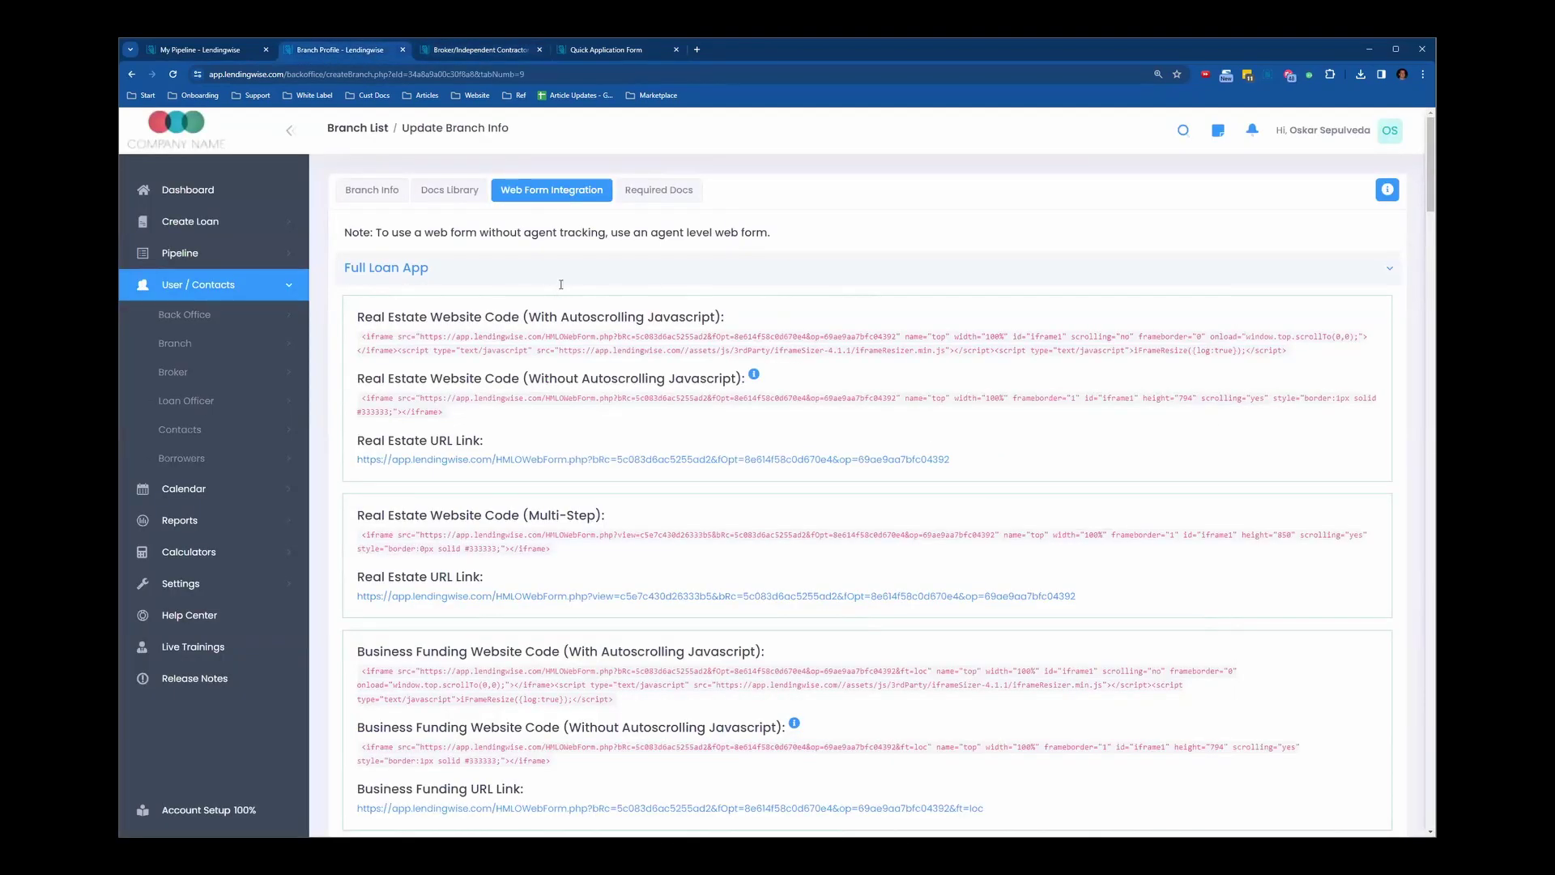
{"action": "scroll", "coordinate": [561, 285], "scroll_direction": "down", "scroll_amount": 6}
{"action": "scroll", "coordinate": [561, 285], "scroll_direction": "down", "scroll_amount": 15}
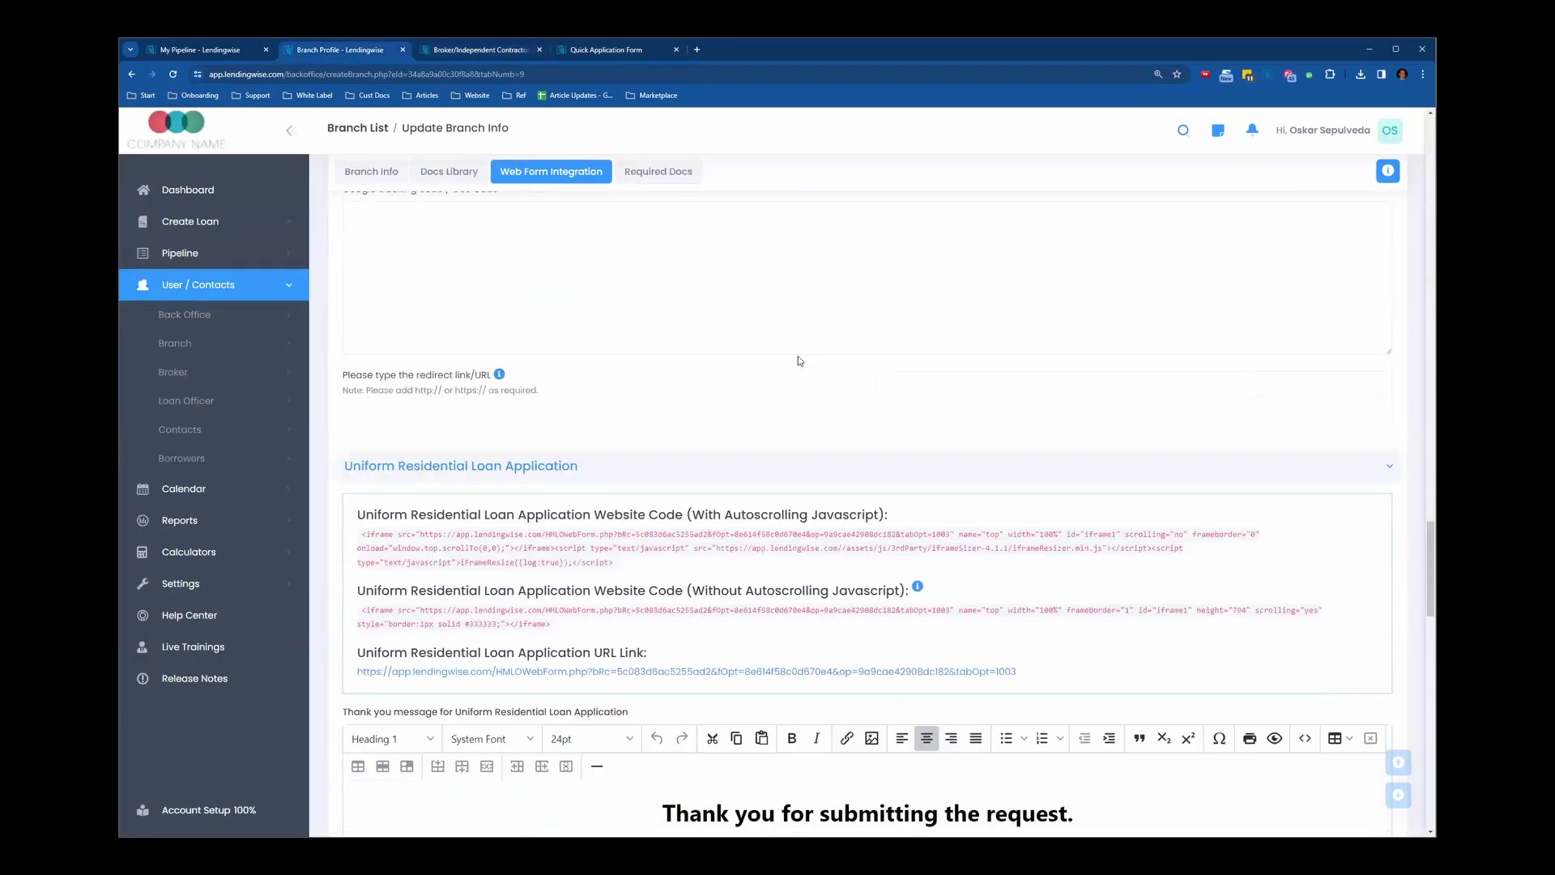
{"action": "scroll", "coordinate": [796, 345], "scroll_direction": "down", "scroll_amount": 8}
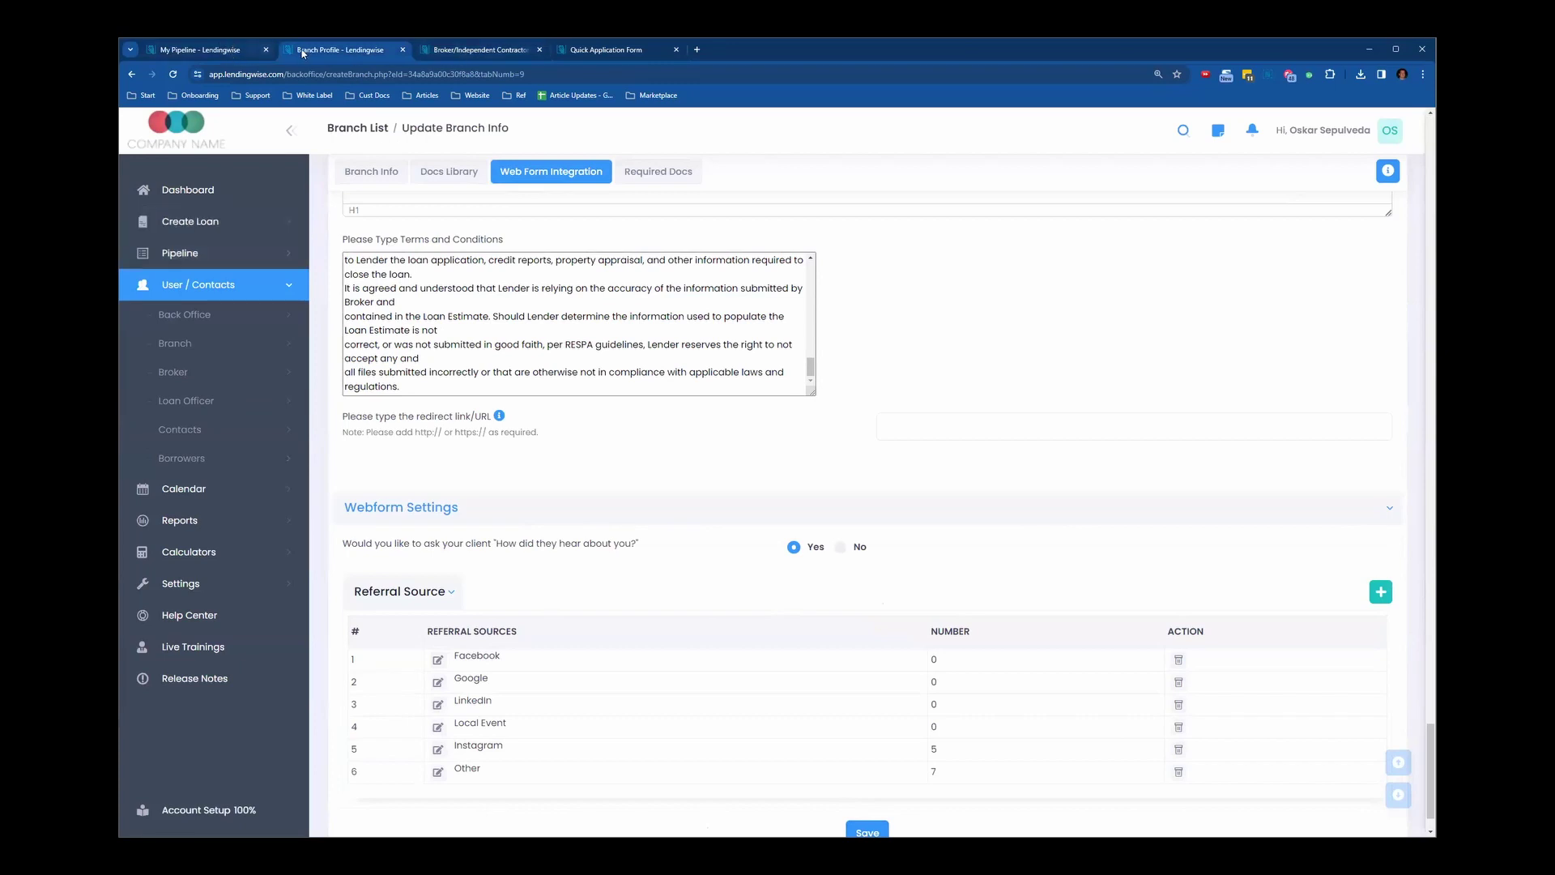
- Open a client file from the pipeline, set its Admin Lead Source to Instagram and save the file
{"action": "left_click", "coordinate": [206, 49]}
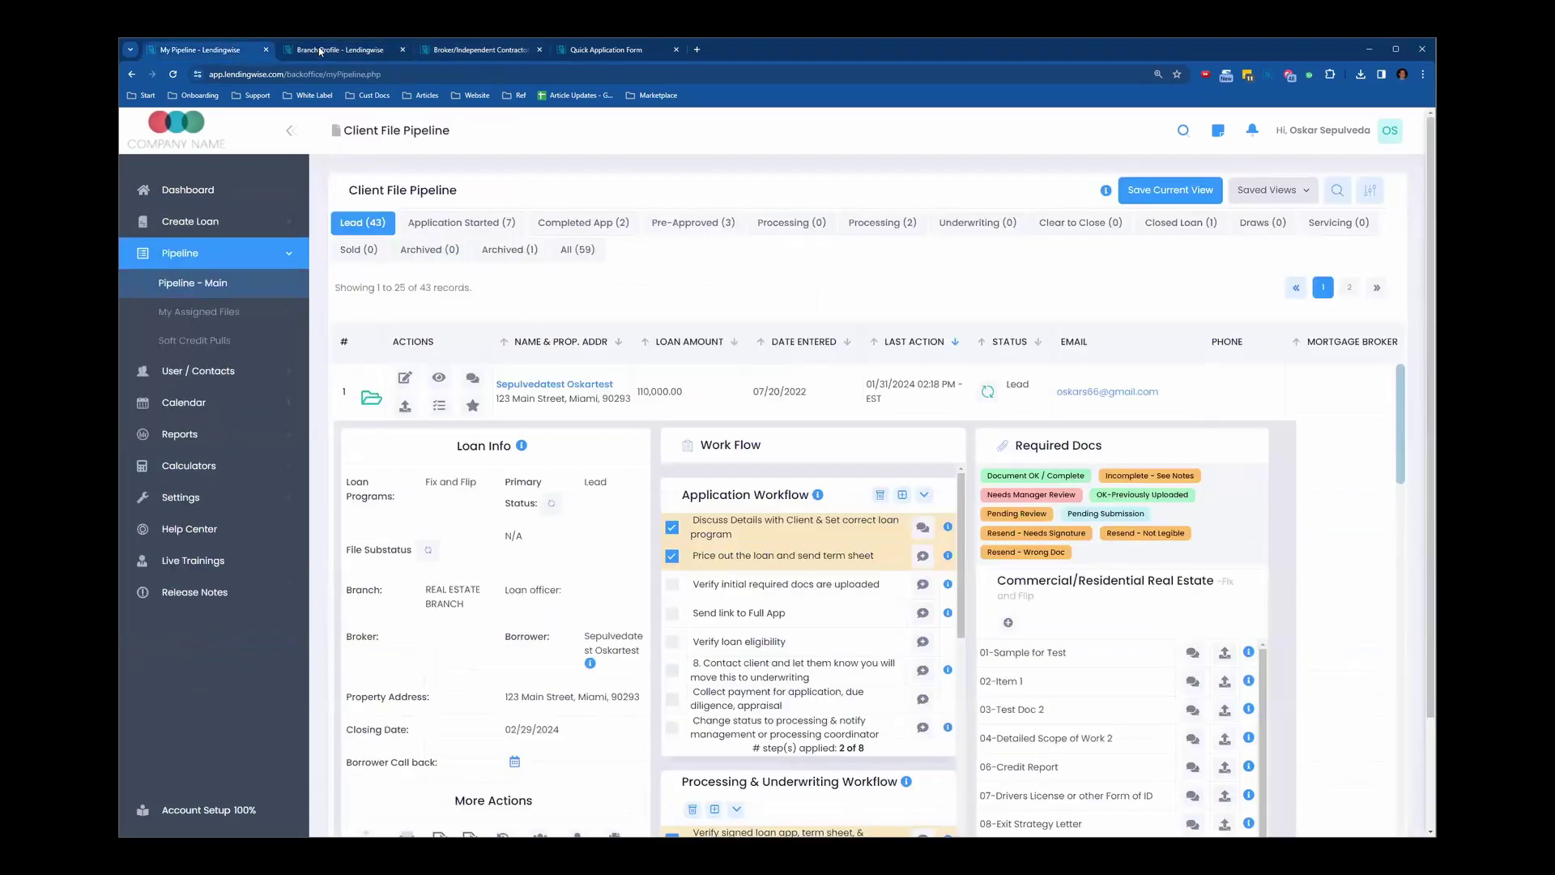
{"action": "left_click", "coordinate": [567, 386]}
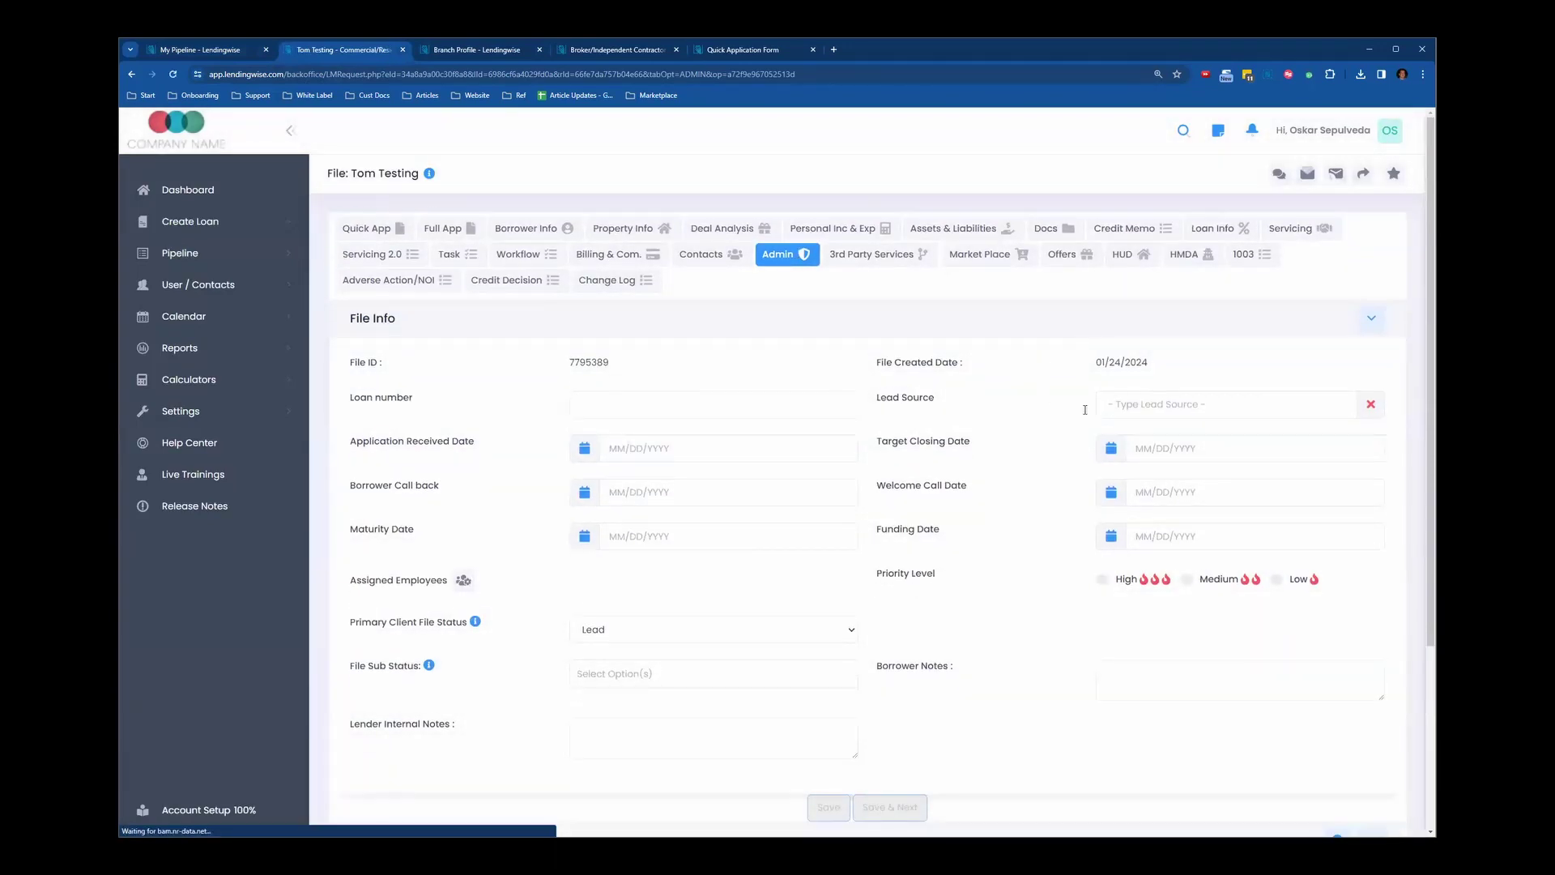
{"action": "left_click", "coordinate": [1210, 402]}
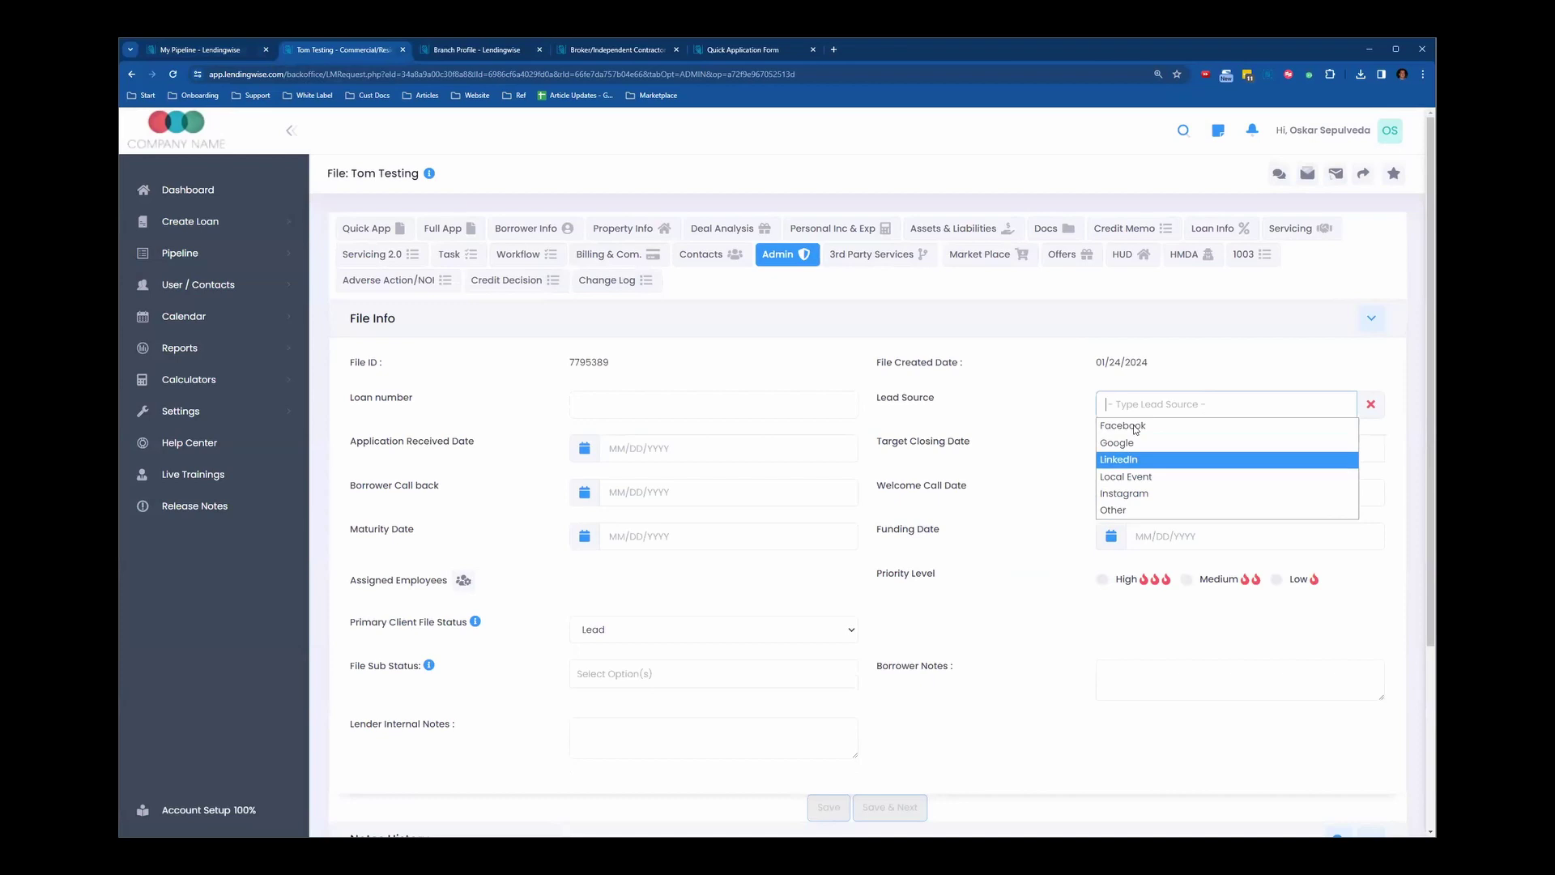
{"action": "left_click", "coordinate": [1147, 496]}
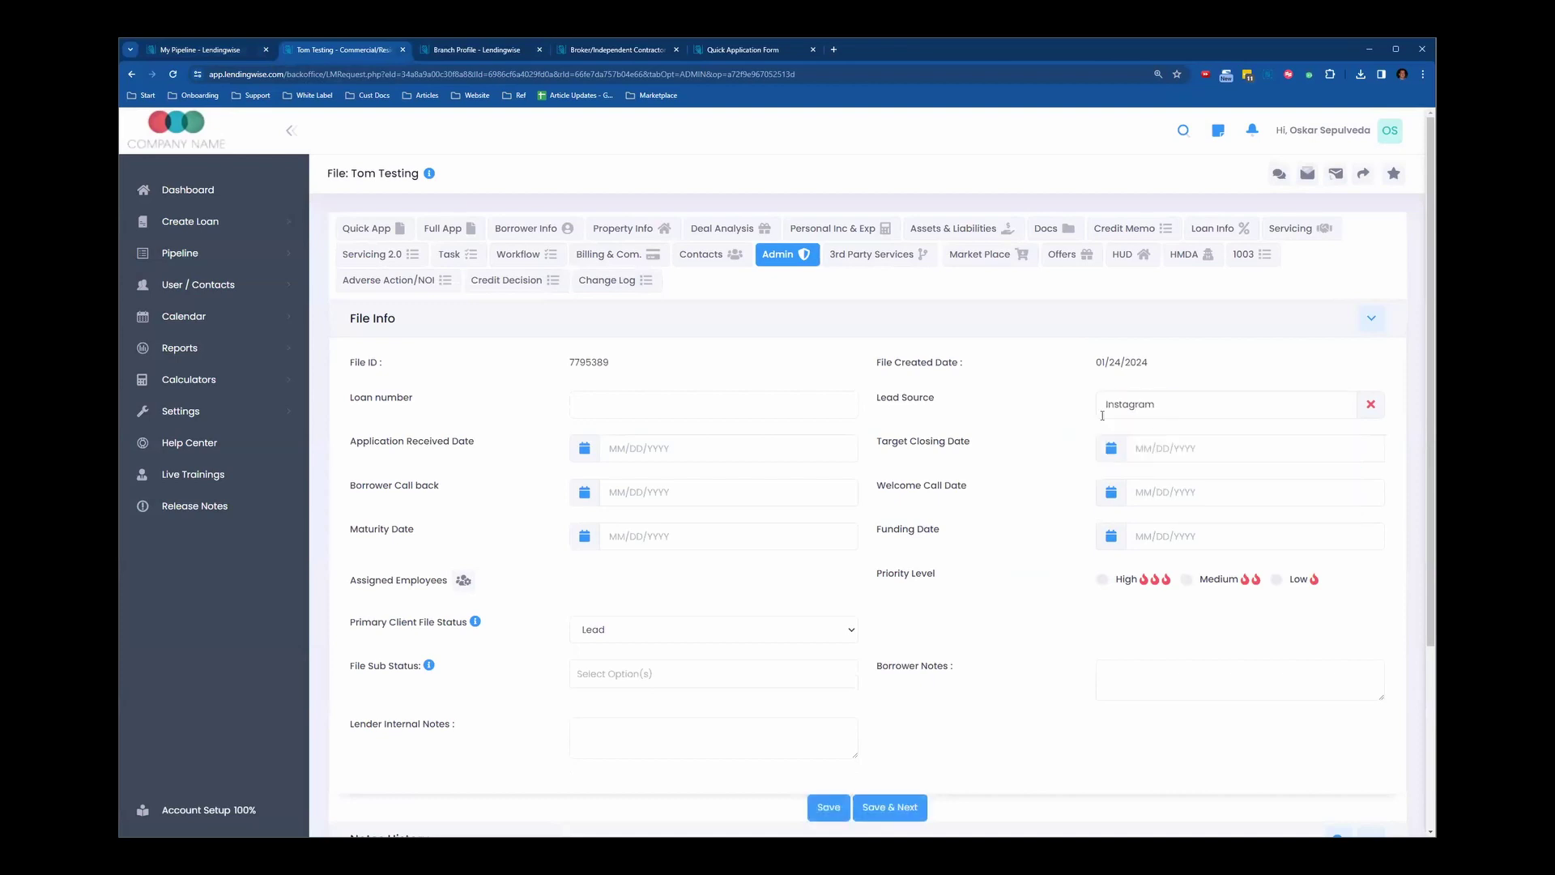
{"action": "left_click", "coordinate": [814, 812]}
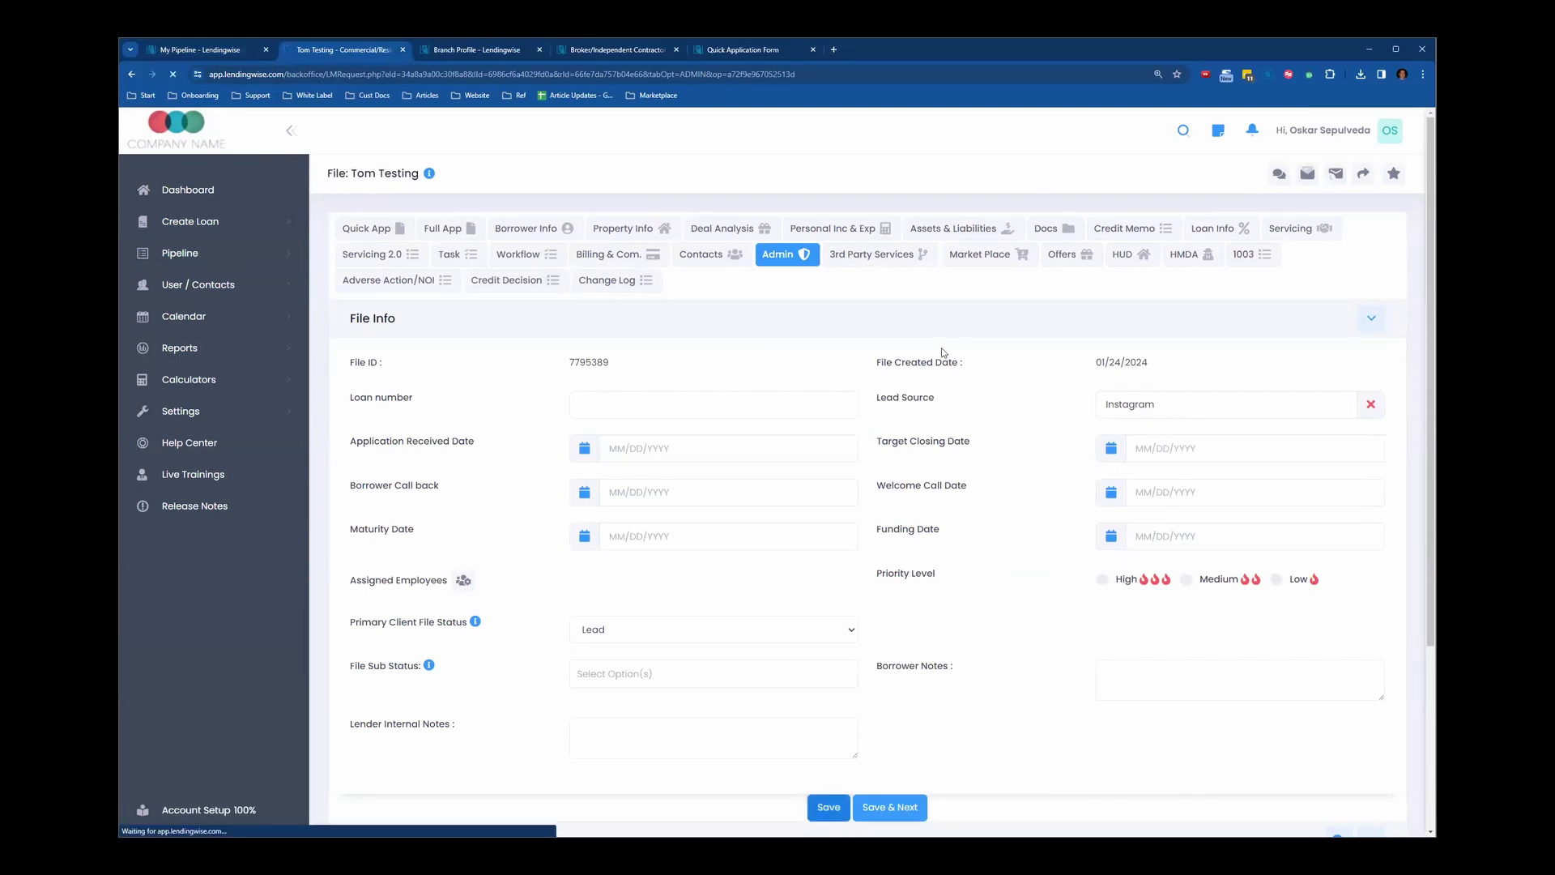